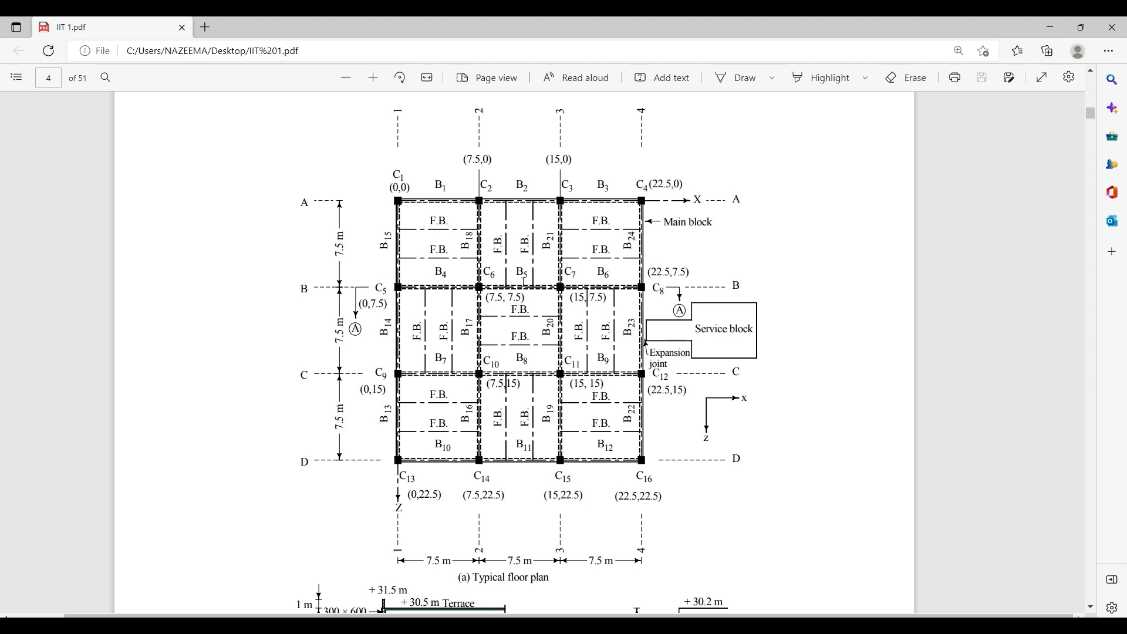
- Examine part section A-A and the part frame section in Figure 1, including storey heights, floor levels and member sizes
scroll(516, 276, down, 1)
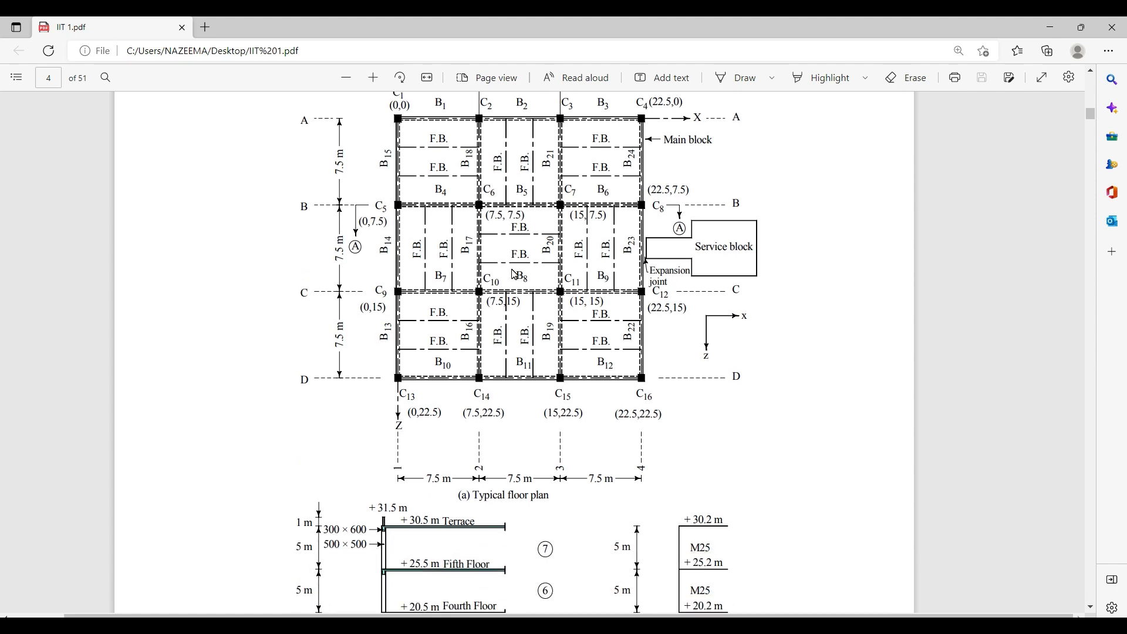
scroll(515, 274, down, 4)
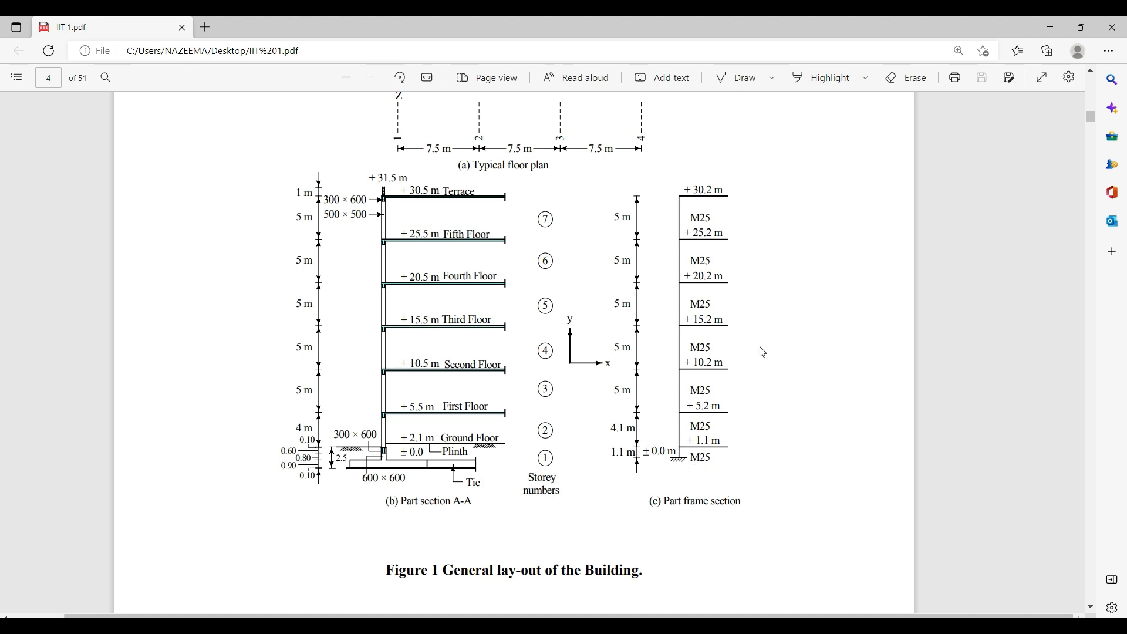
click(372, 78)
scroll(401, 208, down, 2)
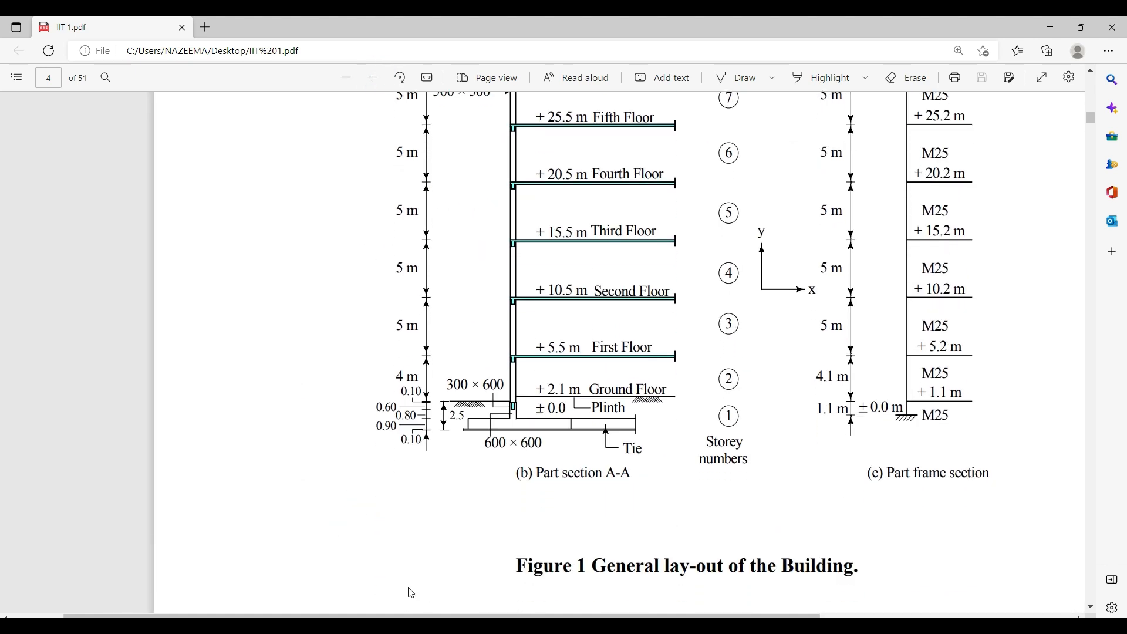
drag(448, 616, 614, 604)
scroll(655, 489, up, 1)
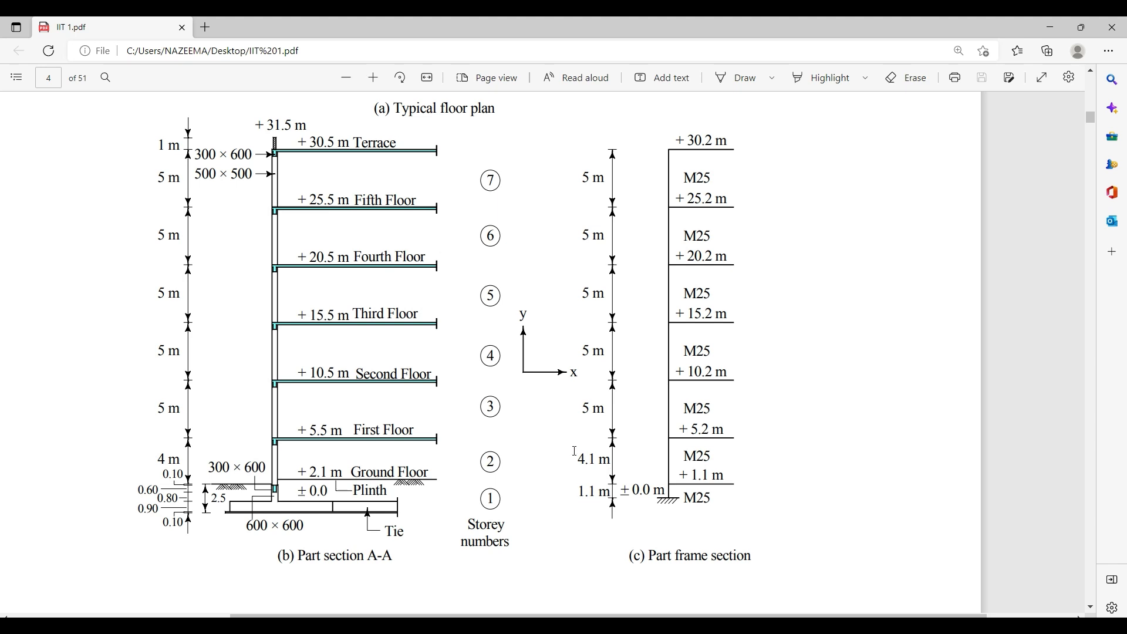
scroll(622, 466, up, 1)
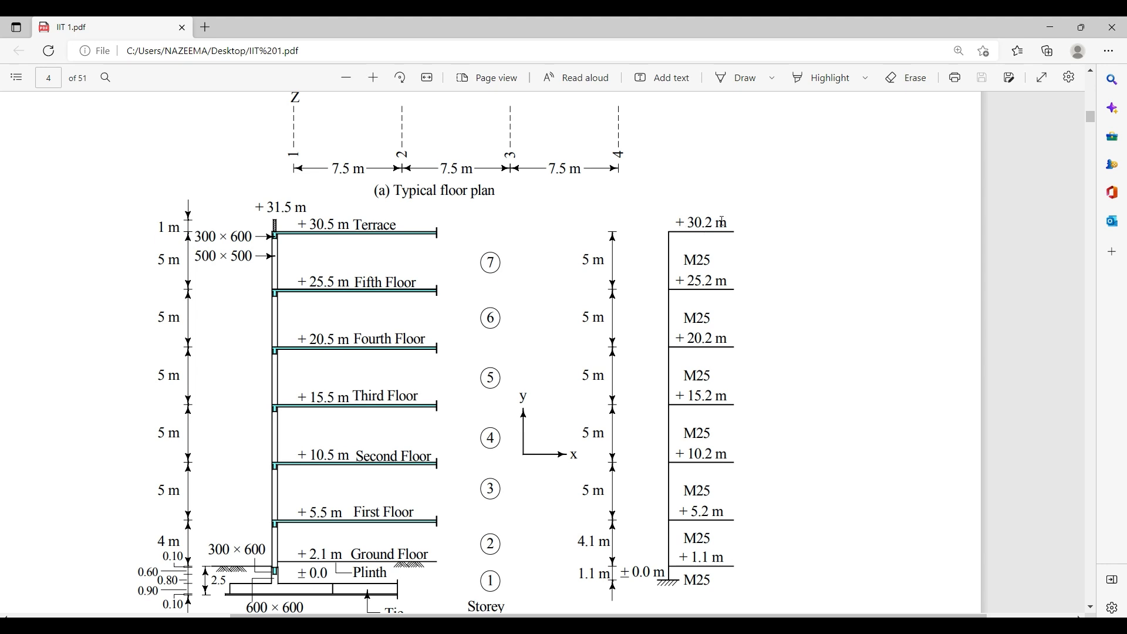
scroll(253, 352, down, 1)
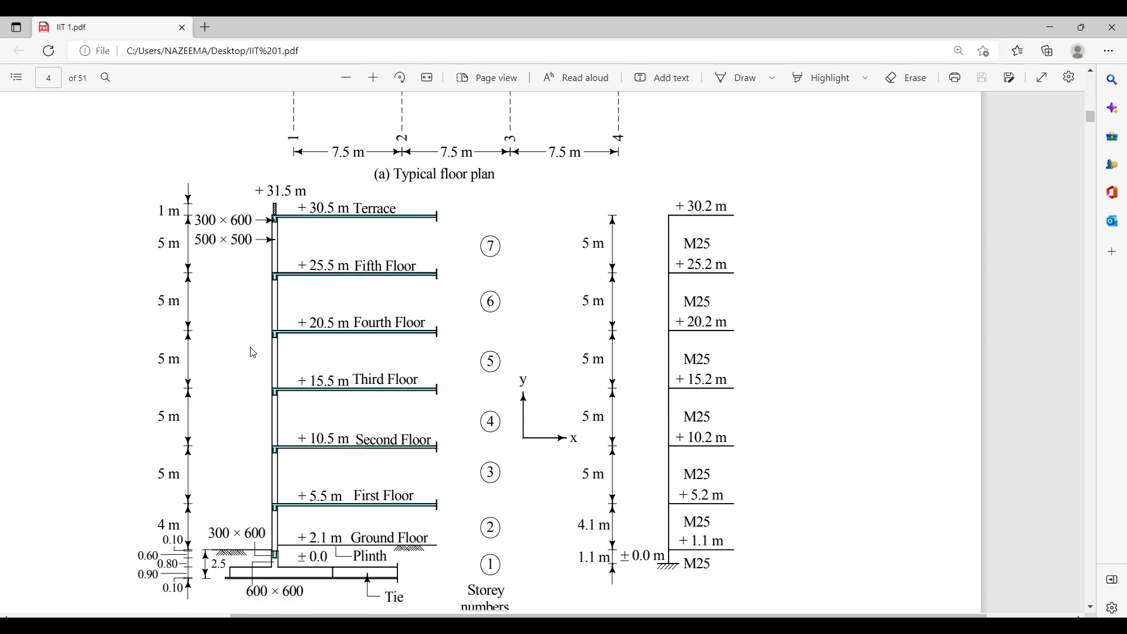
- Examine the typical floor plan in Figure 1, marking the F.B. secondary beam labels in the bays beside beams B4 and B7
scroll(253, 352, up, 6)
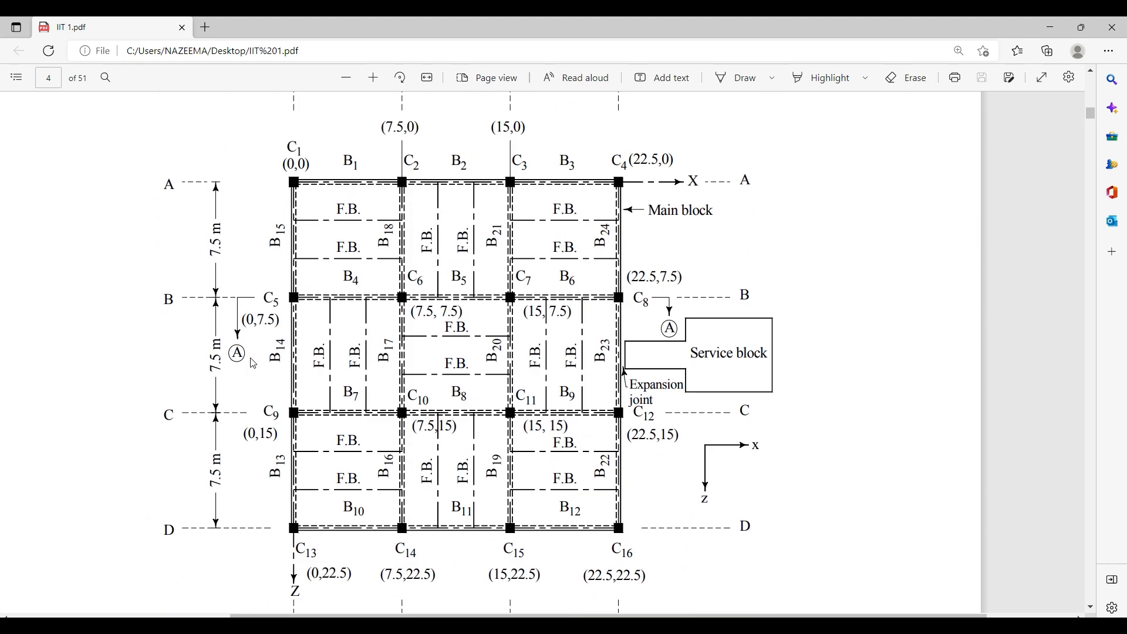
drag(342, 616, 328, 616)
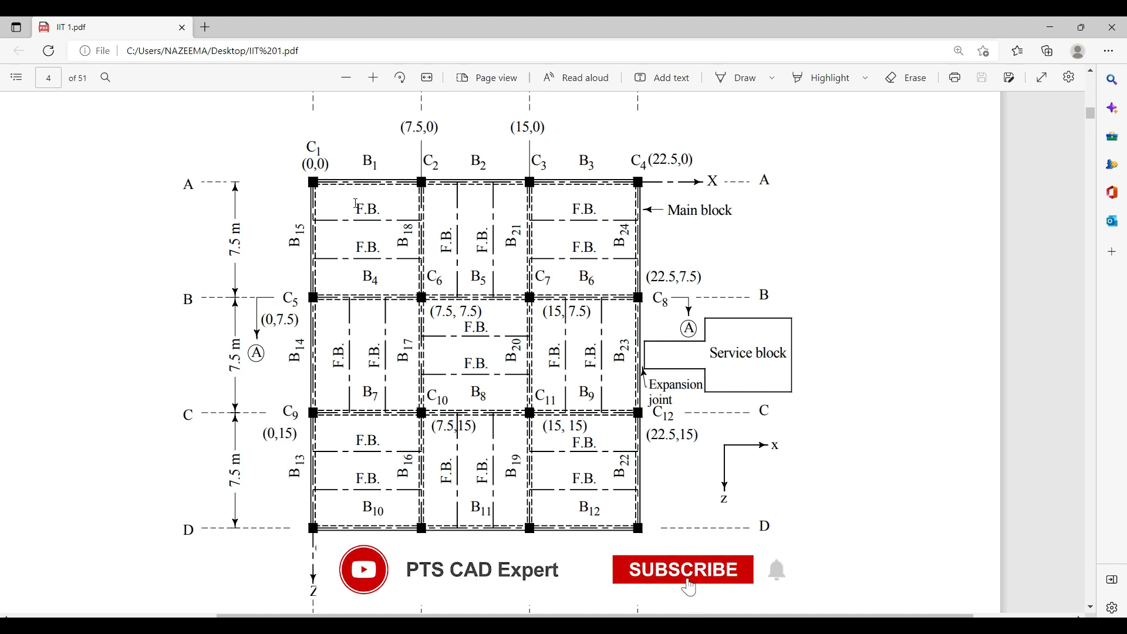
drag(366, 209, 385, 207)
drag(347, 247, 376, 247)
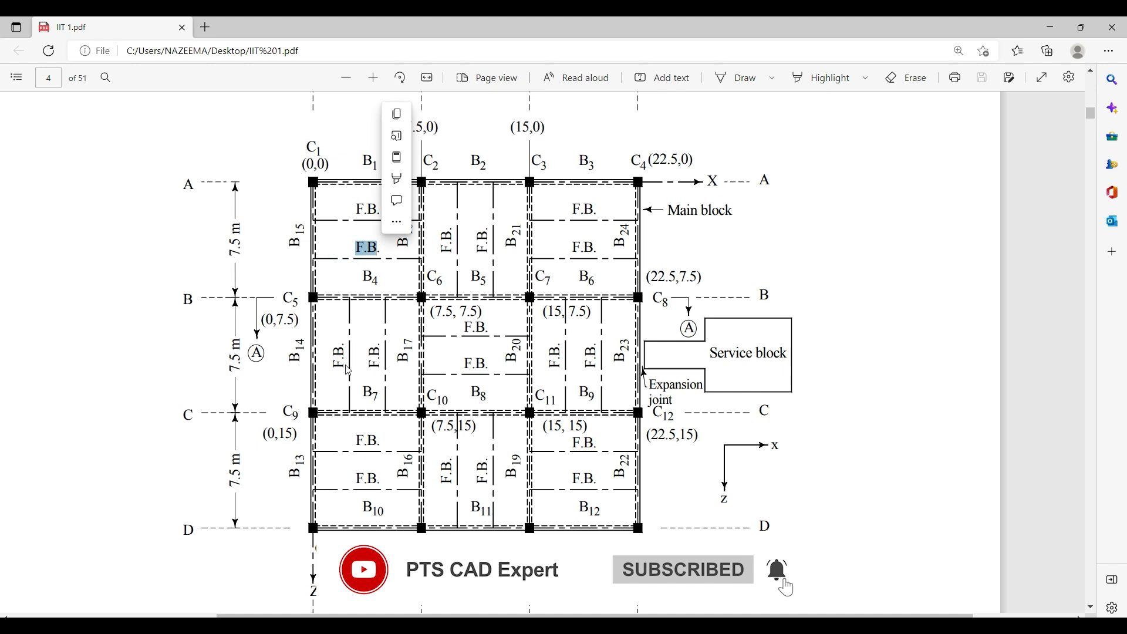
drag(338, 370, 375, 344)
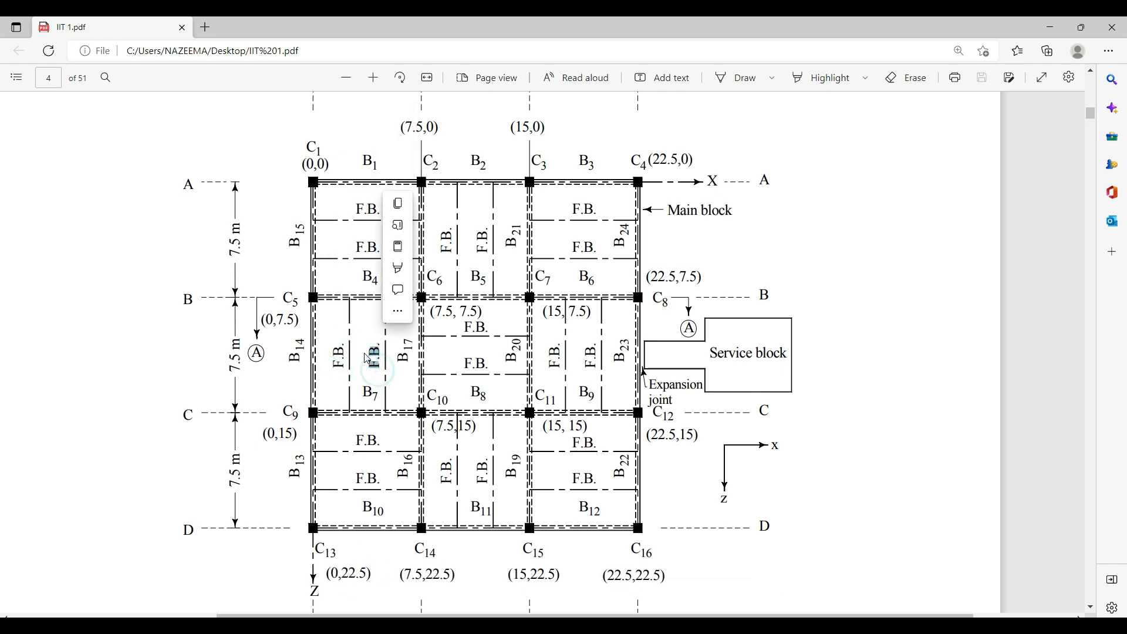
click(397, 311)
click(549, 250)
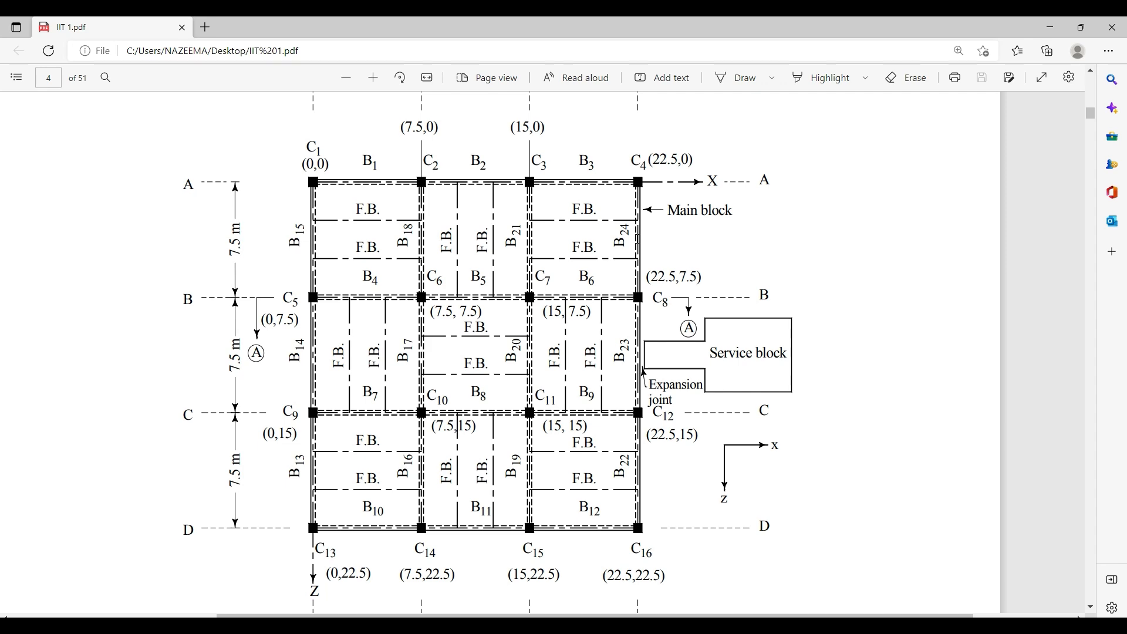
- Go back to the Problem Statement on page 3 and select the words "commercial complex"
scroll(414, 331, up, 15)
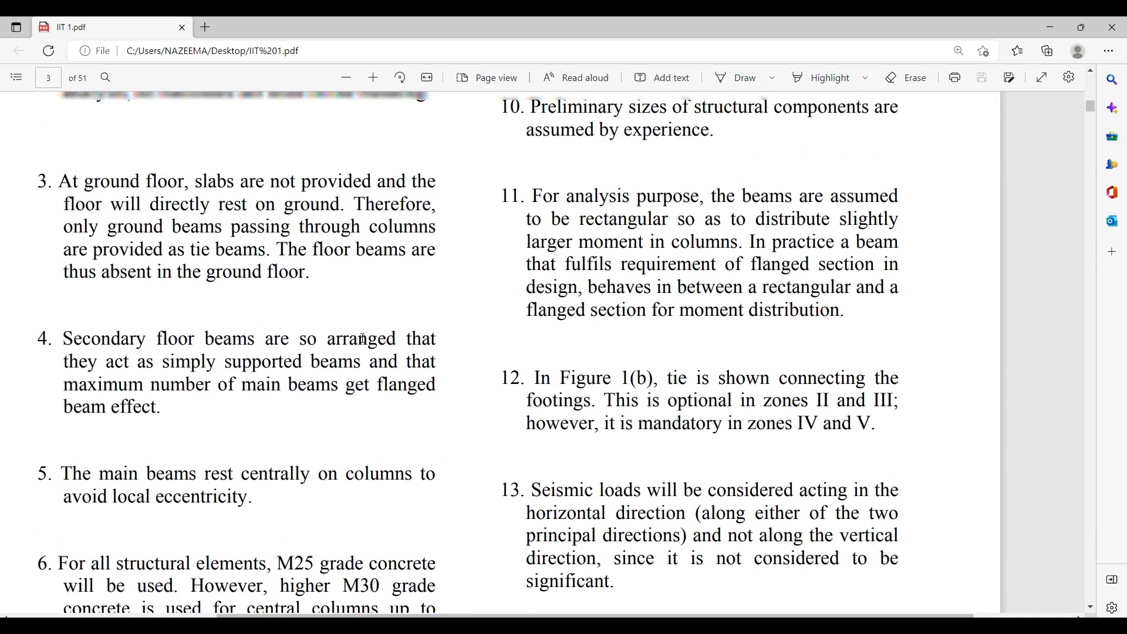
click(346, 77)
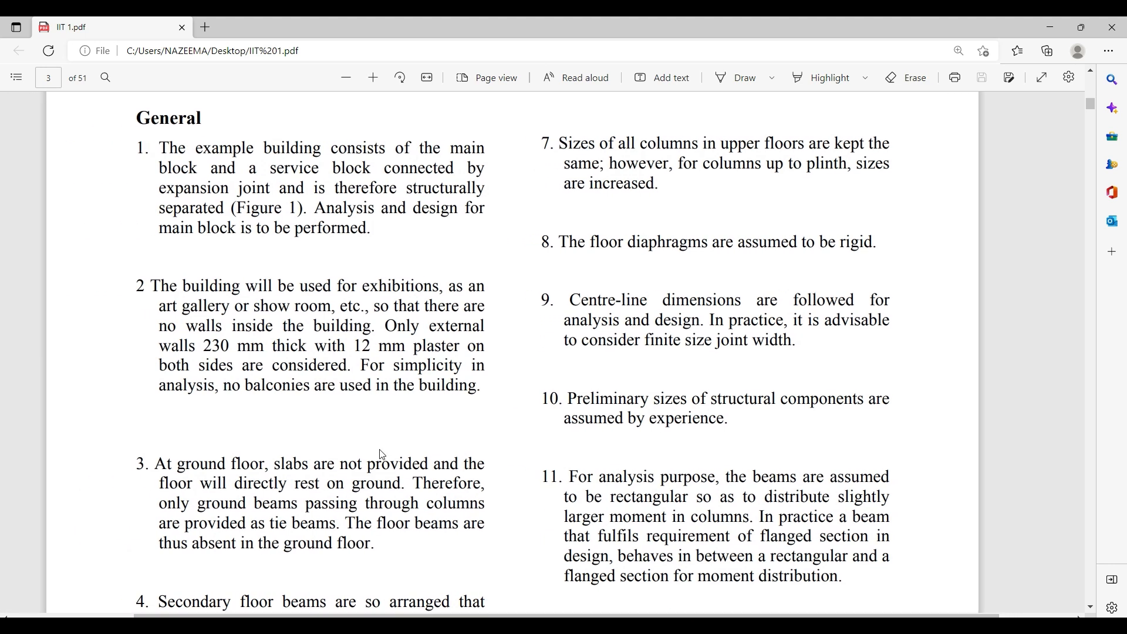
scroll(282, 417, up, 4)
scroll(282, 418, up, 2)
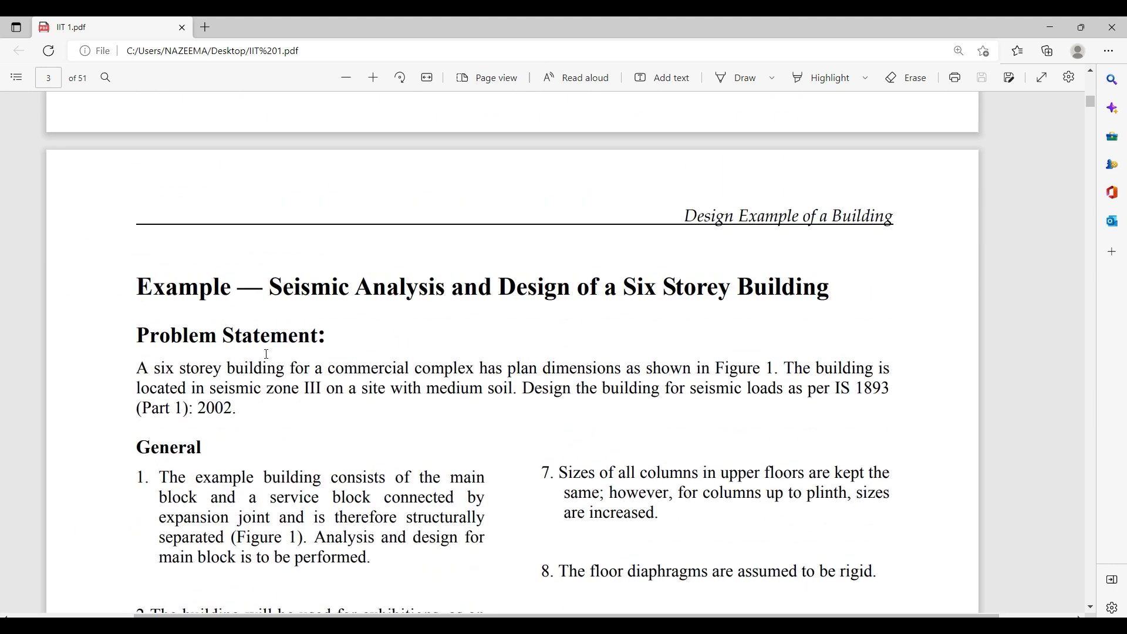
scroll(251, 333, down, 2)
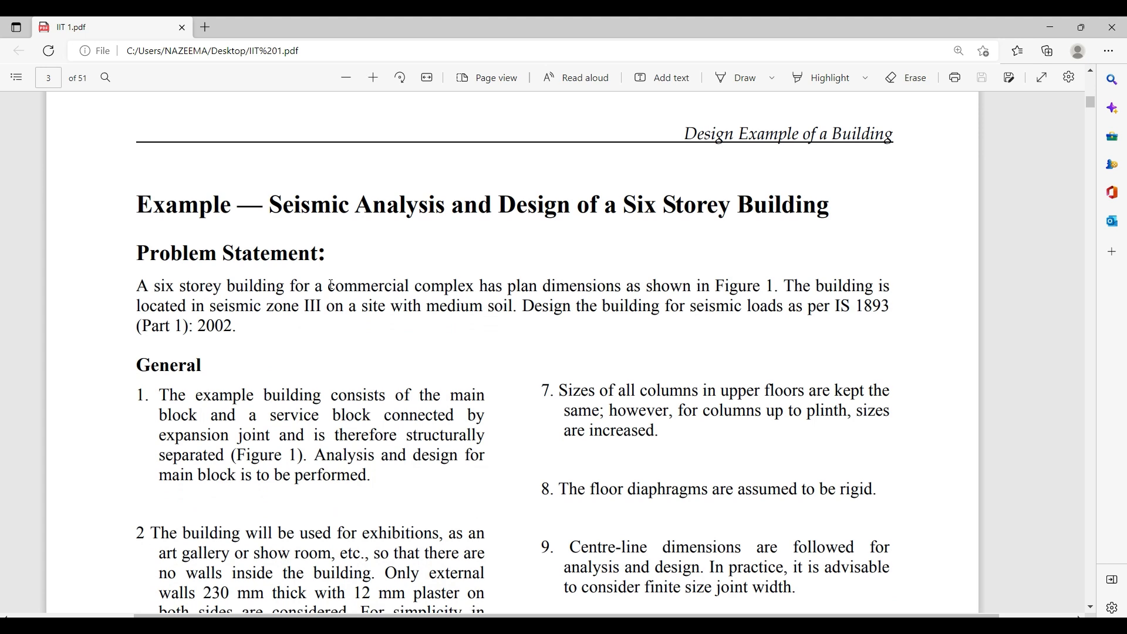
drag(330, 286, 474, 289)
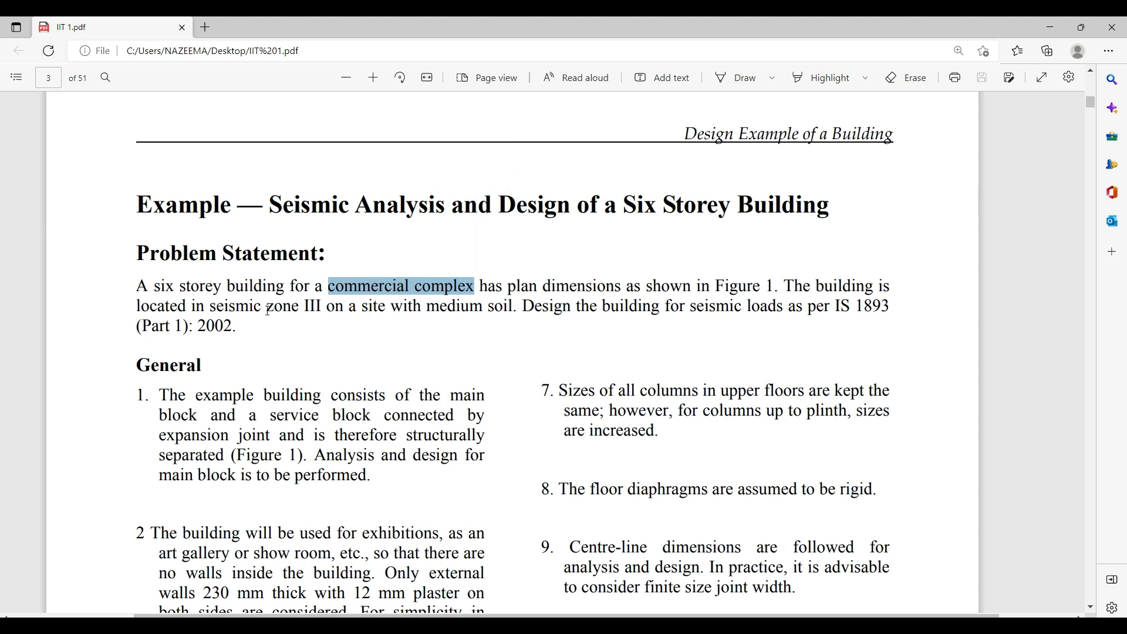
- Select the seismic "zone III" and "medium soil" wording in the Problem Statement to review the site conditions
drag(267, 306, 321, 309)
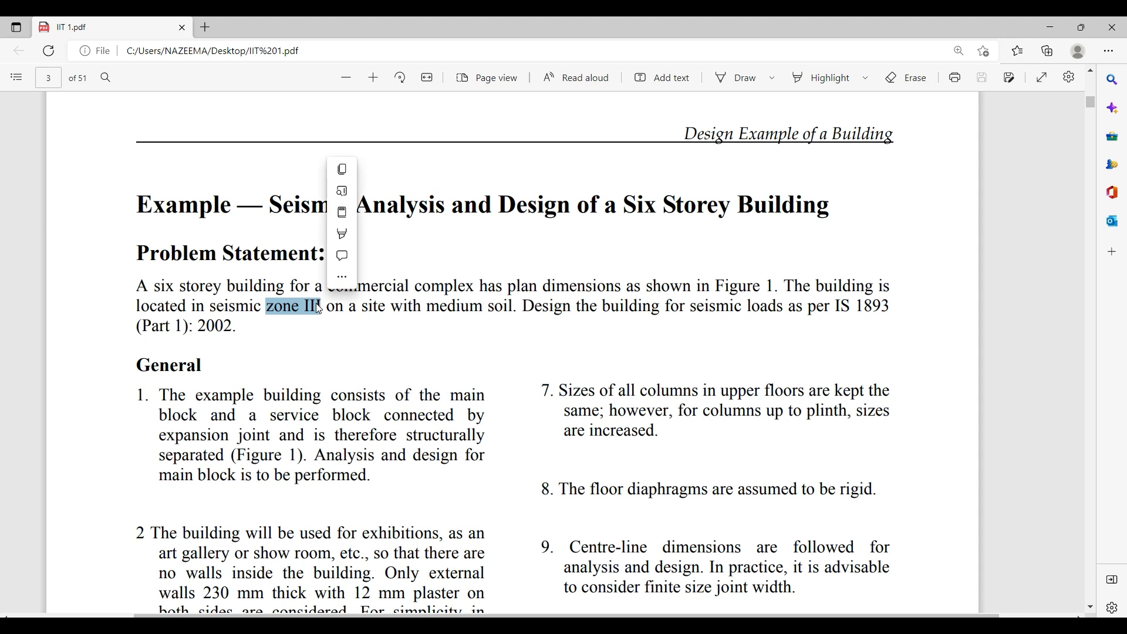
click(277, 307)
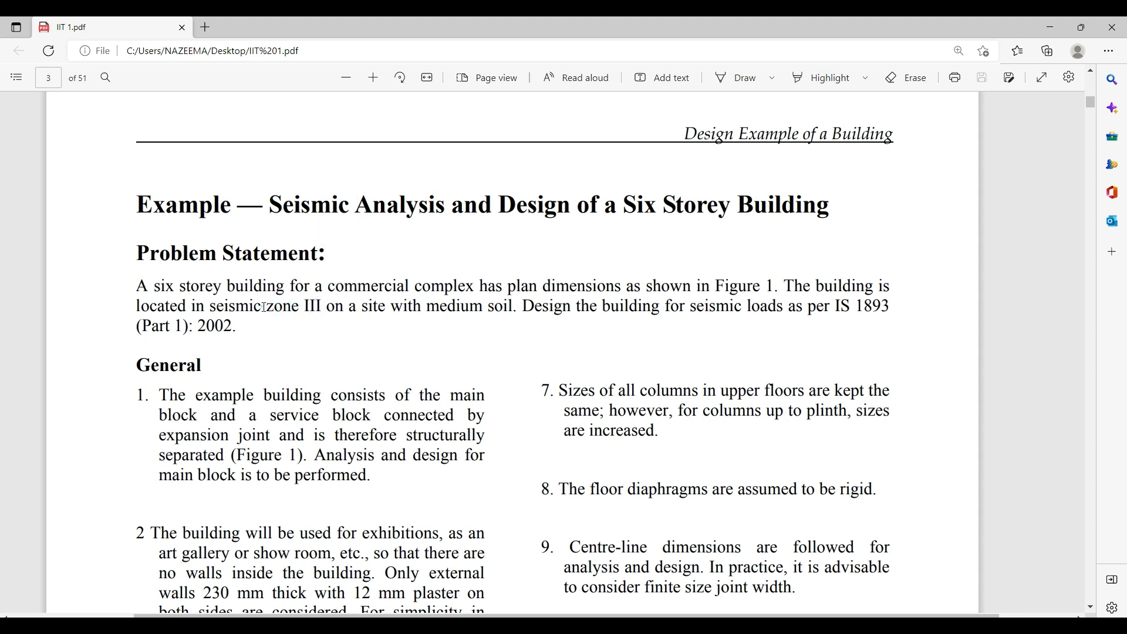
drag(254, 305, 323, 307)
click(299, 322)
drag(425, 307, 513, 308)
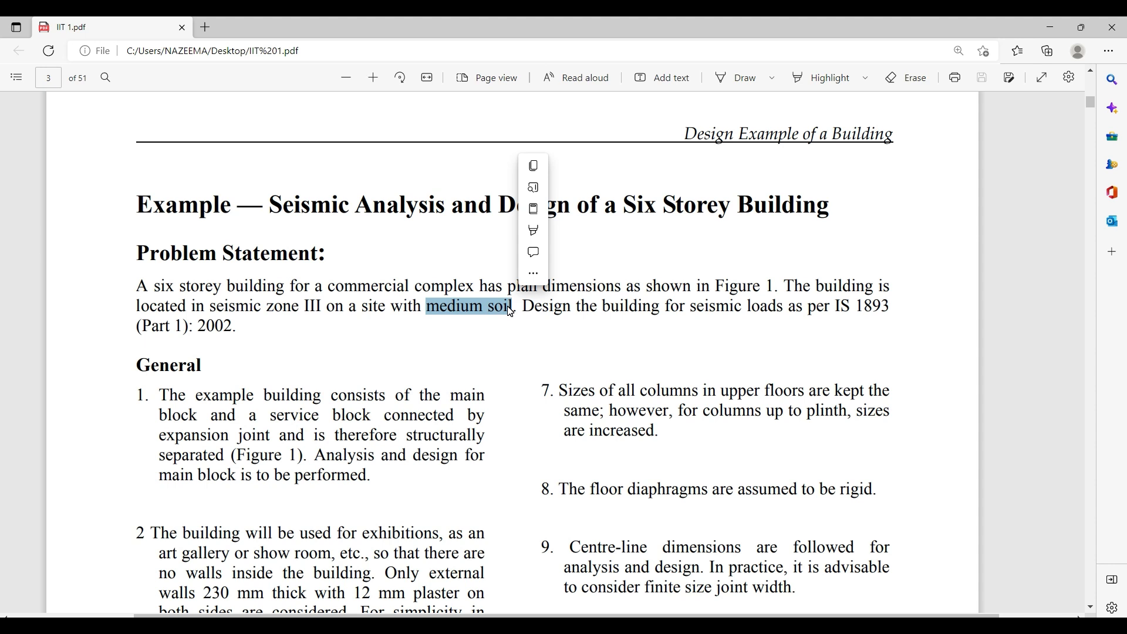
click(452, 320)
drag(427, 306, 501, 306)
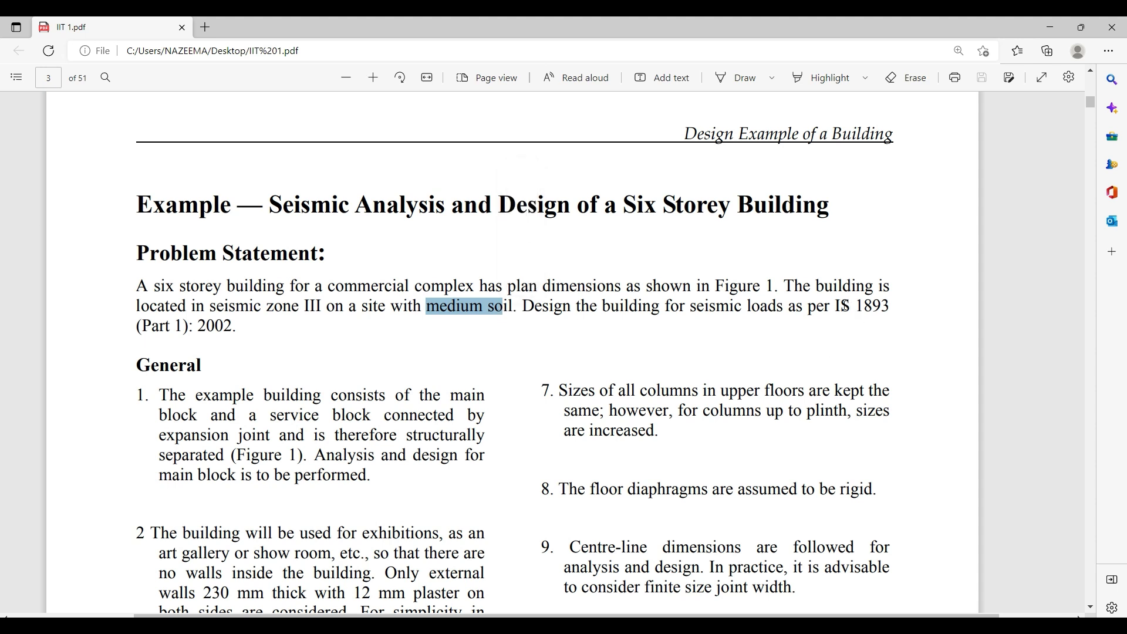
click(248, 325)
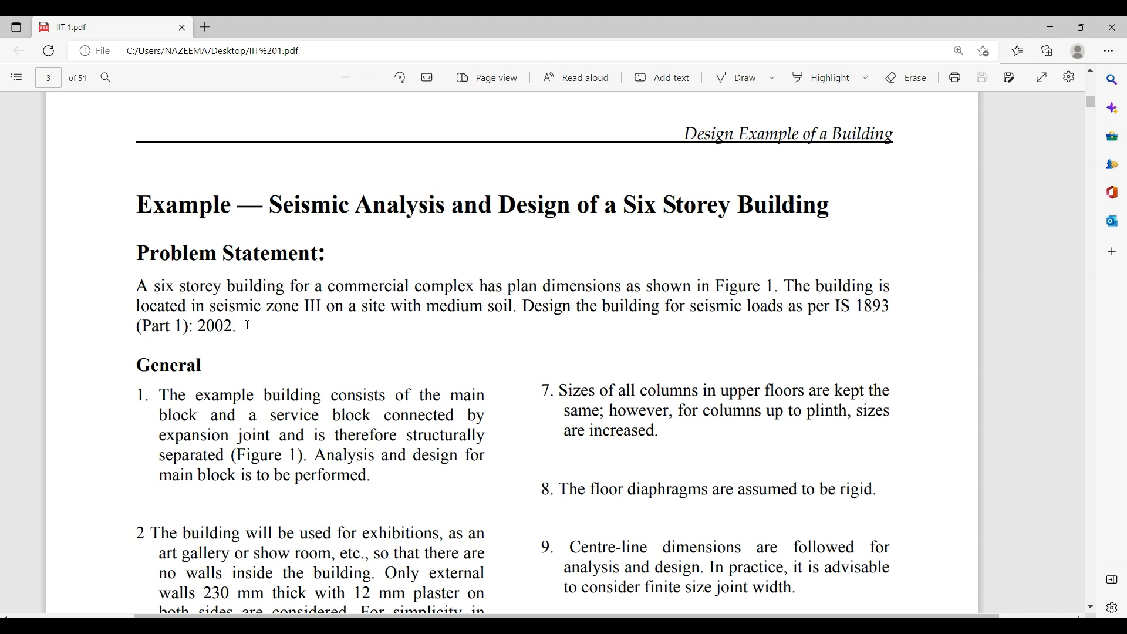
- Read through General notes 1 to 14 on page 3 at a smaller zoom, covering walls, floor beams and concrete grades
scroll(247, 325, down, 10)
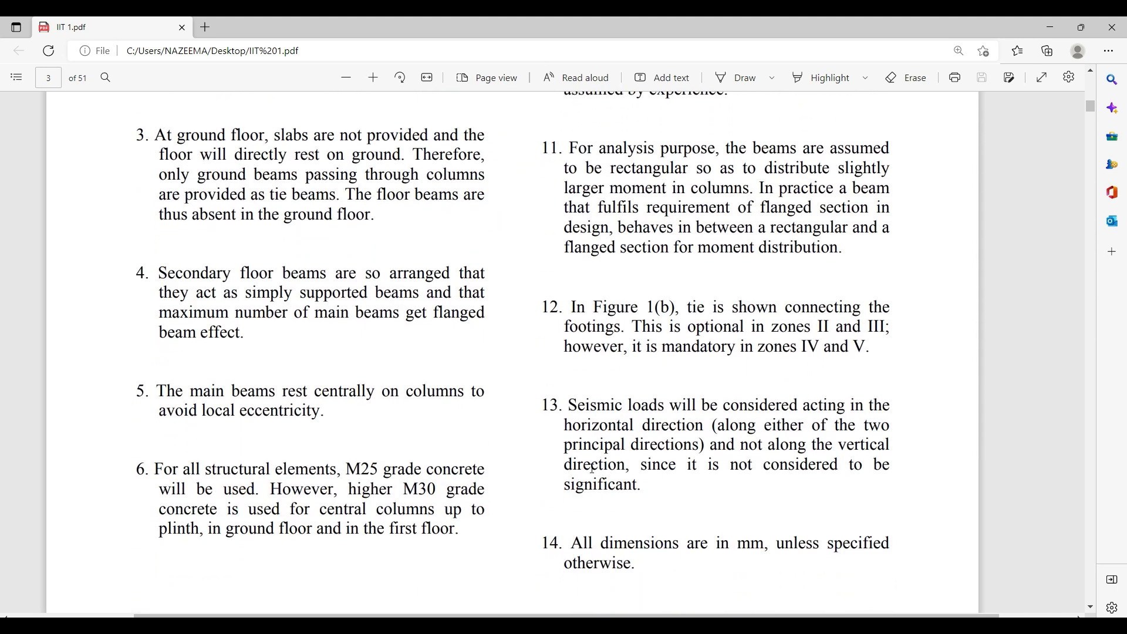
scroll(587, 467, down, 3)
scroll(552, 467, up, 4)
scroll(511, 461, down, 2)
scroll(302, 284, up, 4)
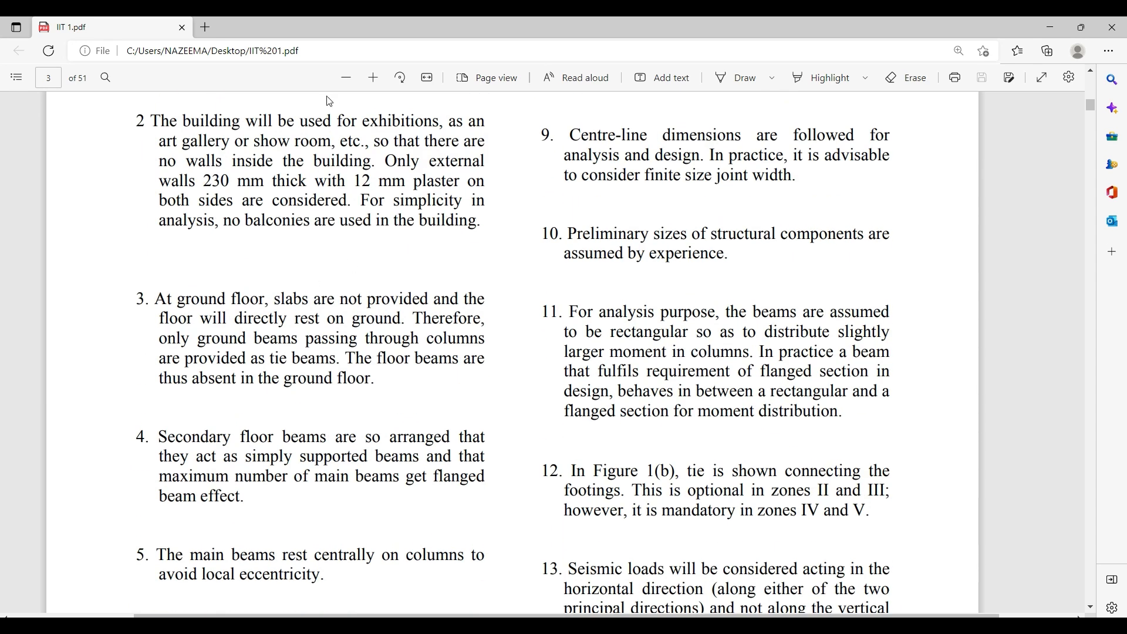
click(346, 77)
scroll(472, 577, down, 2)
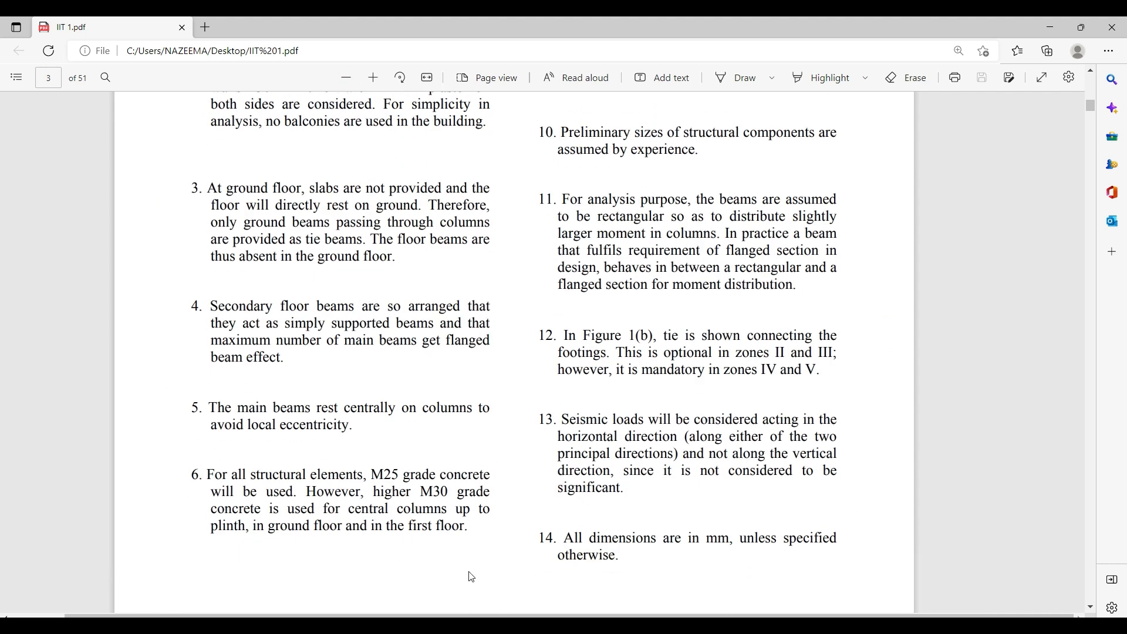
drag(494, 615, 470, 615)
scroll(412, 339, down, 1)
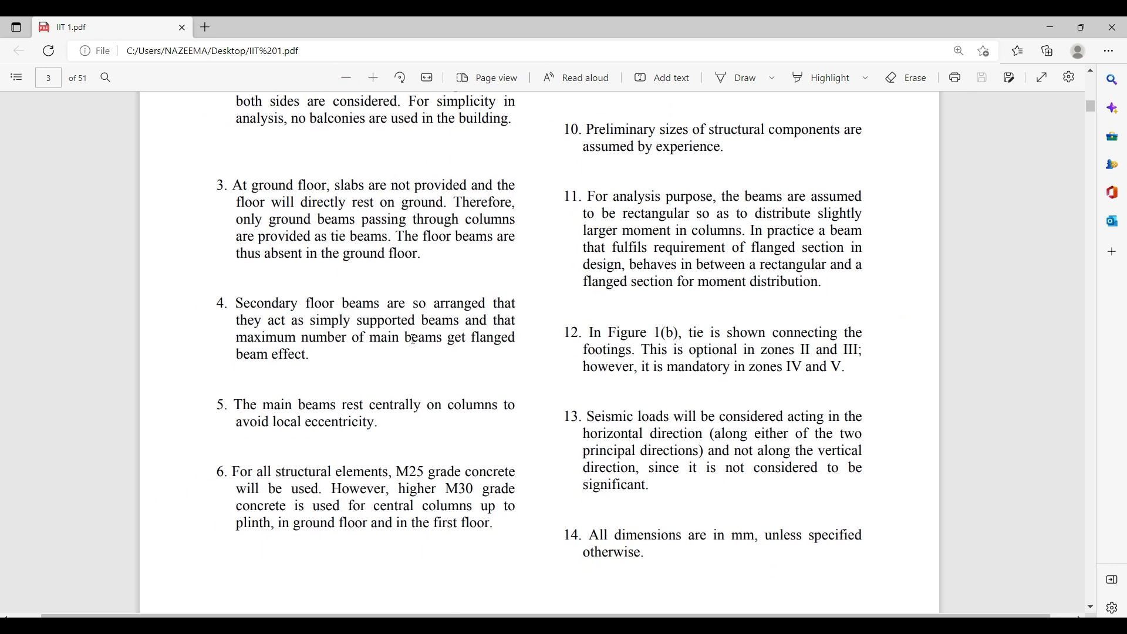
scroll(413, 338, down, 4)
scroll(403, 355, up, 7)
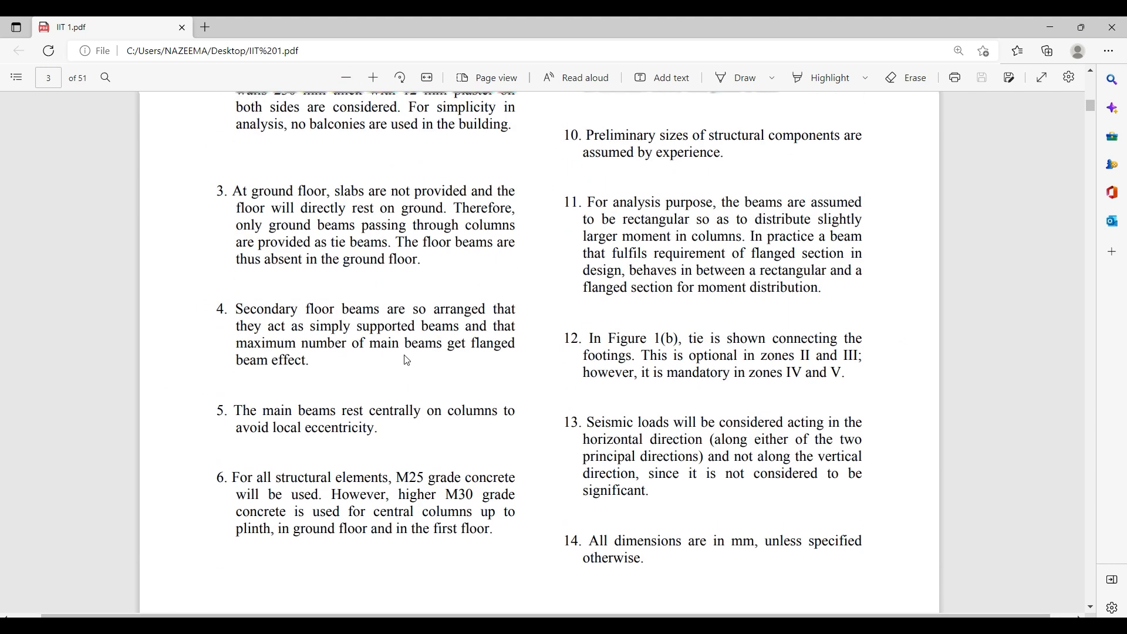
scroll(347, 263, up, 1)
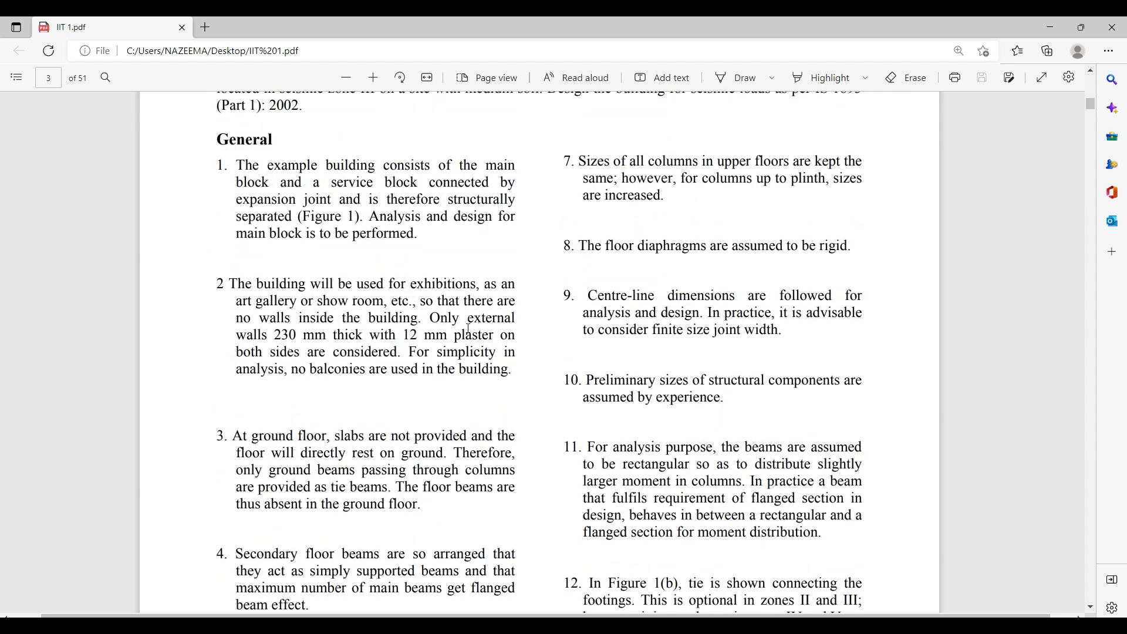
scroll(380, 333, down, 1)
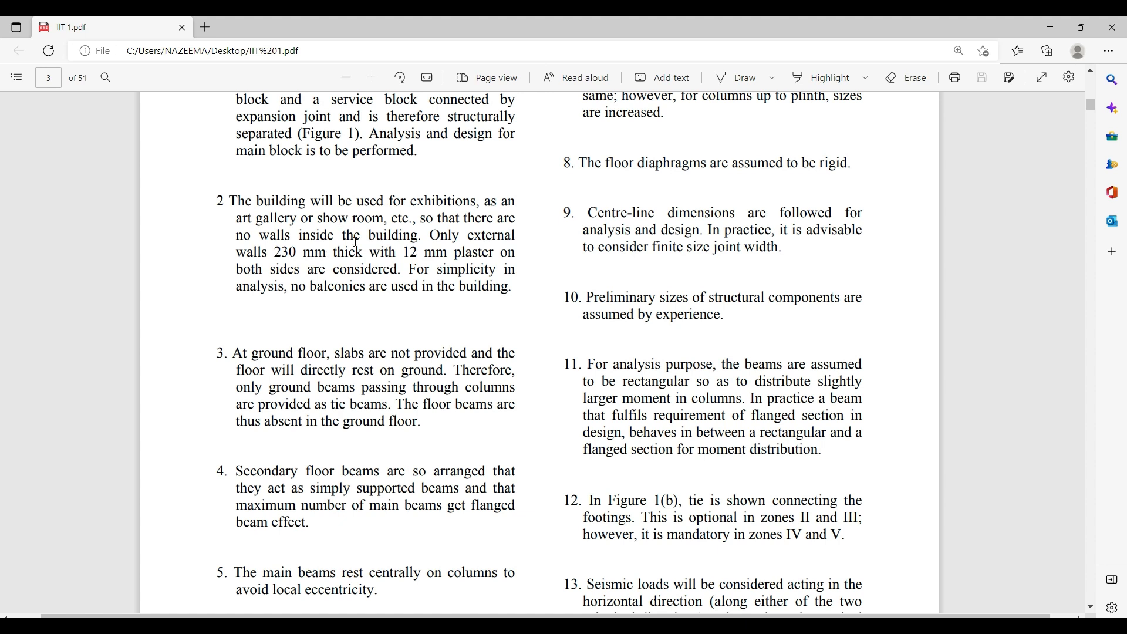
- Check the typical floor plan on page 4, then mark the M25 and M30 concrete grades in General note 6
scroll(540, 382, down, 12)
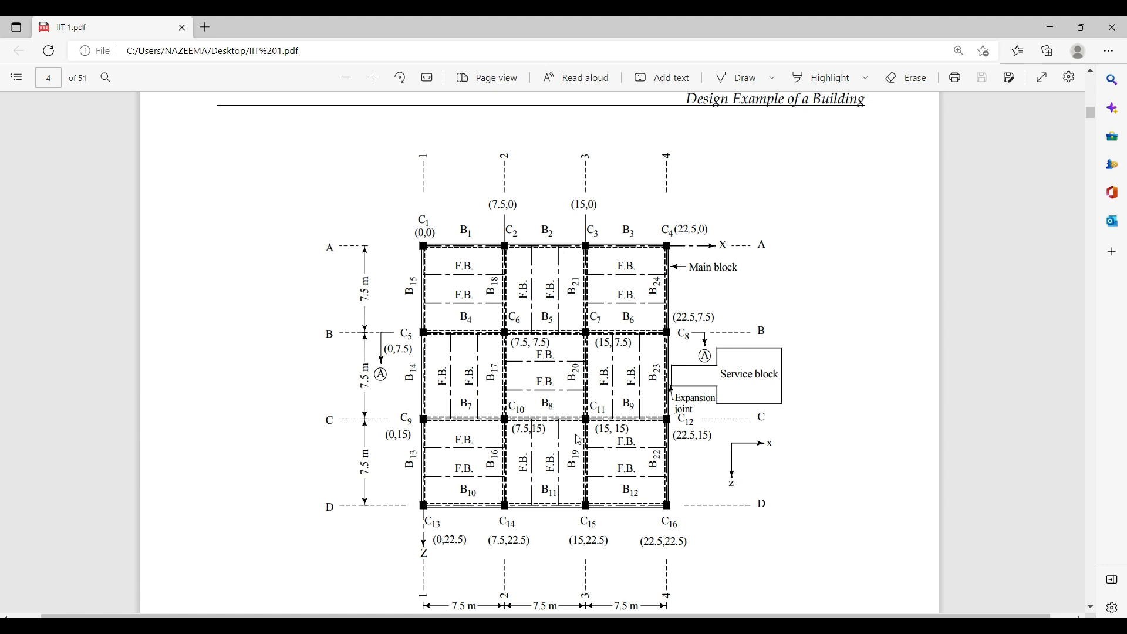
scroll(523, 323, up, 10)
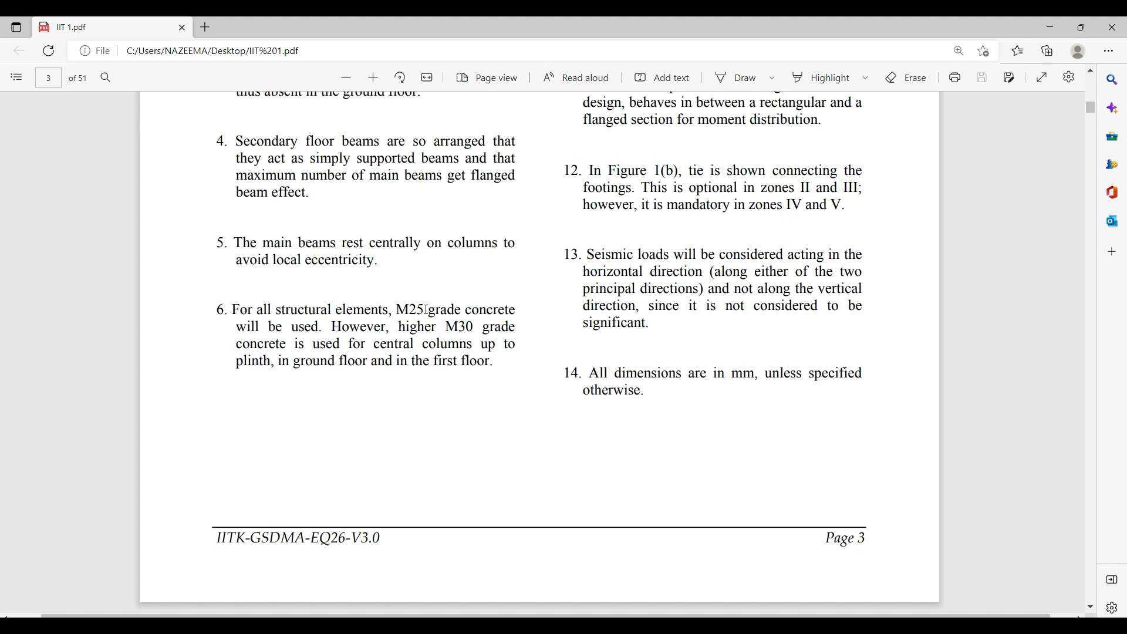
double_click(423, 308)
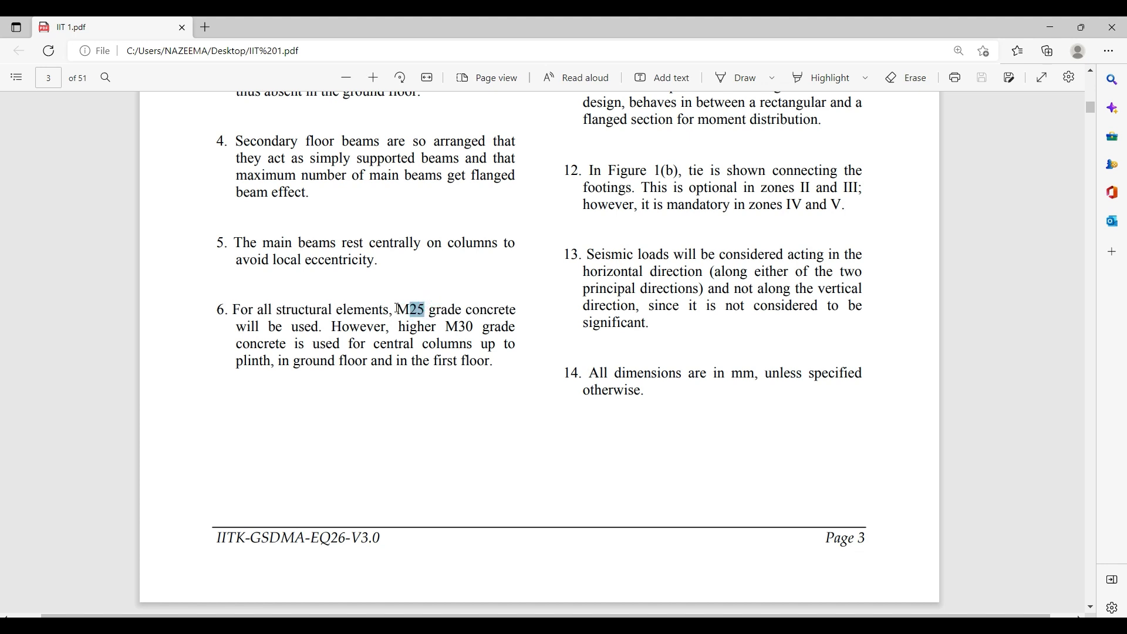
click(406, 334)
double_click(459, 327)
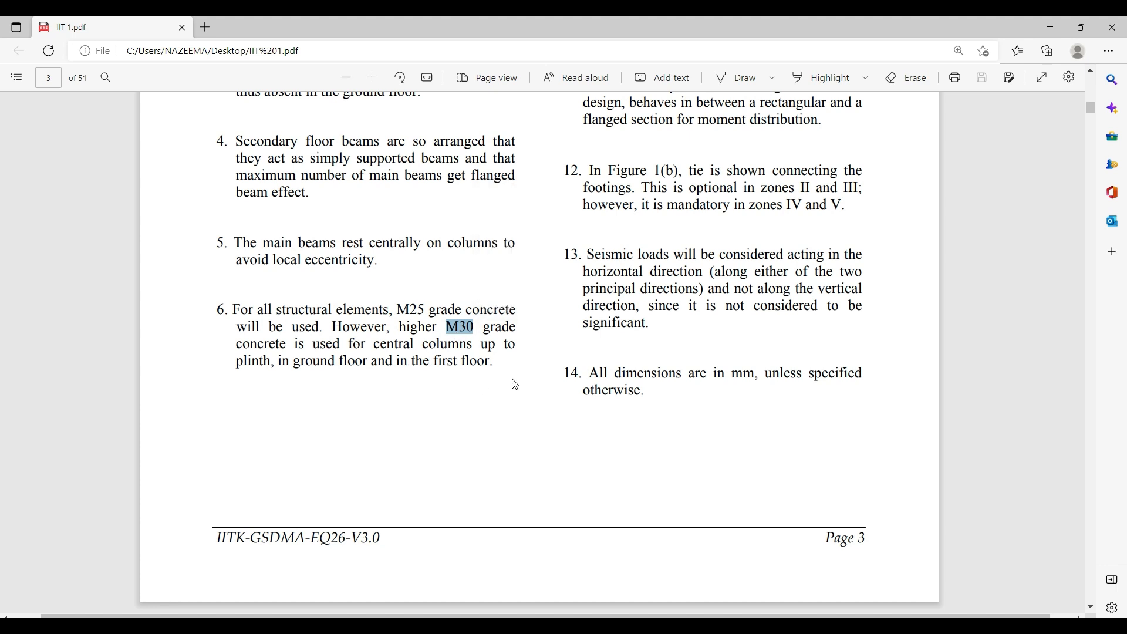
- Review the General notes on page 3 once more and return to the typical floor plan on page 4
scroll(513, 383, up, 4)
scroll(580, 351, down, 1)
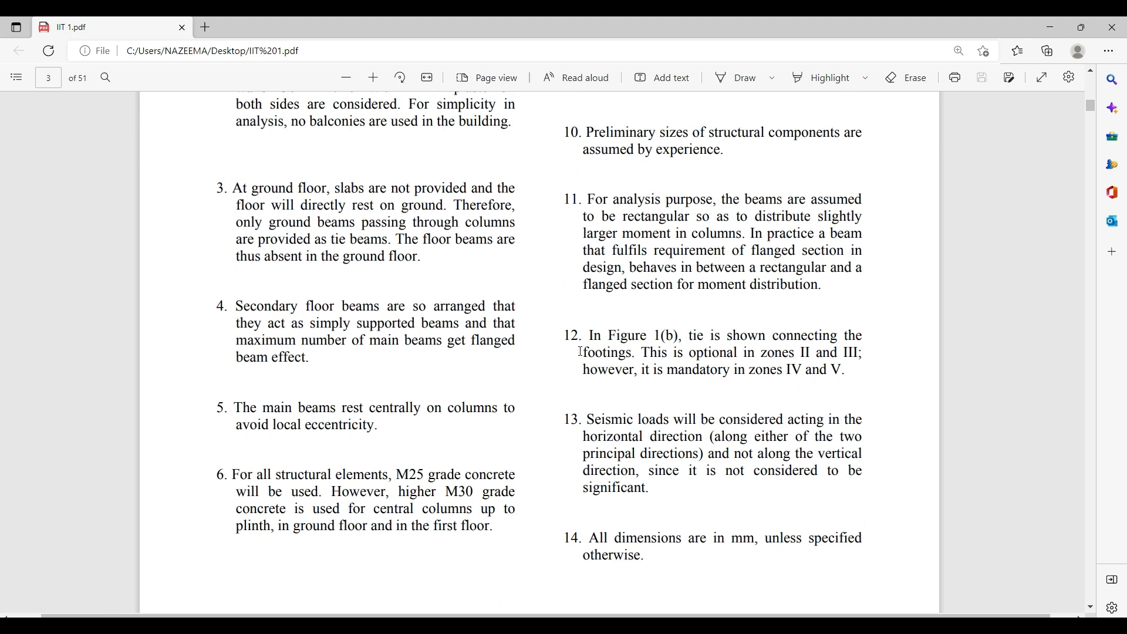
scroll(580, 351, up, 3)
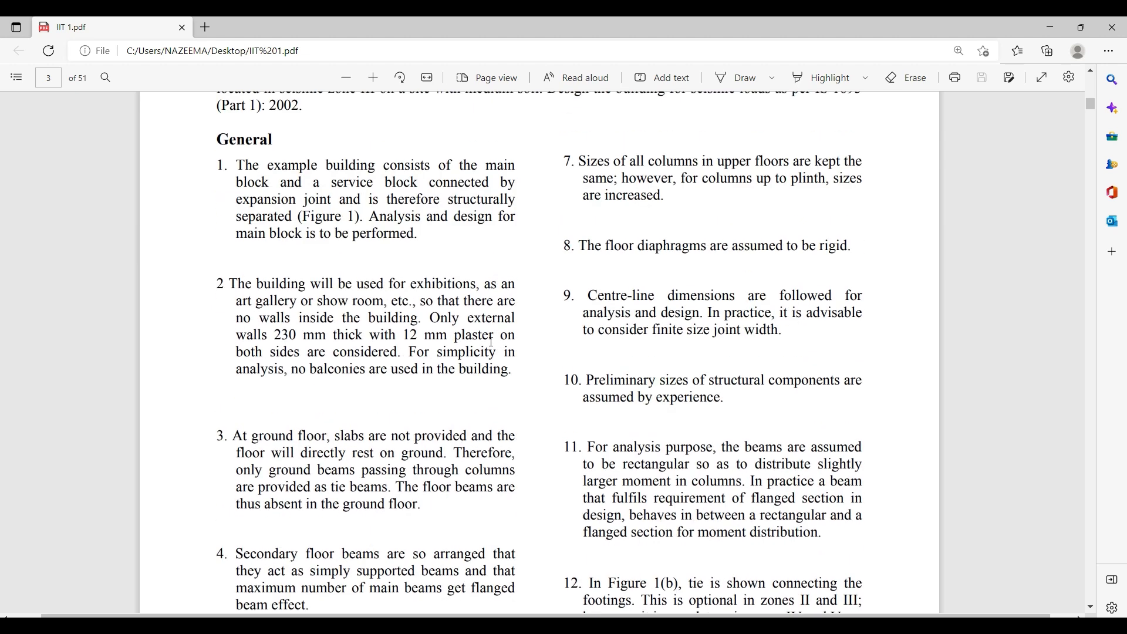
scroll(491, 341, down, 15)
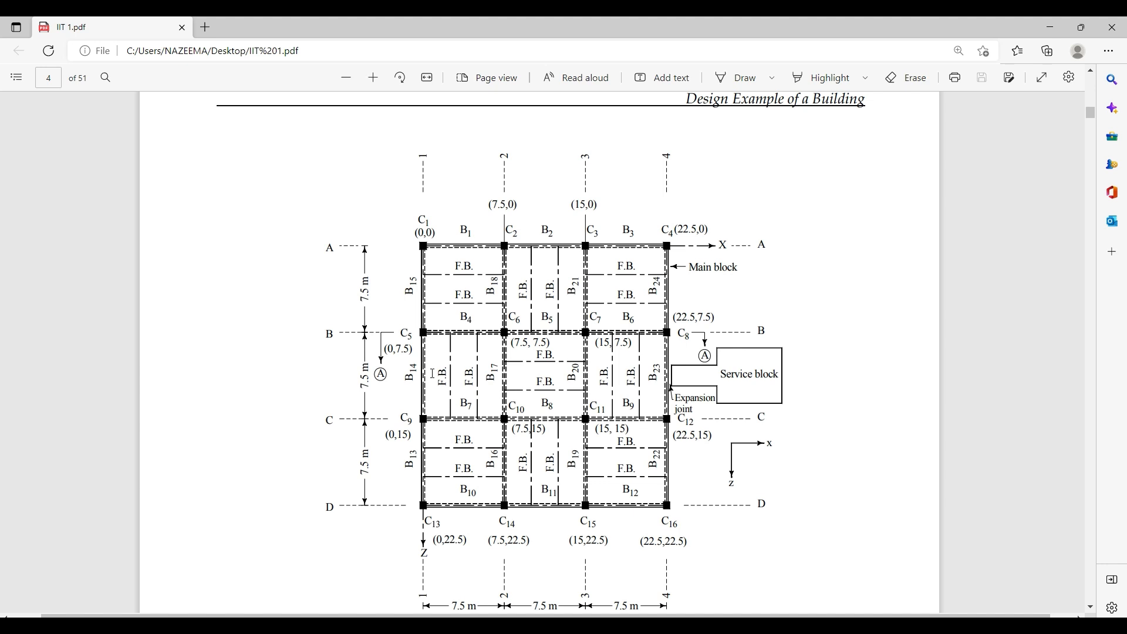
- Skim the building sections, storey numbering and gravity load calculations on pages 4 to 6, then return to the typical floor plan
scroll(438, 352, down, 15)
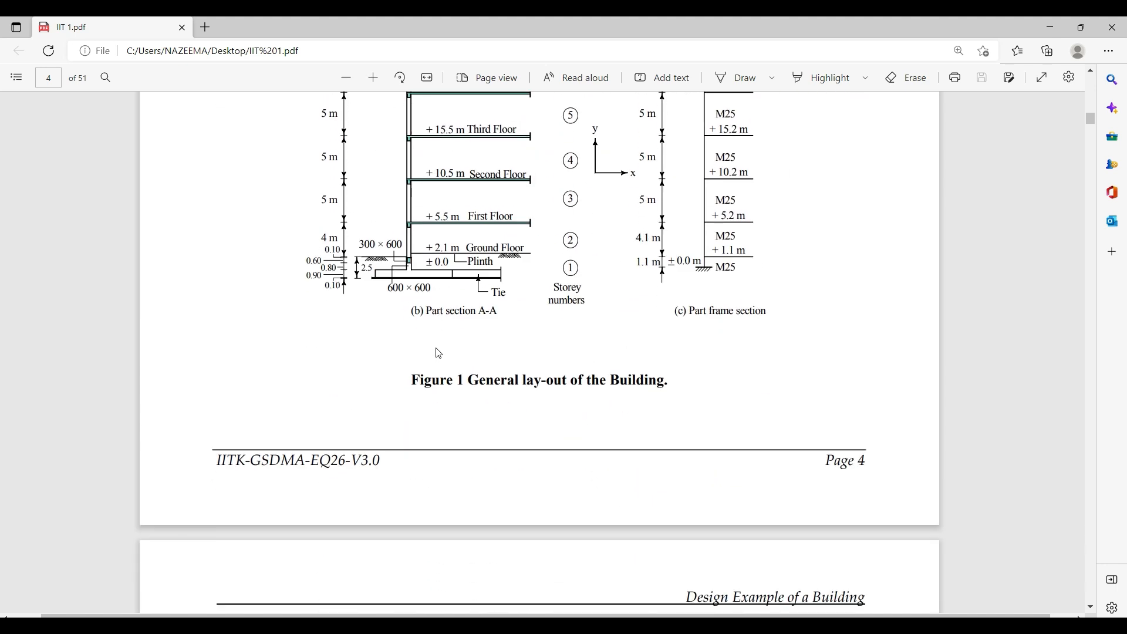
scroll(438, 352, down, 12)
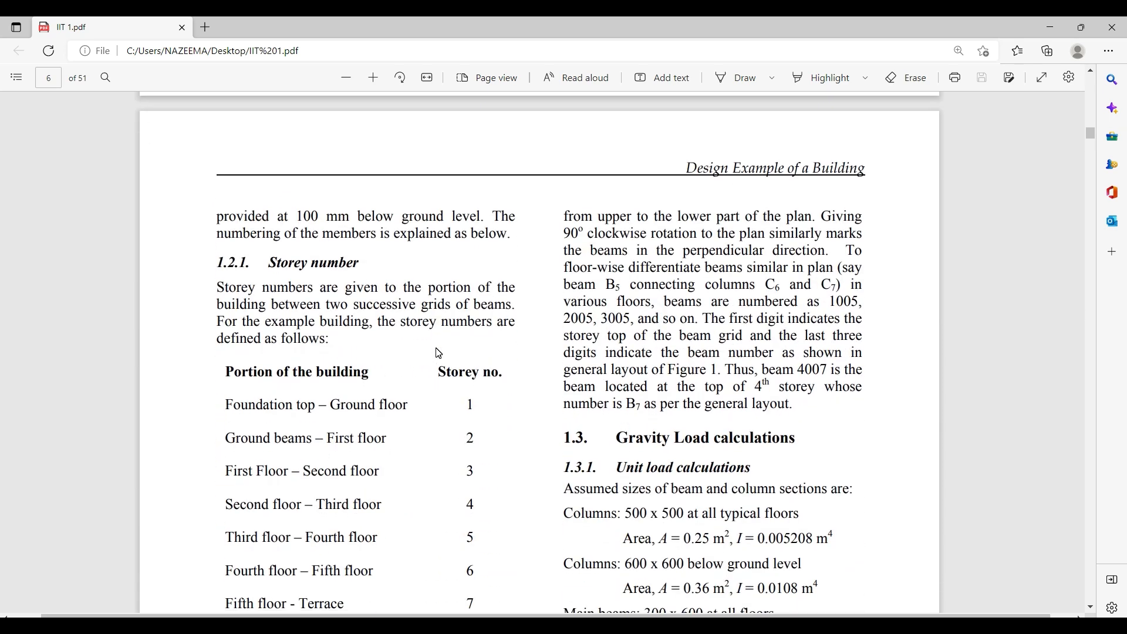
scroll(439, 352, down, 10)
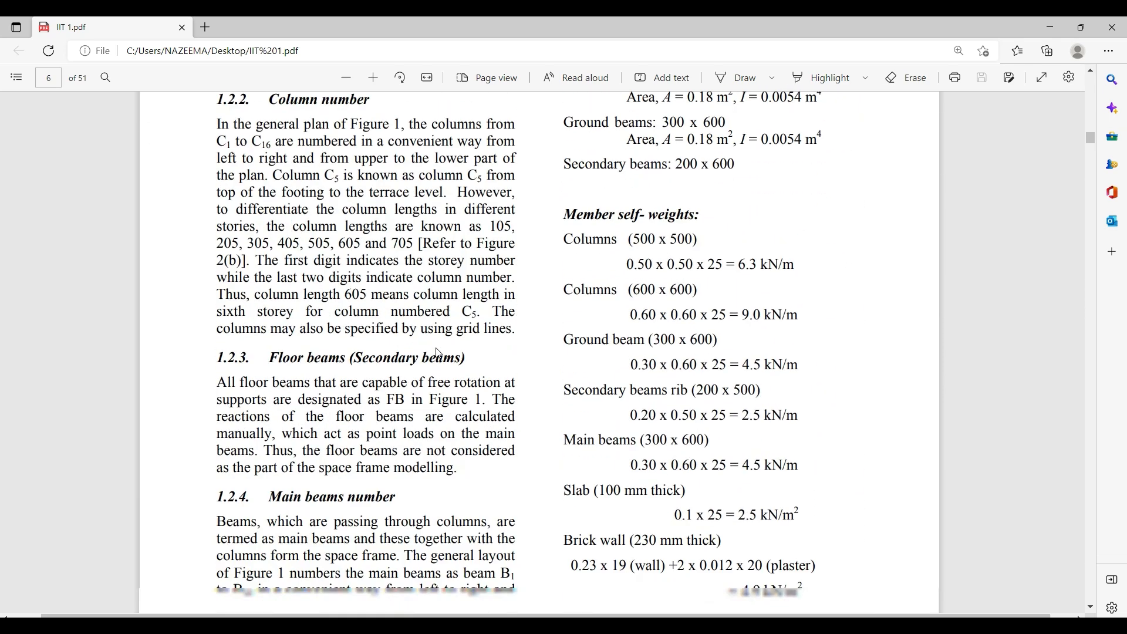
scroll(438, 352, down, 3)
scroll(439, 352, up, 14)
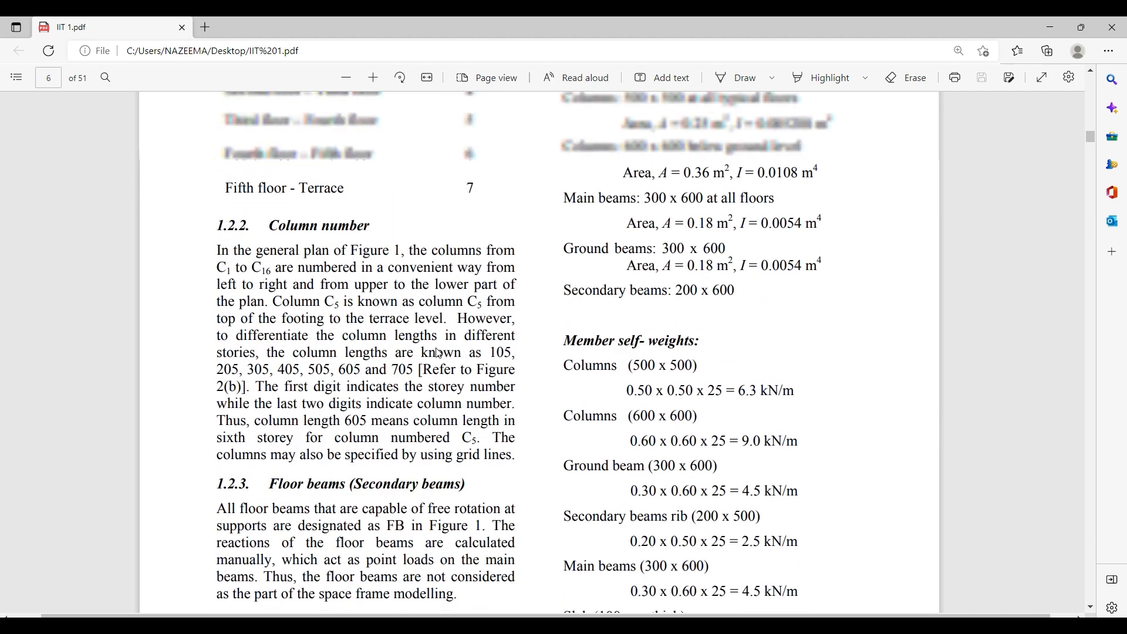
scroll(438, 352, up, 12)
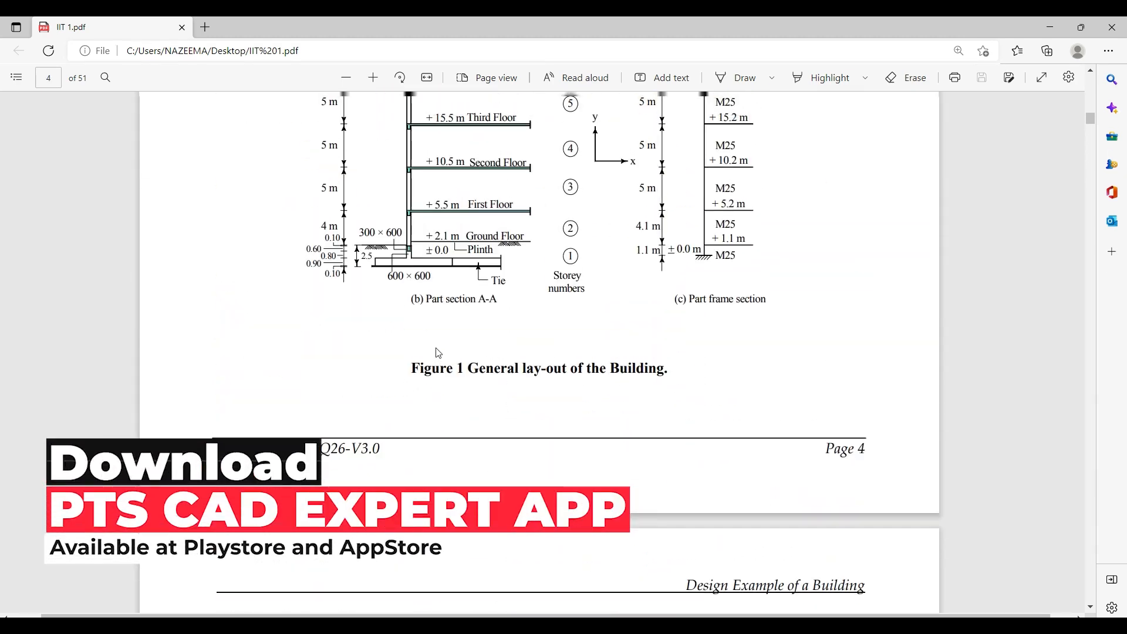
scroll(444, 339, up, 3)
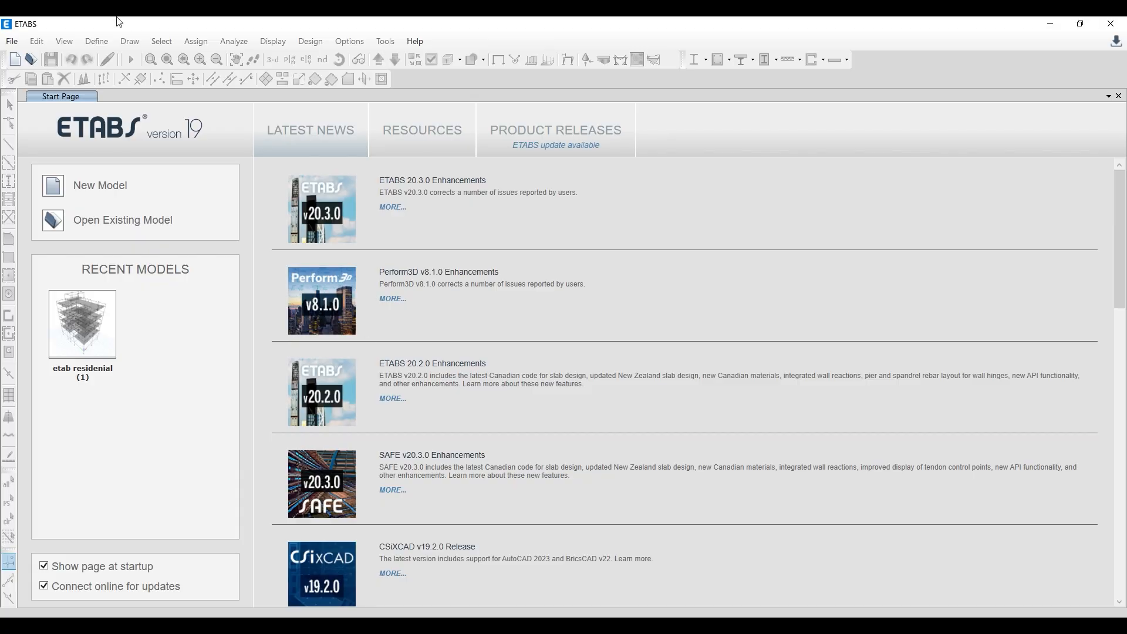
click(12, 41)
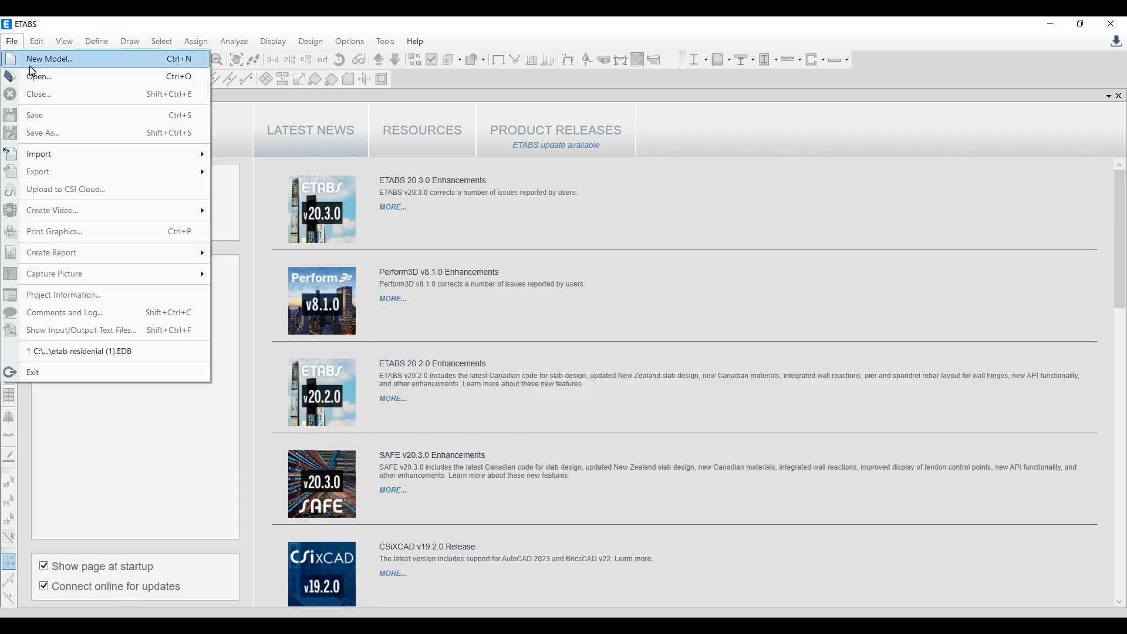
click(19, 44)
click(13, 41)
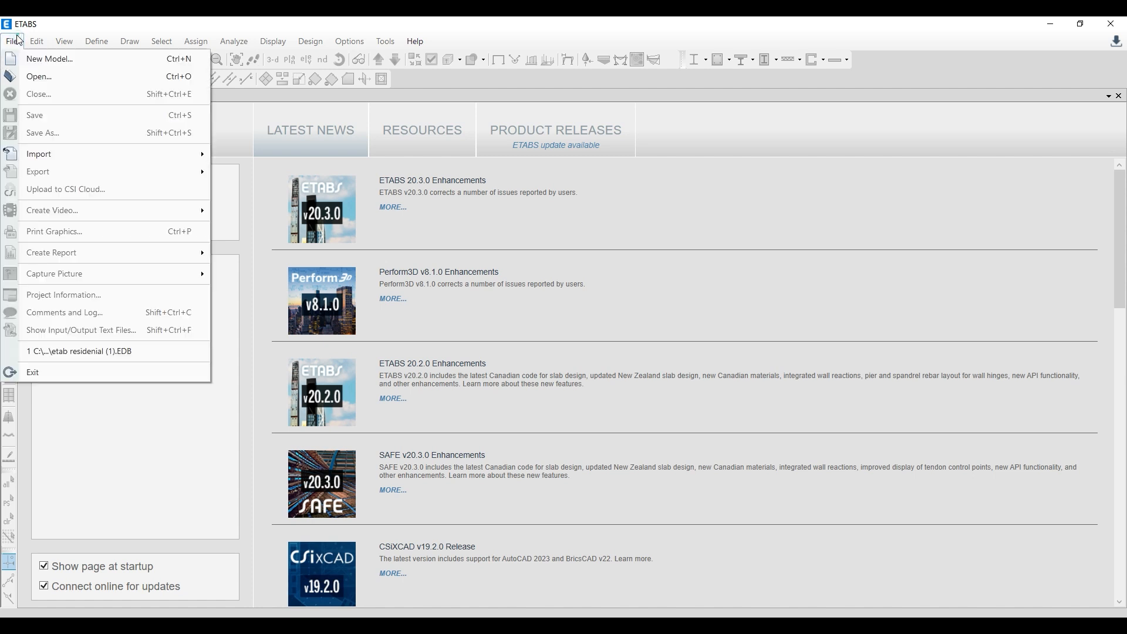
click(45, 61)
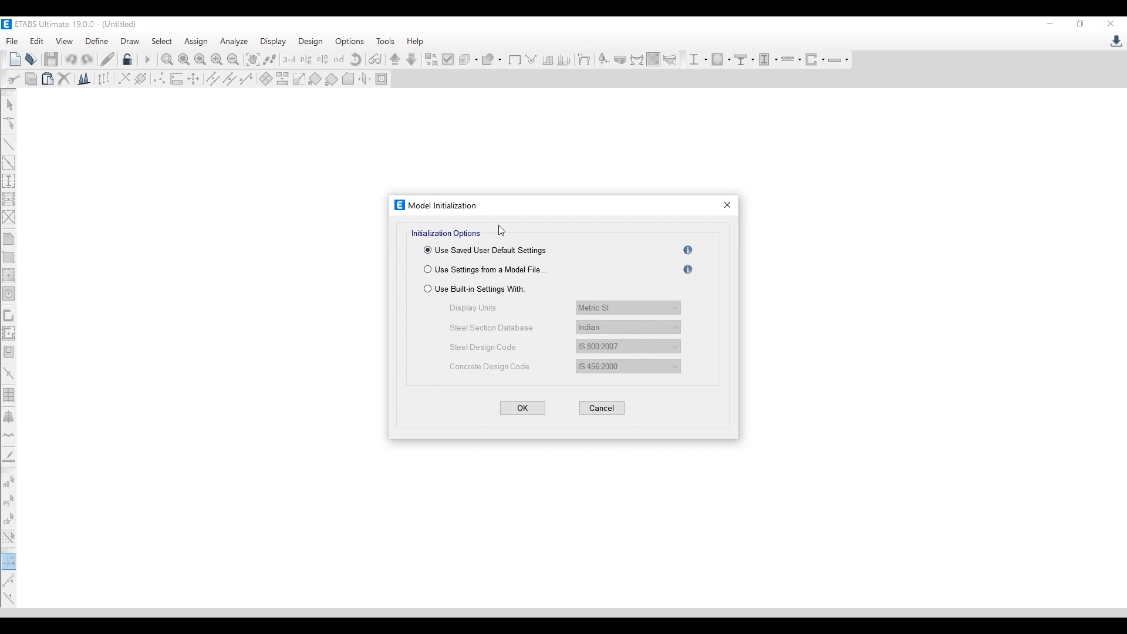
drag(507, 203, 503, 172)
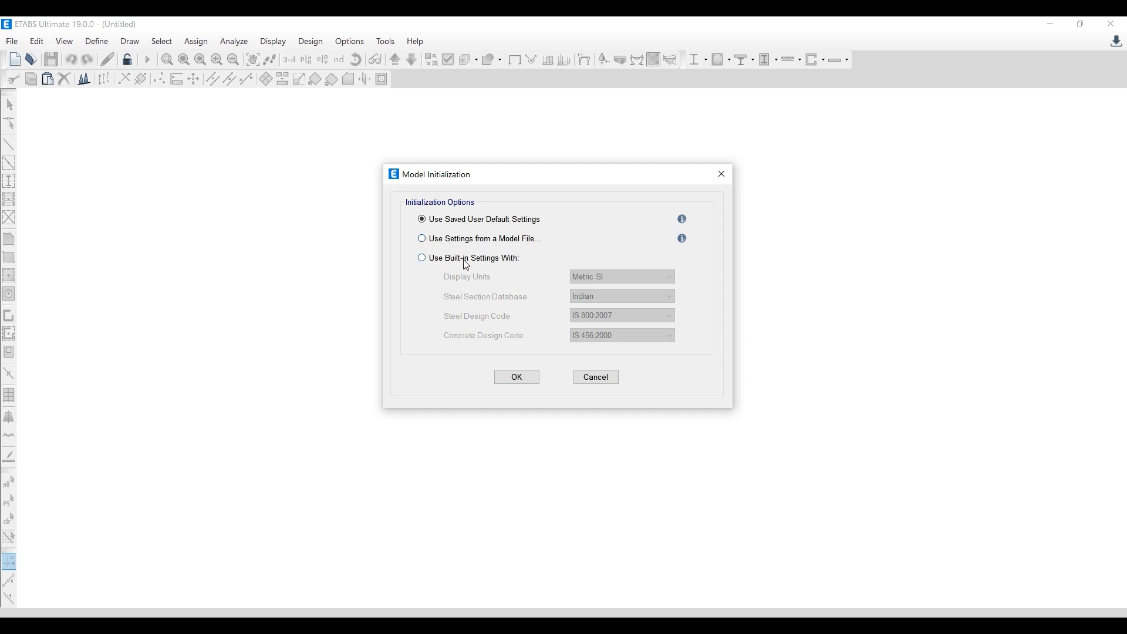
click(495, 260)
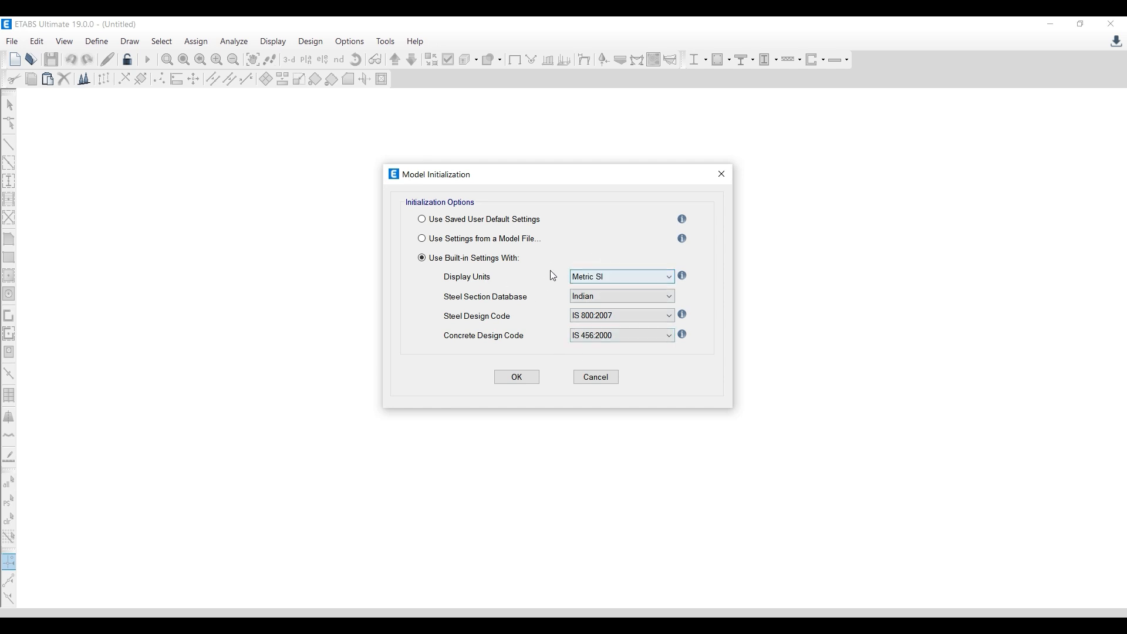
click(608, 280)
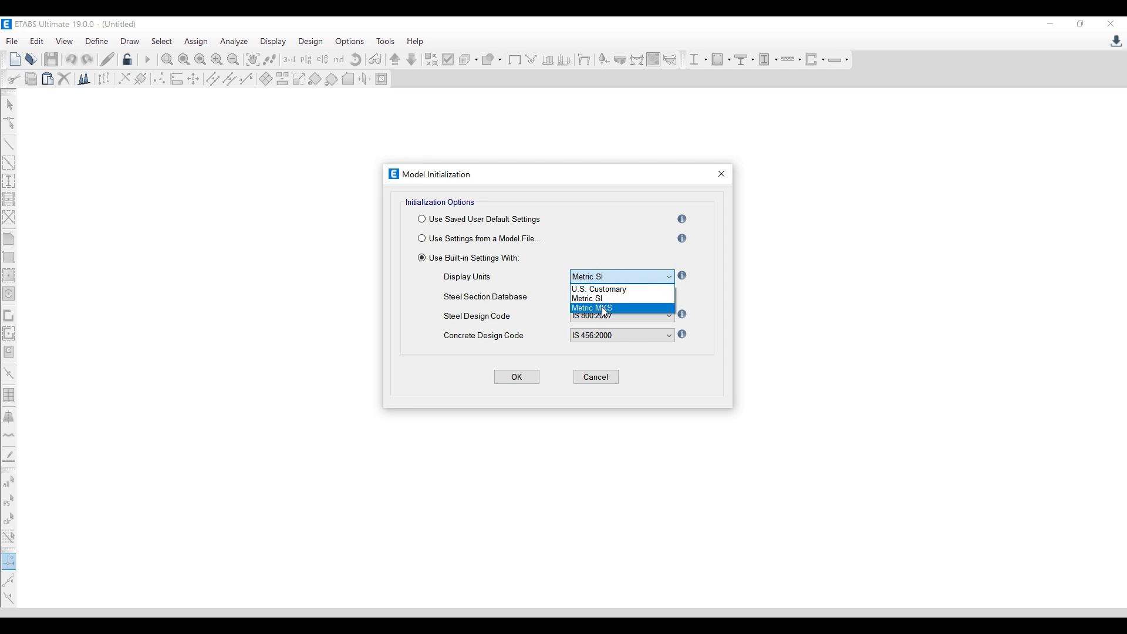
click(603, 300)
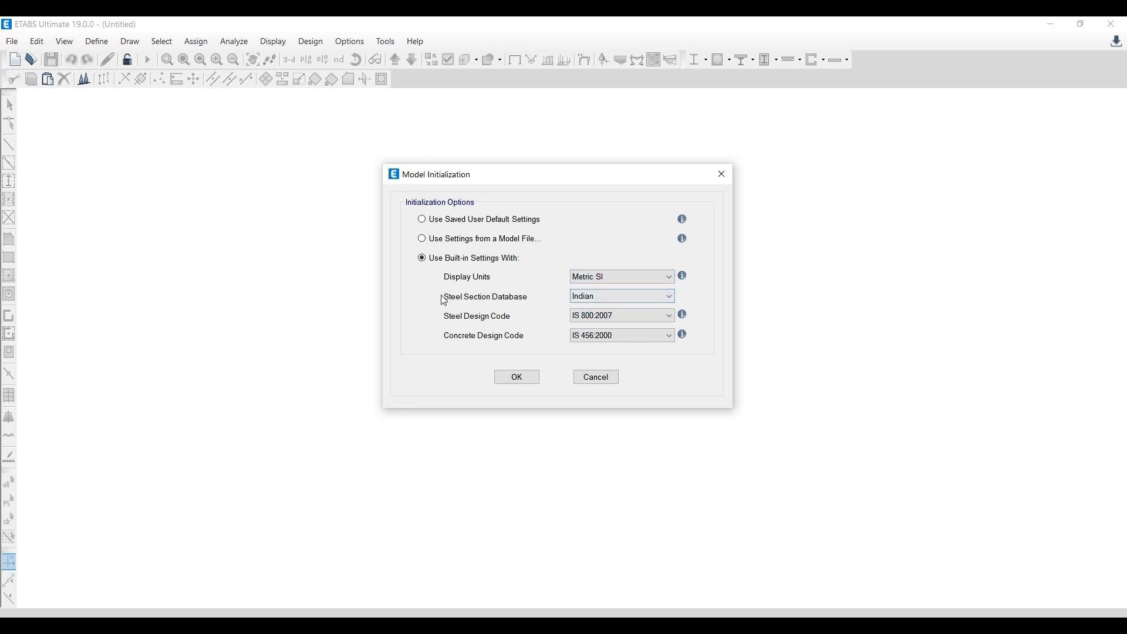
click(615, 296)
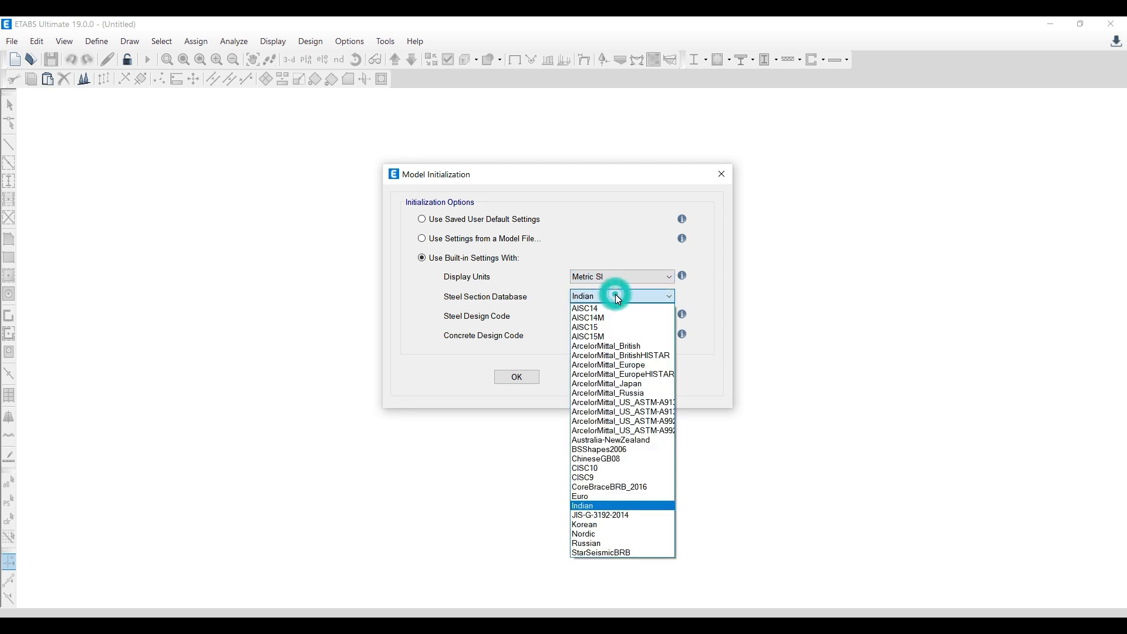
click(609, 506)
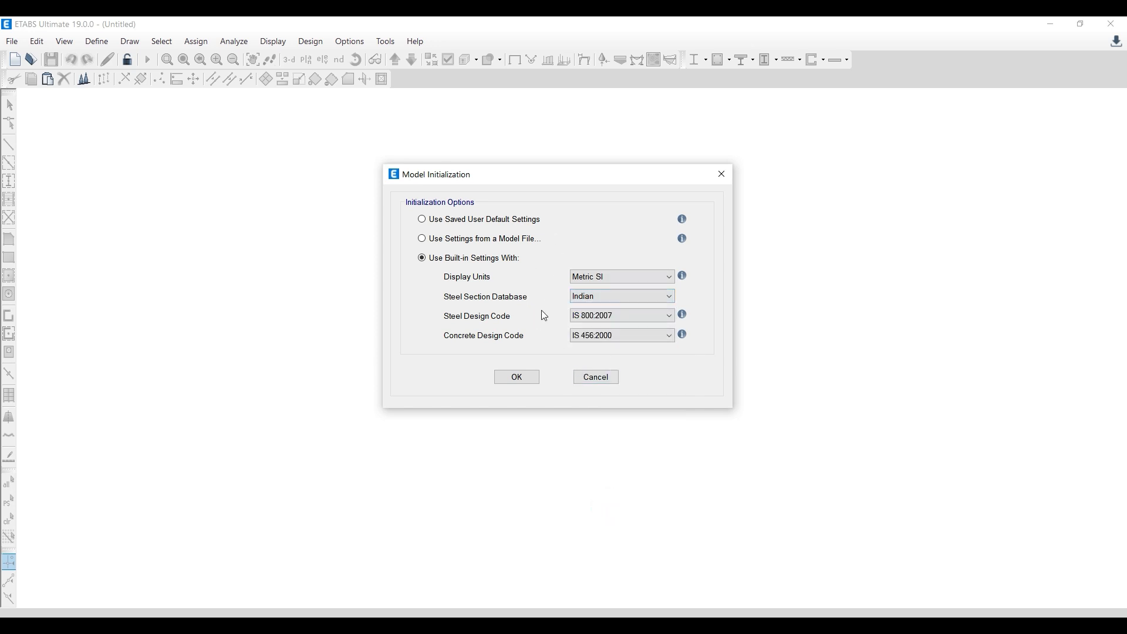
click(580, 320)
click(586, 415)
click(598, 344)
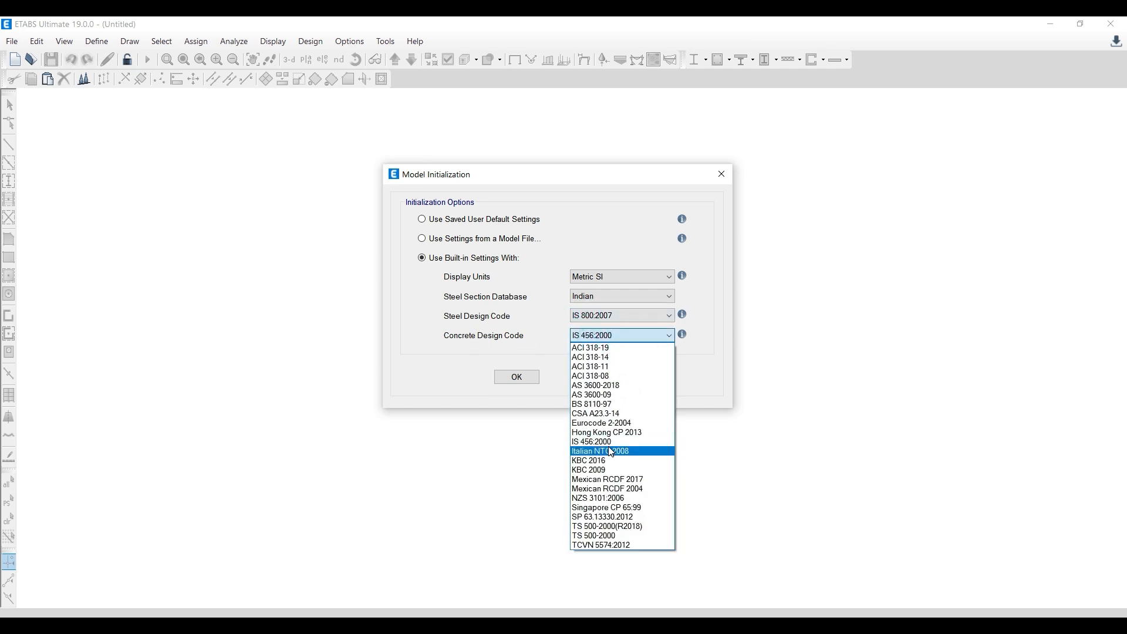
click(610, 435)
click(620, 338)
click(616, 443)
click(556, 314)
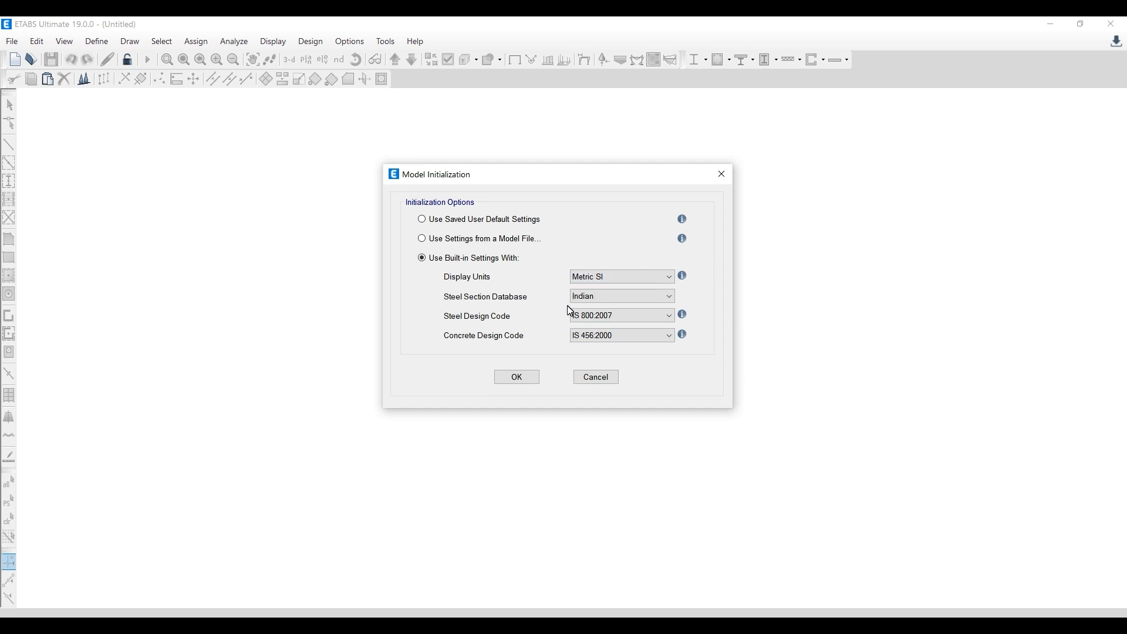
click(723, 174)
- Start a new model with built-in settings: Metric SI units, Indian steel section database, IS 800:2007 steel code and IS 456:2000 concrete code
click(12, 41)
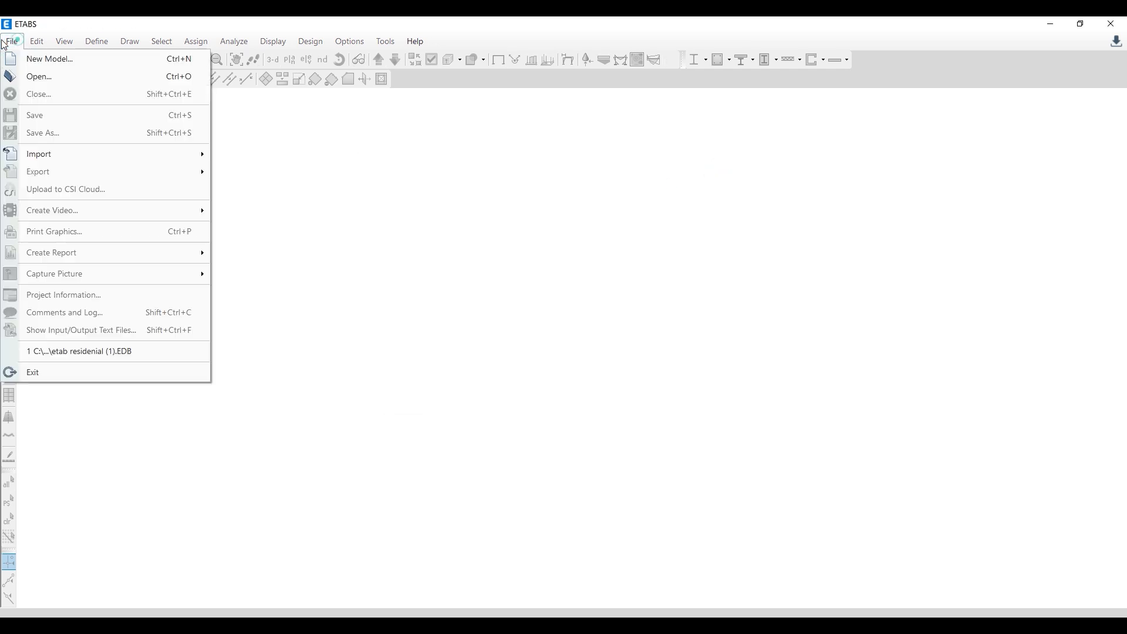
click(41, 57)
click(470, 291)
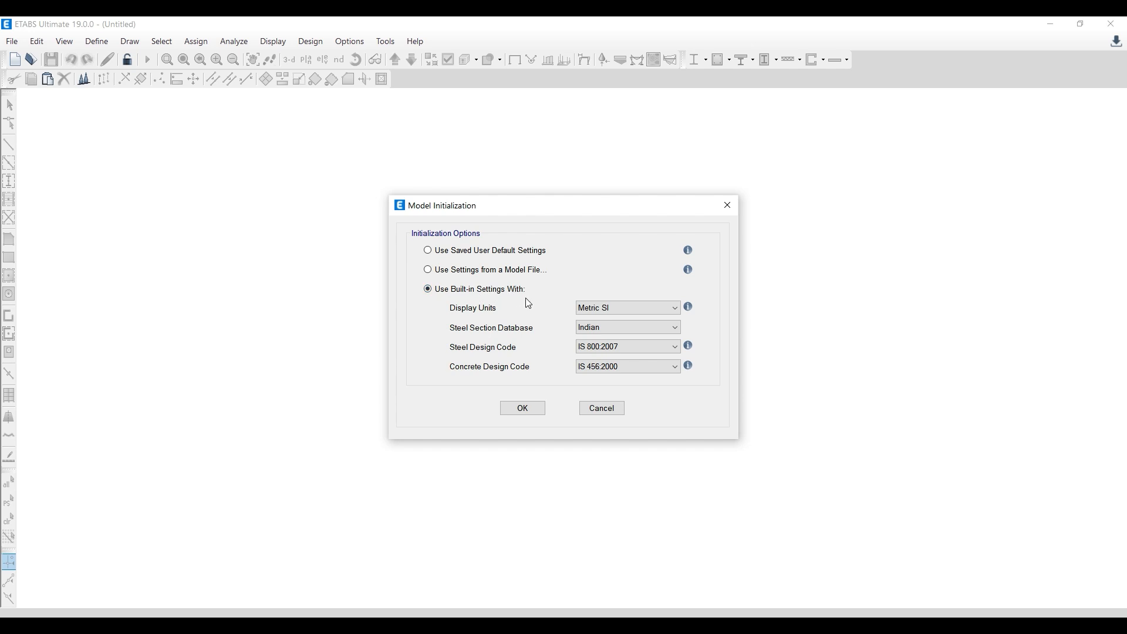
click(530, 413)
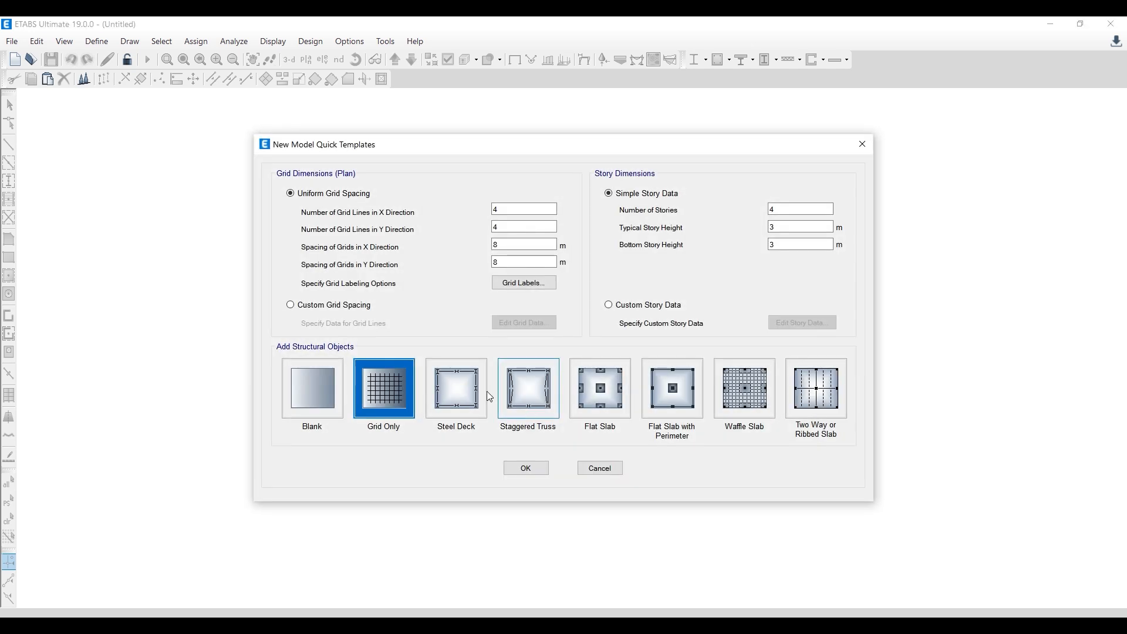
- Keep uniform grid spacing for the new model and check the grid lines and bay spacing against the floor plan in IIT 1.pdf
click(367, 312)
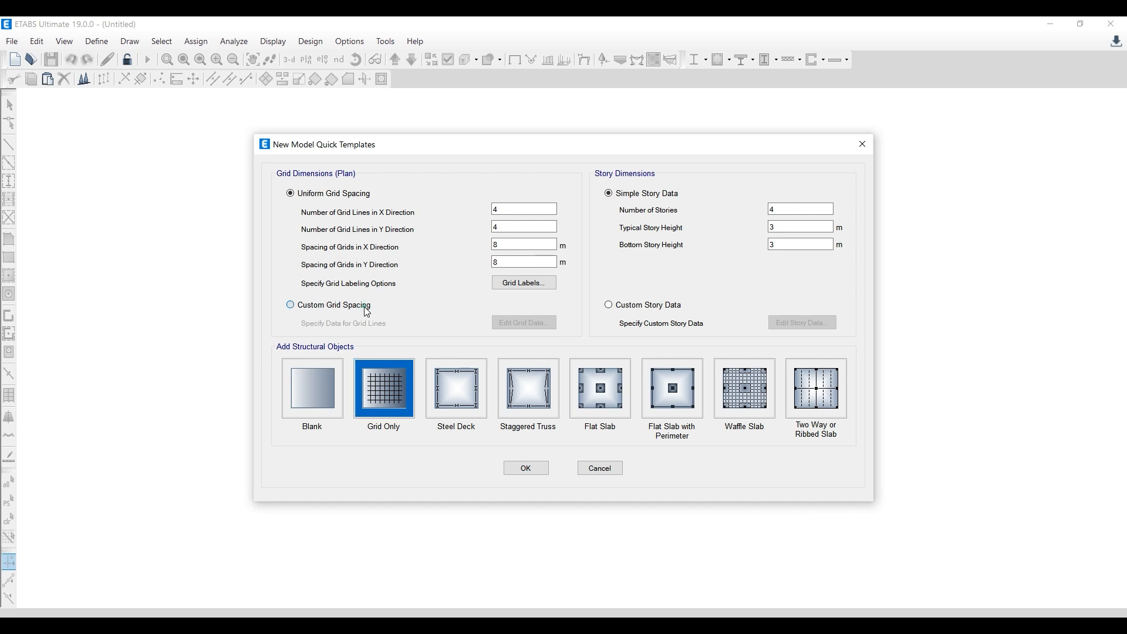
click(340, 193)
key(alt+Tab)
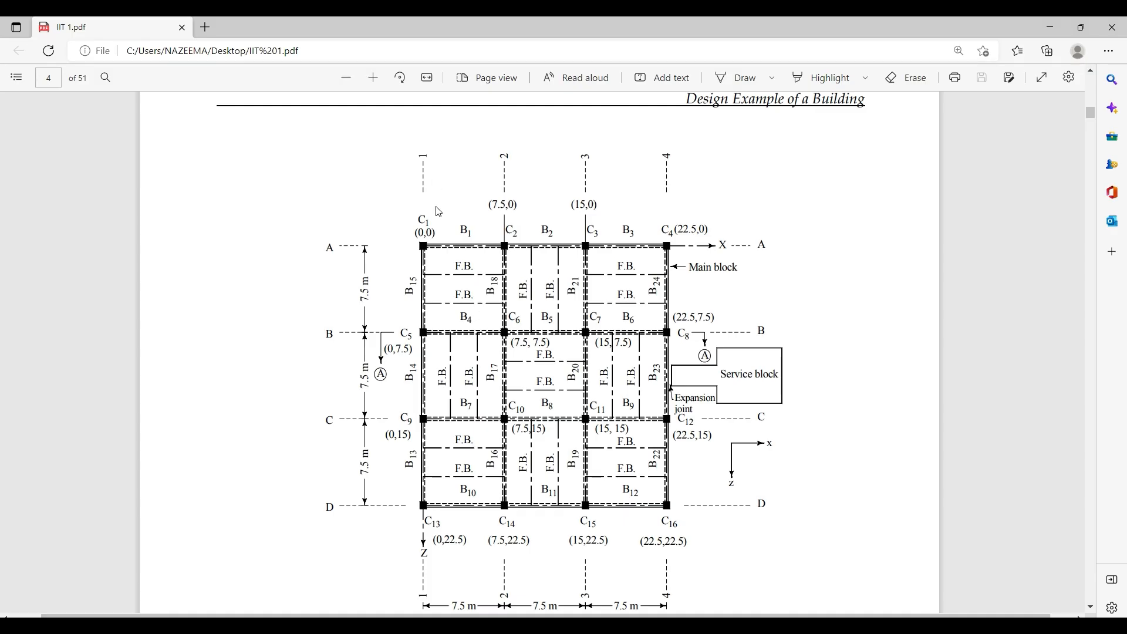
scroll(535, 477, down, 2)
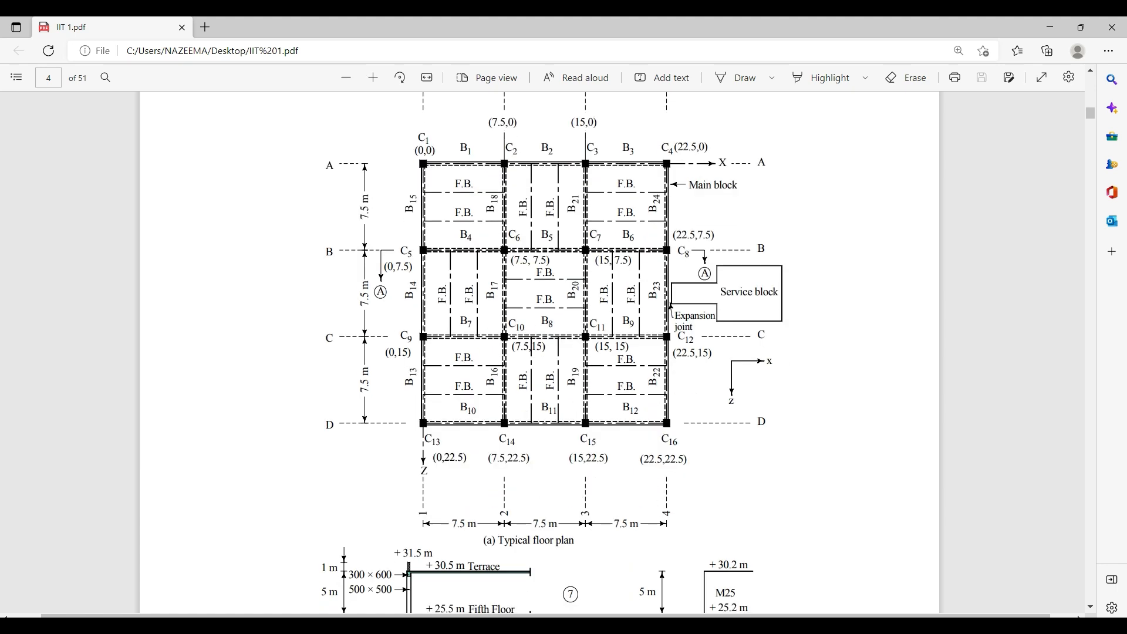
key(alt+Tab)
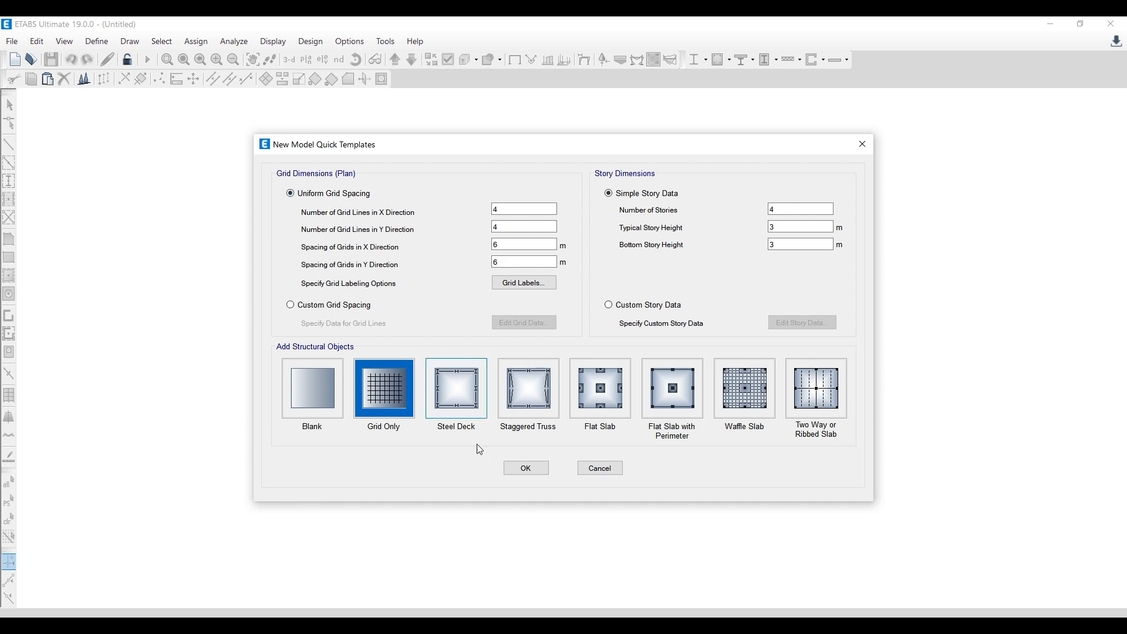
key(alt+Tab)
scroll(455, 322, up, 2)
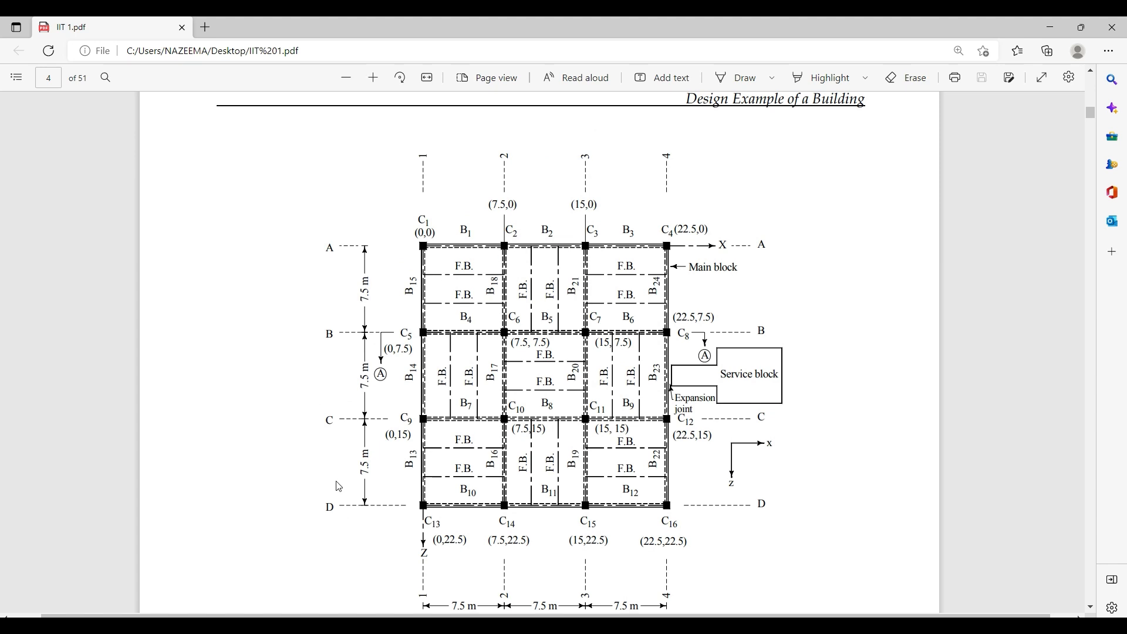
- Return to ETABS, set the grid spacing to 7.5 m in both X and Y directions, and create the Grid Only model
key(alt+Tab)
drag(514, 208, 458, 249)
text(7)
drag(514, 262, 464, 251)
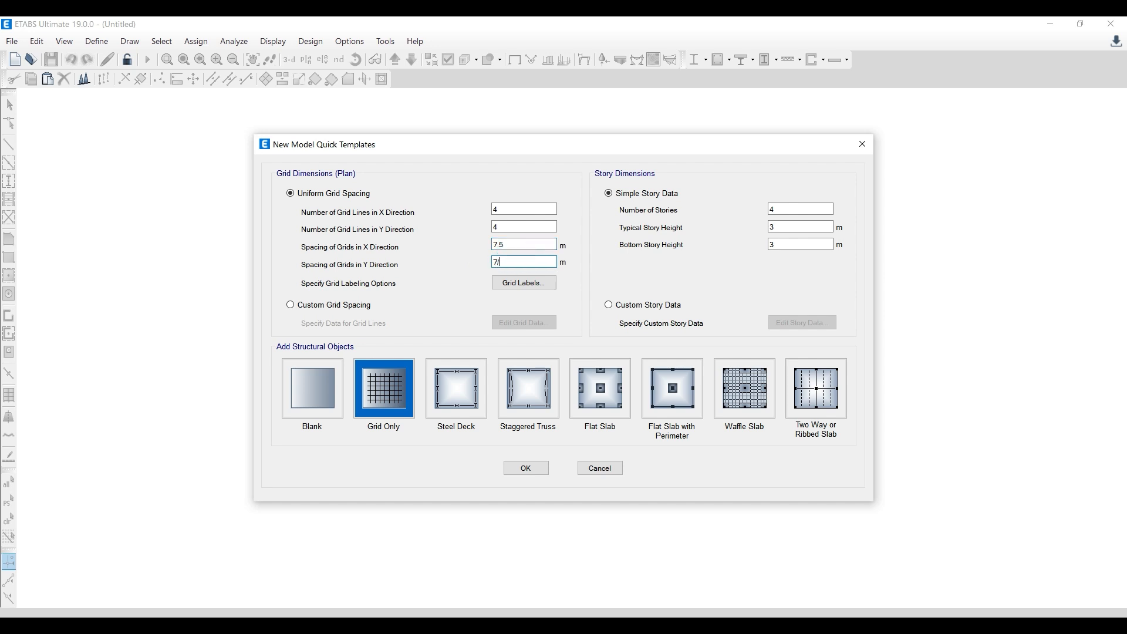
click(573, 268)
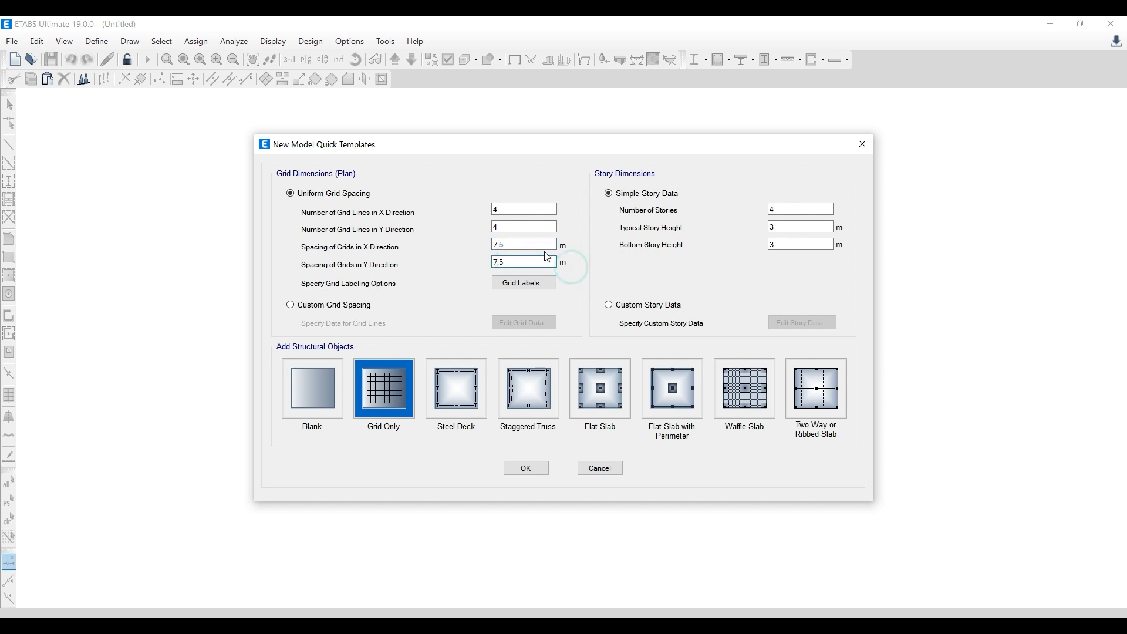
click(526, 473)
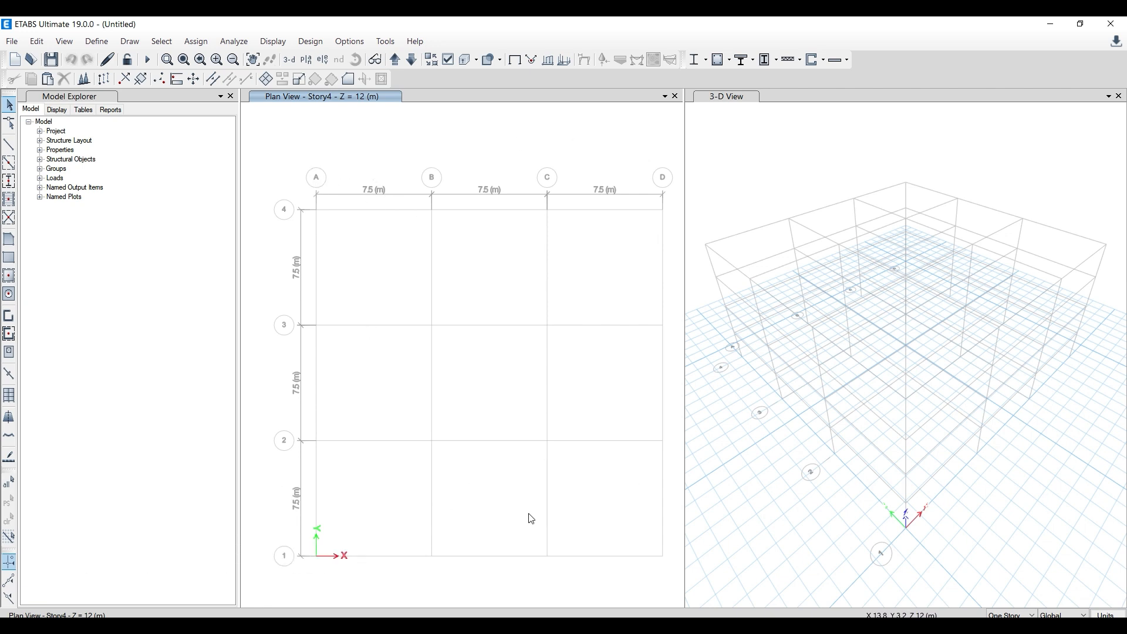
- Compare the new grid with the typical floor plan in IIT 1.pdf and return to ETABS by minimizing the PDF
key(alt+Tab)
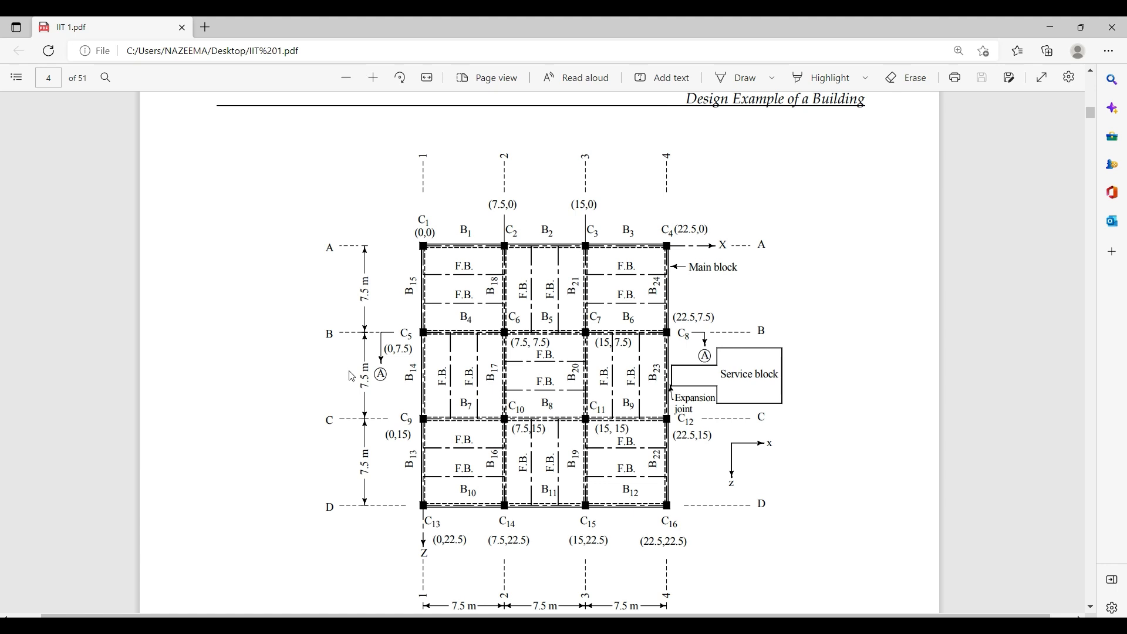
click(1051, 27)
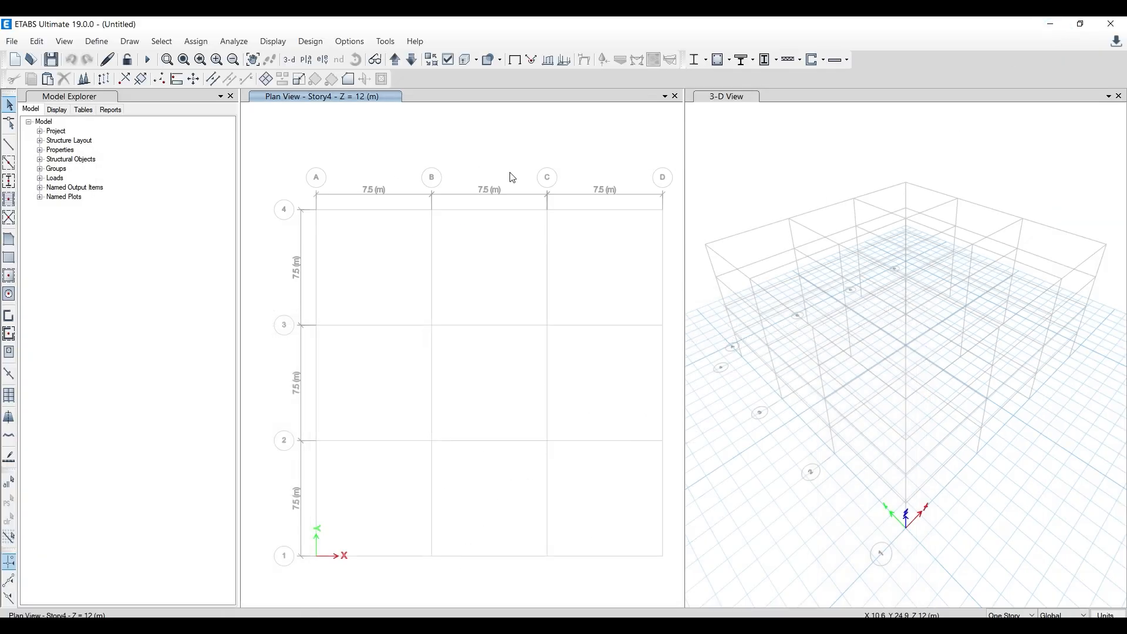
click(37, 41)
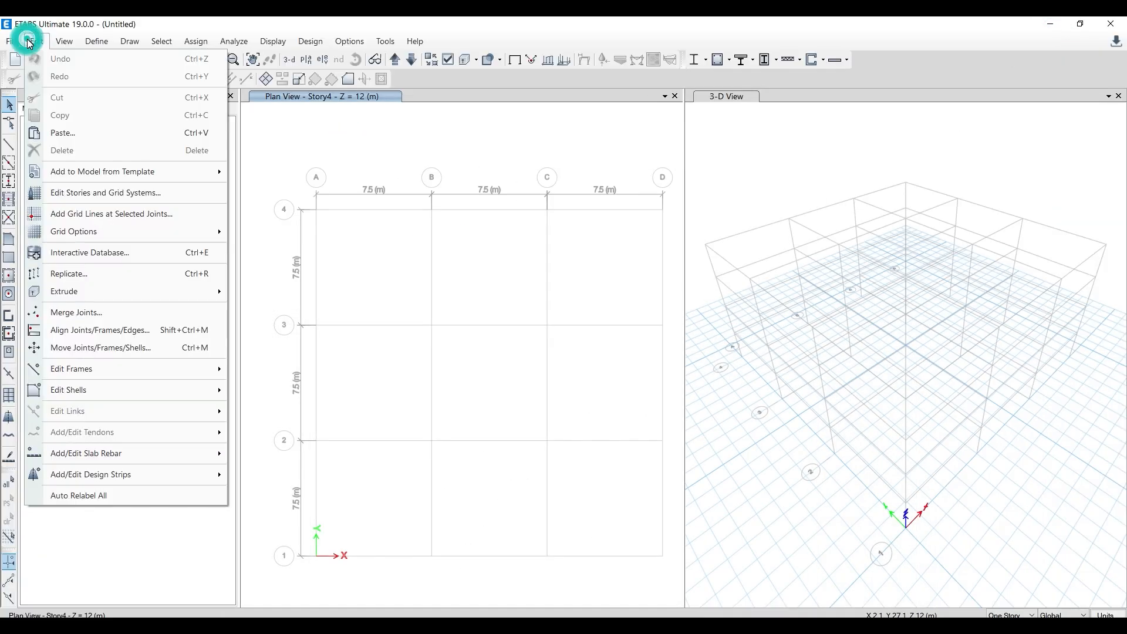
click(130, 204)
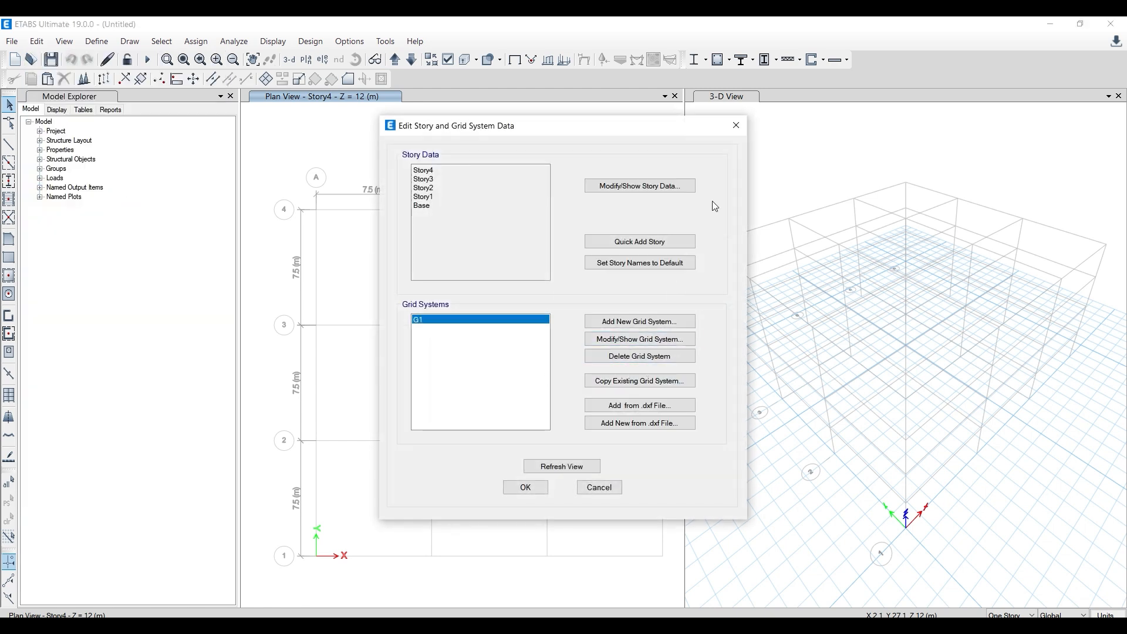
click(736, 125)
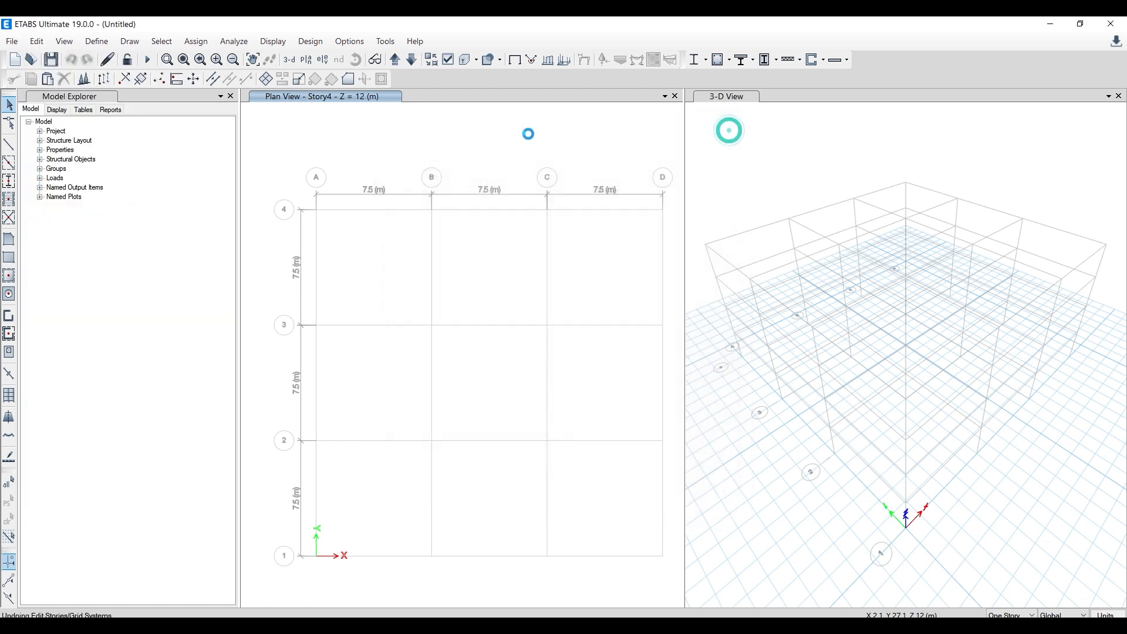
- Open the grid data of grid system G1 and relabel the X grid lines 1, 2, 3 and 4 in order of increasing ordinate
click(37, 42)
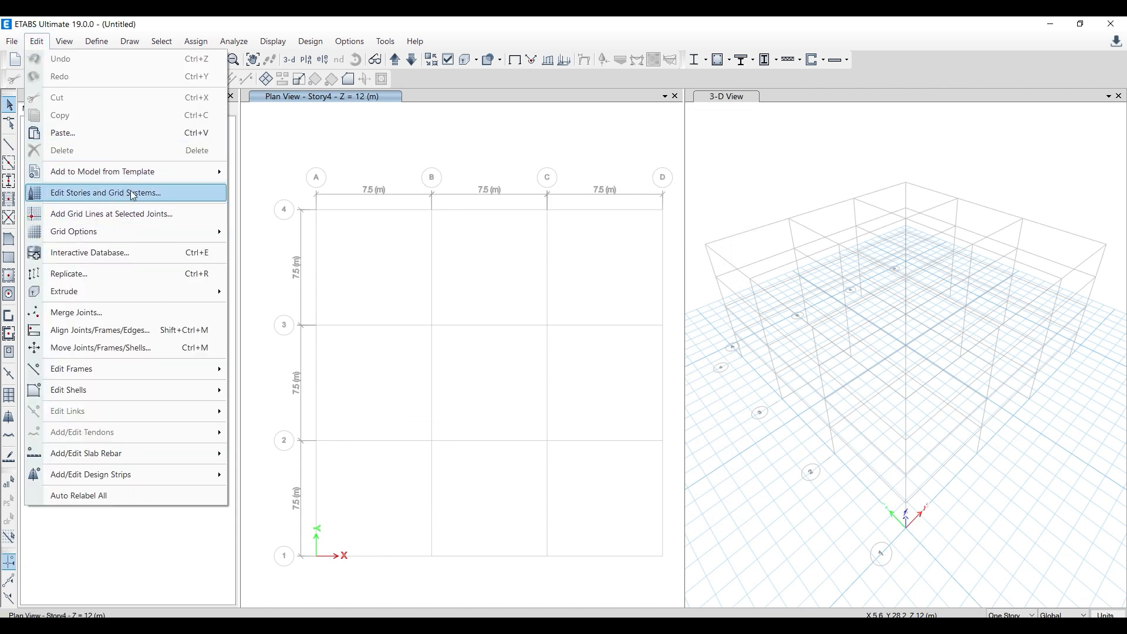
click(170, 192)
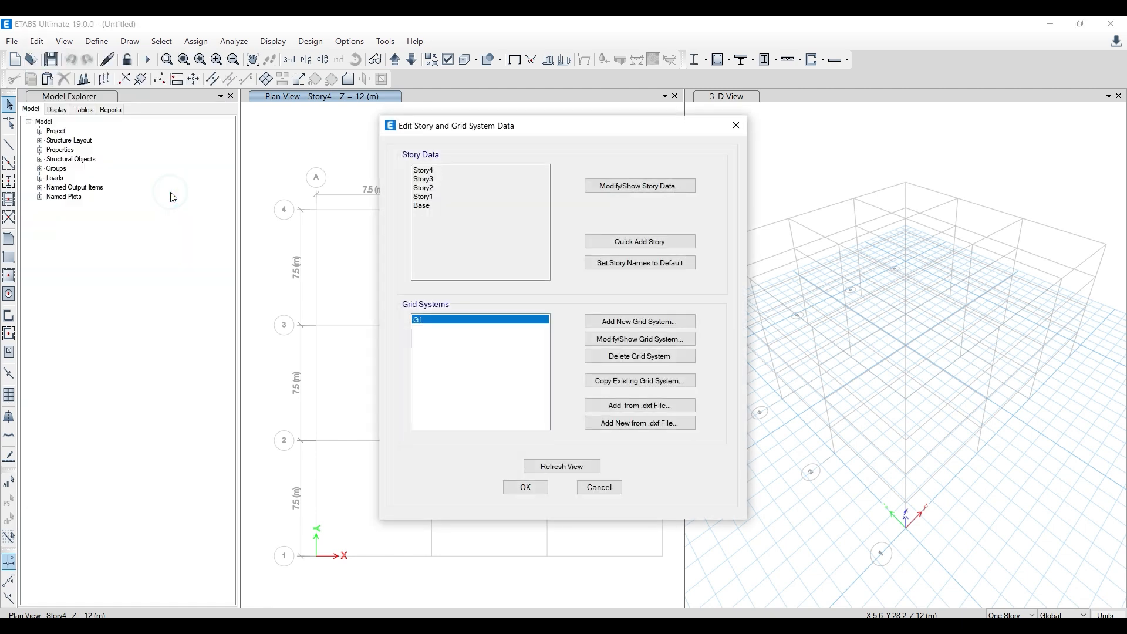
click(676, 340)
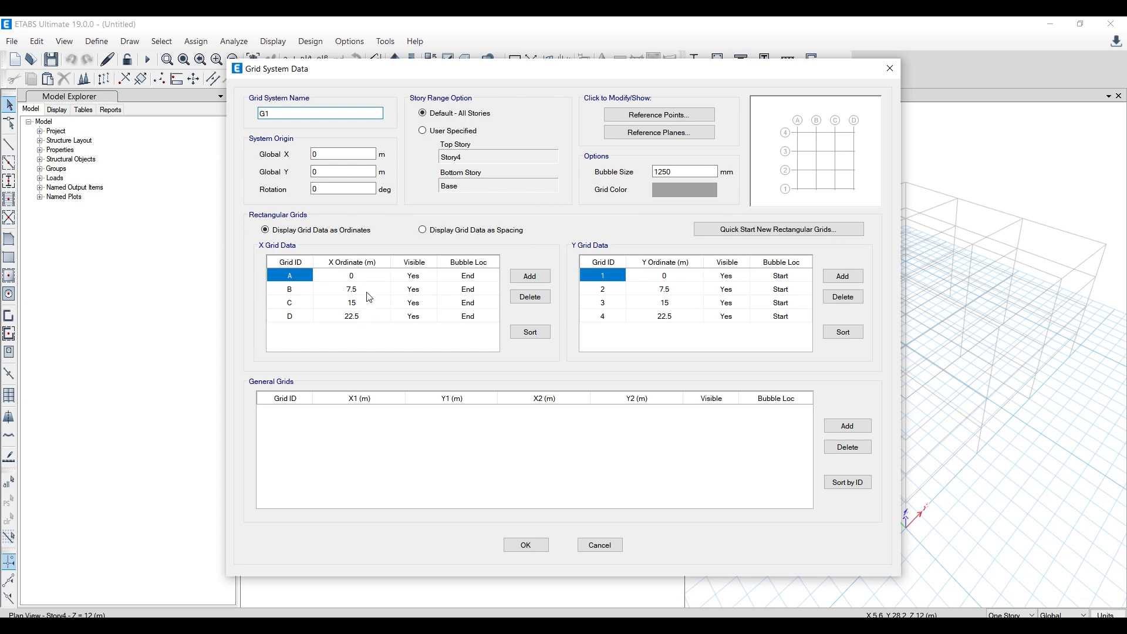
text(1)
click(301, 276)
text(1)
click(298, 289)
text(2)
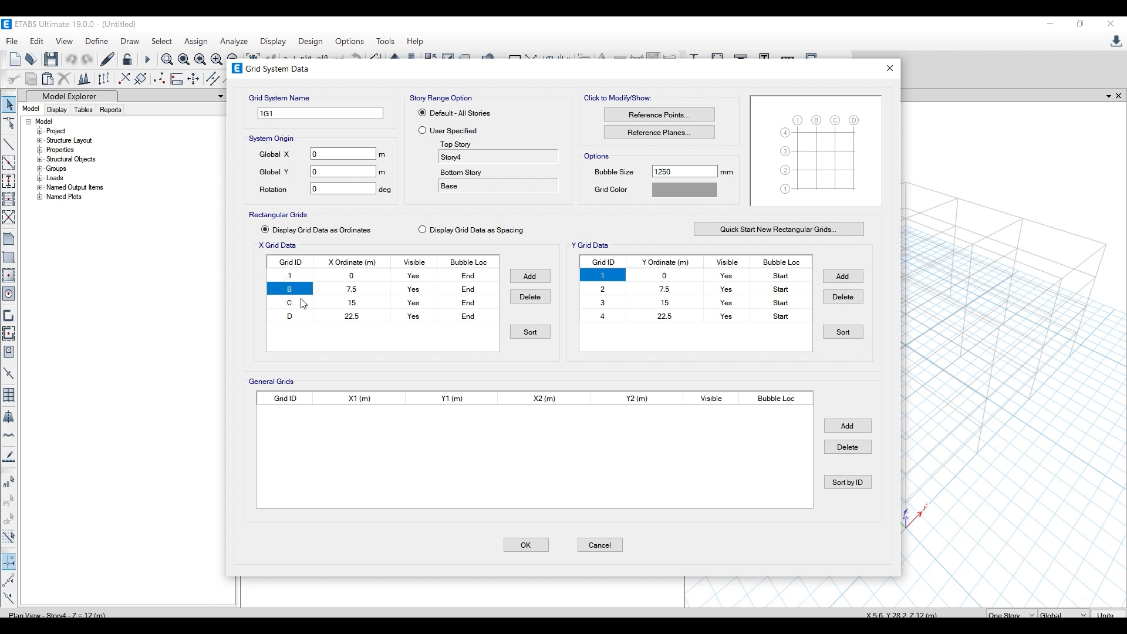
click(301, 302)
text(3)
click(301, 315)
text(4)
click(309, 331)
- Relabel the Y grid lines D, C, B and A at ordinates 0, 7.5, 15 and 22.5 m respectively
drag(553, 67, 651, 81)
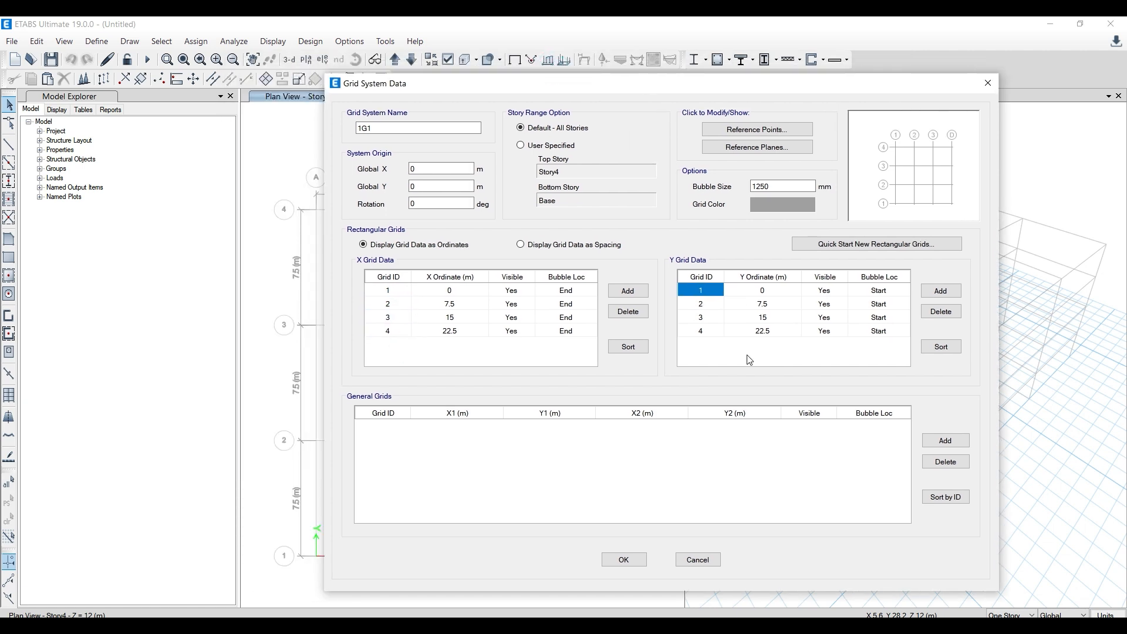
click(714, 326)
text(A)
click(712, 317)
text(B)
click(713, 301)
text(C)
click(713, 291)
text(D)
click(763, 343)
click(710, 305)
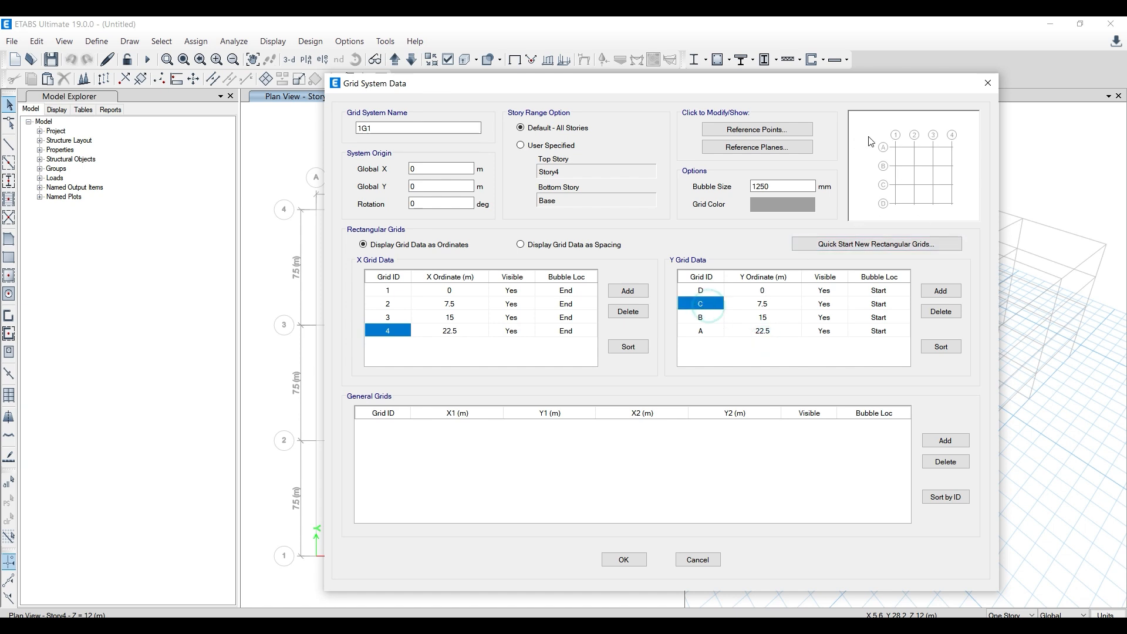
- Try the label 9 on the X grid line at 22.5 m and restore its label to 4
drag(877, 92, 648, 84)
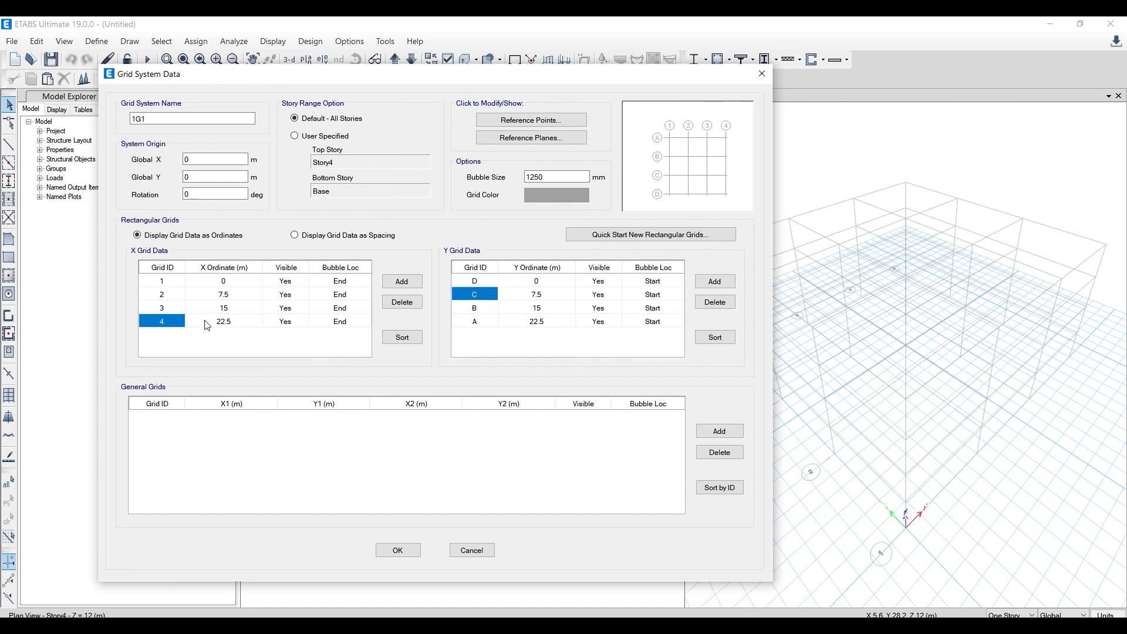
text(9)
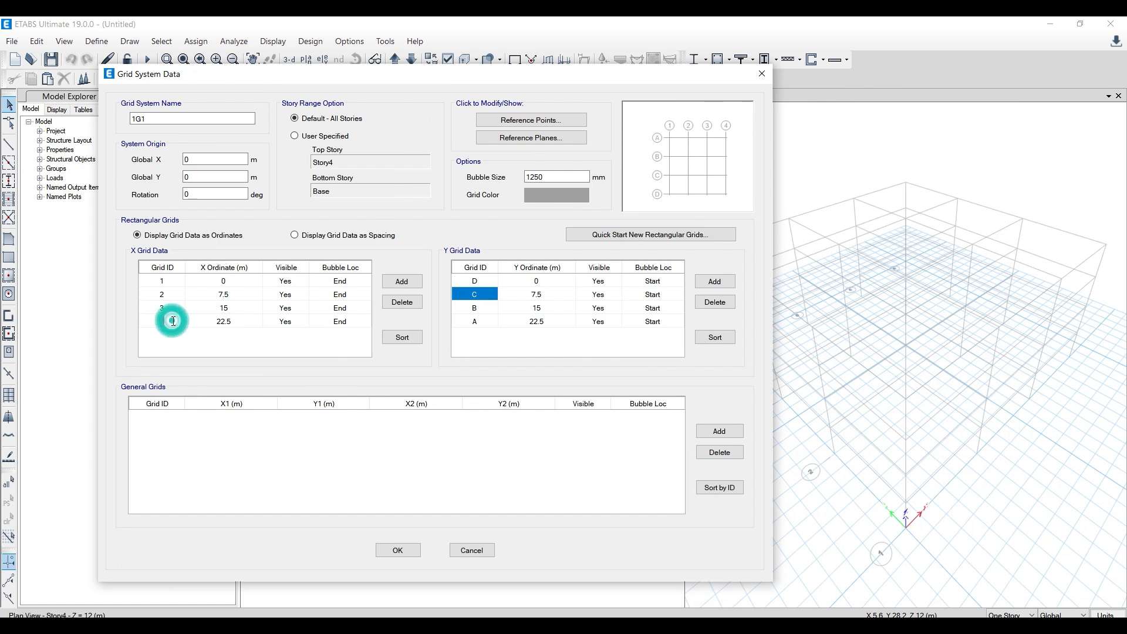
click(168, 308)
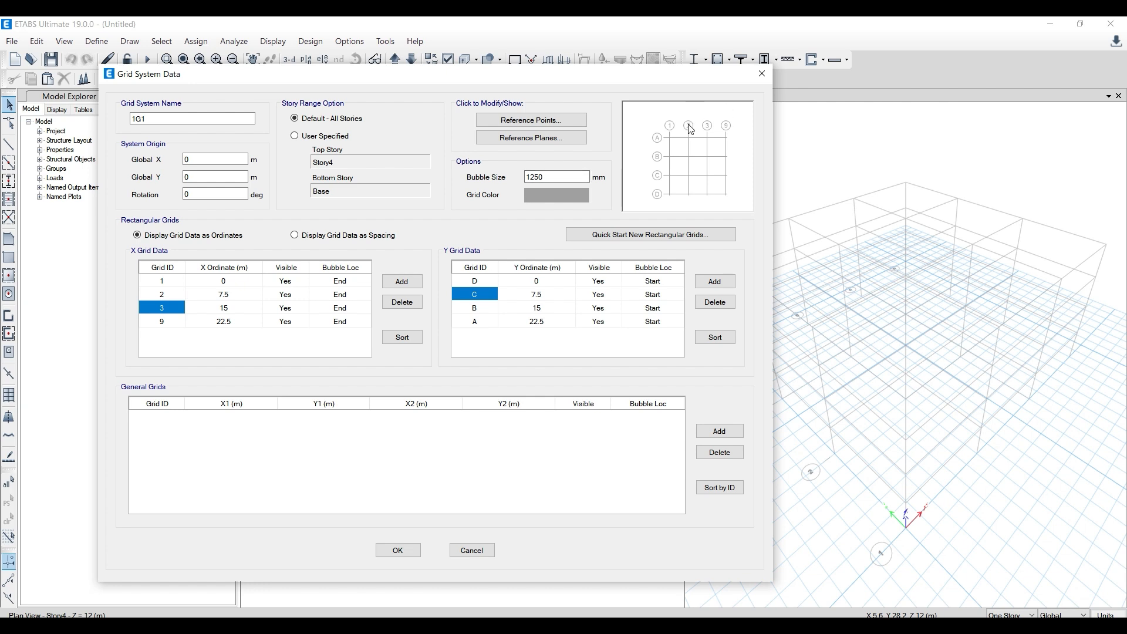
click(160, 324)
text(4)
click(164, 305)
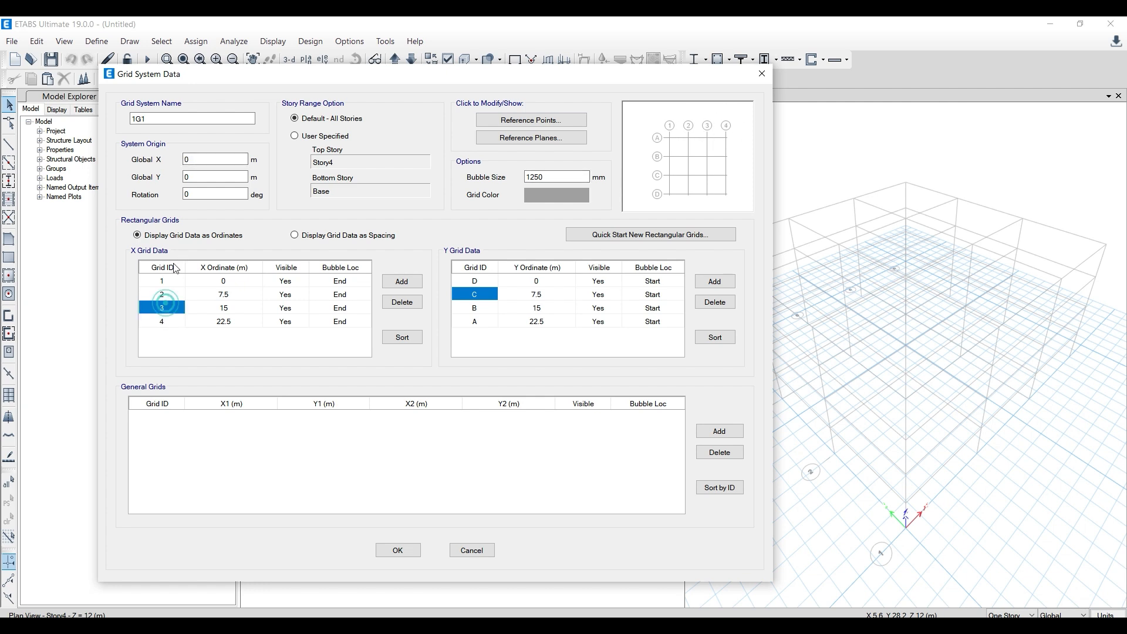
- Apply the relabelled grid system and close the story and grid system settings
click(399, 551)
click(520, 491)
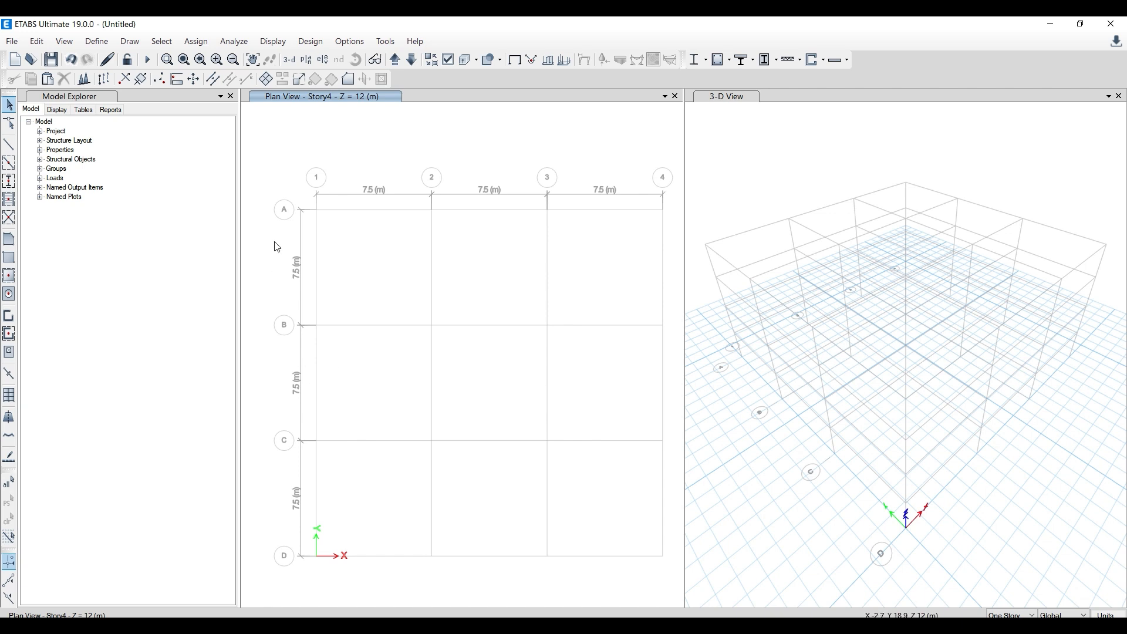
- Look up the storey heights in the building sections of IIT 1.pdf, return to ETABS and make the 3-D view active
click(529, 625)
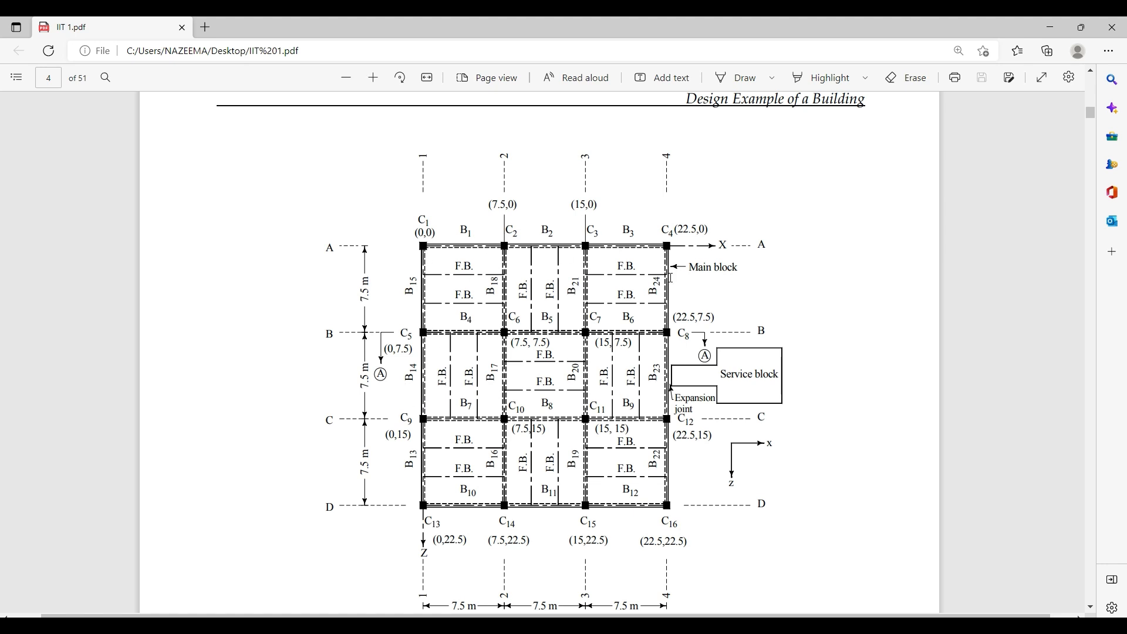
scroll(595, 348, down, 3)
scroll(594, 348, up, 2)
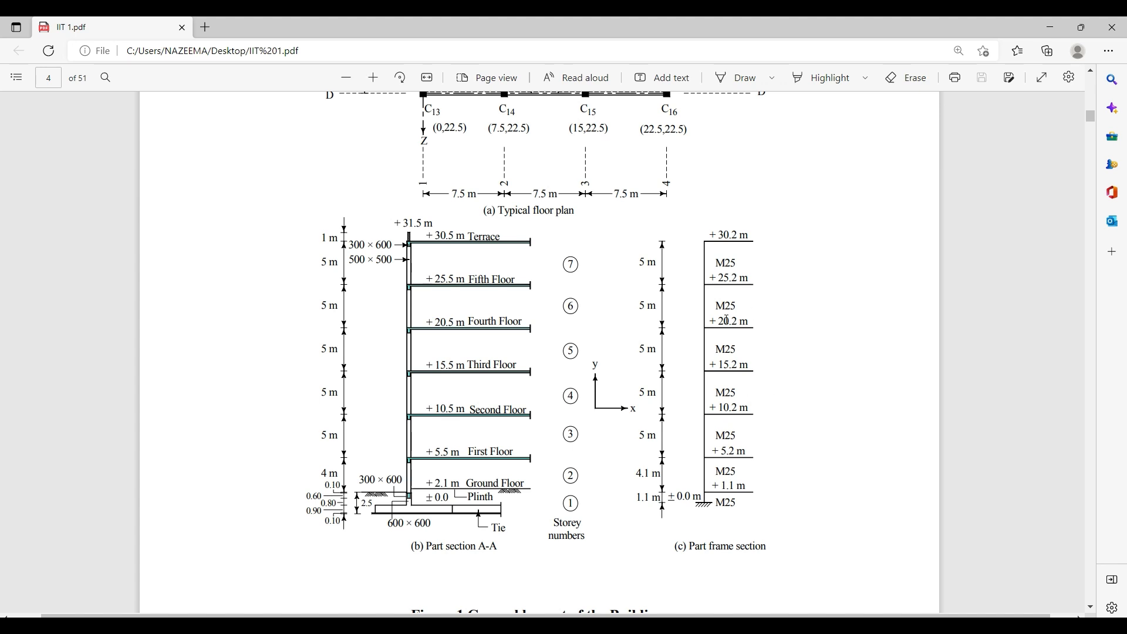
key(alt+Tab)
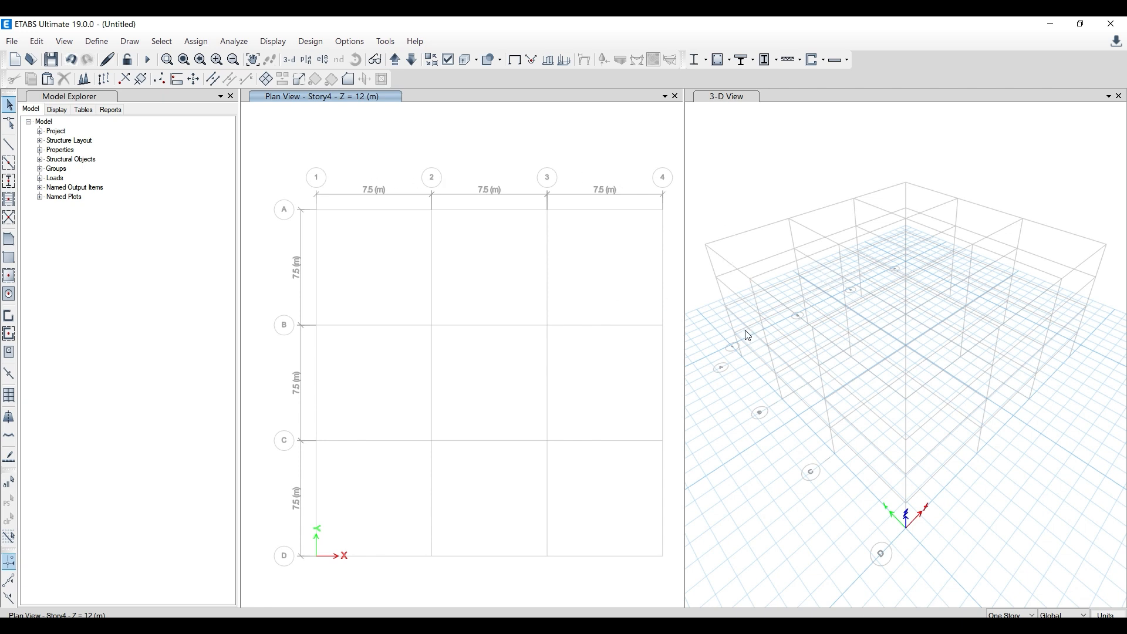
click(702, 309)
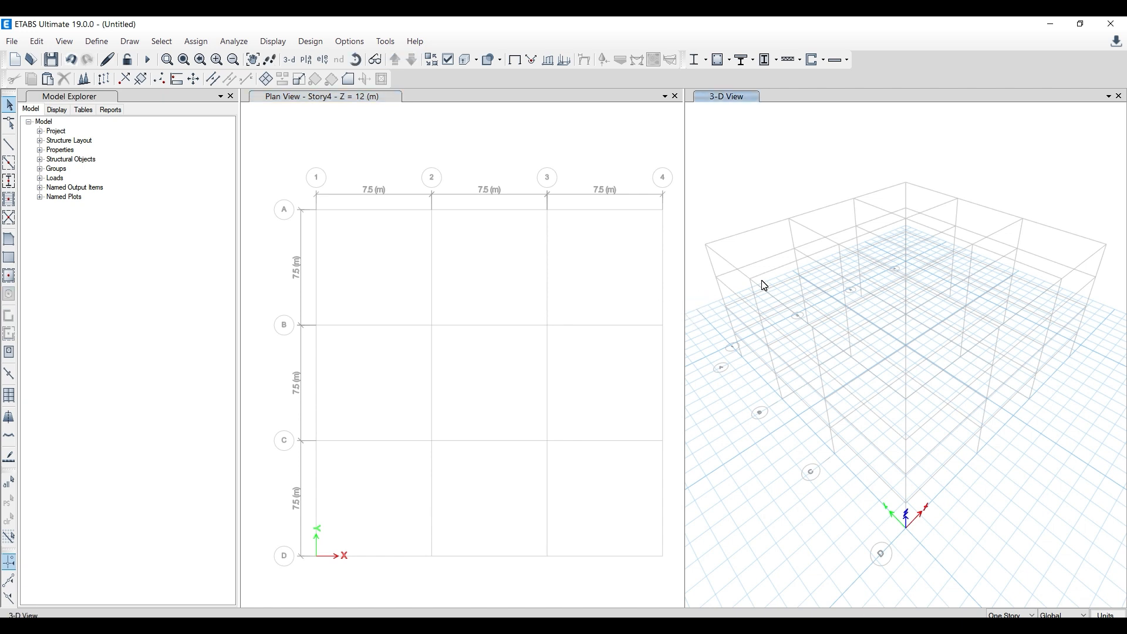
click(46, 46)
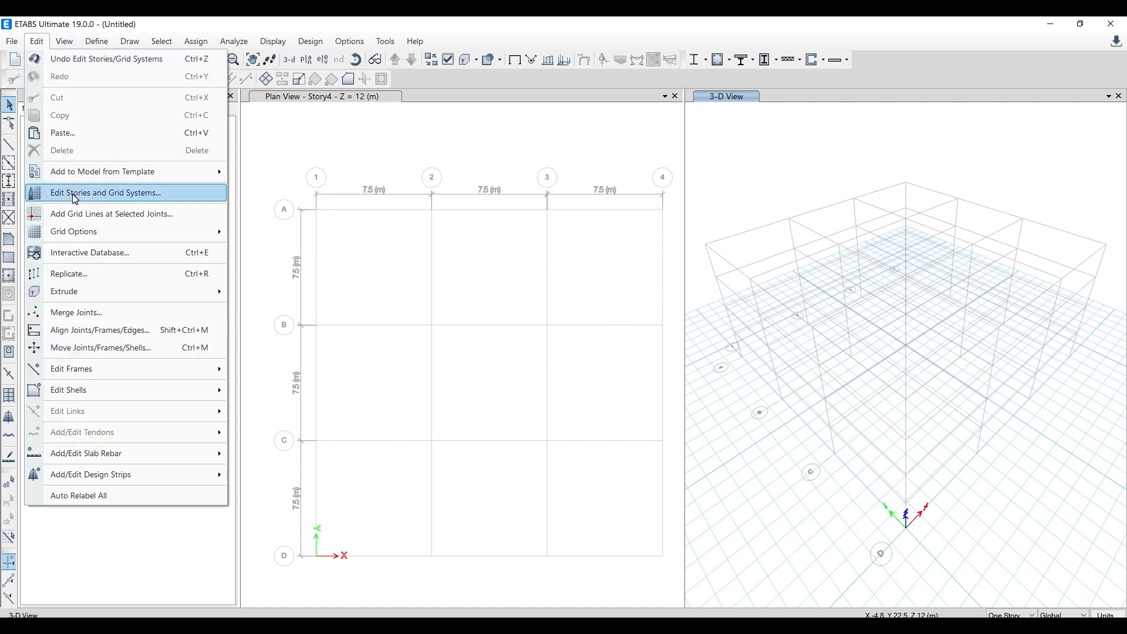
click(117, 198)
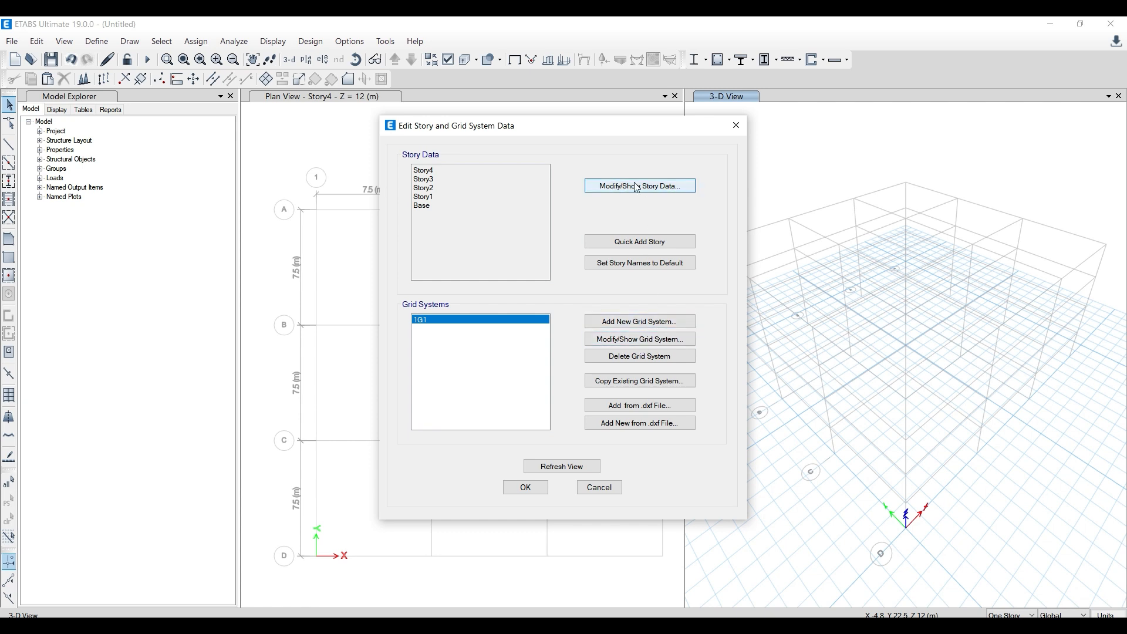
click(736, 132)
- Open the story data for modification and set the height of Story1 to 1.1 m
click(38, 42)
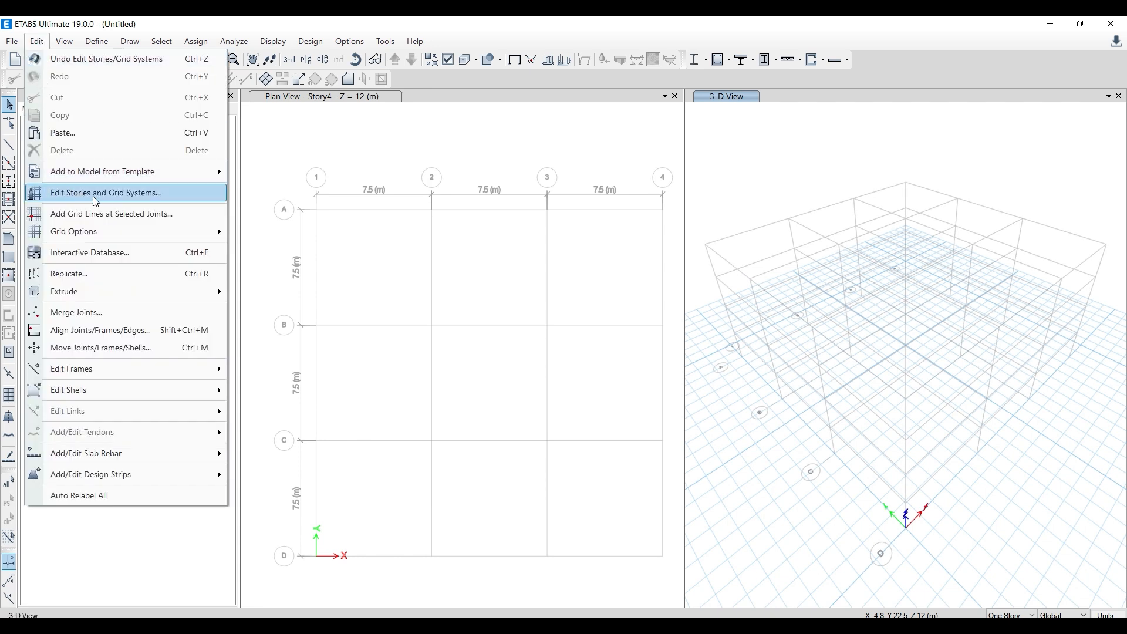
click(123, 200)
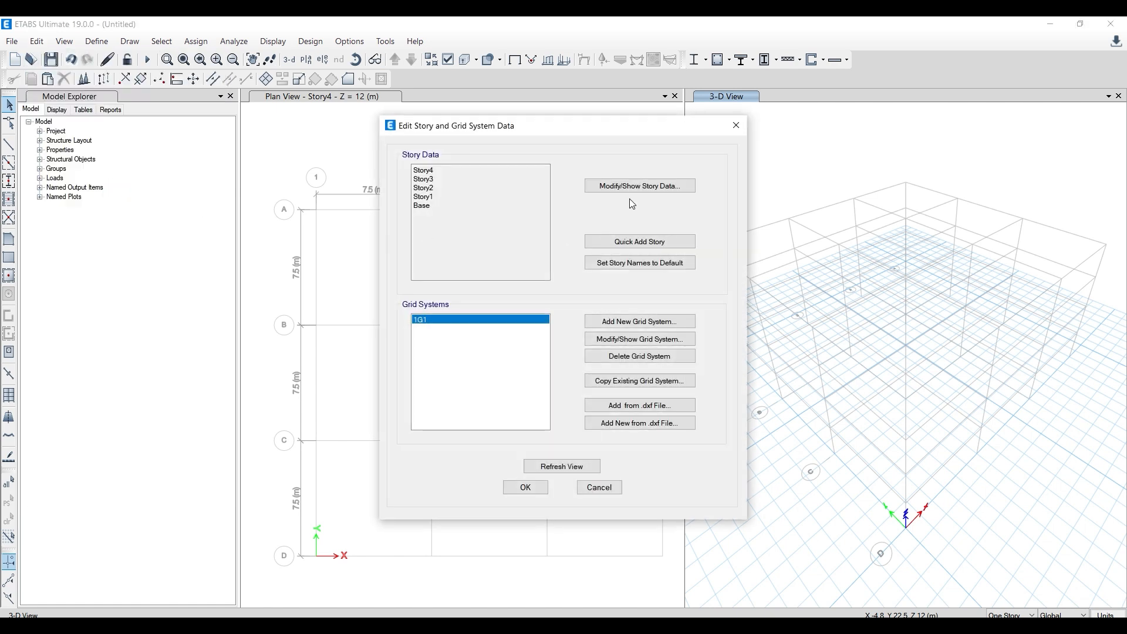
click(669, 191)
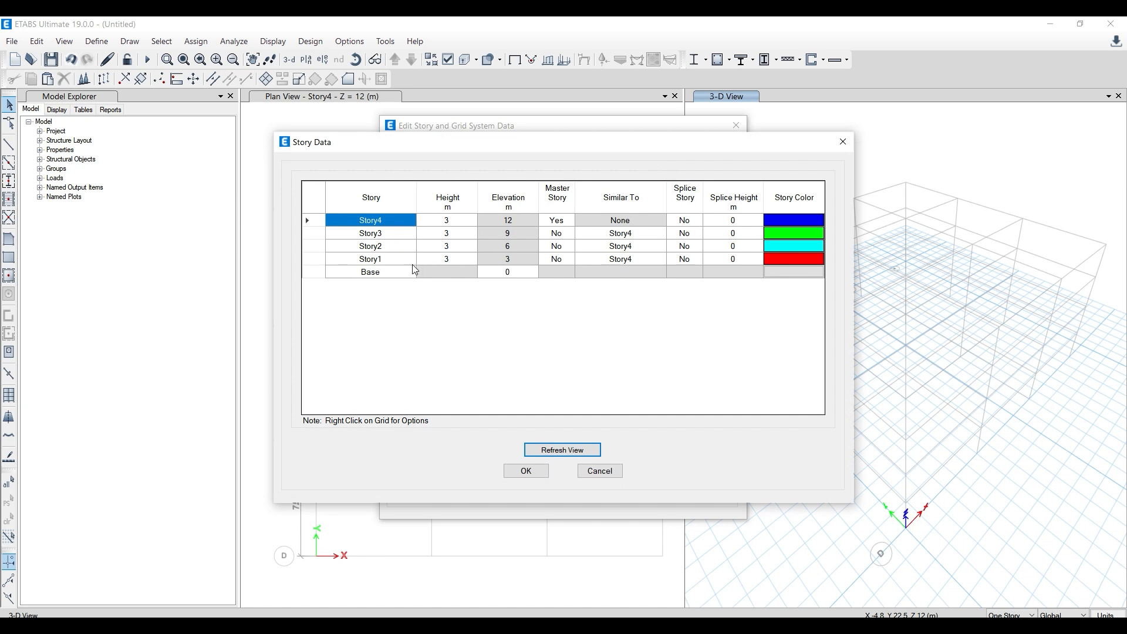
click(450, 259)
text(1.1)
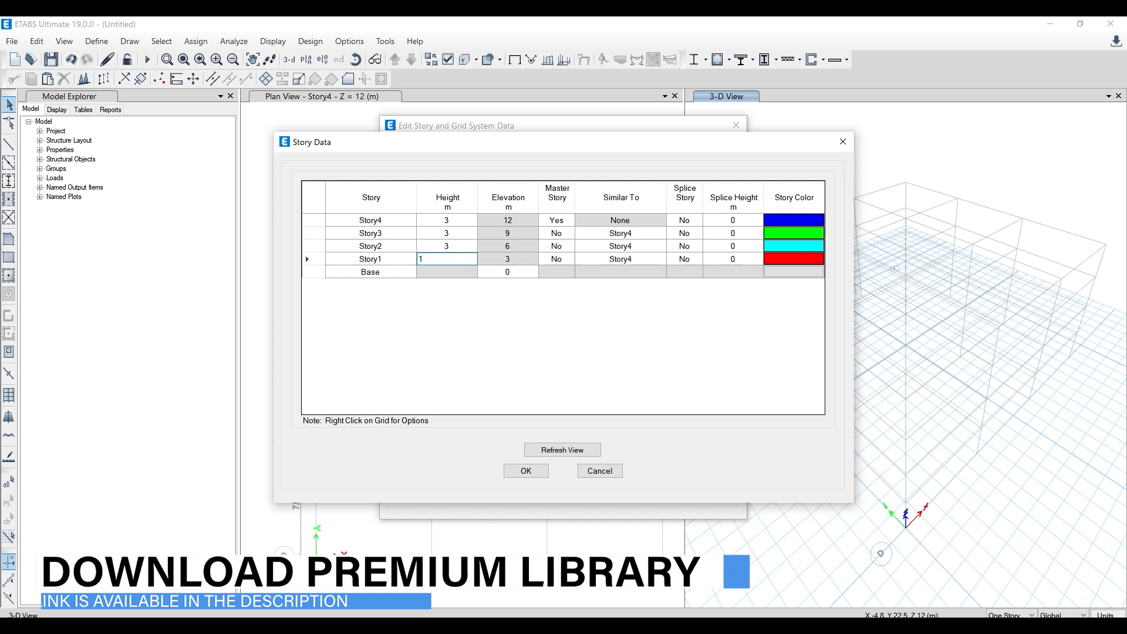
key(Return)
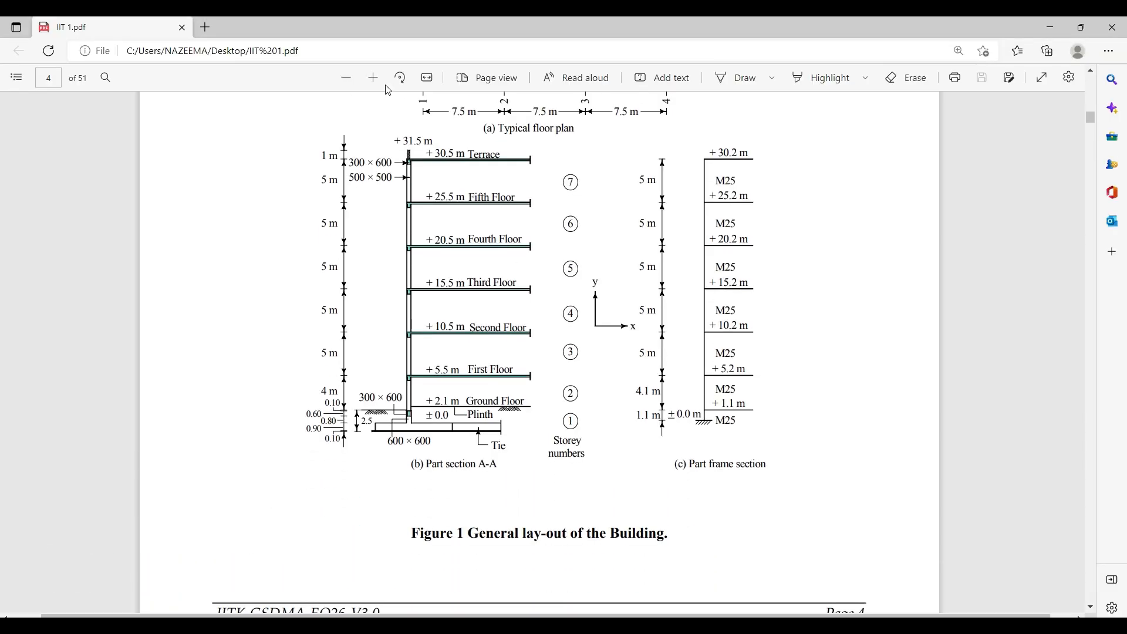
- Check the part frame section in IIT 1.pdf and set the story heights to 4.1 m for Story2 and 5 m for Story3 and Story4
click(373, 78)
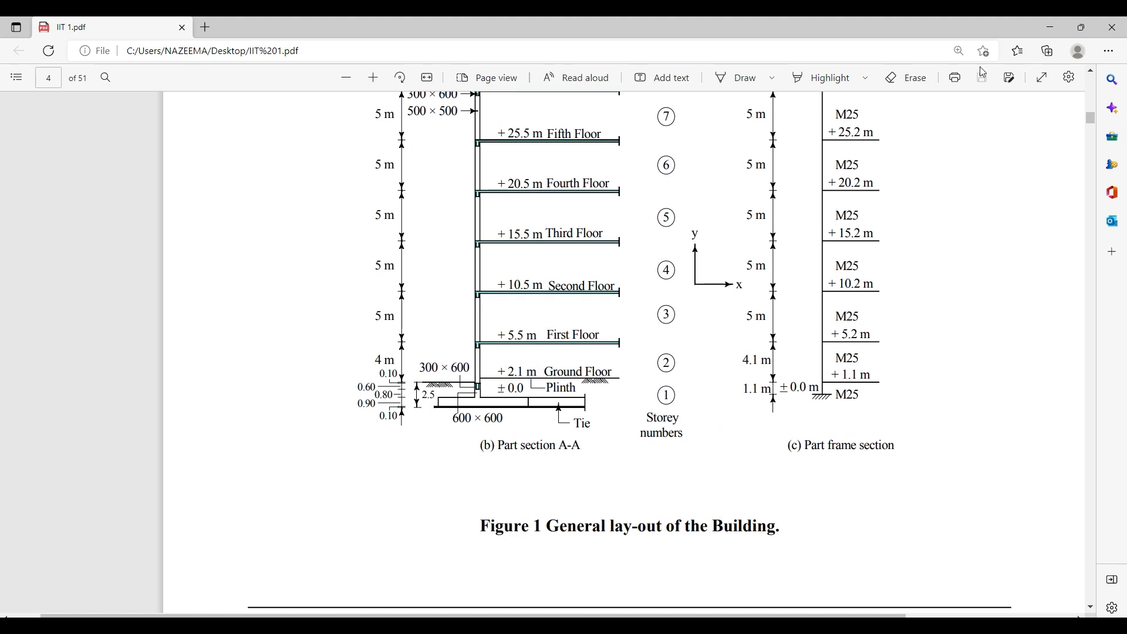
click(1041, 31)
click(516, 625)
click(1050, 27)
click(438, 246)
text(4.1)
click(468, 234)
text(5)
click(467, 220)
text(5)
click(460, 246)
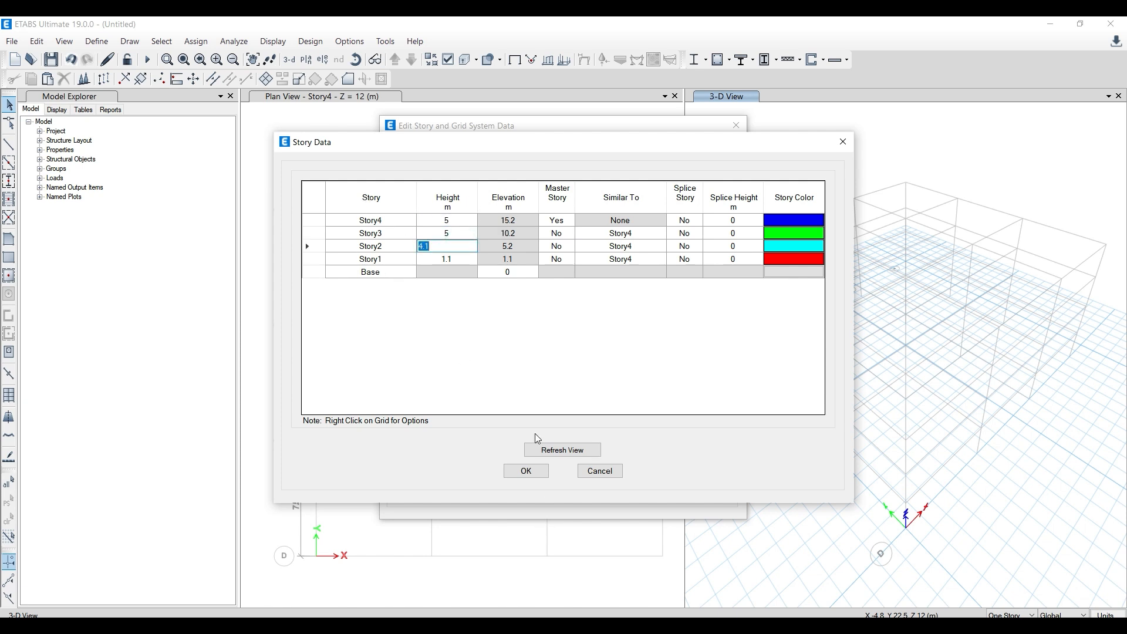
- Check the upper storeys in the building sections of IIT 1.pdf and return to the ETABS story data
click(616, 625)
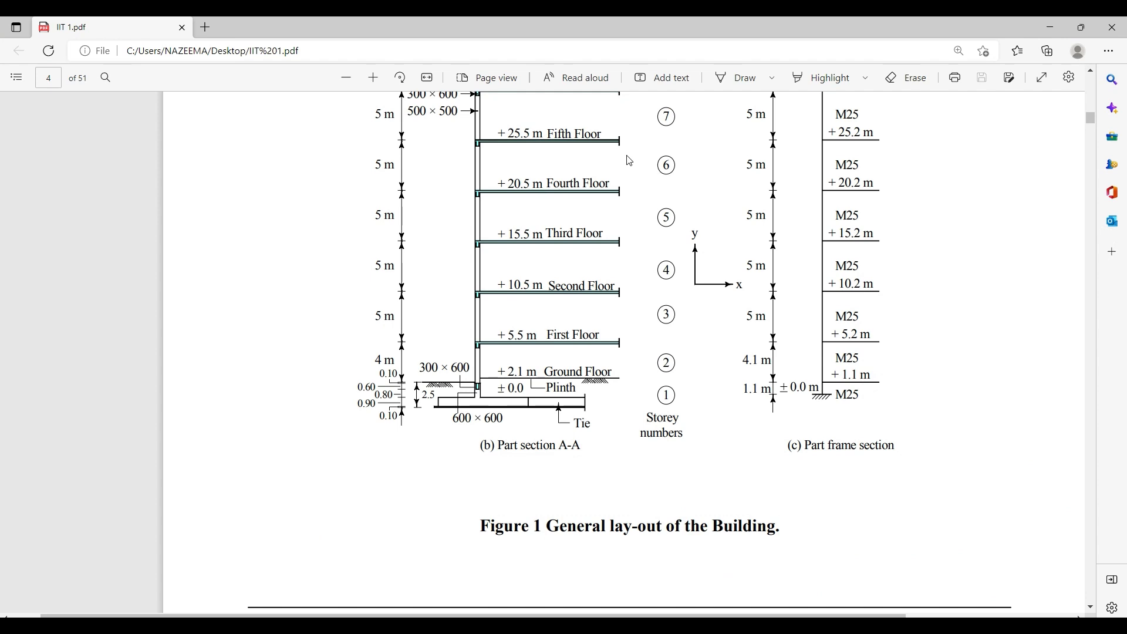
scroll(652, 284, up, 3)
scroll(655, 279, down, 2)
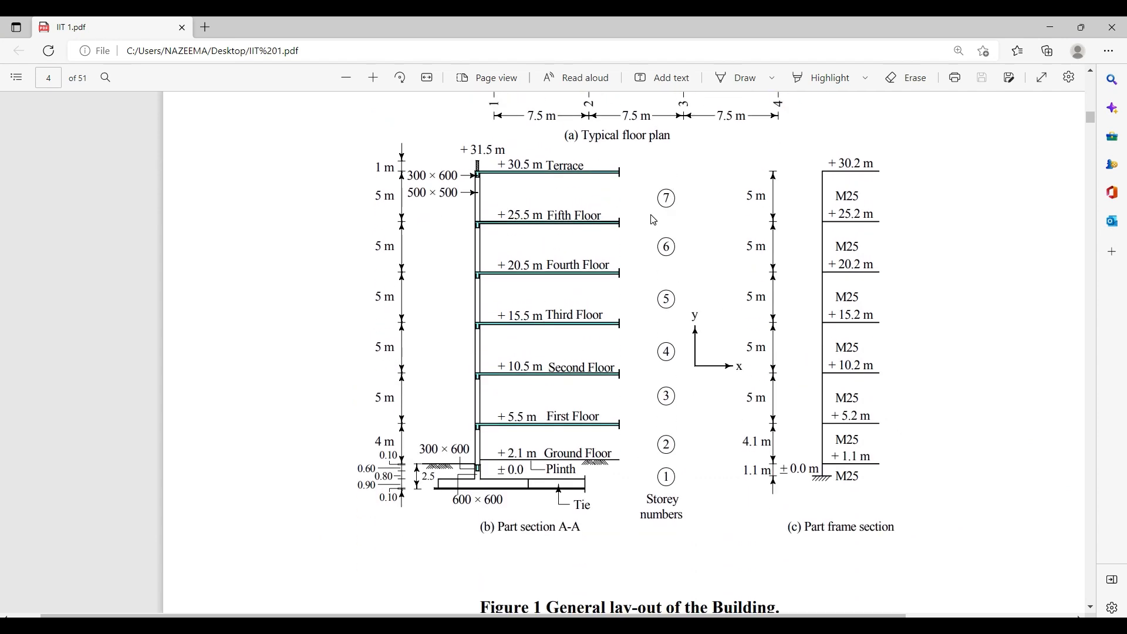
click(1050, 27)
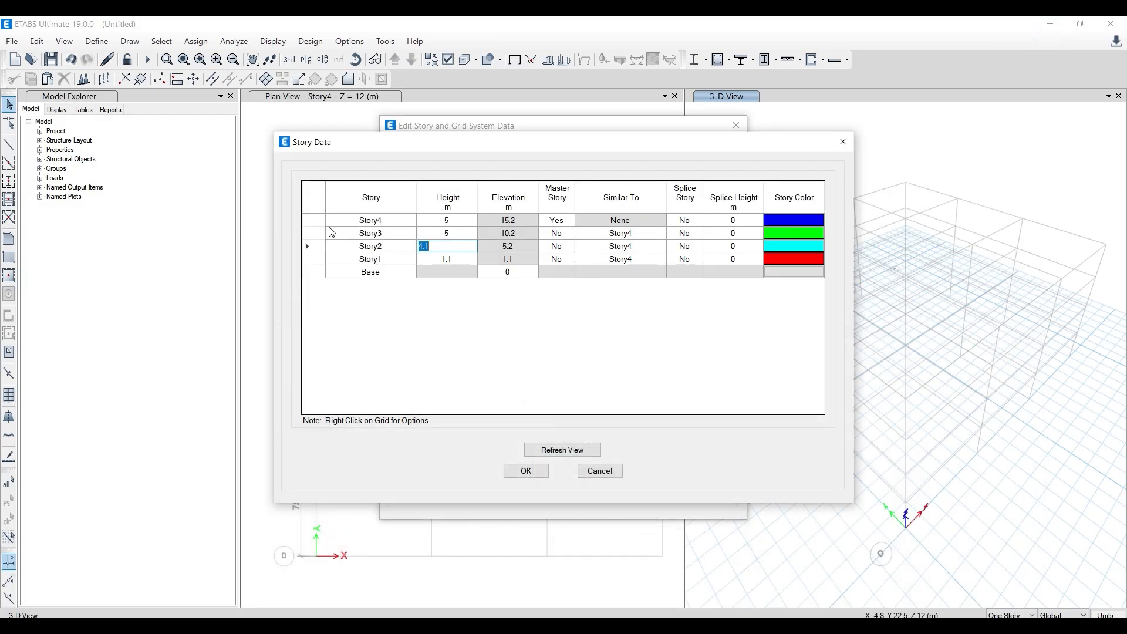
click(321, 222)
right_click(321, 223)
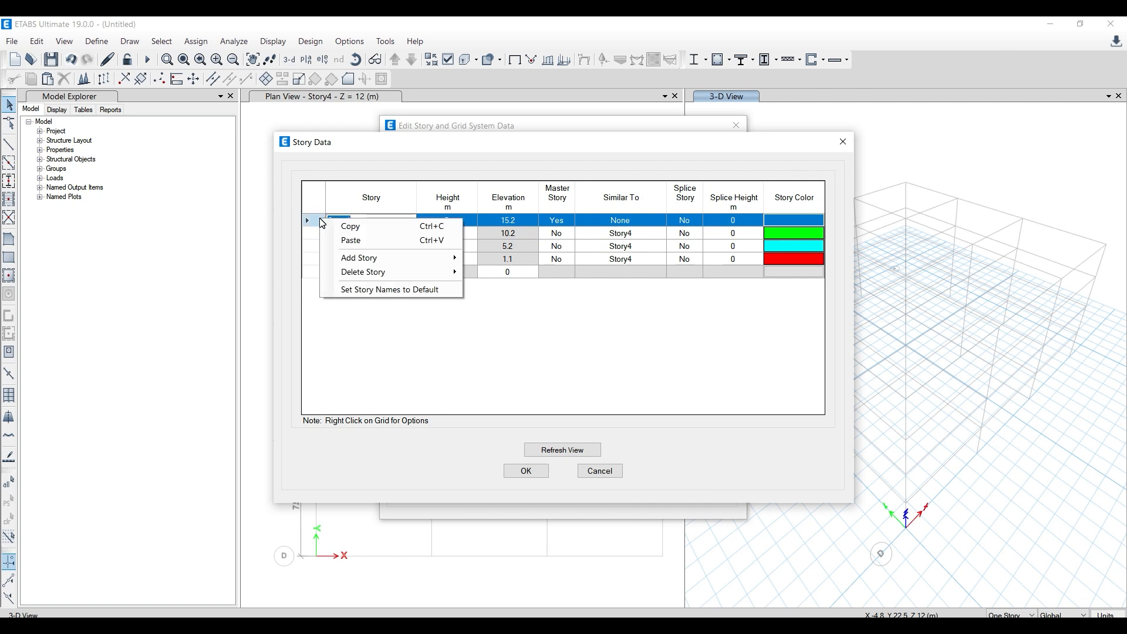
mouse_move(347, 260)
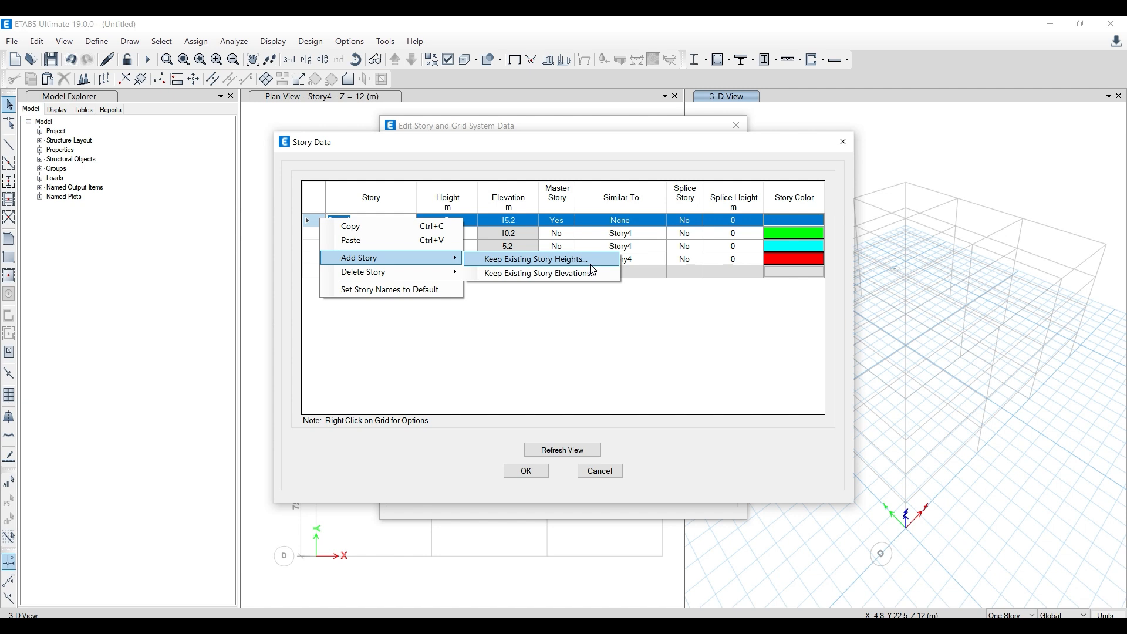
click(524, 374)
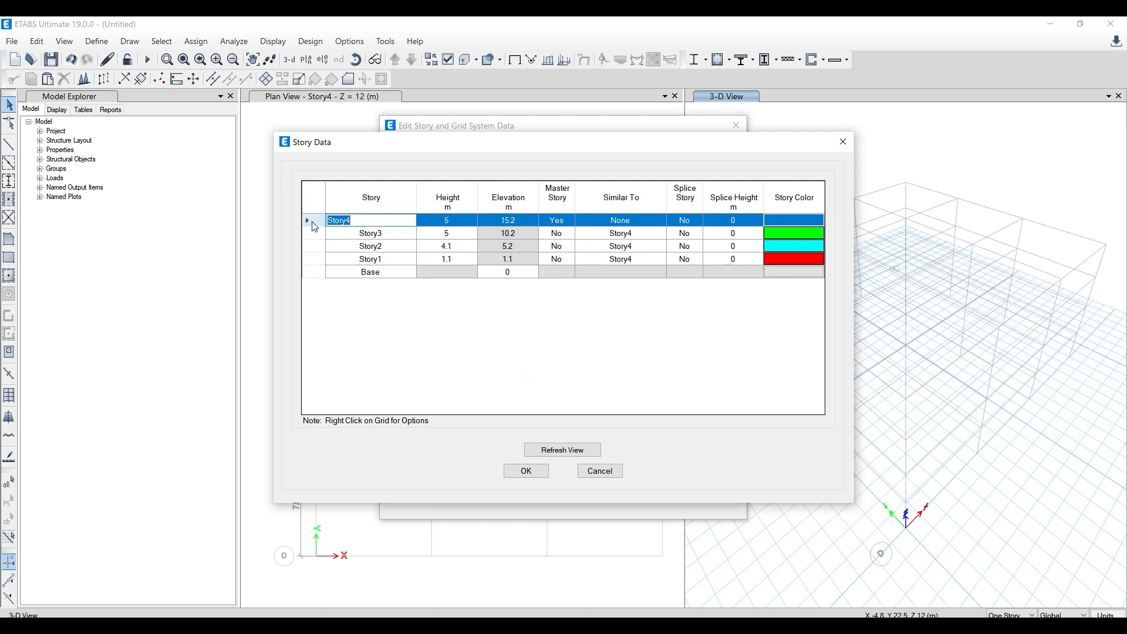
- Add three stories 5 m high above Story4, keeping existing story heights and replicating Story4, and accept the story data
right_click(313, 222)
mouse_move(341, 263)
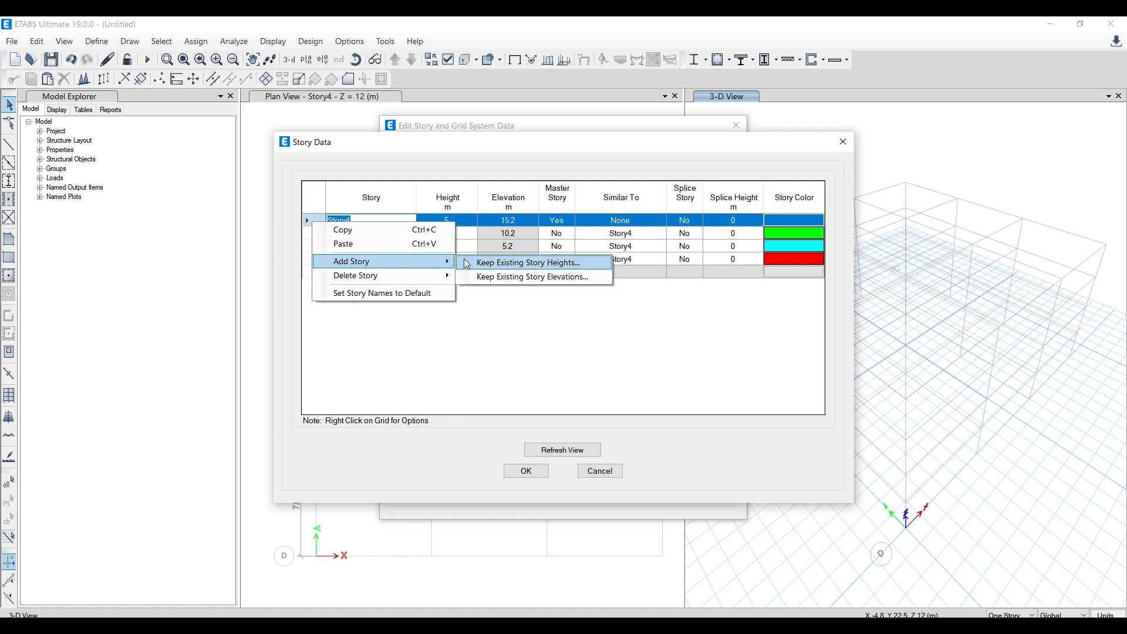
click(554, 263)
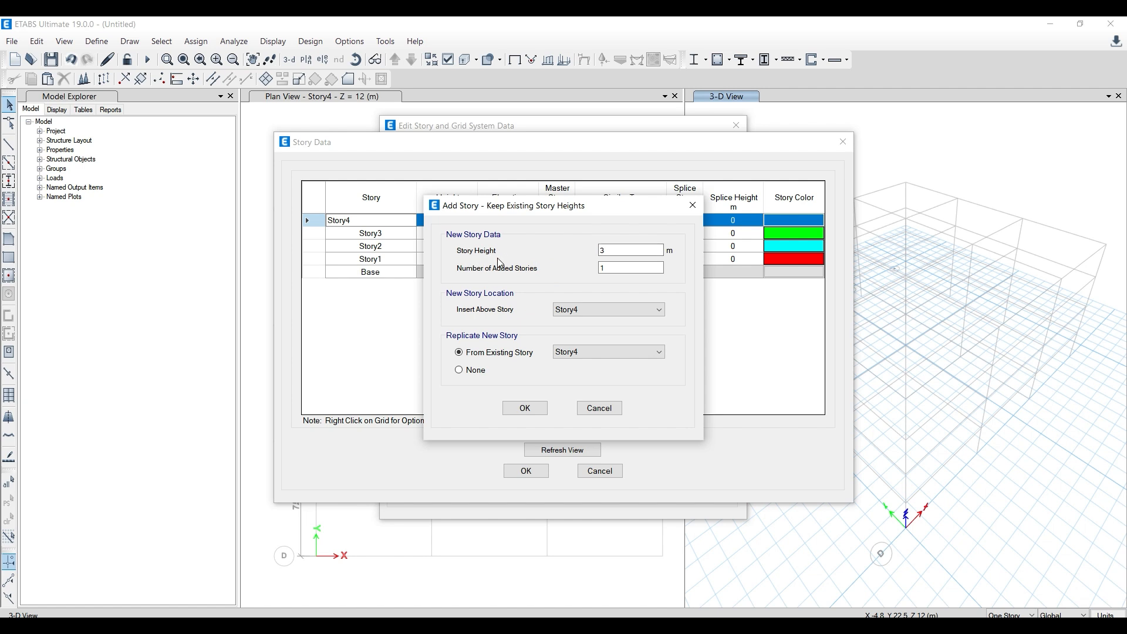
double_click(606, 250)
click(478, 626)
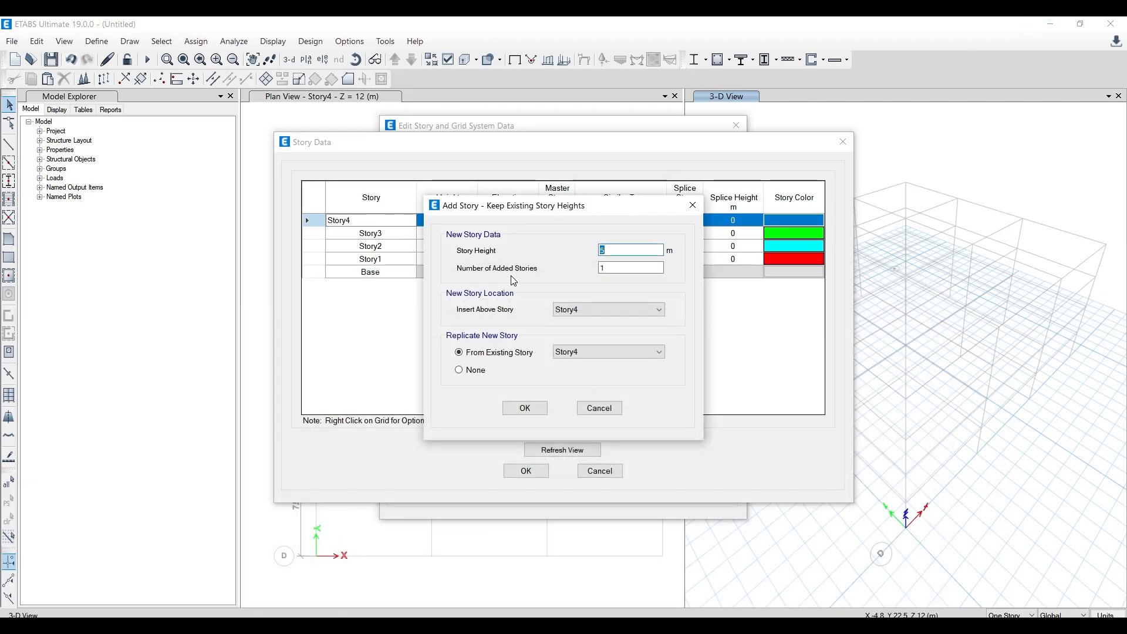
drag(558, 205, 604, 191)
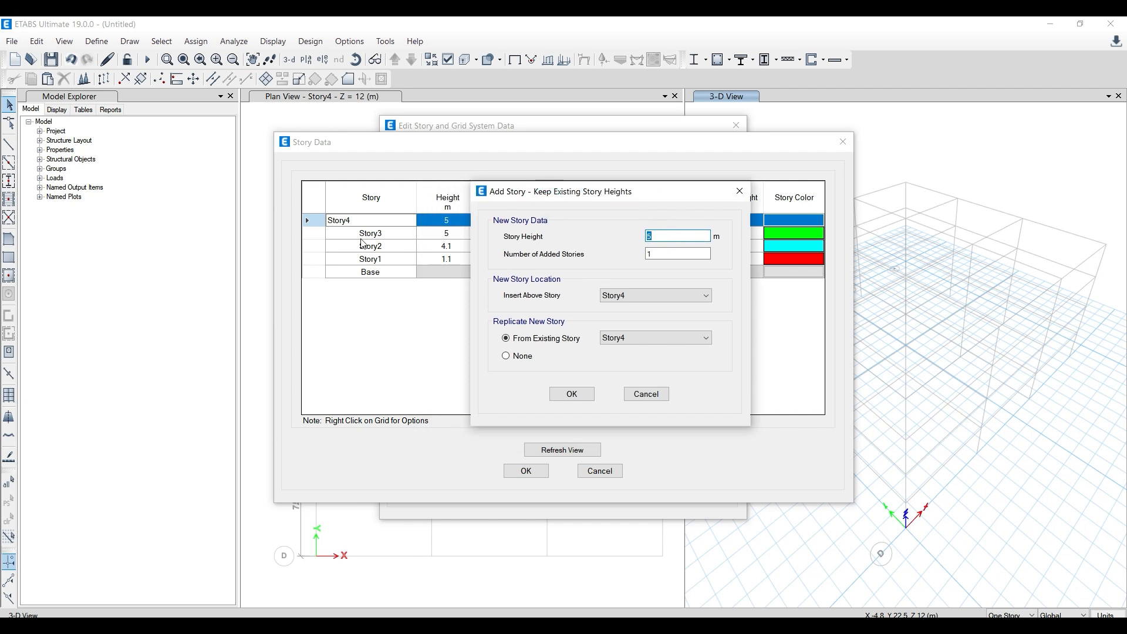
double_click(665, 258)
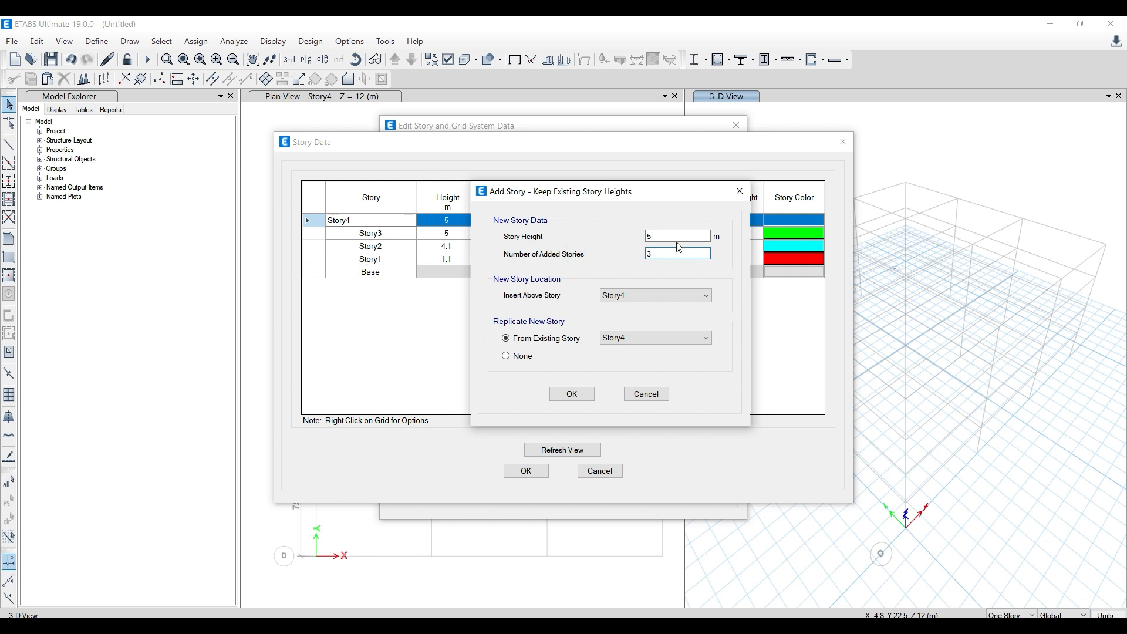
click(573, 394)
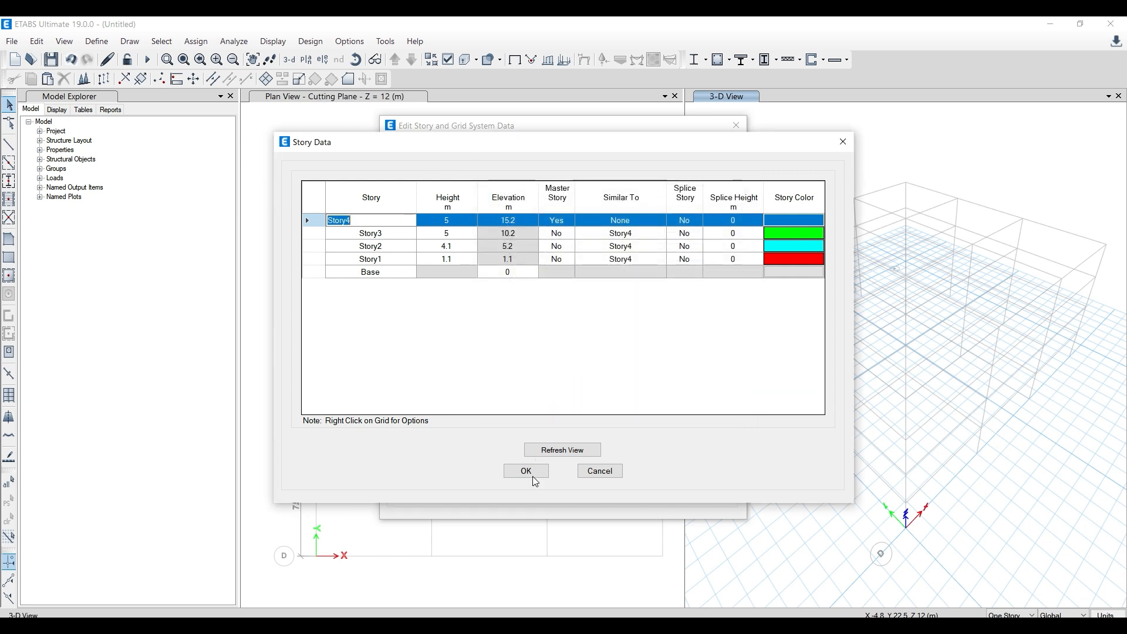
click(530, 476)
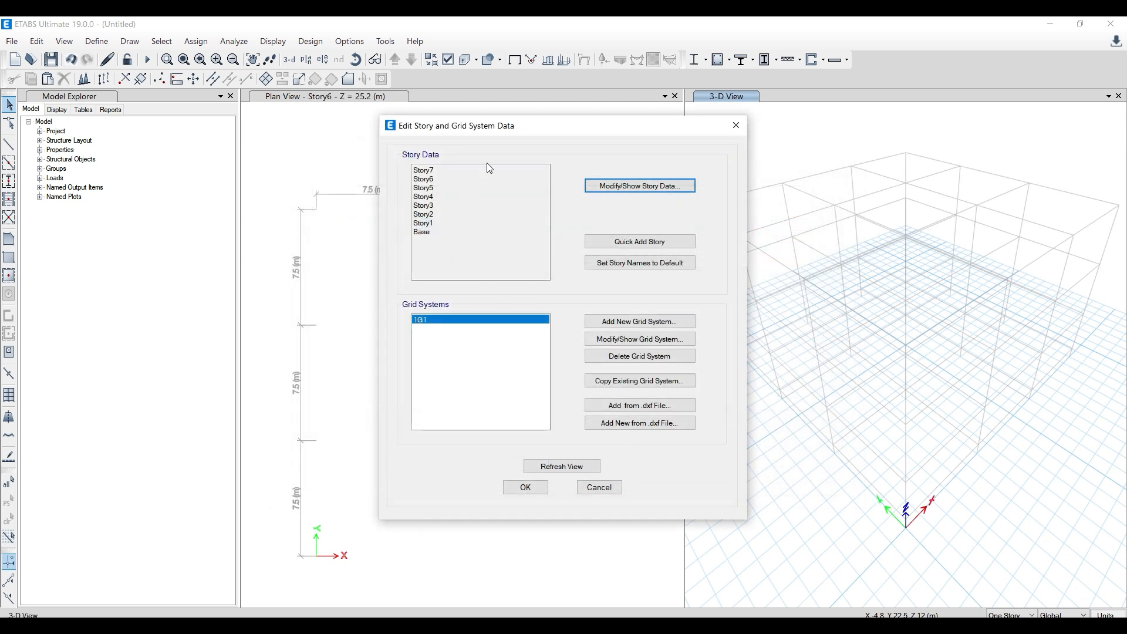
- Reopen the story data and compare the top story's elevation with the part frame section in IIT 1.pdf
click(625, 186)
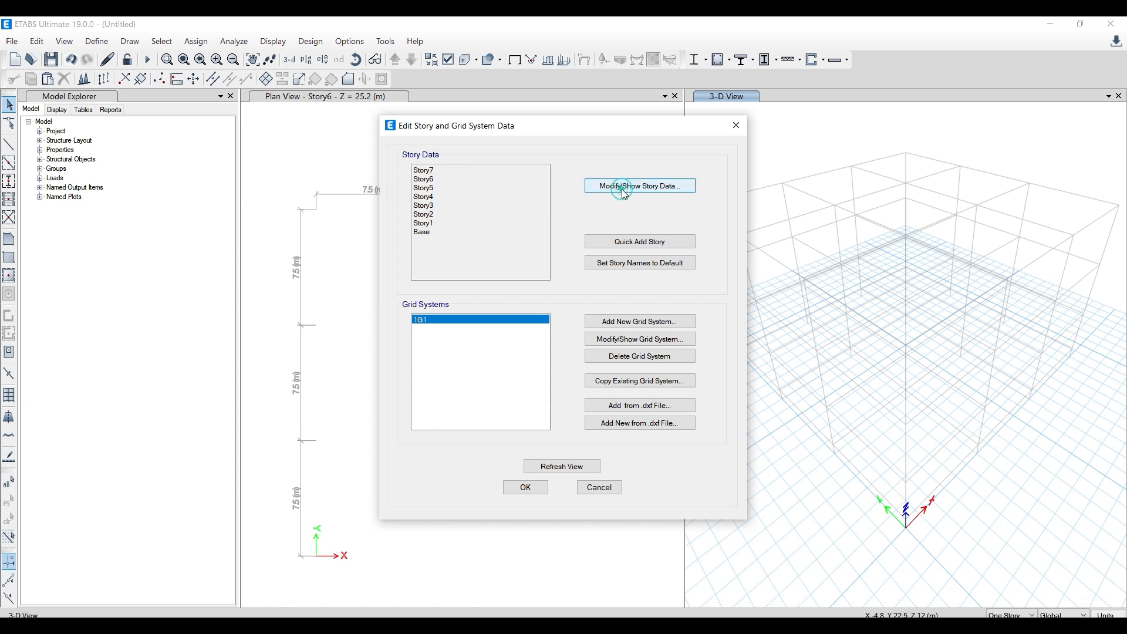
click(514, 221)
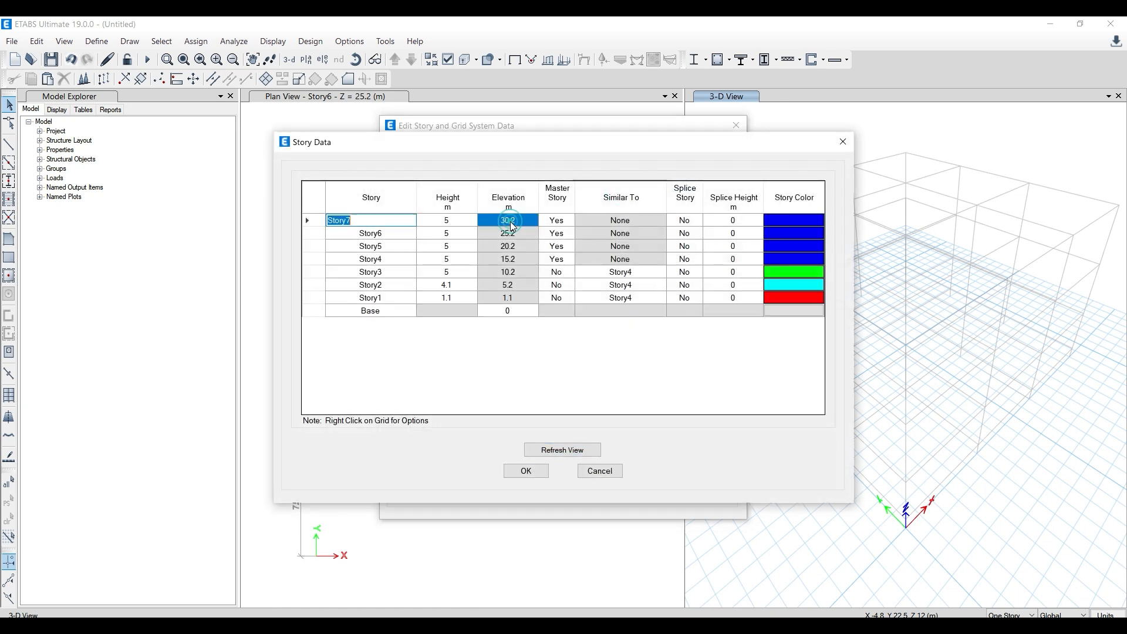
key(alt+Tab)
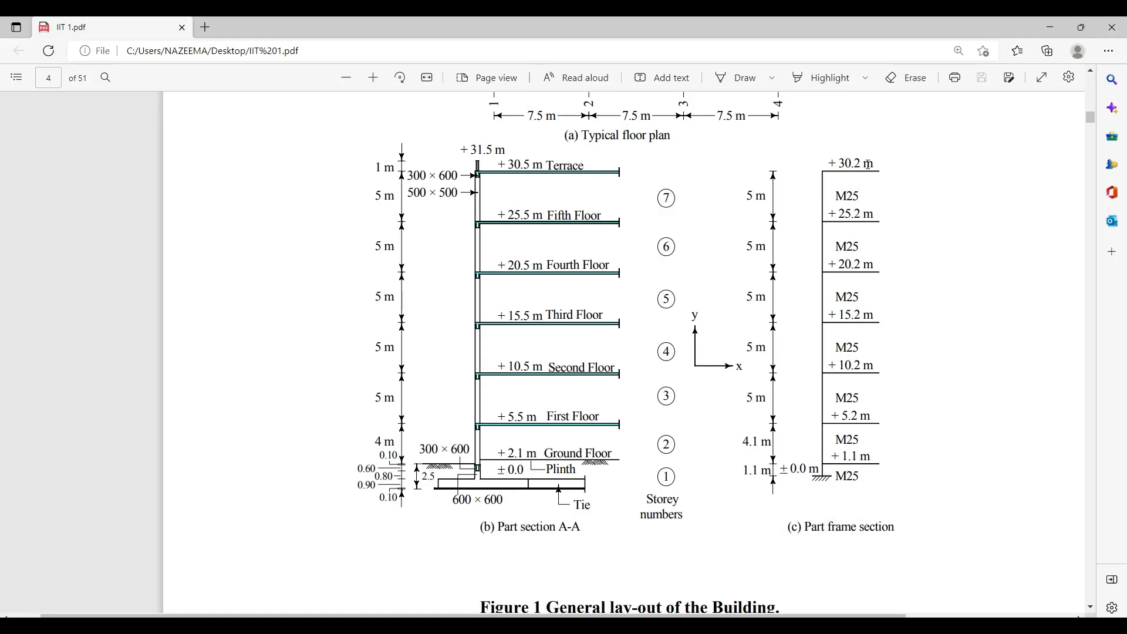
click(1050, 27)
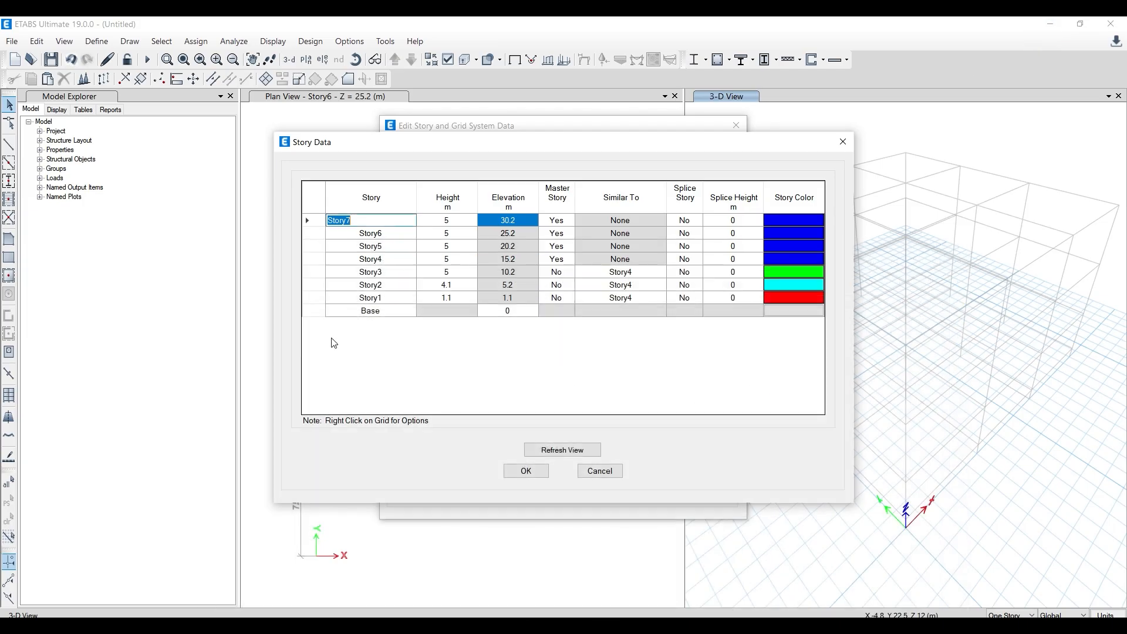
- Go through the story rows from Story1 up to Story7 and compare them with the storey numbers in IIT 1.pdf
click(391, 286)
click(393, 297)
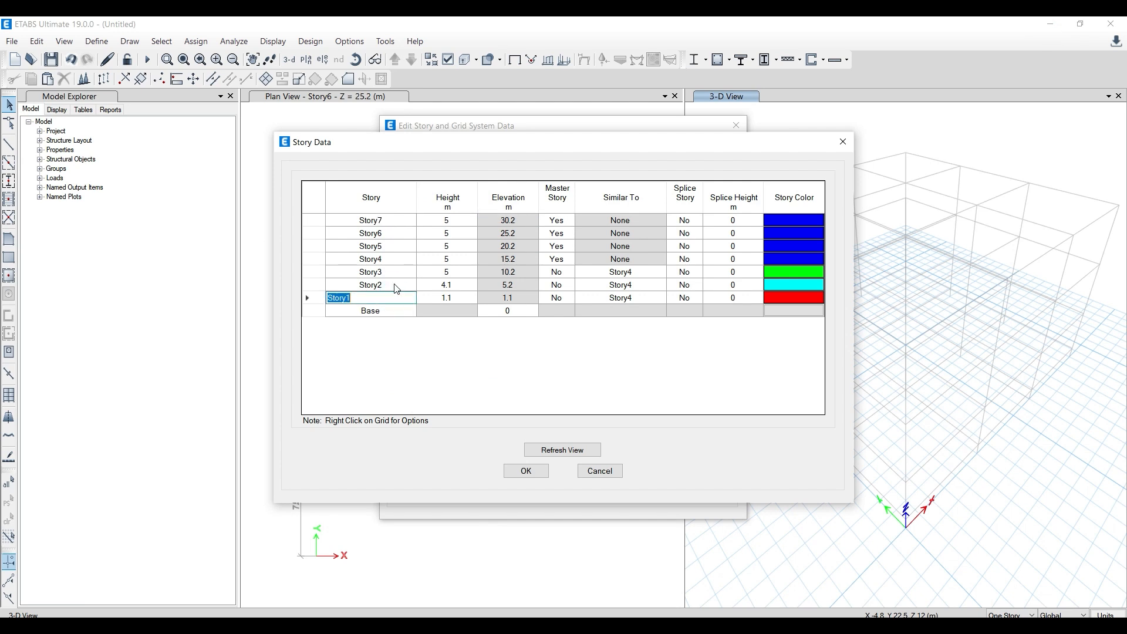
click(394, 283)
click(386, 267)
click(388, 257)
click(385, 244)
click(387, 232)
click(389, 217)
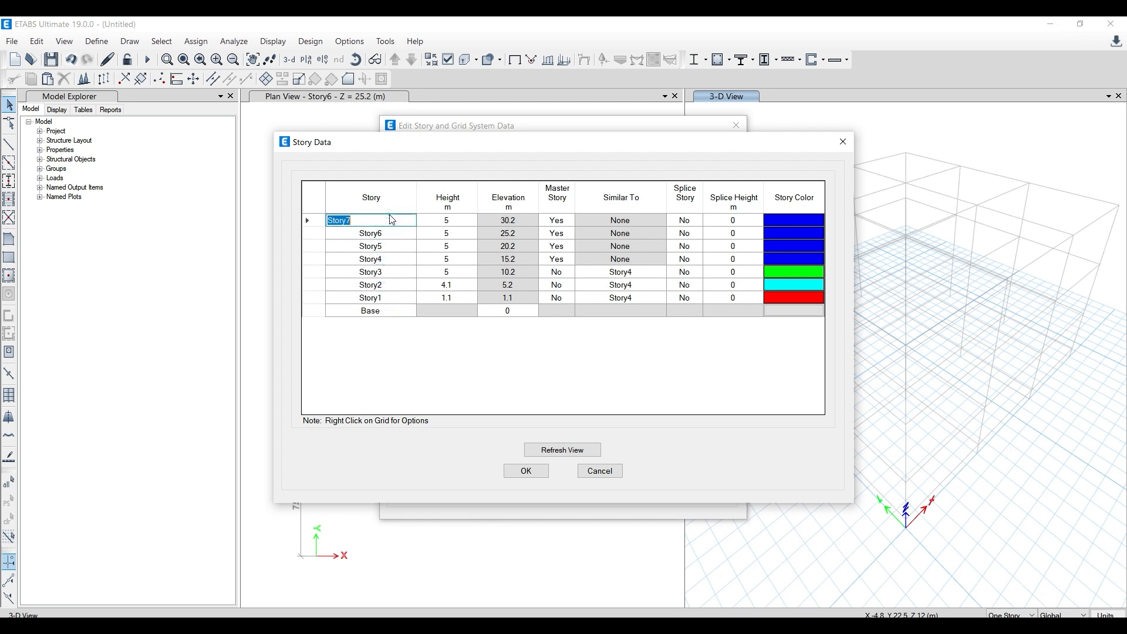
click(533, 351)
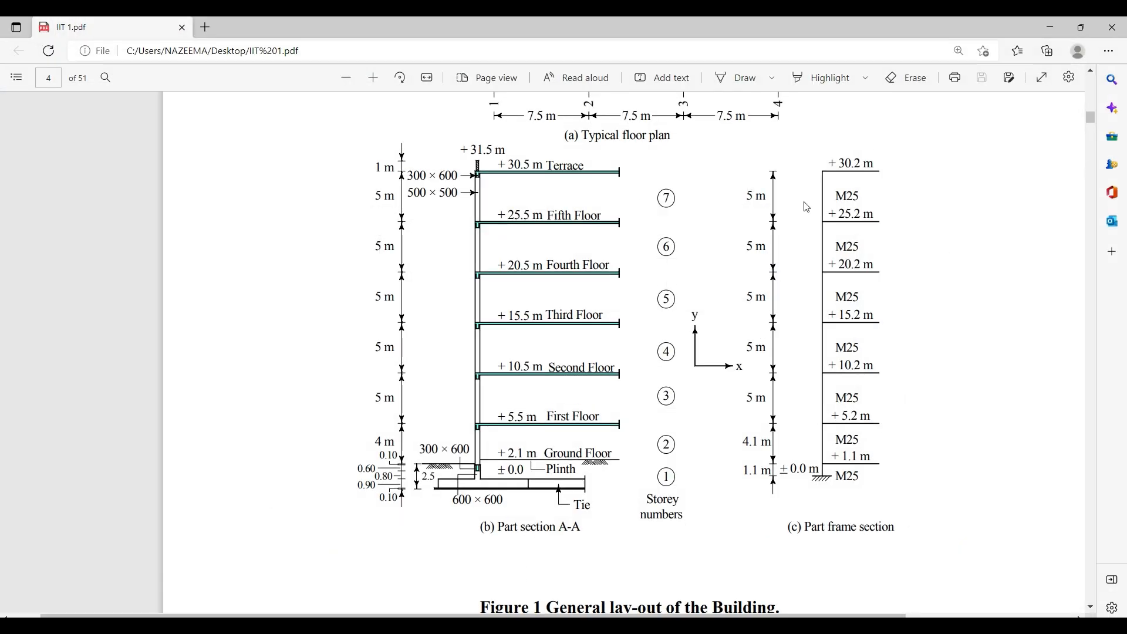
- Return to ETABS, accept the story data and the story and grid system edits, and inspect the 3-D grid
click(1050, 28)
click(526, 471)
click(526, 486)
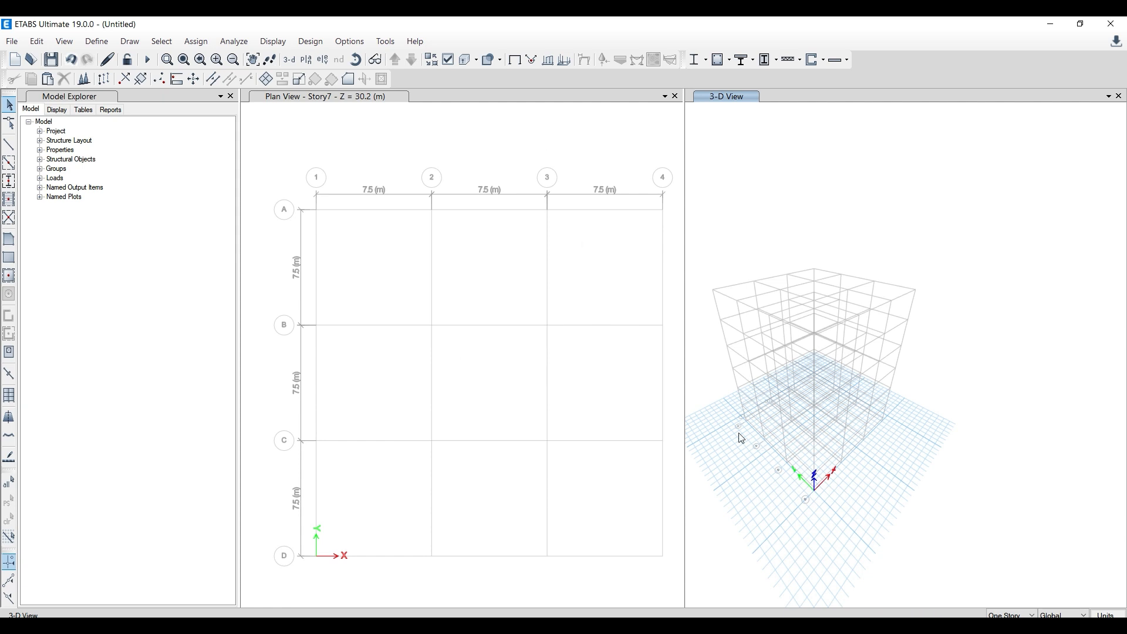
scroll(733, 366, up, 3)
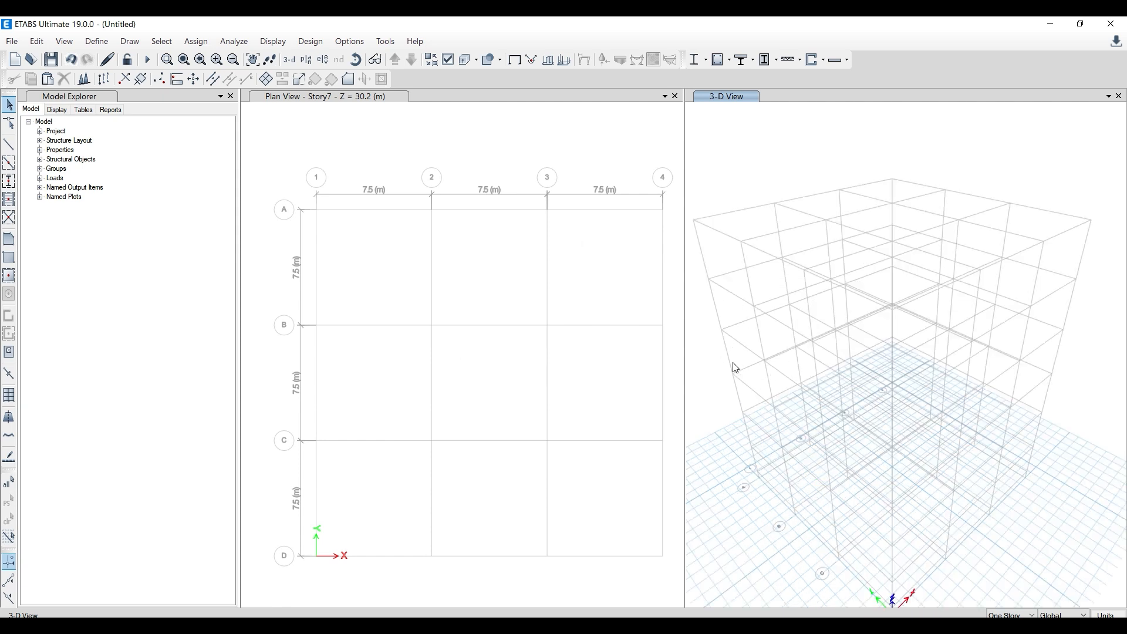
middle_drag(722, 398, 739, 394)
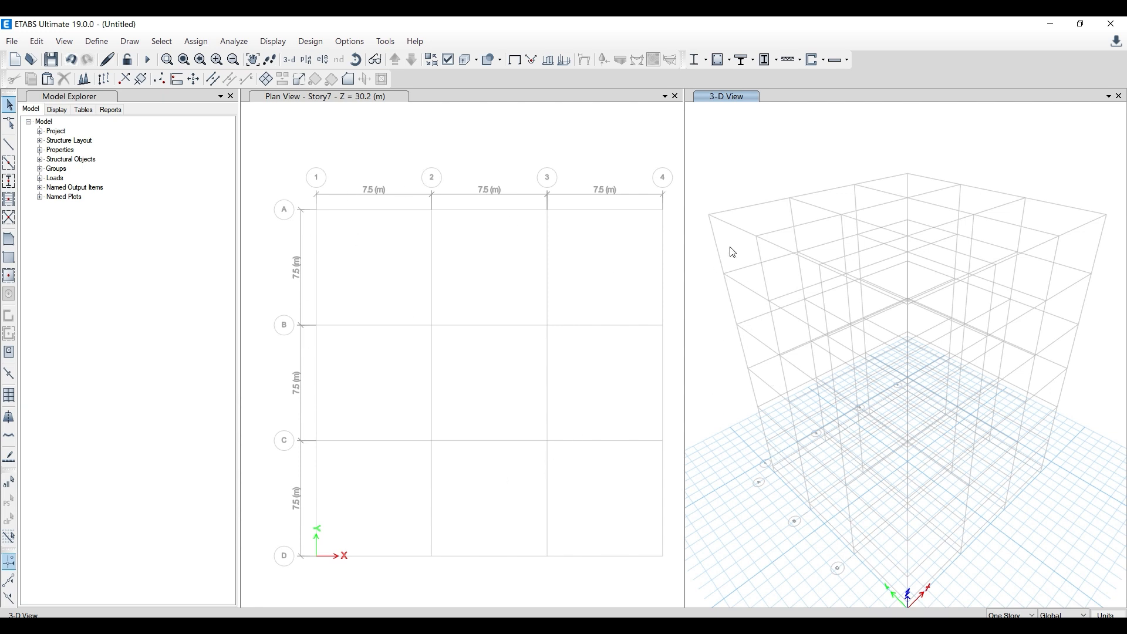
- Switch to IIT 1.pdf and review the floor plan, building sections and the example's design data, including loads and material properties
key(alt+Tab)
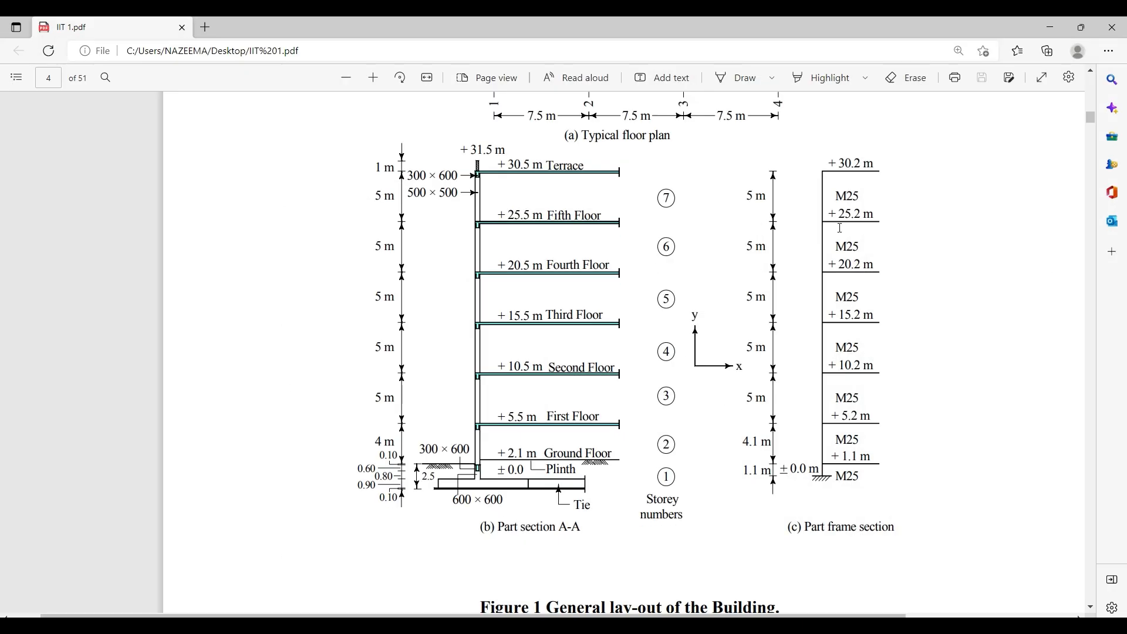
scroll(629, 429, up, 6)
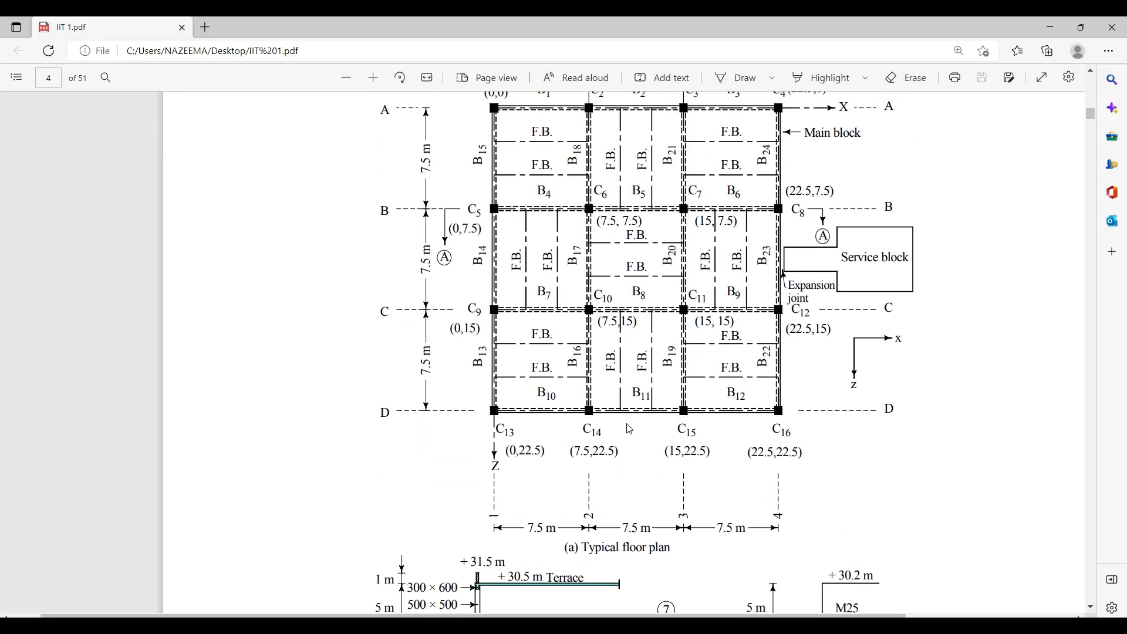
scroll(629, 429, up, 1)
scroll(616, 423, down, 14)
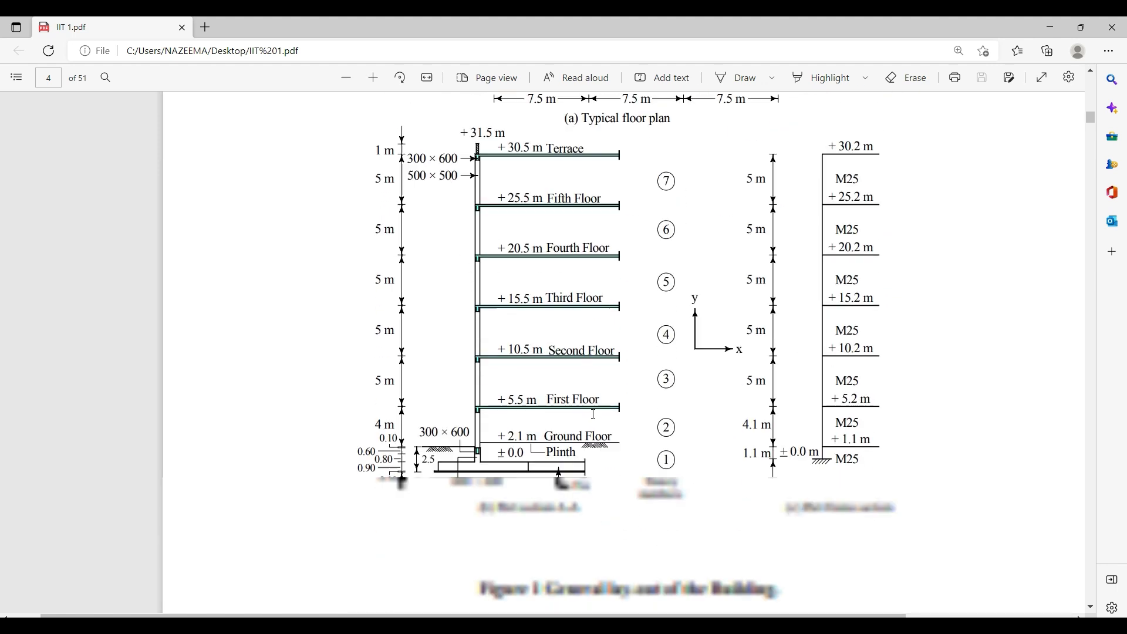
scroll(594, 414, down, 5)
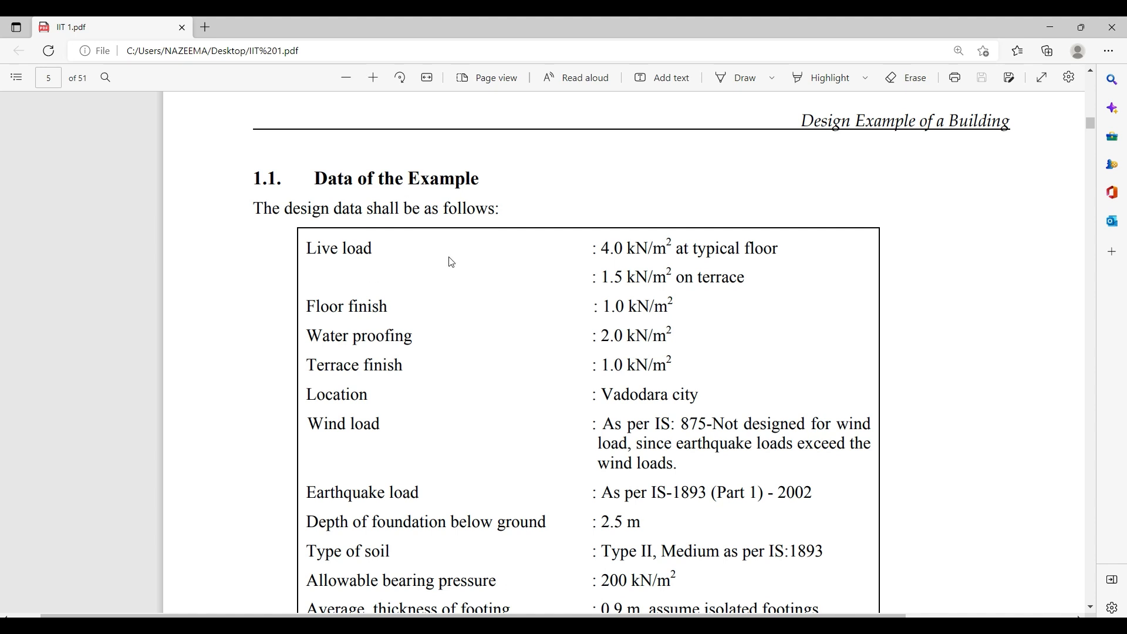
scroll(347, 242, down, 2)
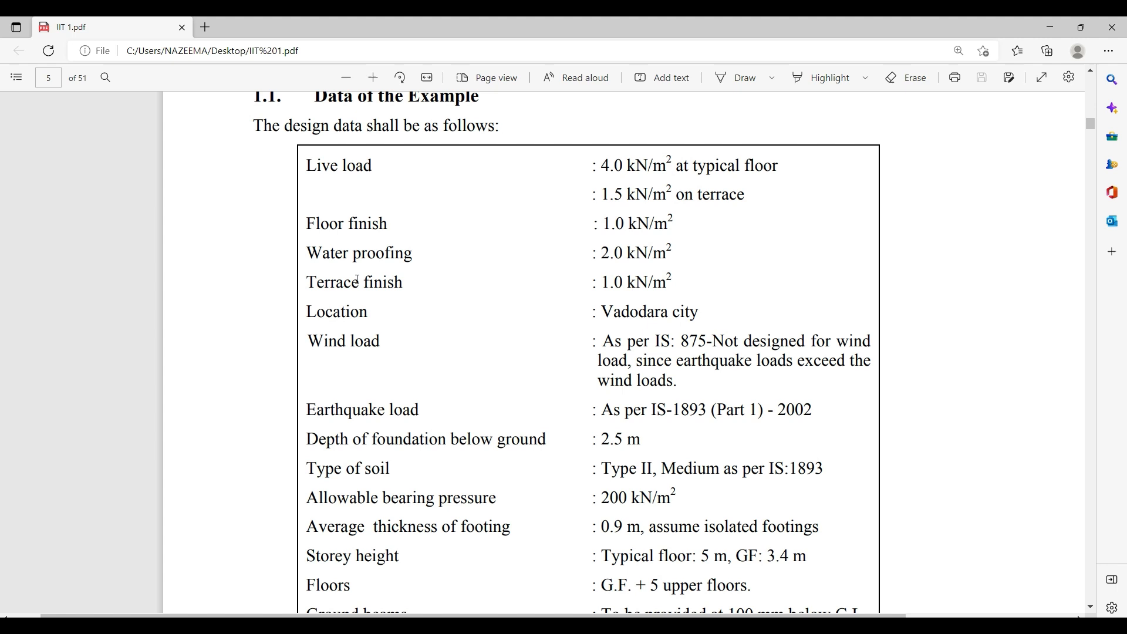
scroll(364, 303, down, 4)
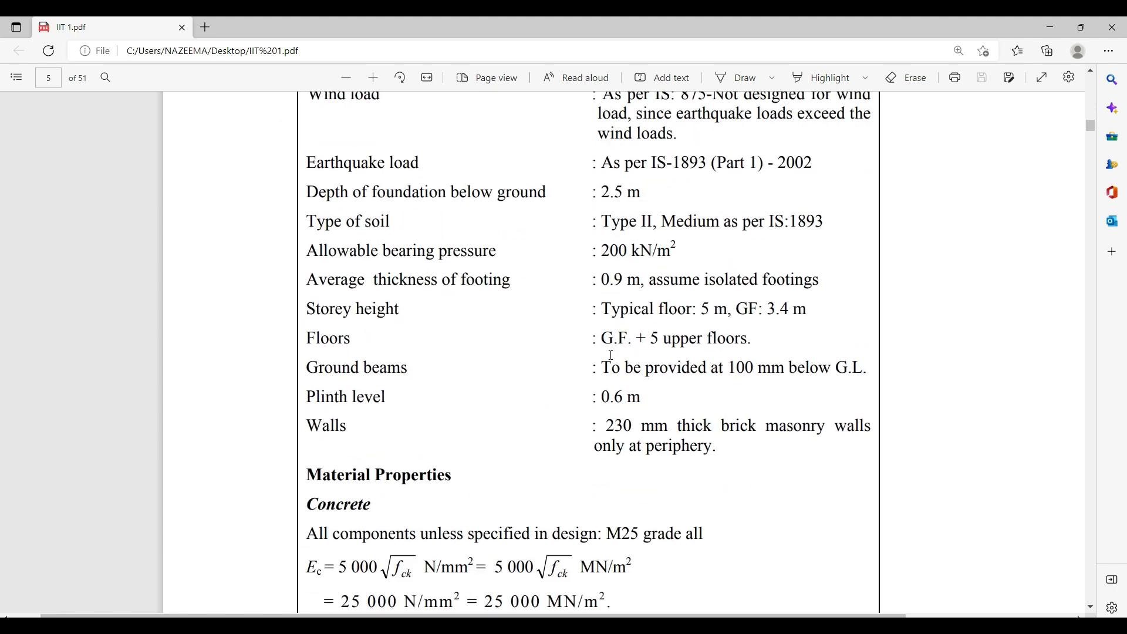
scroll(586, 345, down, 5)
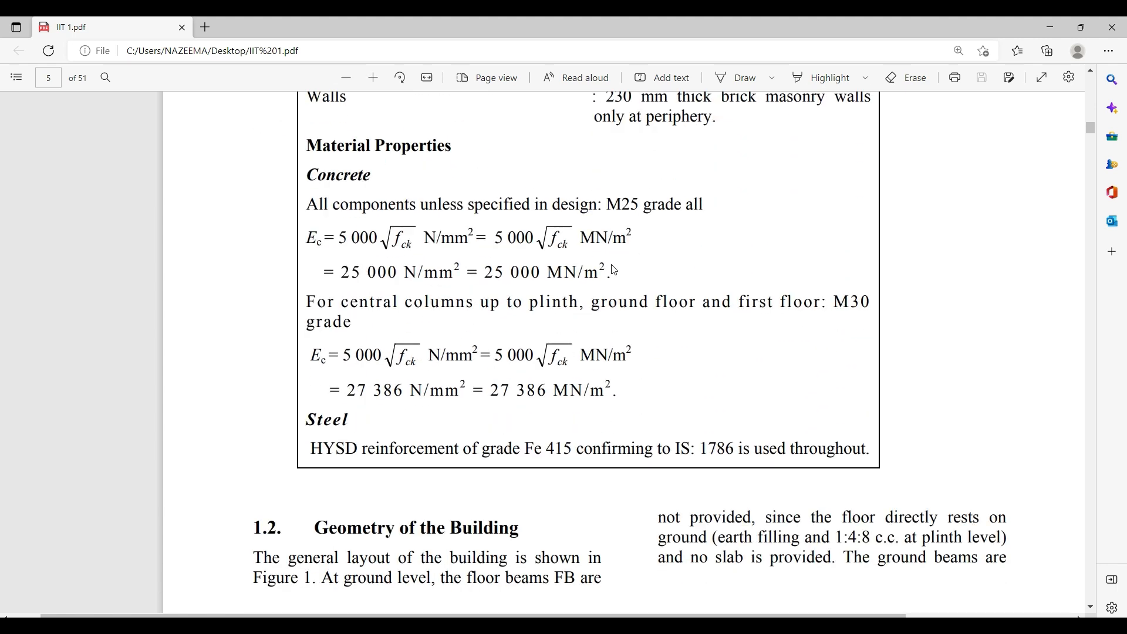
scroll(606, 272, down, 3)
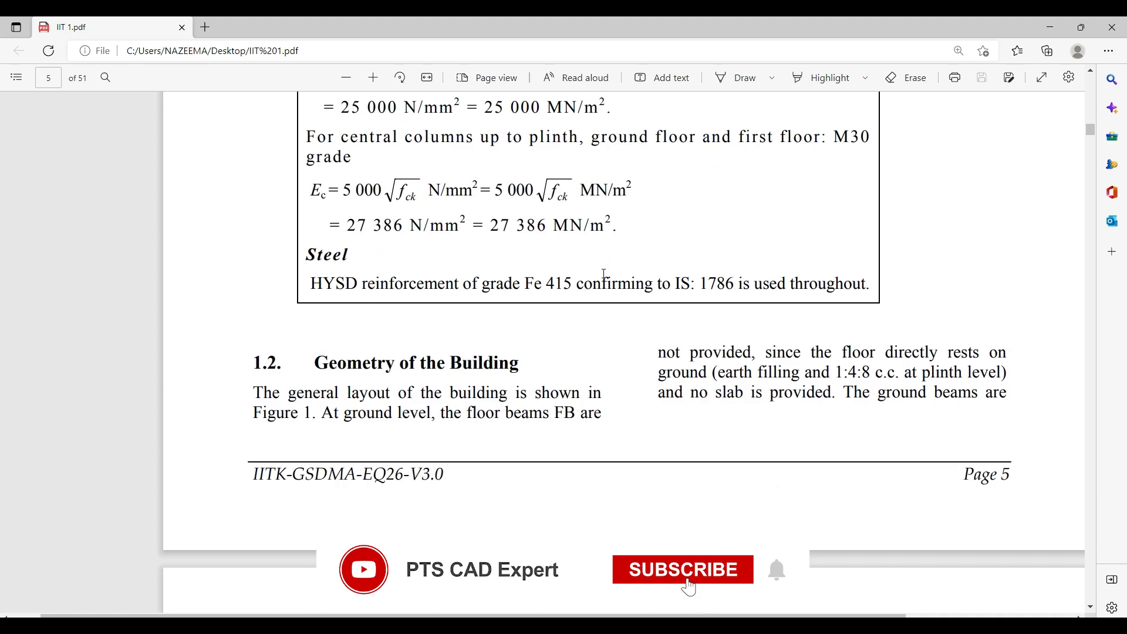
- Check the assumed beam and column sizes and the concrete grades for columns and other components in IIT 1.pdf
scroll(581, 324, down, 4)
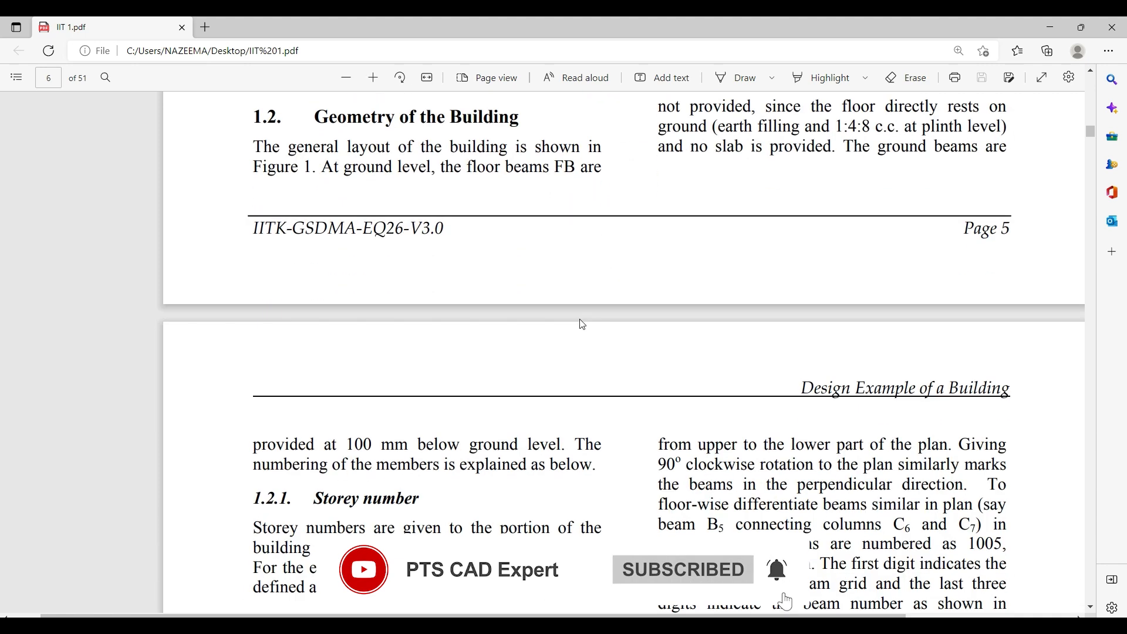
scroll(582, 324, down, 10)
scroll(568, 347, up, 3)
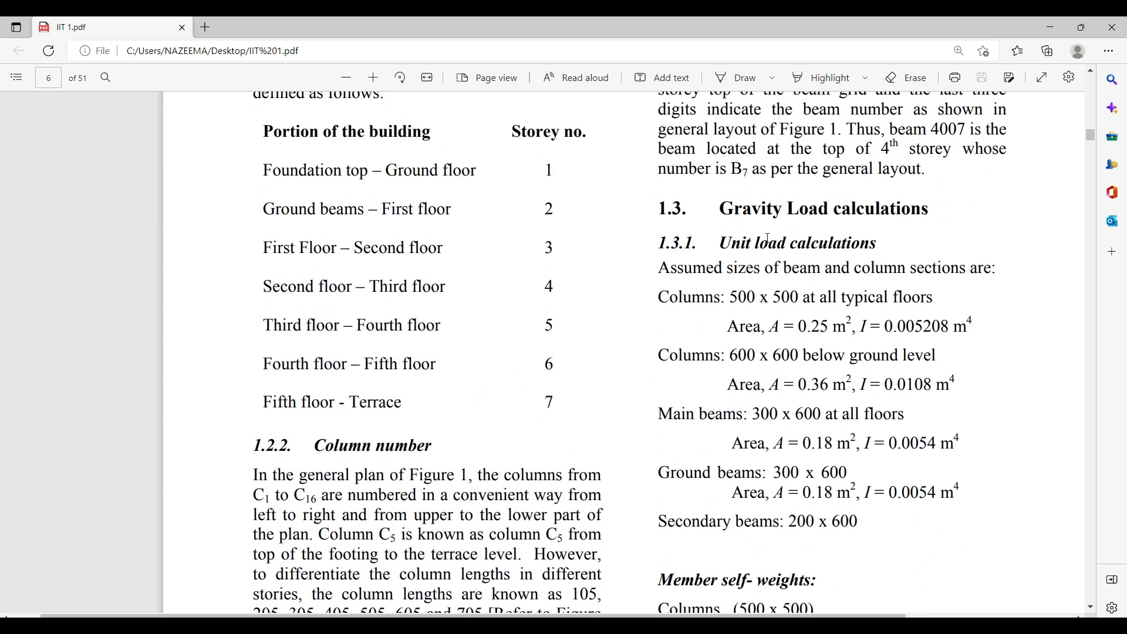
scroll(734, 265, up, 10)
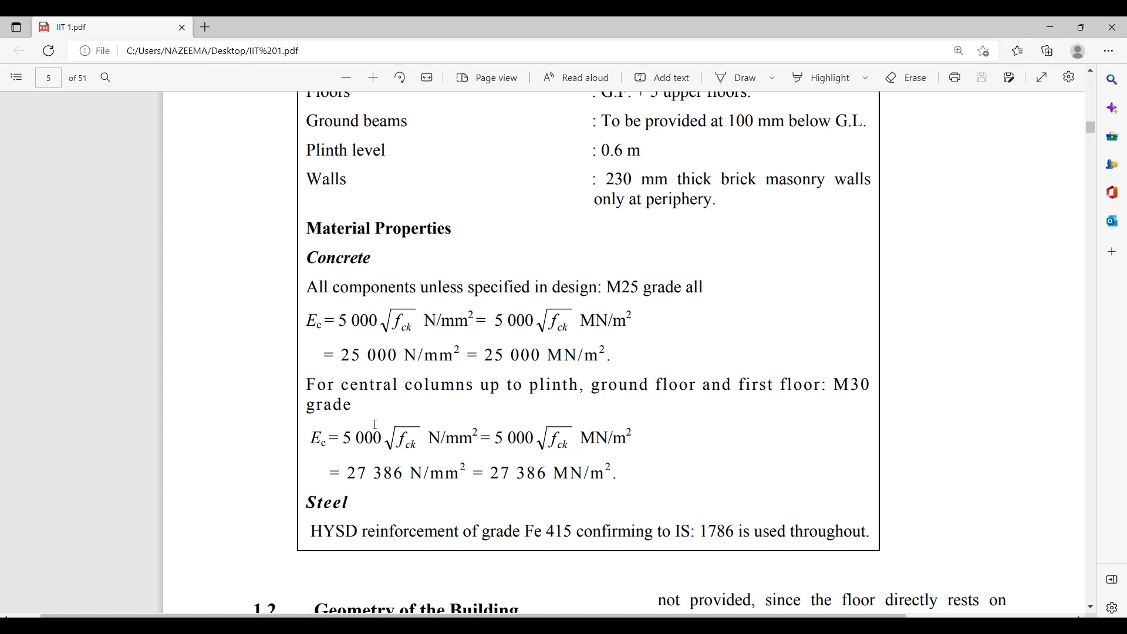
drag(837, 382, 869, 390)
drag(607, 287, 652, 289)
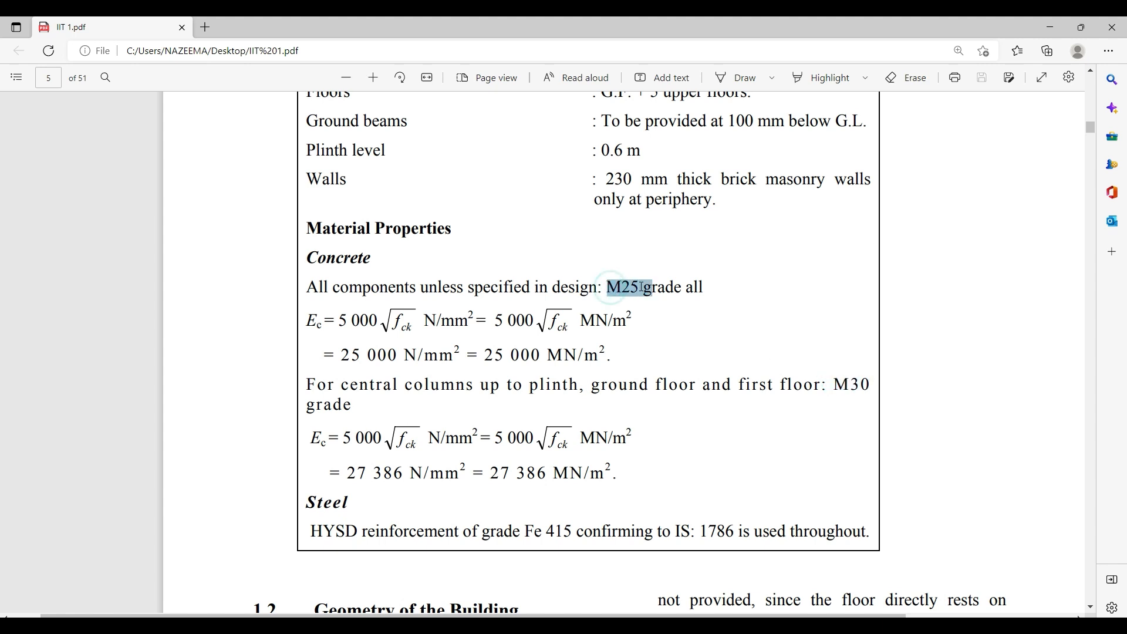
click(630, 292)
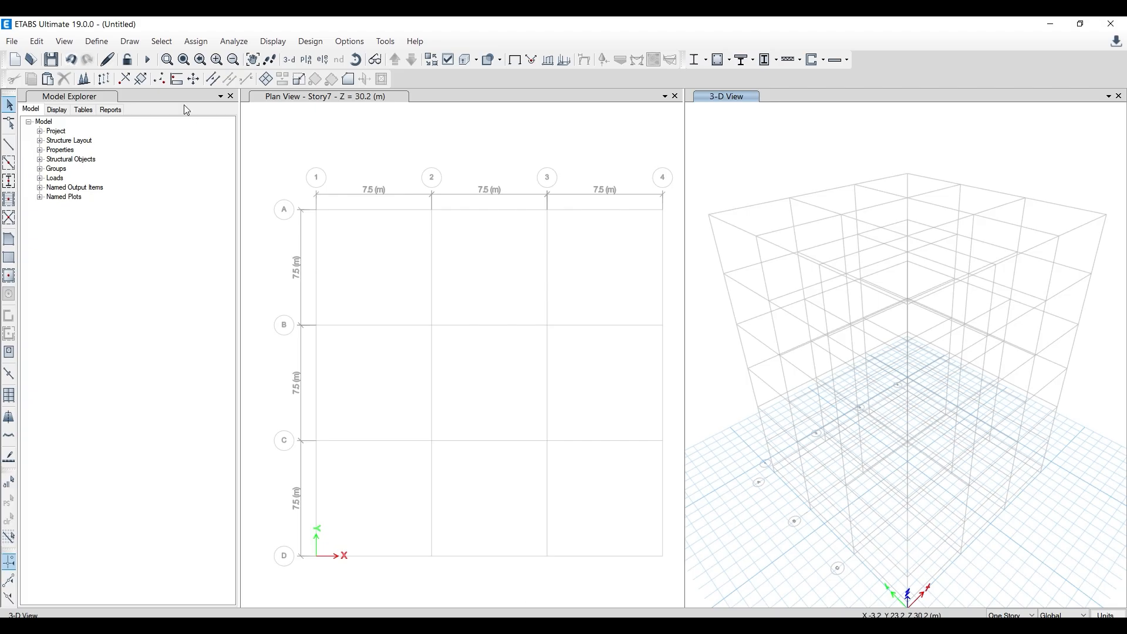
click(87, 42)
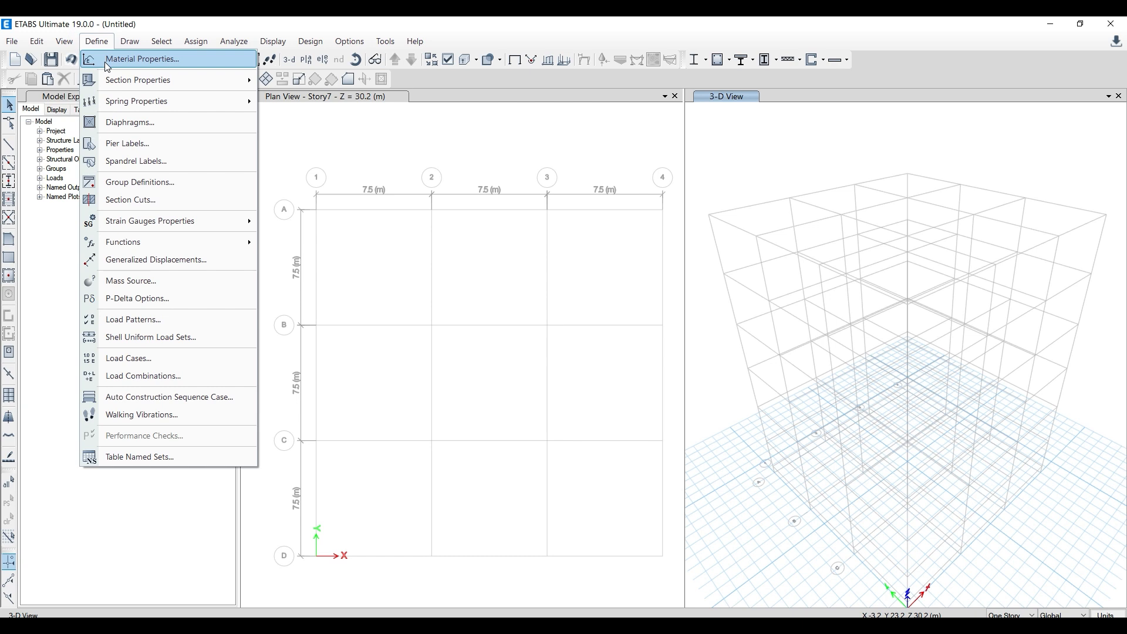
click(107, 59)
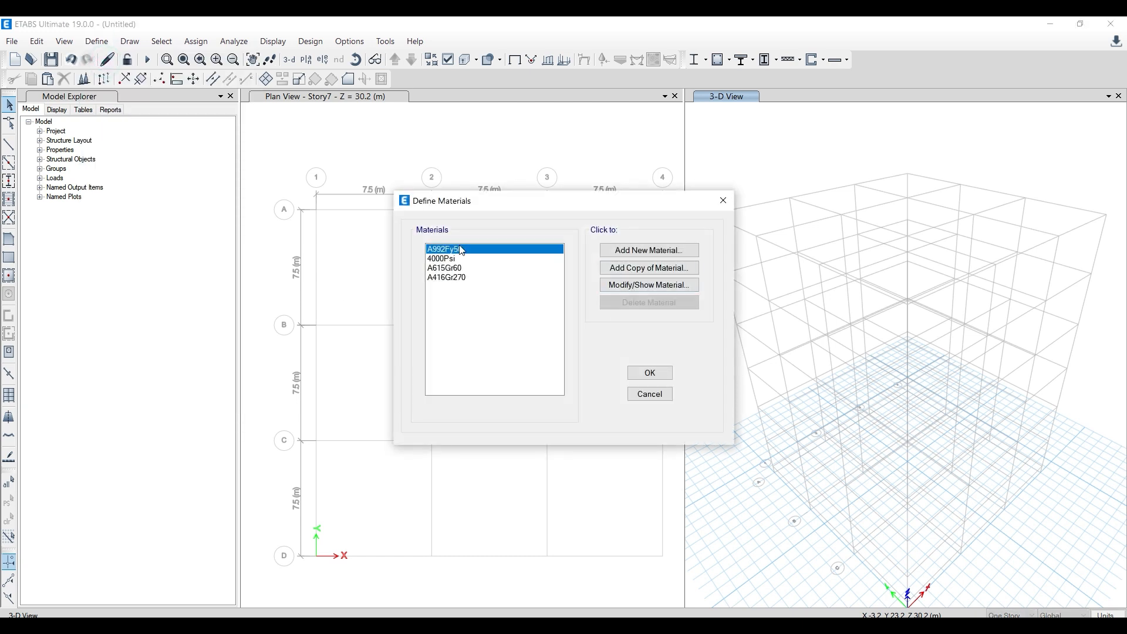
click(449, 259)
click(444, 268)
click(443, 259)
click(440, 249)
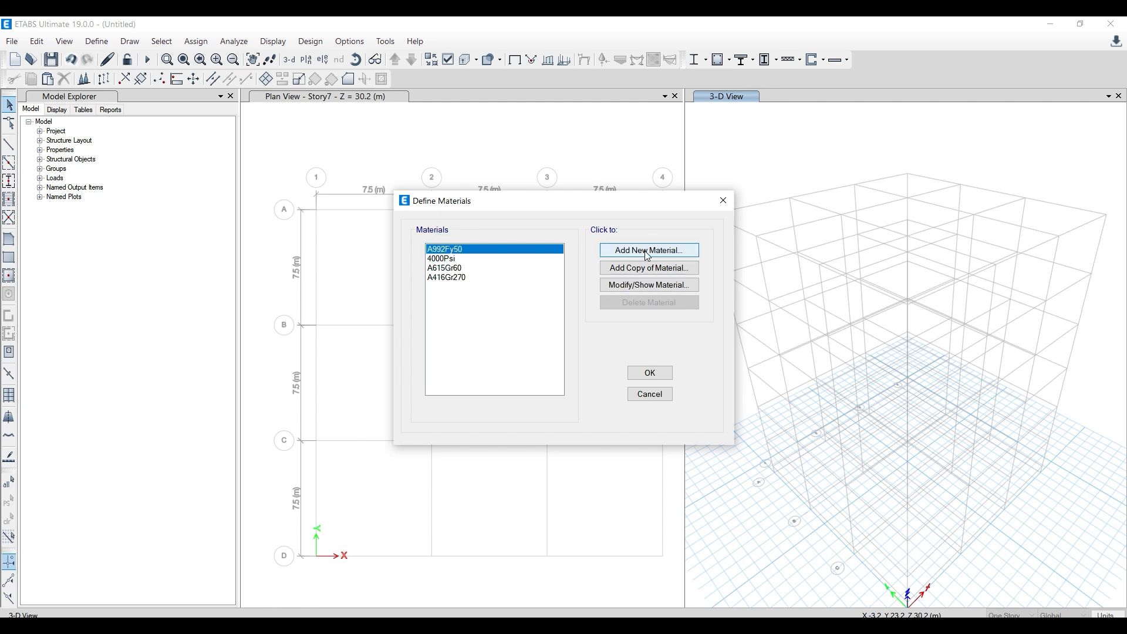
click(723, 200)
- Add a concrete material of grade M30 using the India region and the Indian standard
click(100, 42)
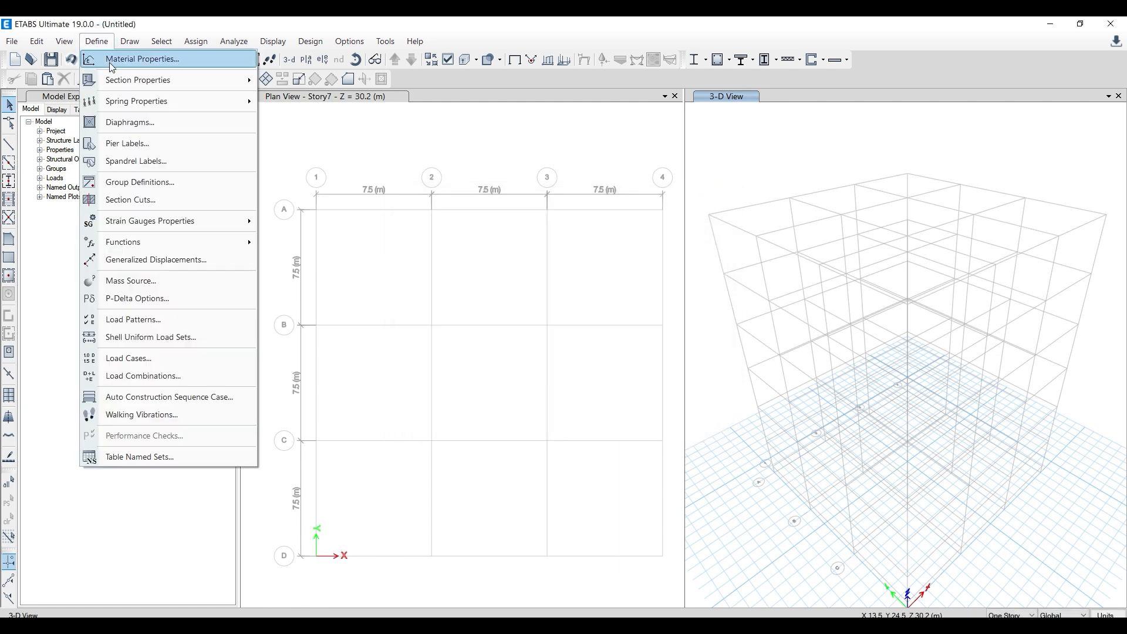
click(110, 62)
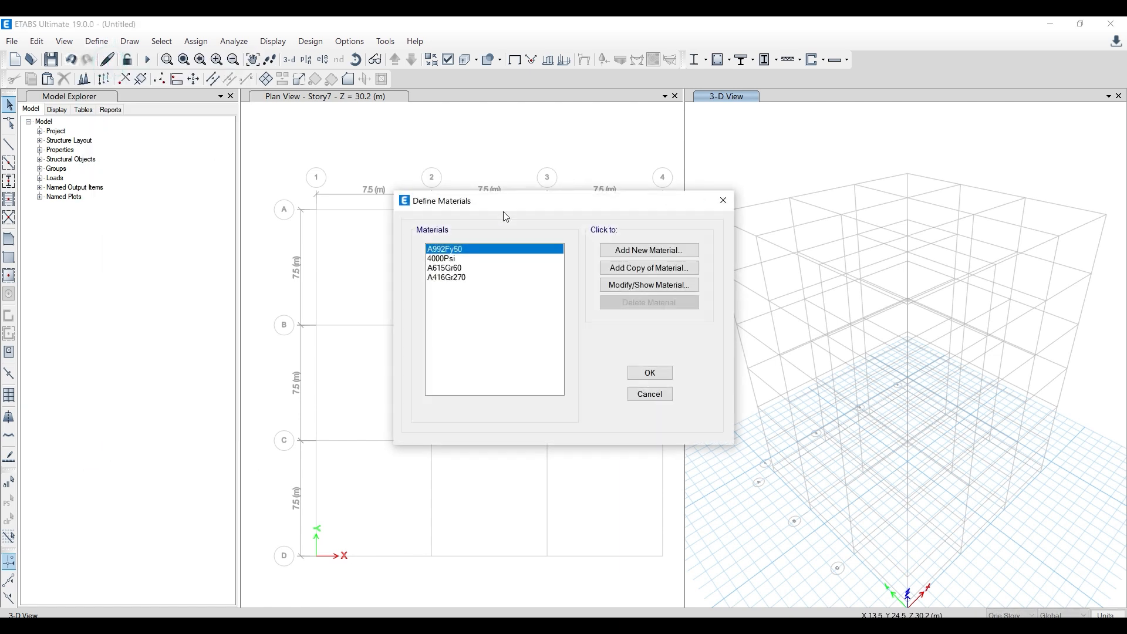
click(625, 256)
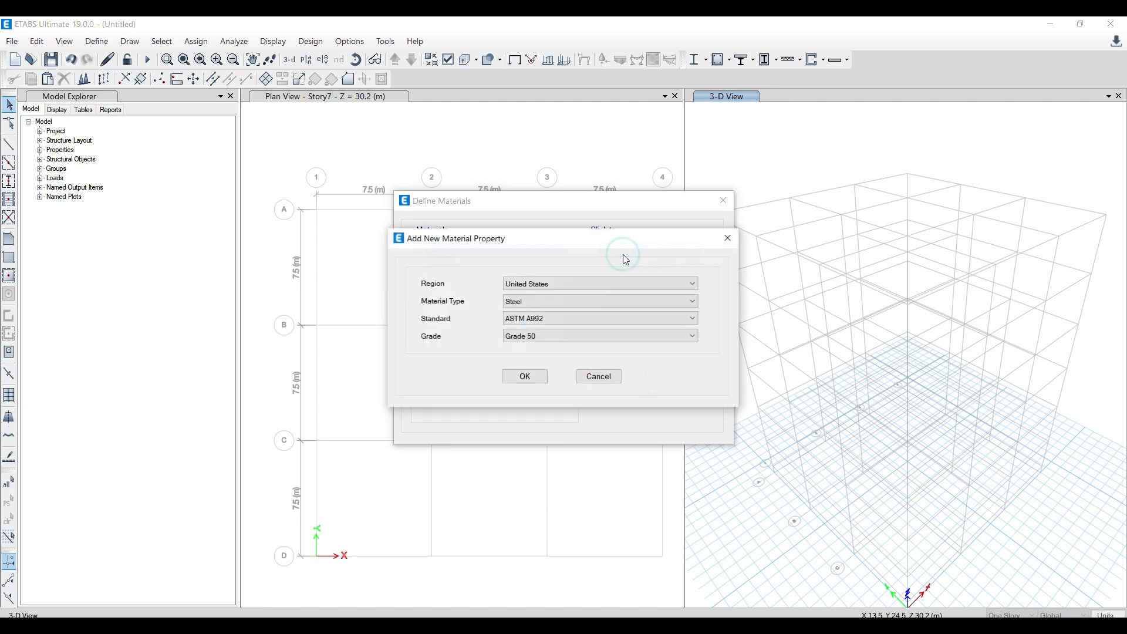
click(628, 252)
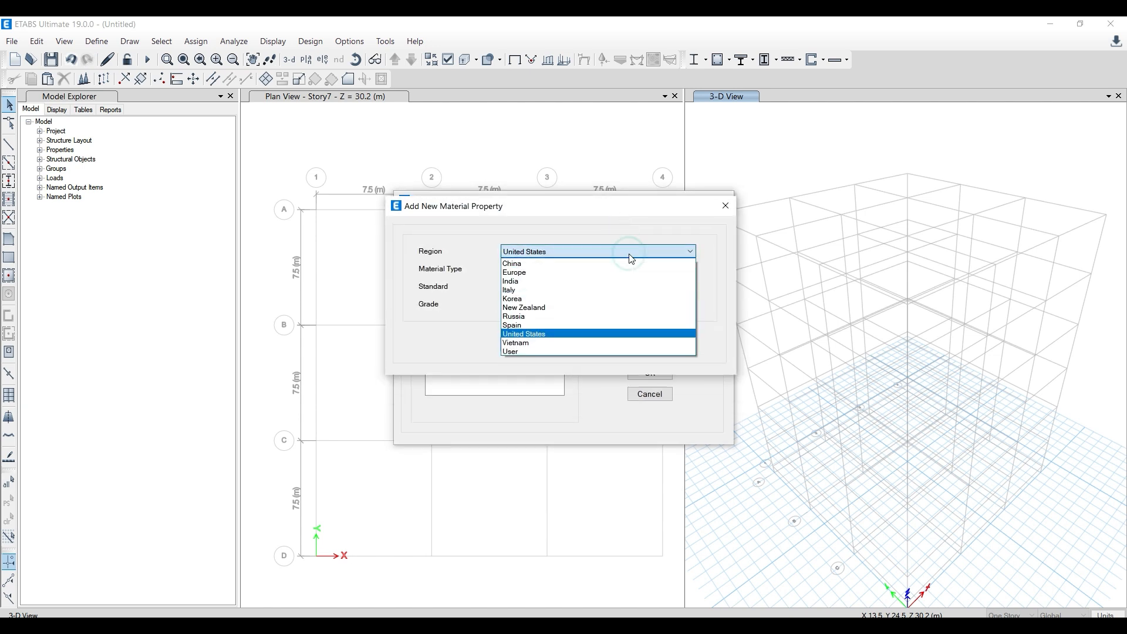
click(615, 289)
click(528, 268)
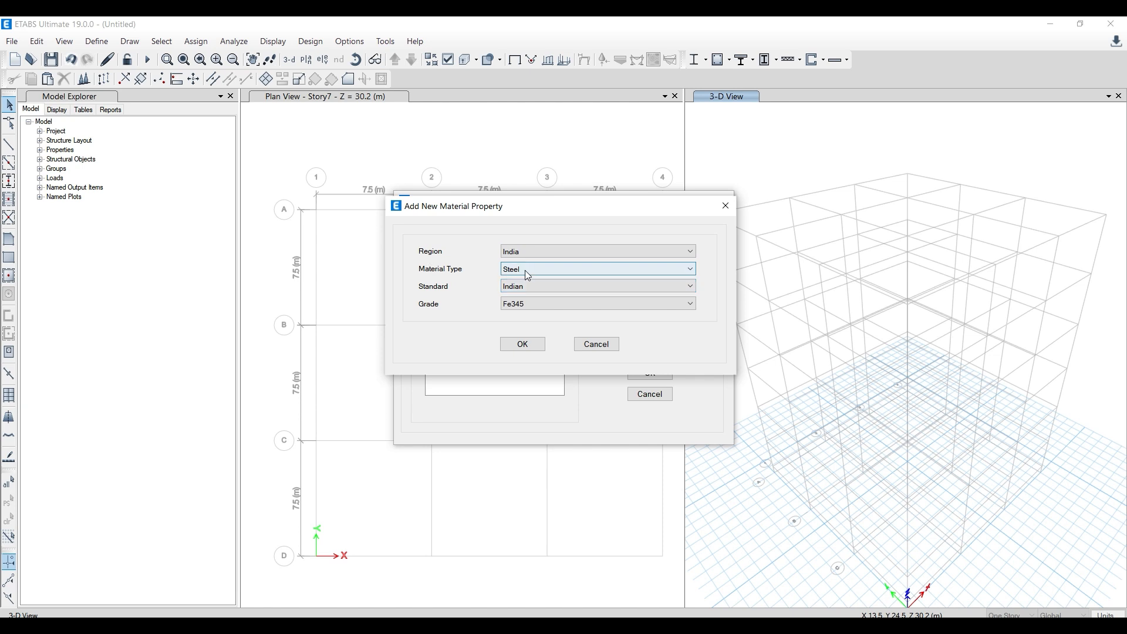
click(531, 290)
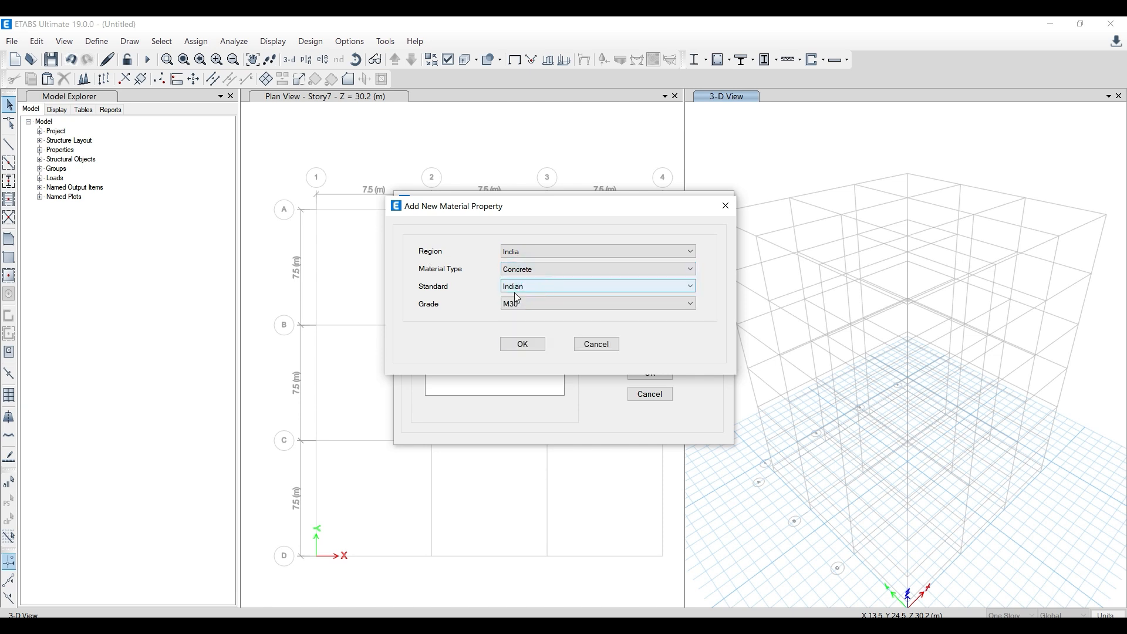
click(523, 344)
click(522, 560)
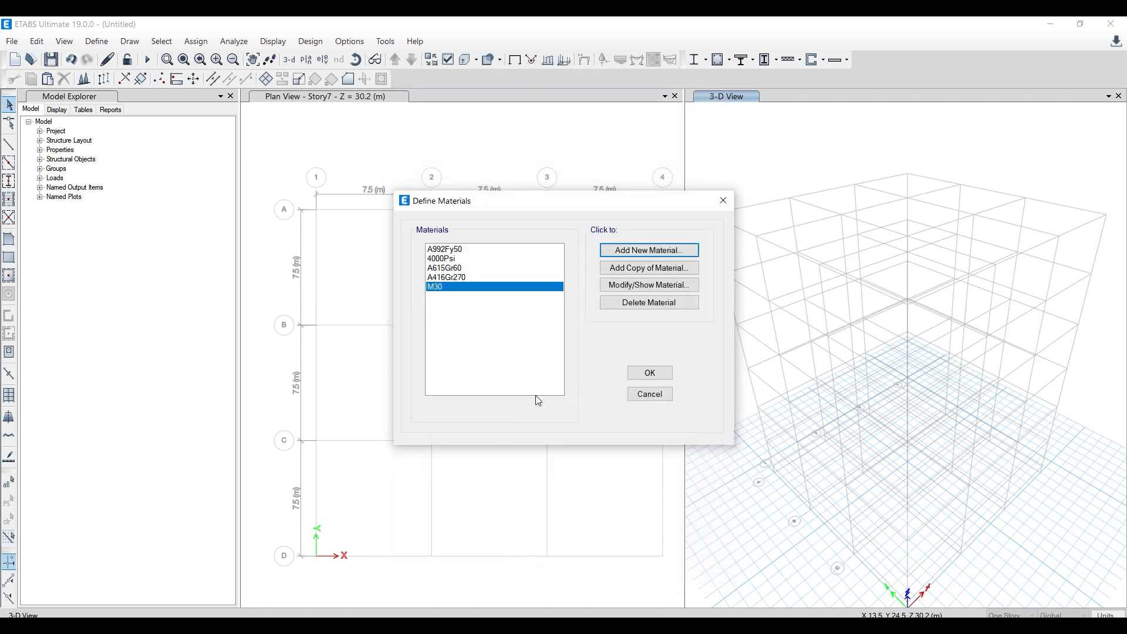
- Add an Indian concrete material of grade M25 and check both concrete grades in the materials list
click(635, 251)
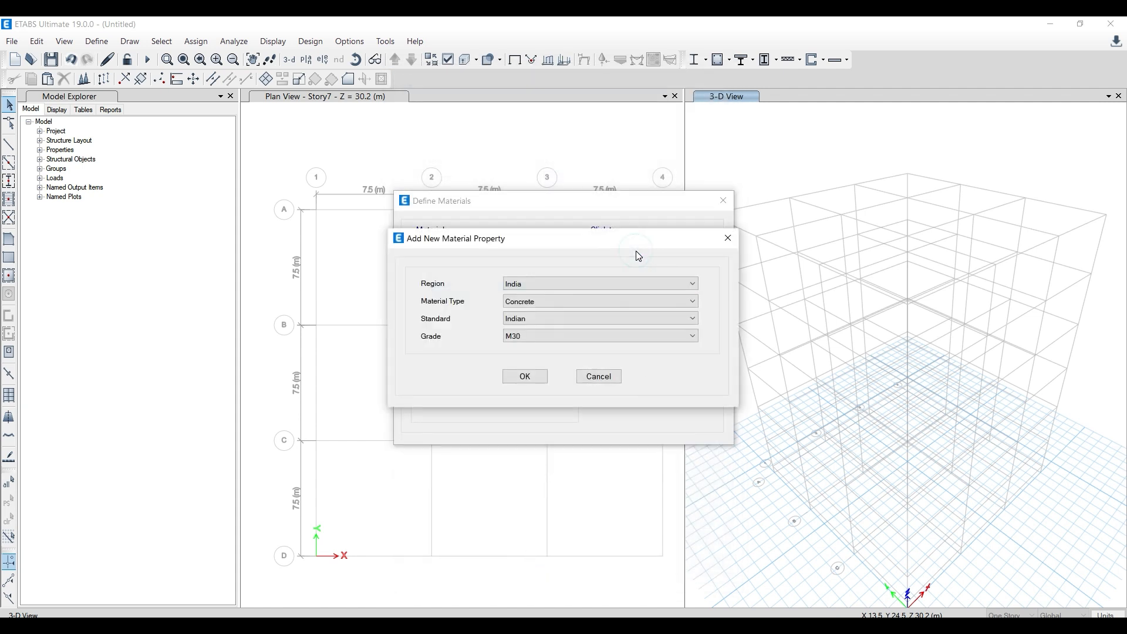
click(584, 333)
click(583, 360)
click(531, 381)
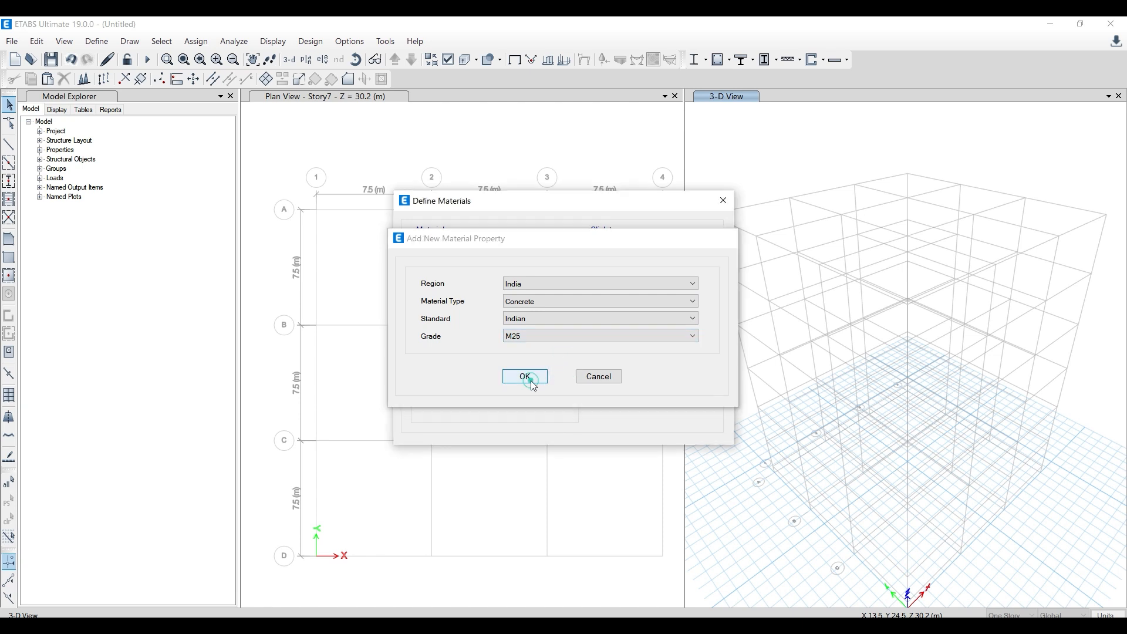
click(522, 557)
click(437, 286)
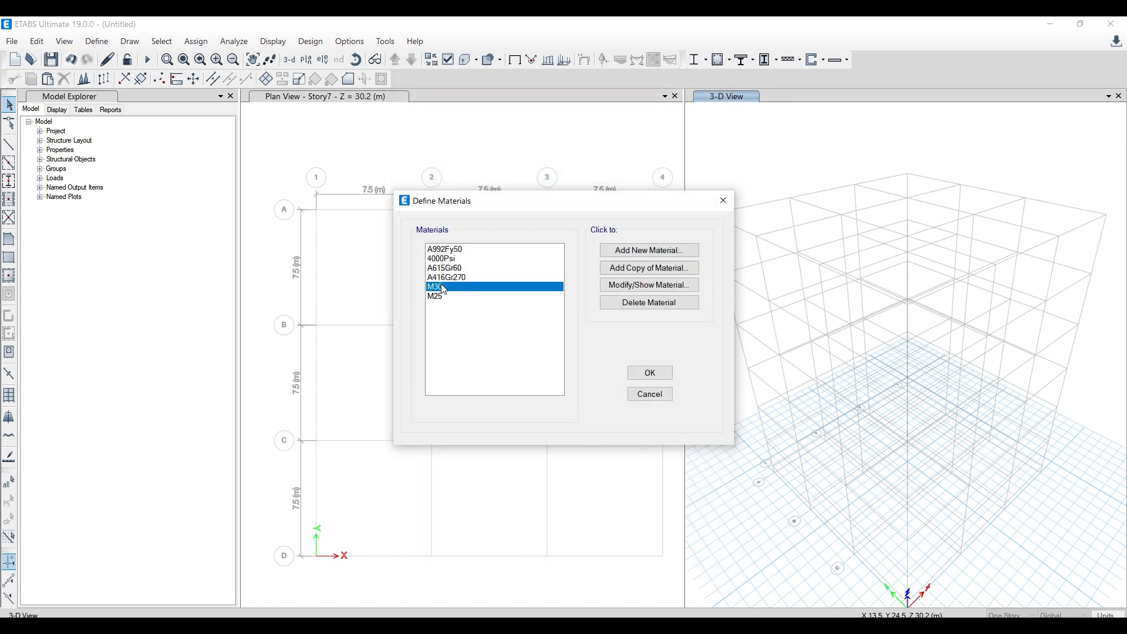
click(442, 297)
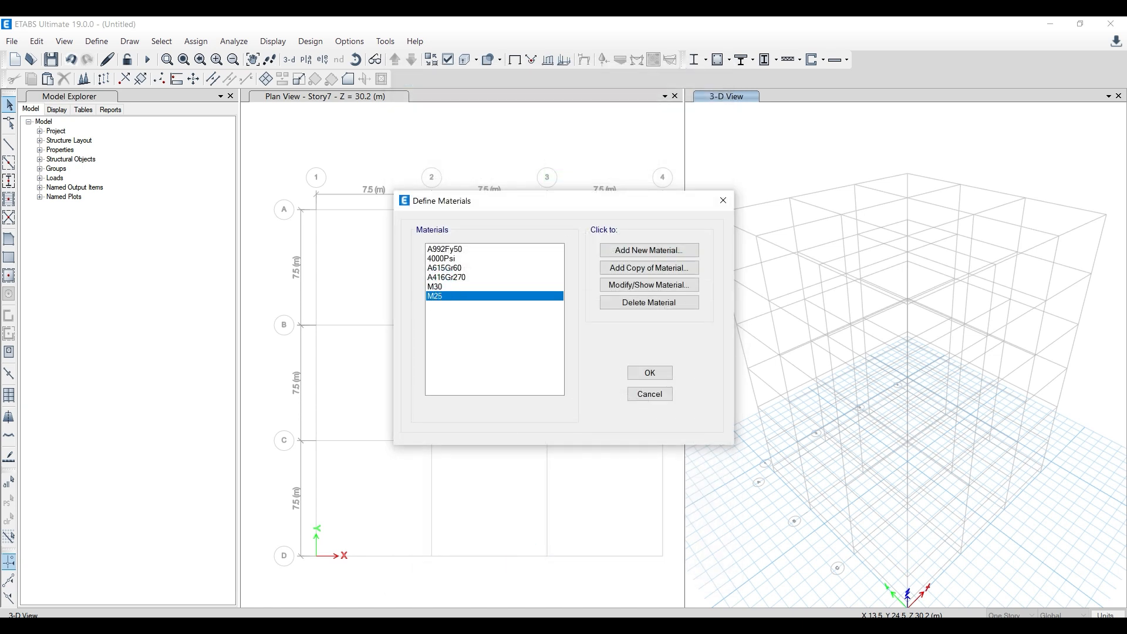
- Switch to IIT 1.pdf and check the steel reinforcement grade in the material properties, then return to ETABS
key(alt+Tab)
scroll(353, 454, down, 2)
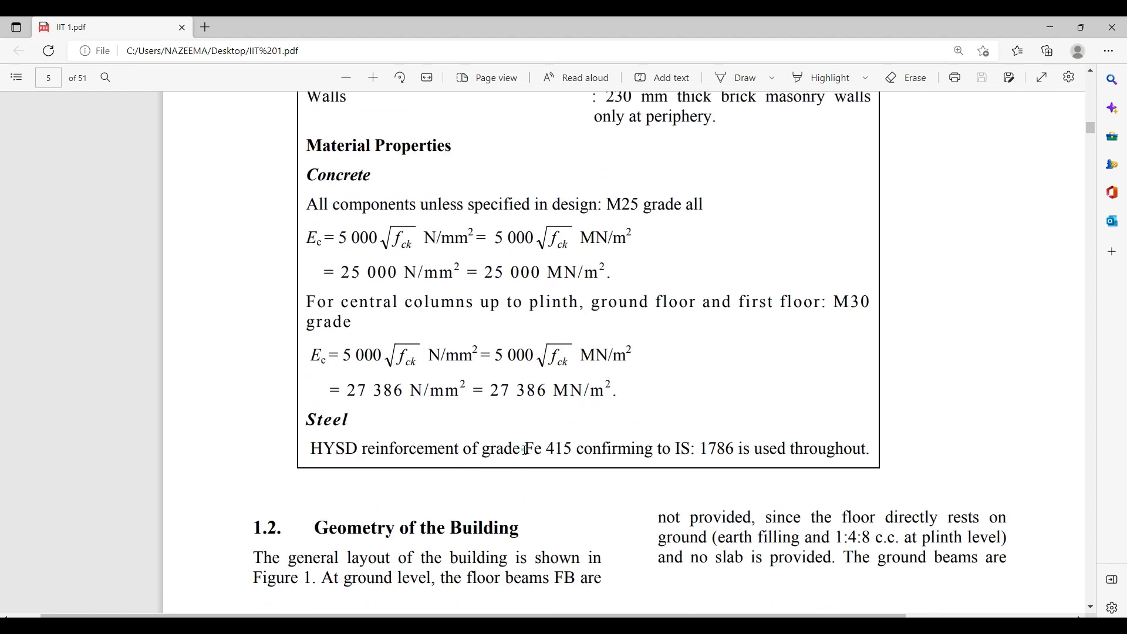
drag(523, 450, 570, 446)
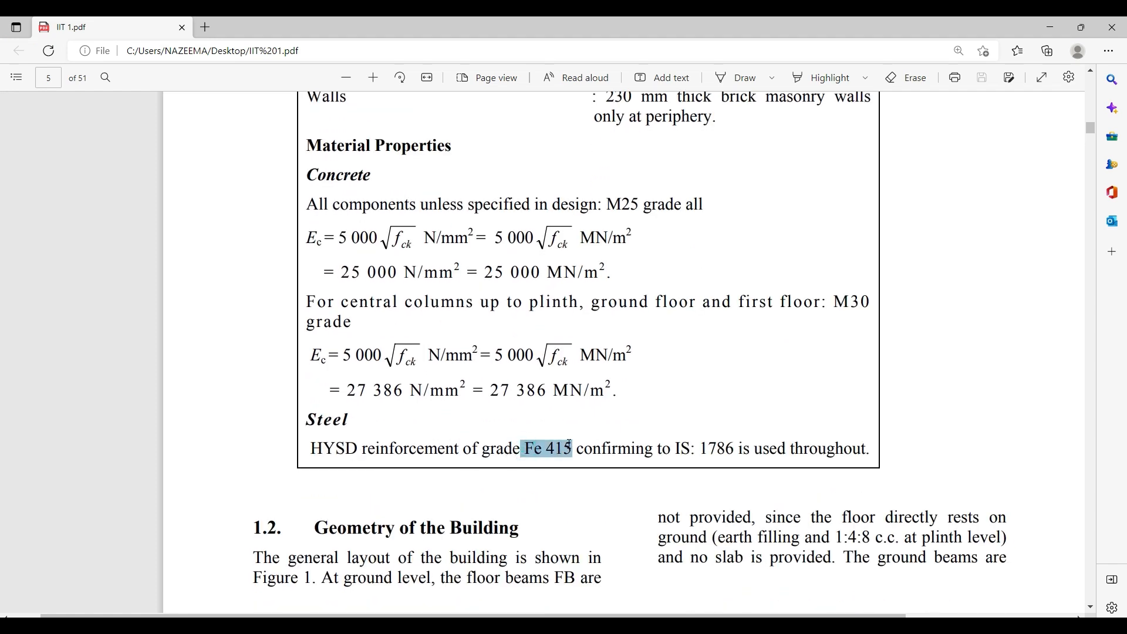
click(533, 448)
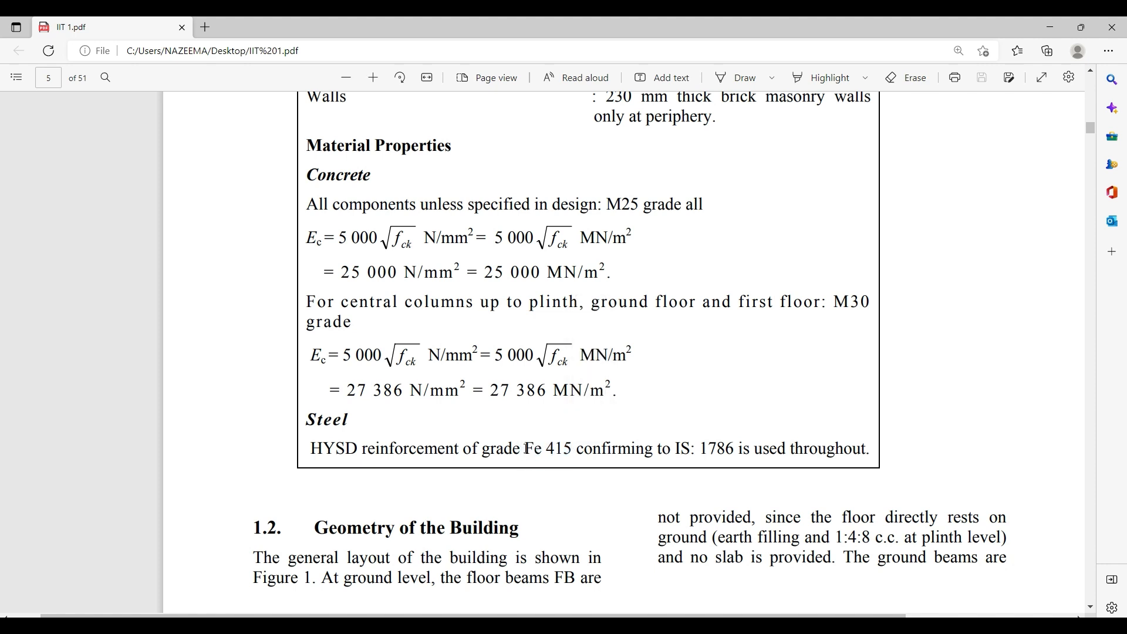
drag(524, 450, 571, 448)
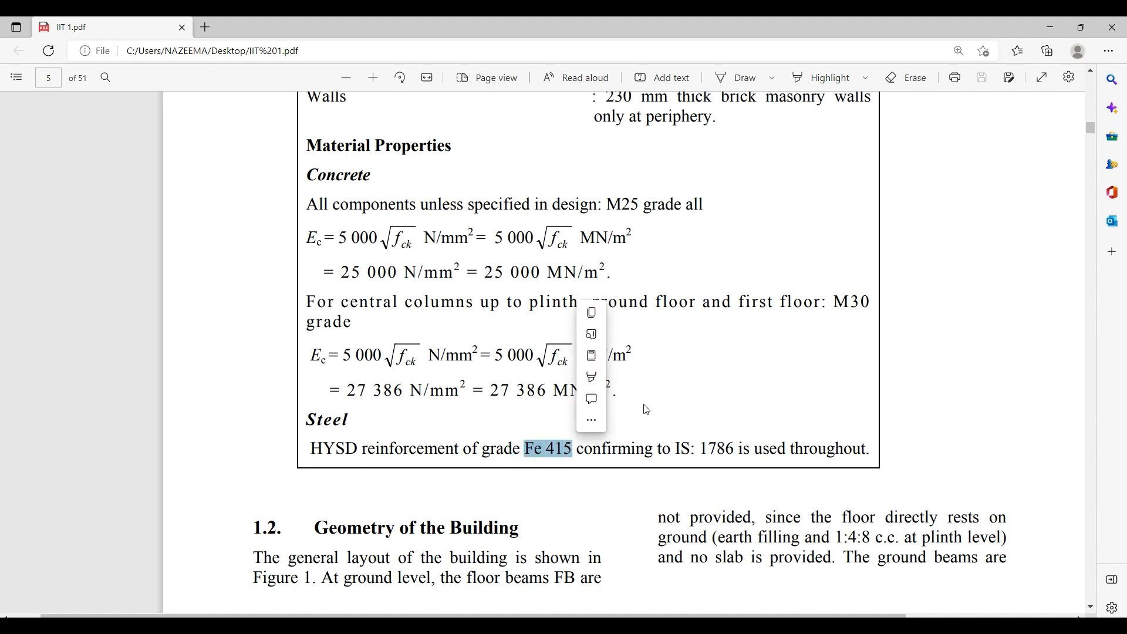
click(1042, 36)
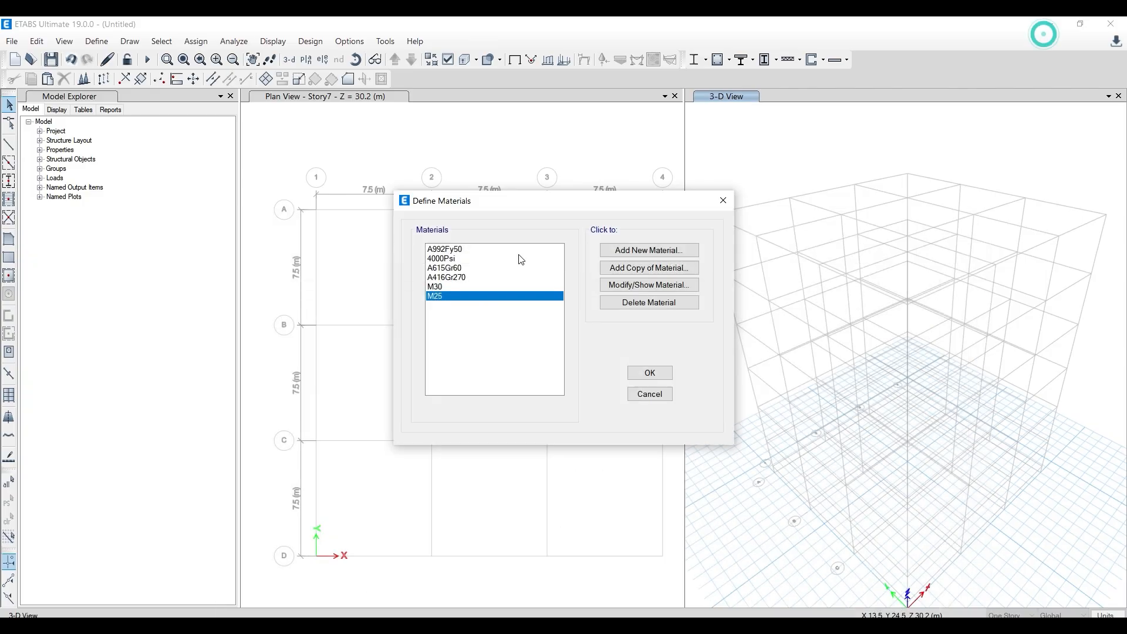
- Add an Indian rebar material of HYSD Grade 415 and accept the material definitions
click(654, 252)
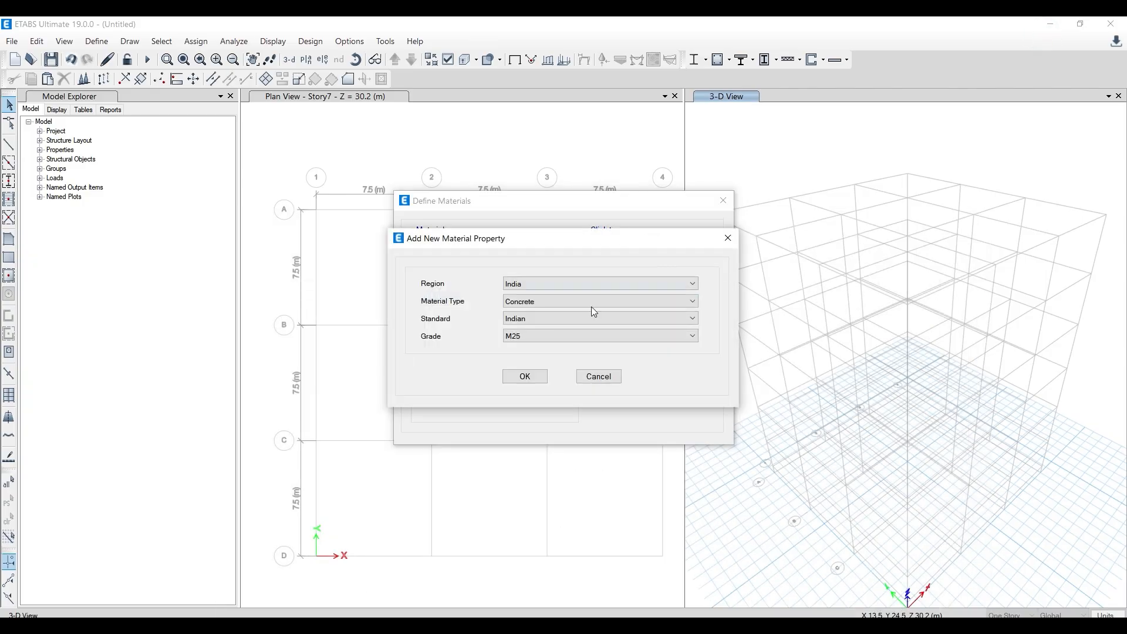
click(569, 301)
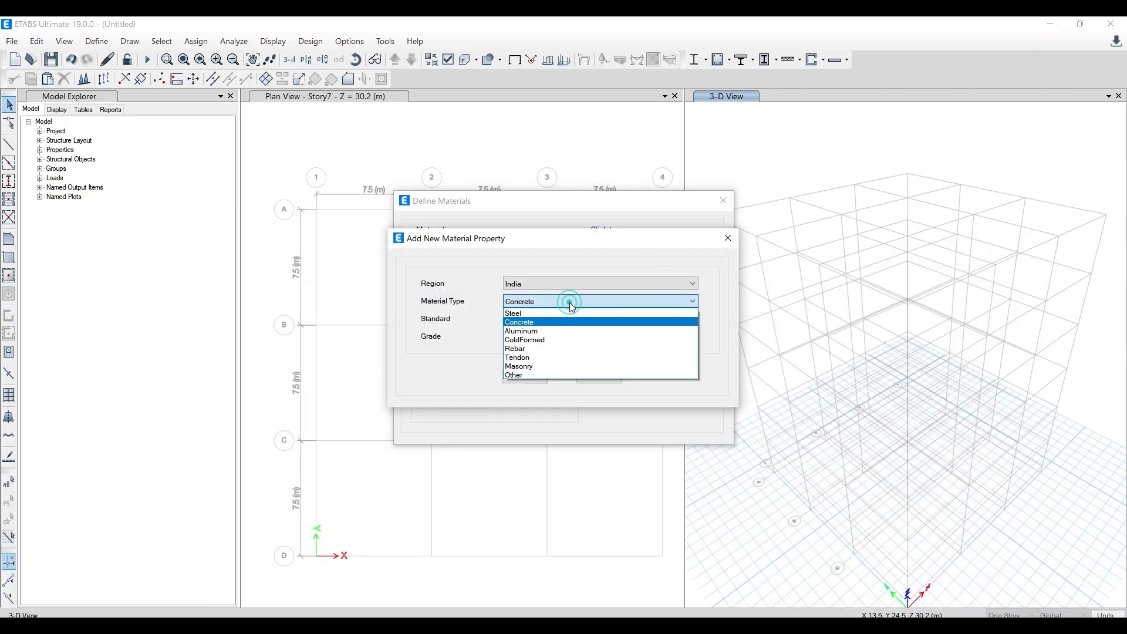
click(564, 349)
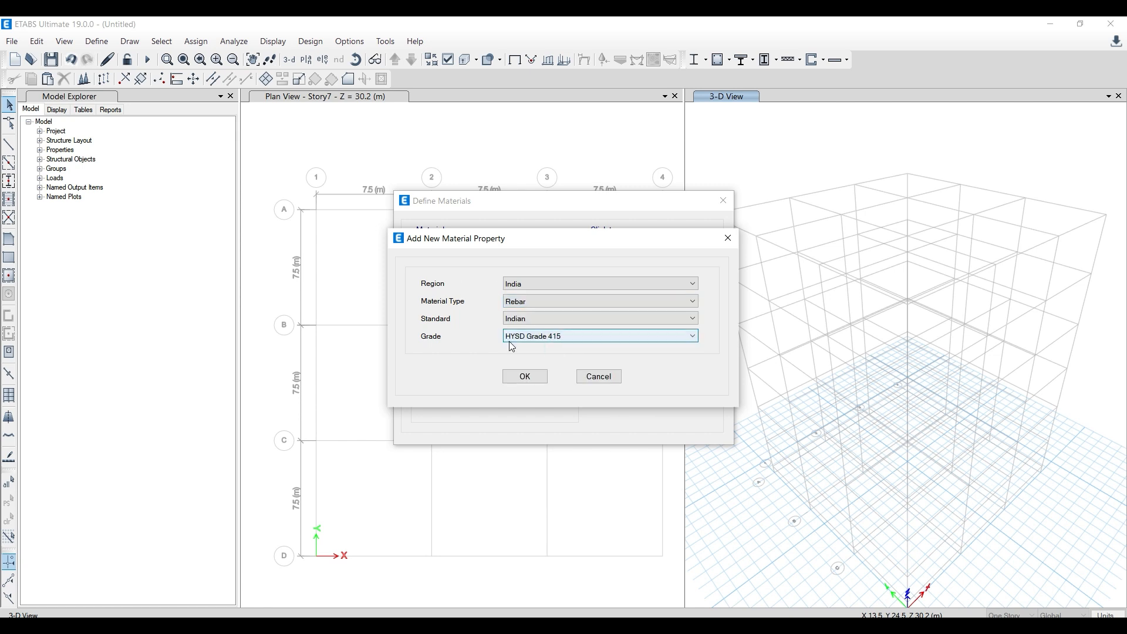
click(527, 377)
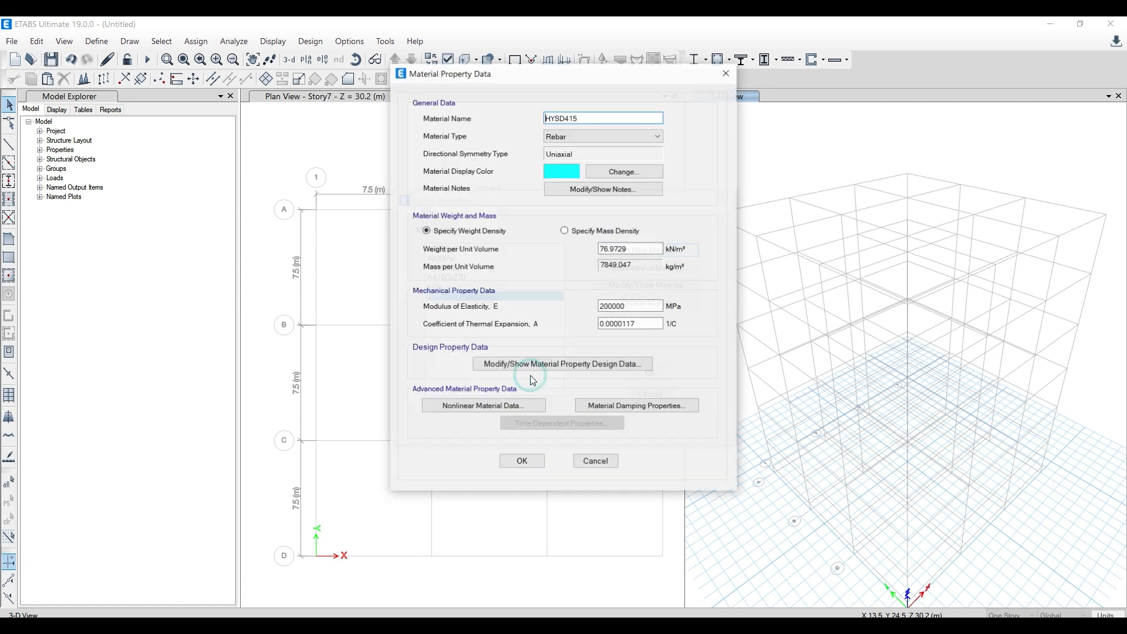
click(530, 460)
click(650, 373)
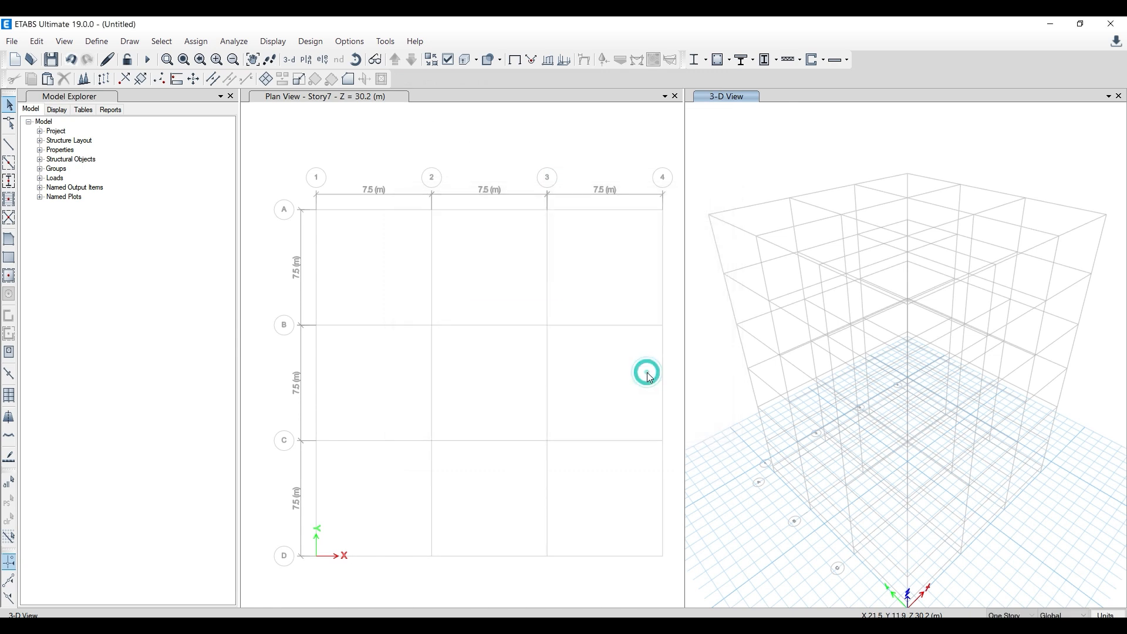
click(637, 375)
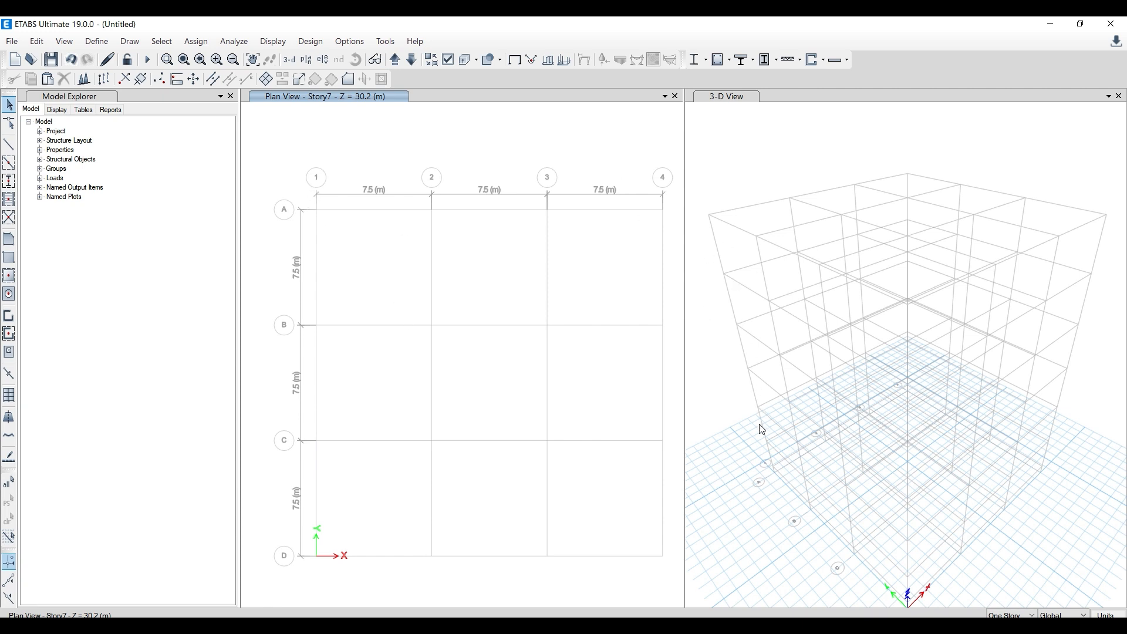
- Reopen the material definitions and go through the added M30, M25 and HYSD415 entries
click(96, 41)
click(120, 55)
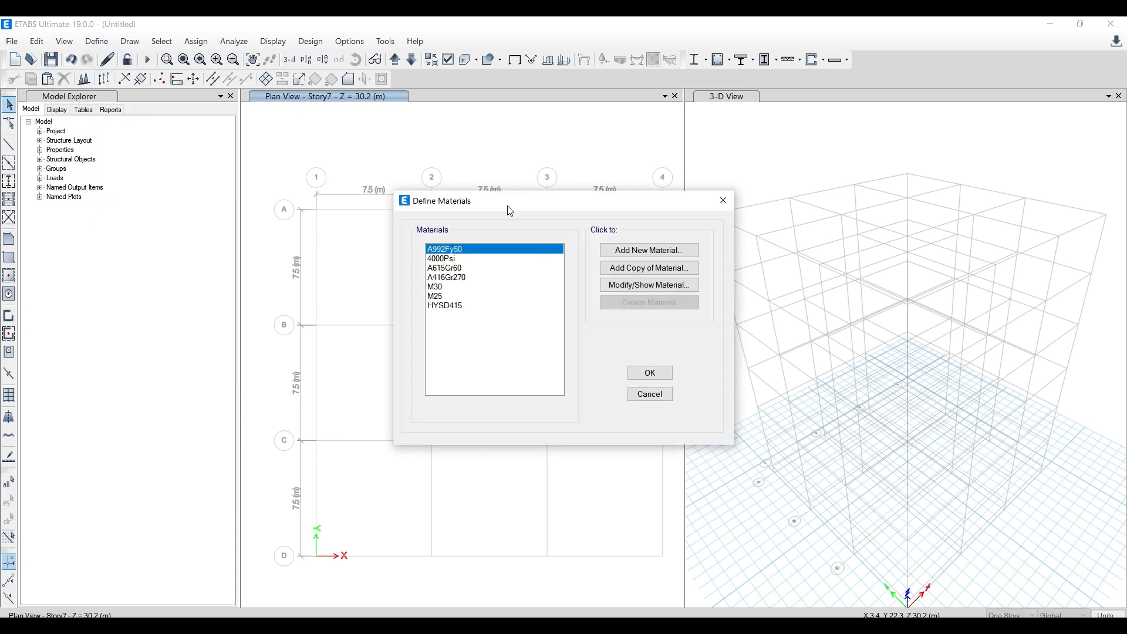
click(444, 288)
click(441, 298)
click(443, 306)
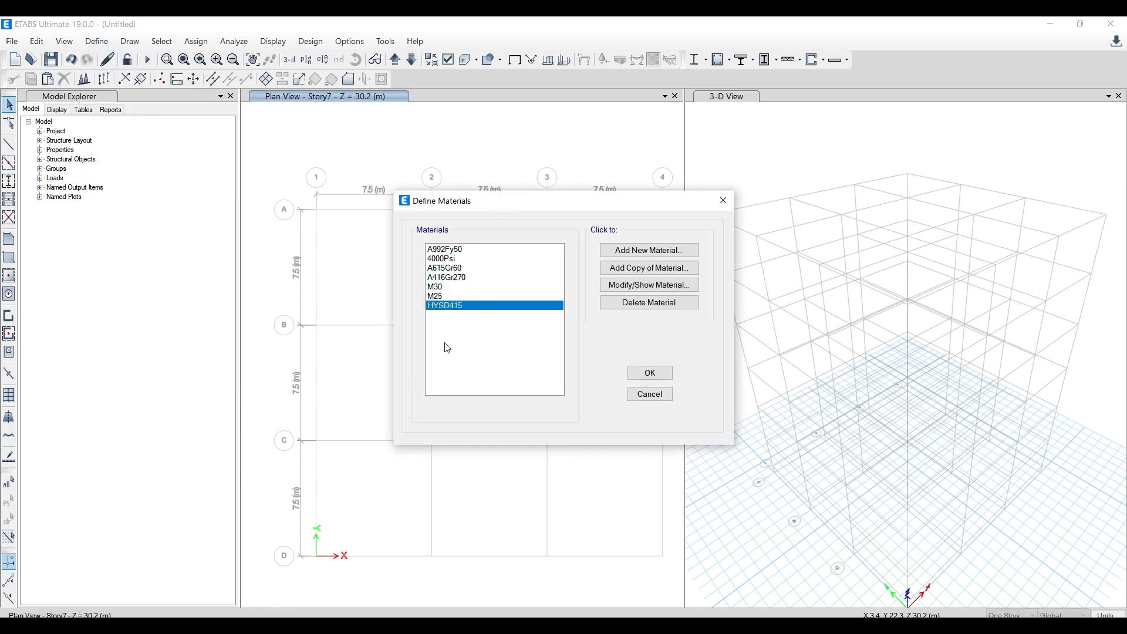
- Switch to IIT 1.pdf and check the assumed section sizes of the columns, main beams and secondary beams
click(512, 623)
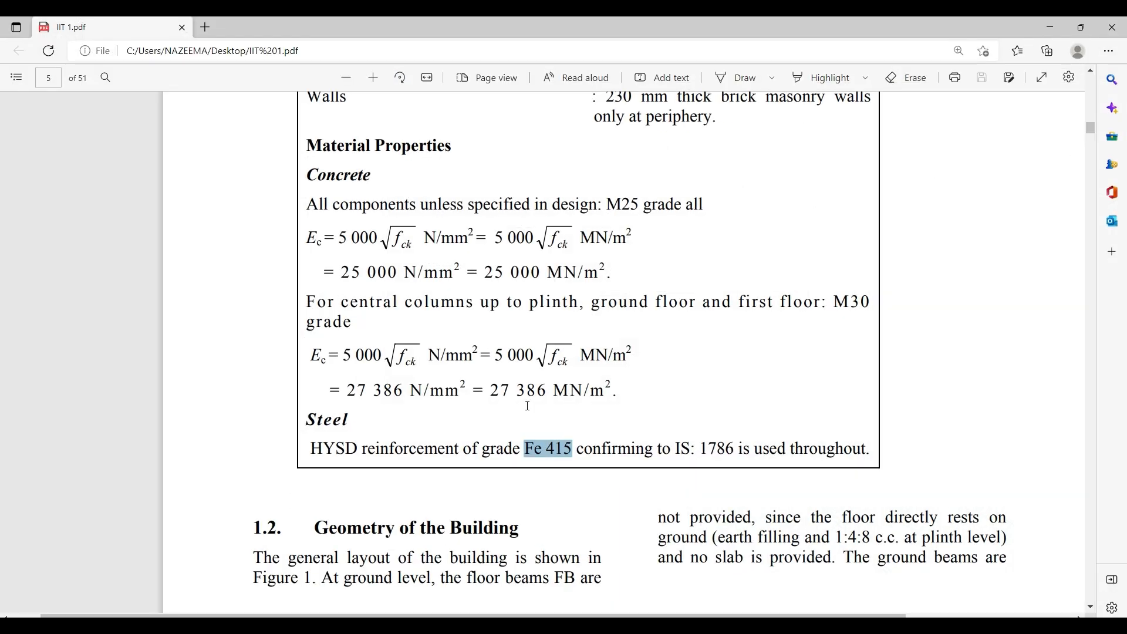
click(521, 343)
scroll(521, 344, down, 3)
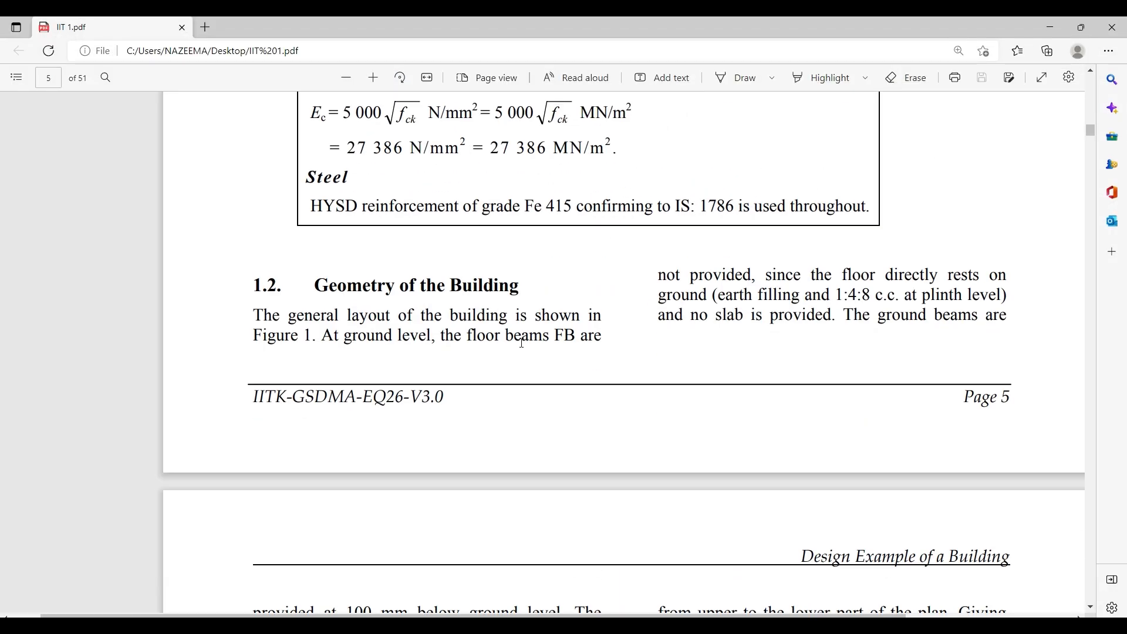
scroll(471, 313, down, 6)
scroll(471, 312, down, 5)
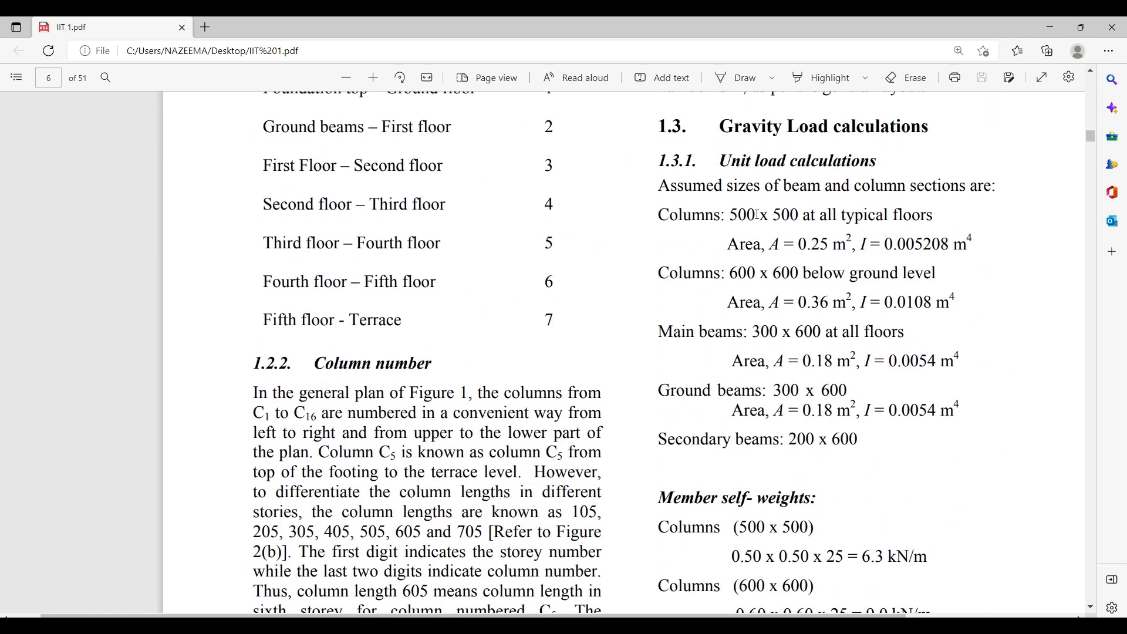
drag(730, 216, 799, 216)
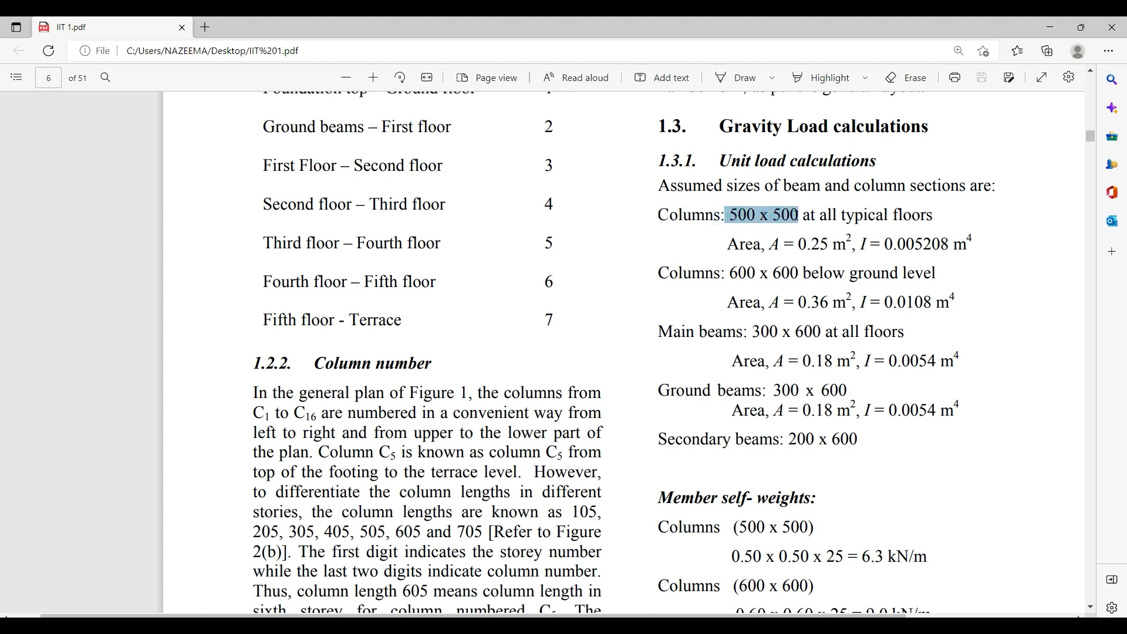
click(729, 271)
drag(729, 271, 788, 271)
drag(754, 332, 820, 332)
drag(789, 438, 862, 435)
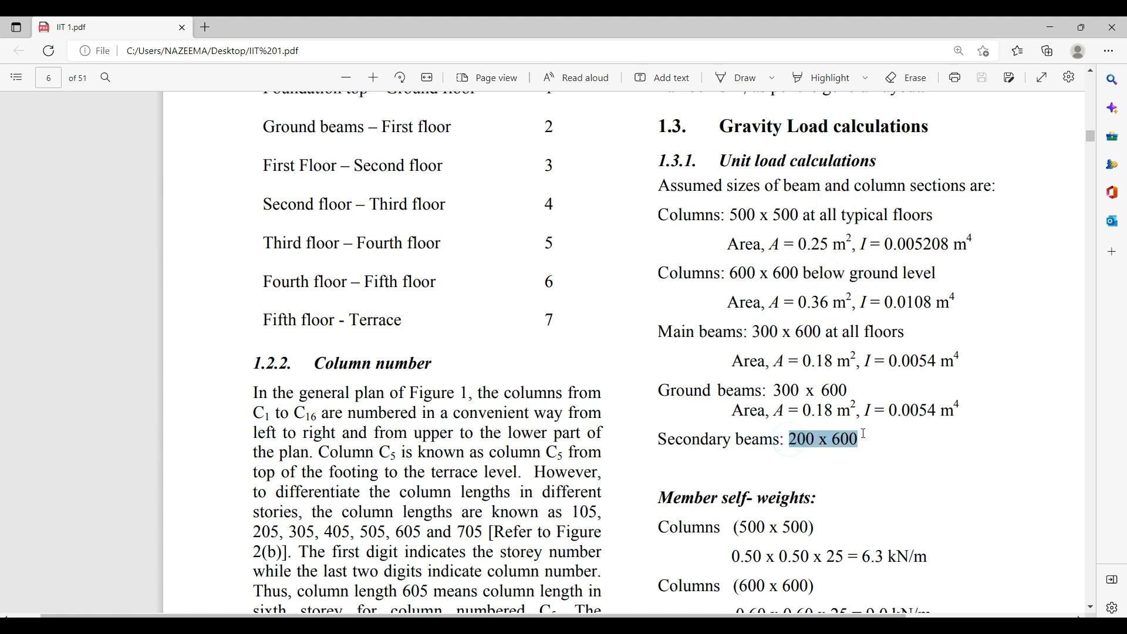
click(820, 454)
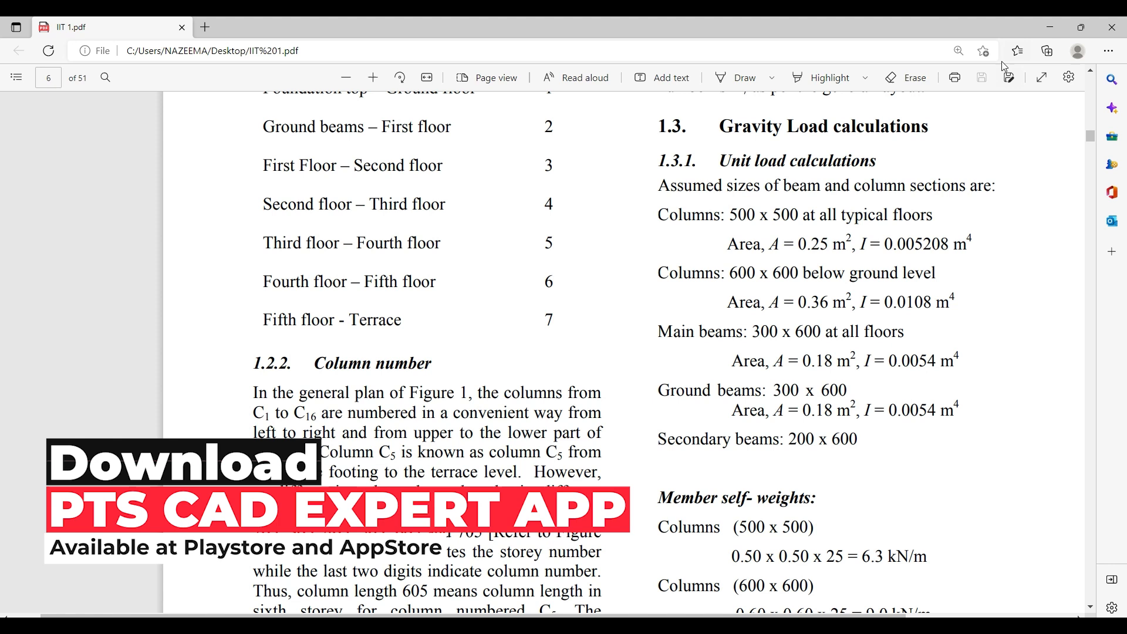
- Return to ETABS and check the list of defined materials, closing it without changes
click(1050, 29)
click(728, 196)
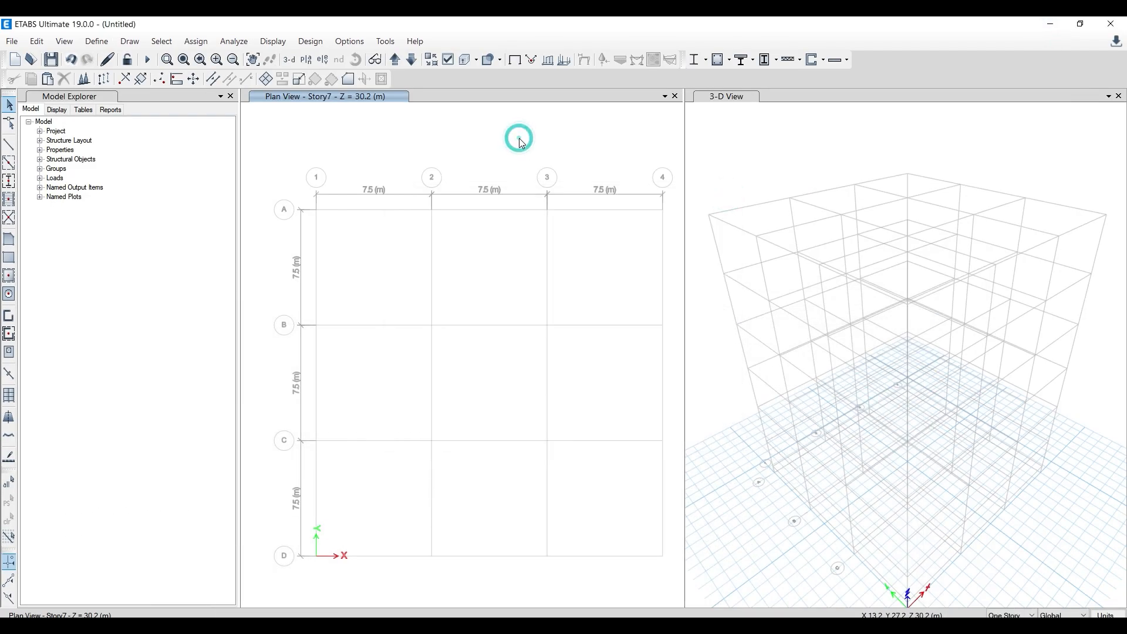
click(110, 45)
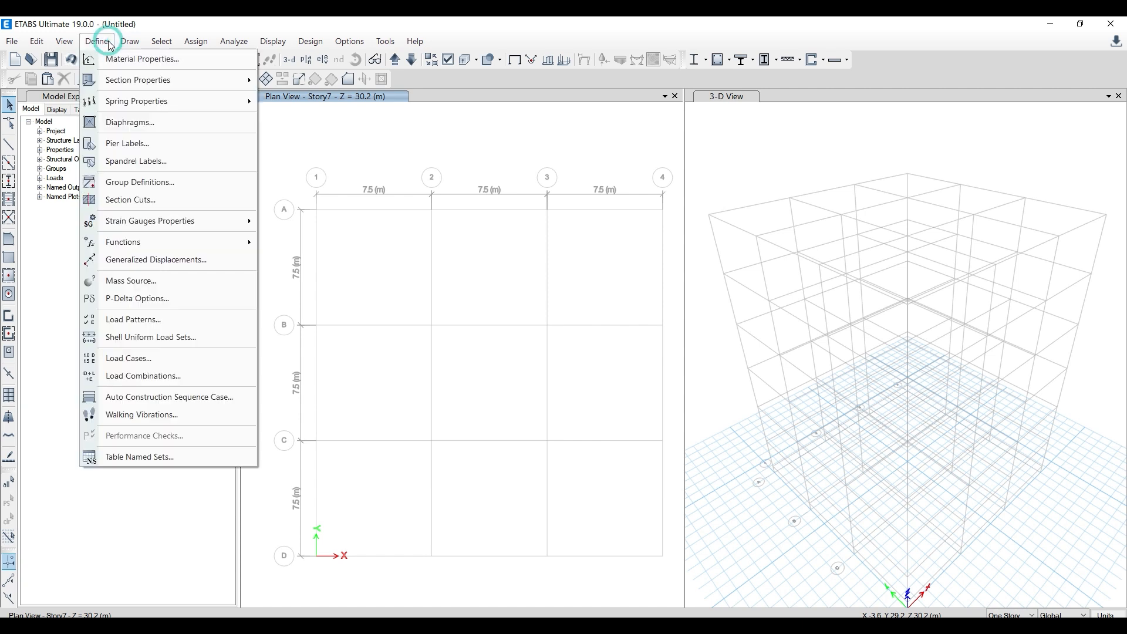
mouse_move(140, 86)
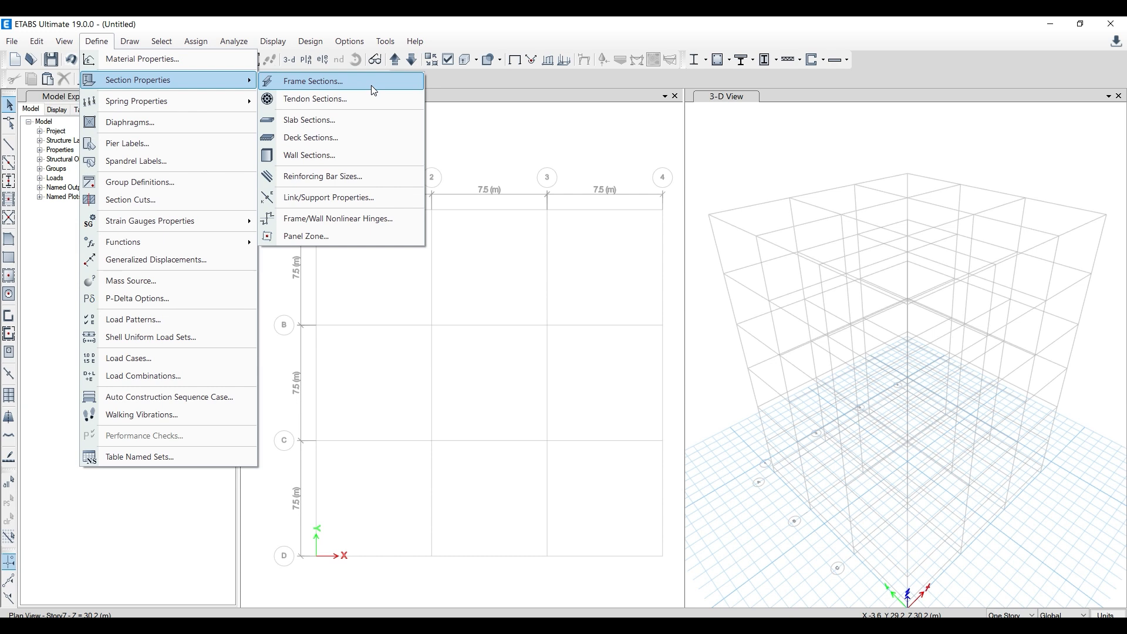
click(537, 163)
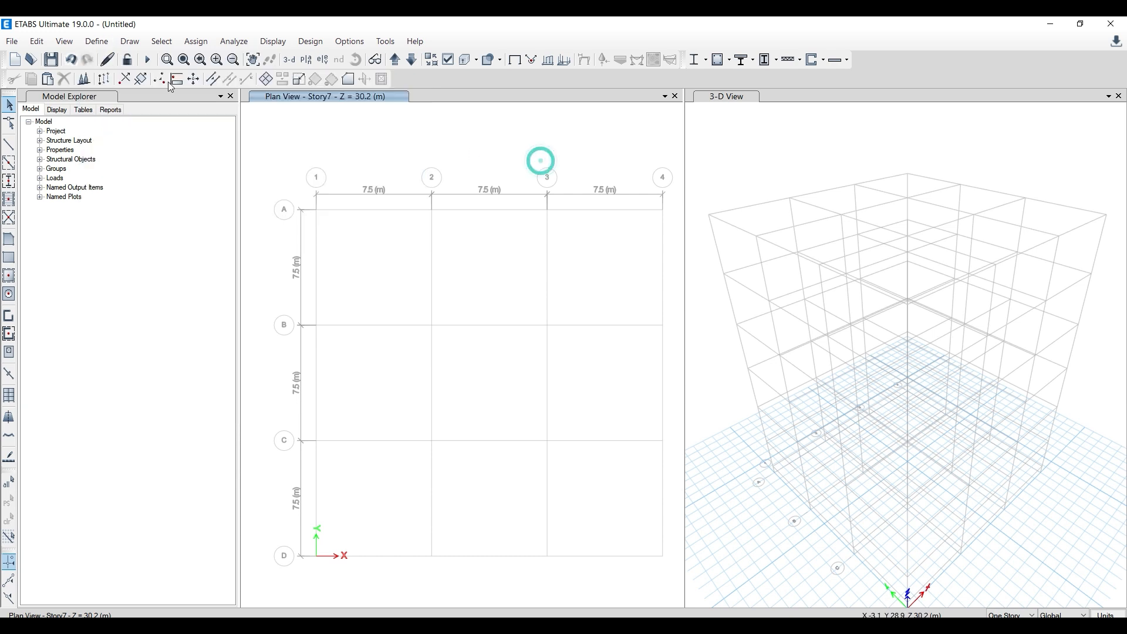
click(110, 45)
click(141, 59)
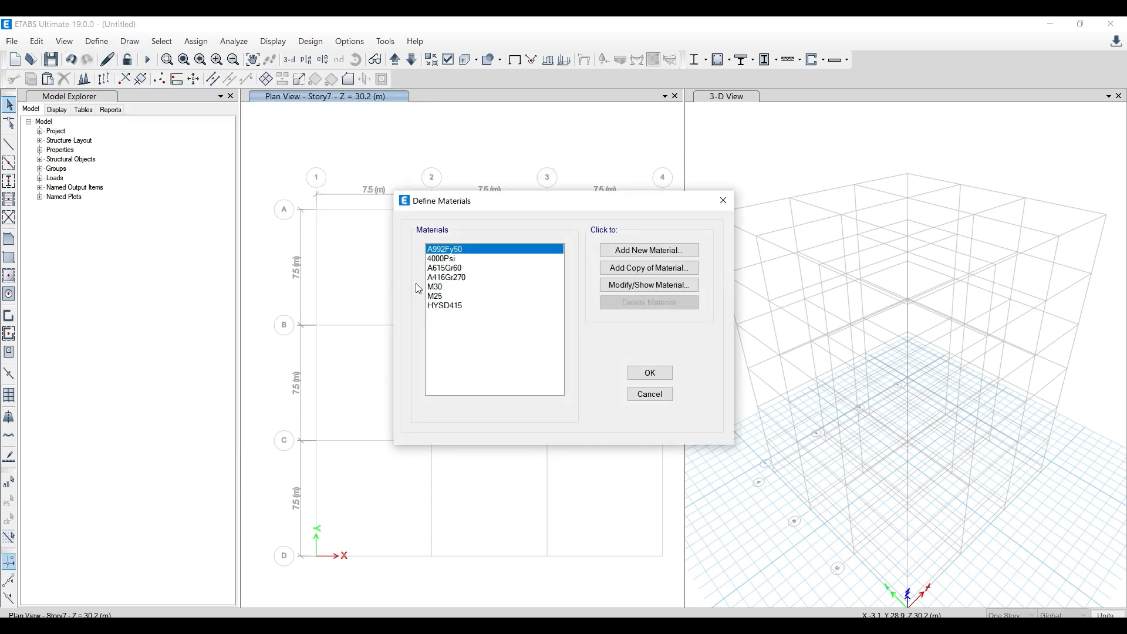
click(722, 201)
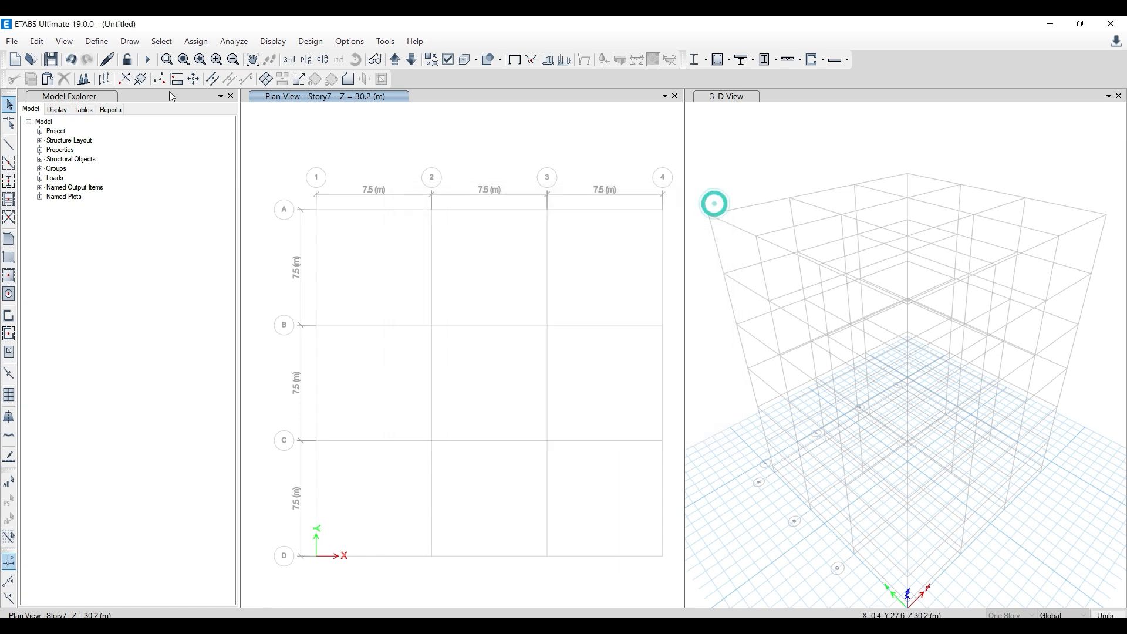
- Add a new concrete rectangular frame section named C 600*600 and assign it the M30 material
click(106, 42)
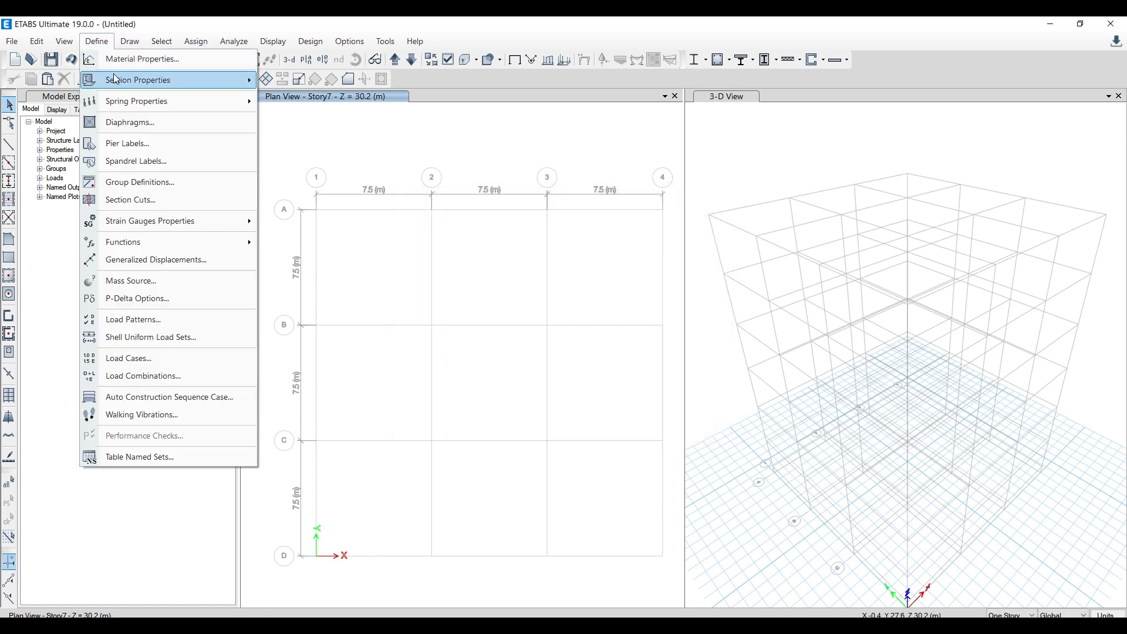
mouse_move(122, 87)
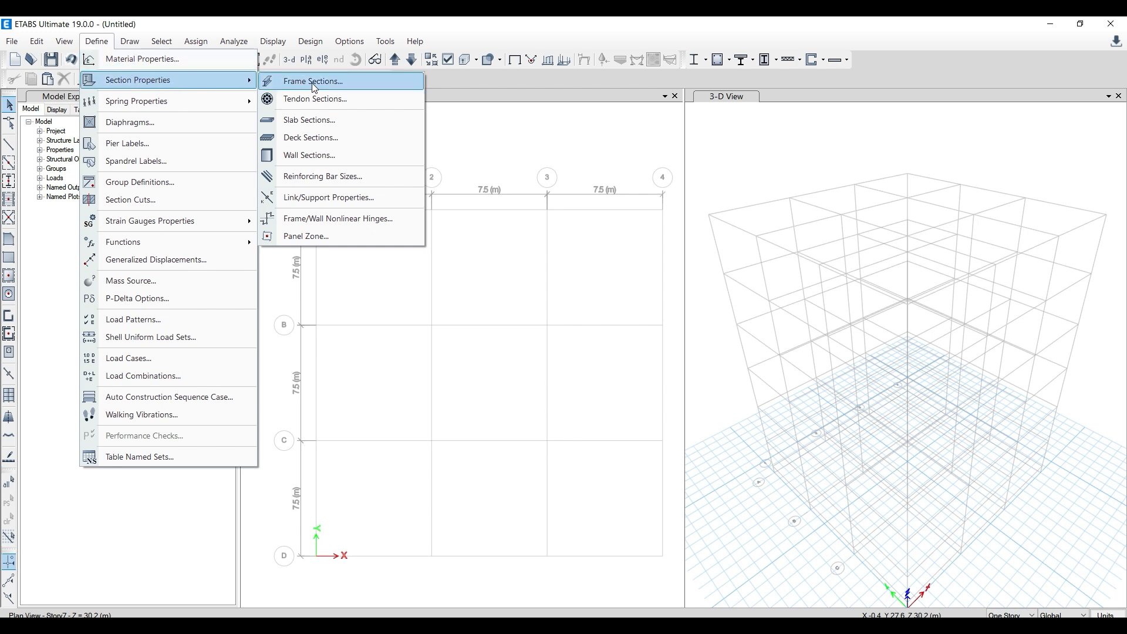
click(332, 83)
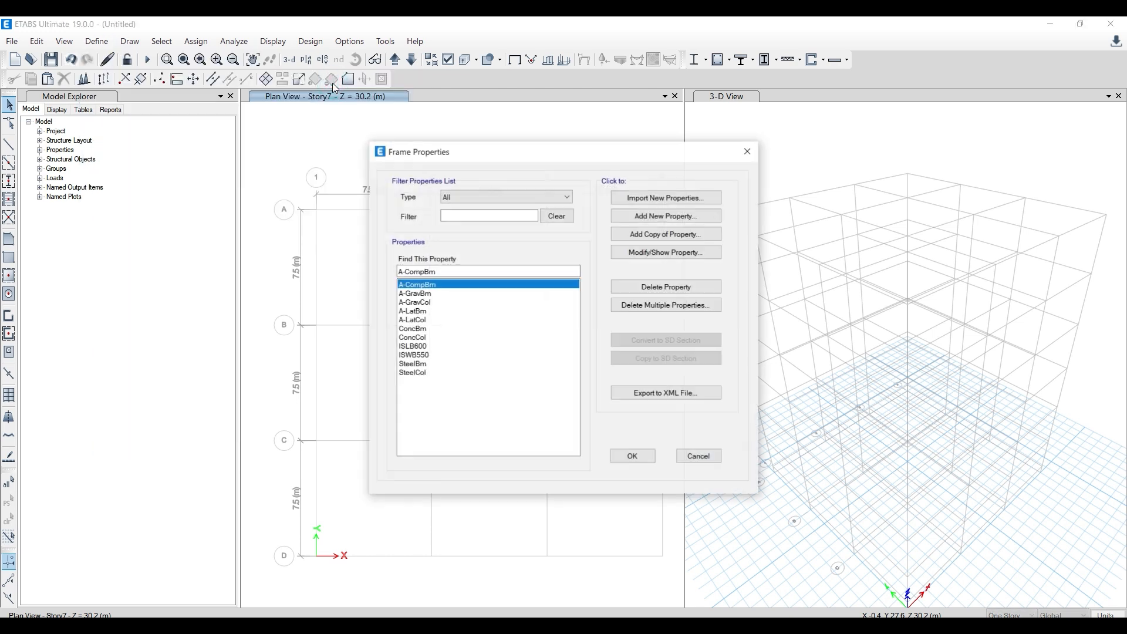
click(680, 218)
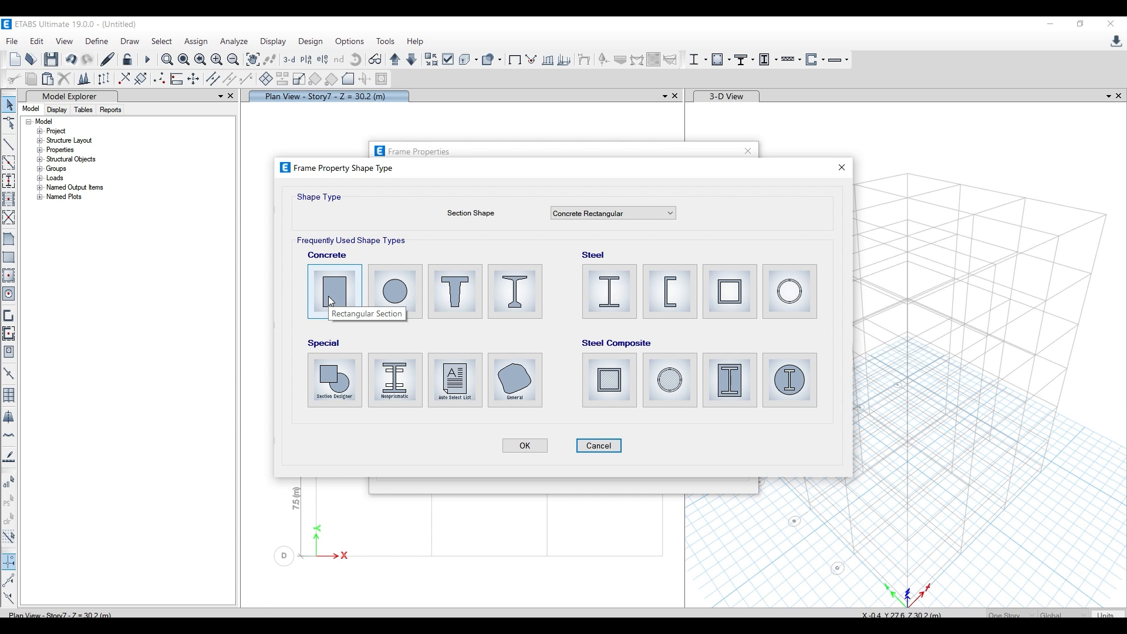
click(328, 296)
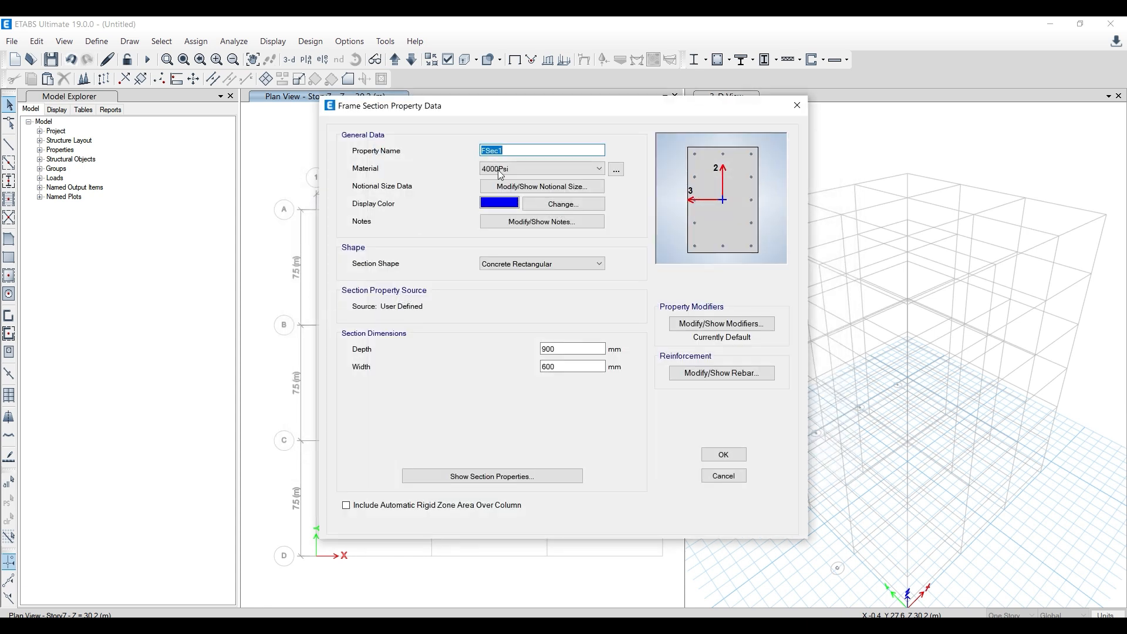
text(c)
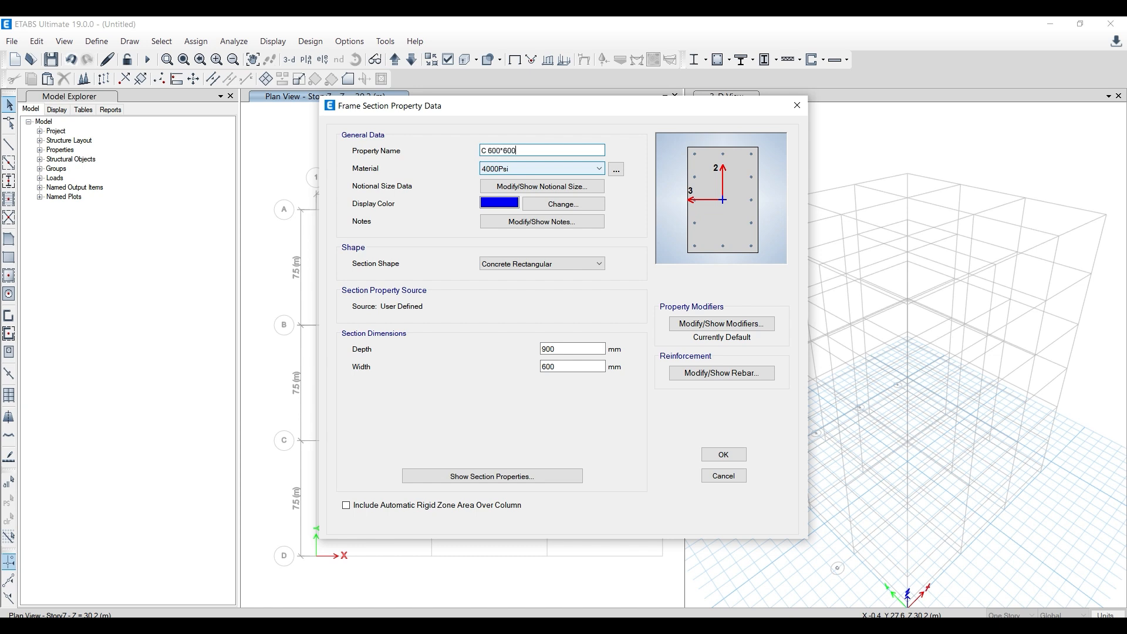
click(584, 166)
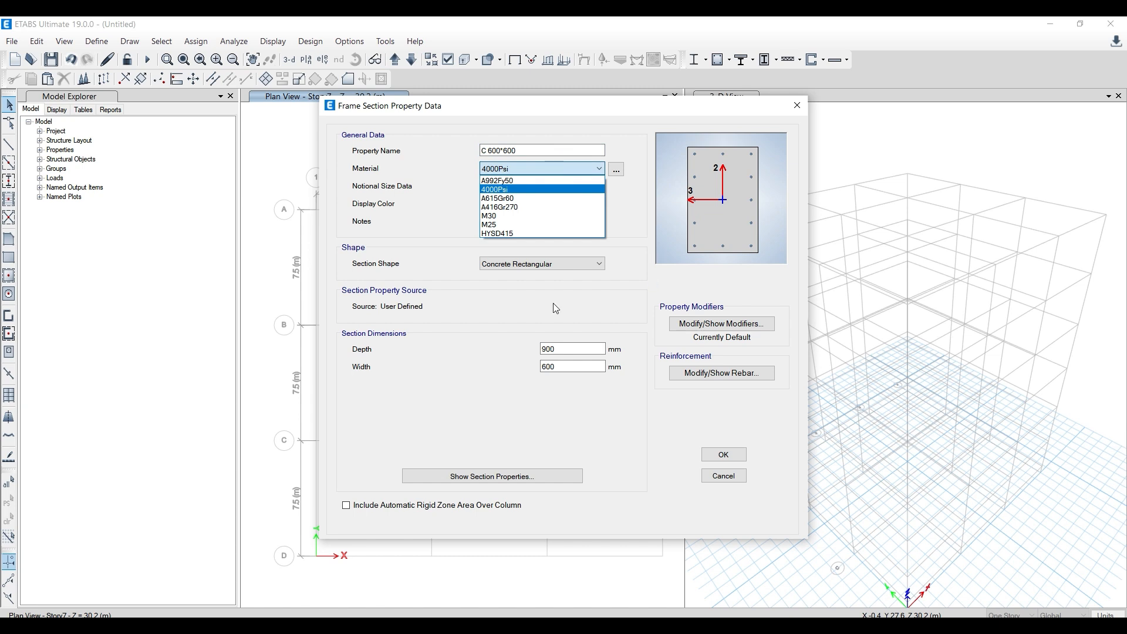
click(517, 218)
- Switch to IIT 1.pdf and check the concrete grade of the central columns and the below-ground column size, then return to ETABS
click(448, 302)
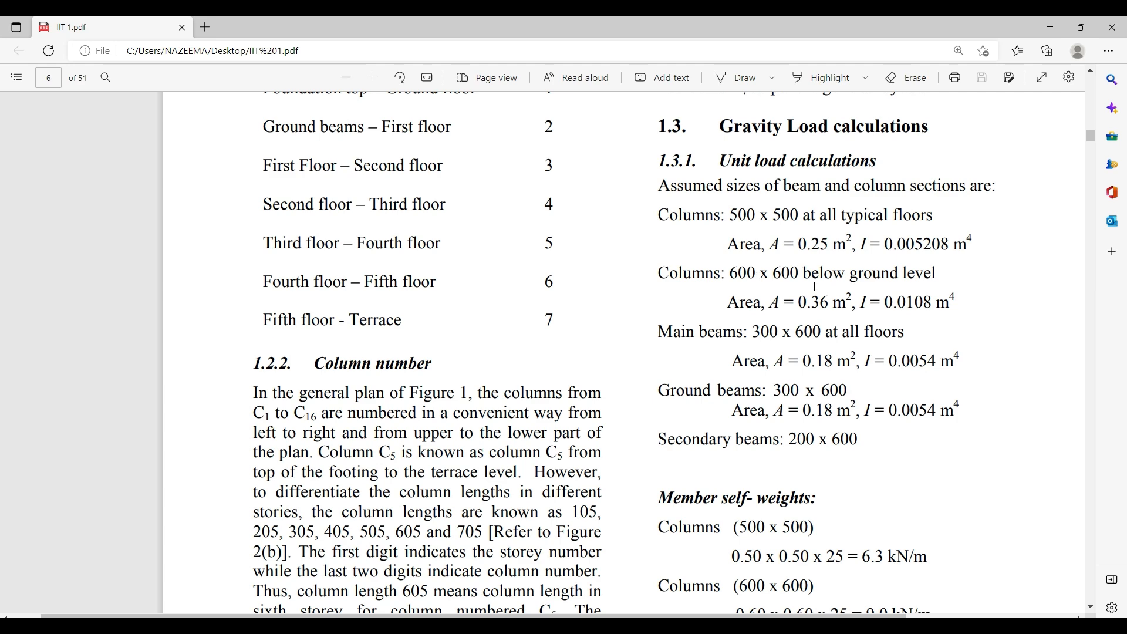
scroll(700, 306, up, 15)
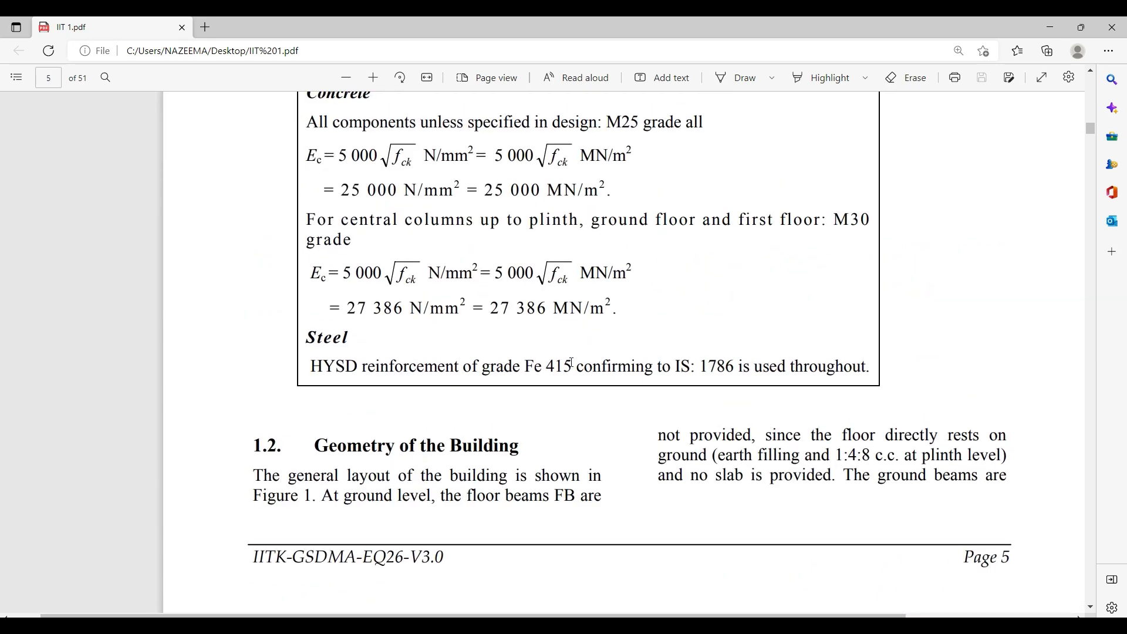
scroll(568, 364, up, 15)
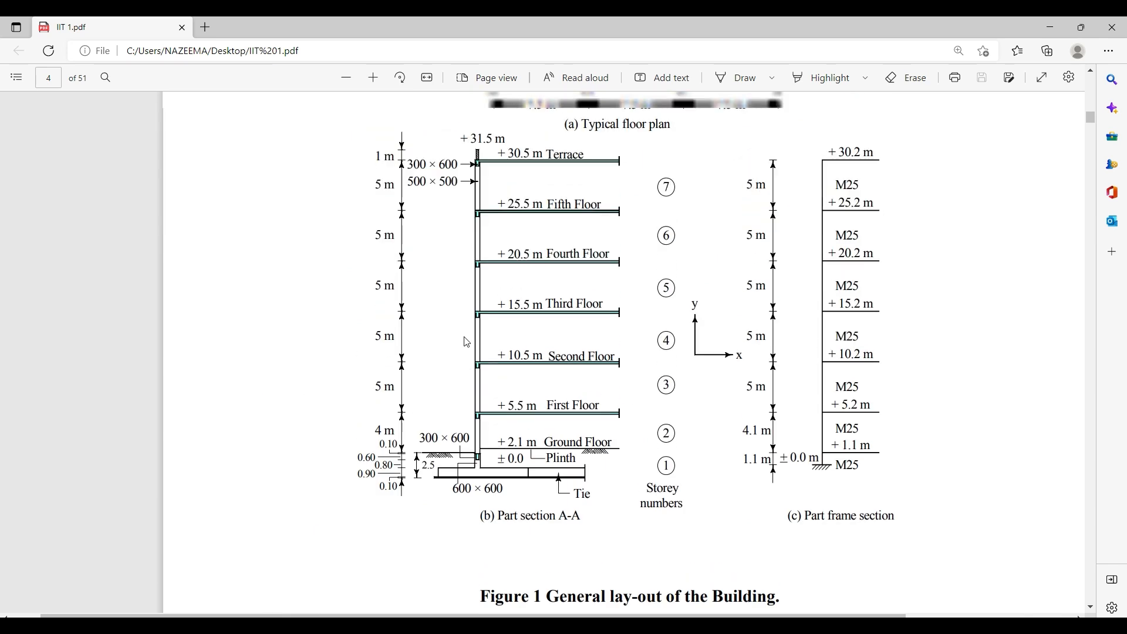
scroll(466, 342, up, 10)
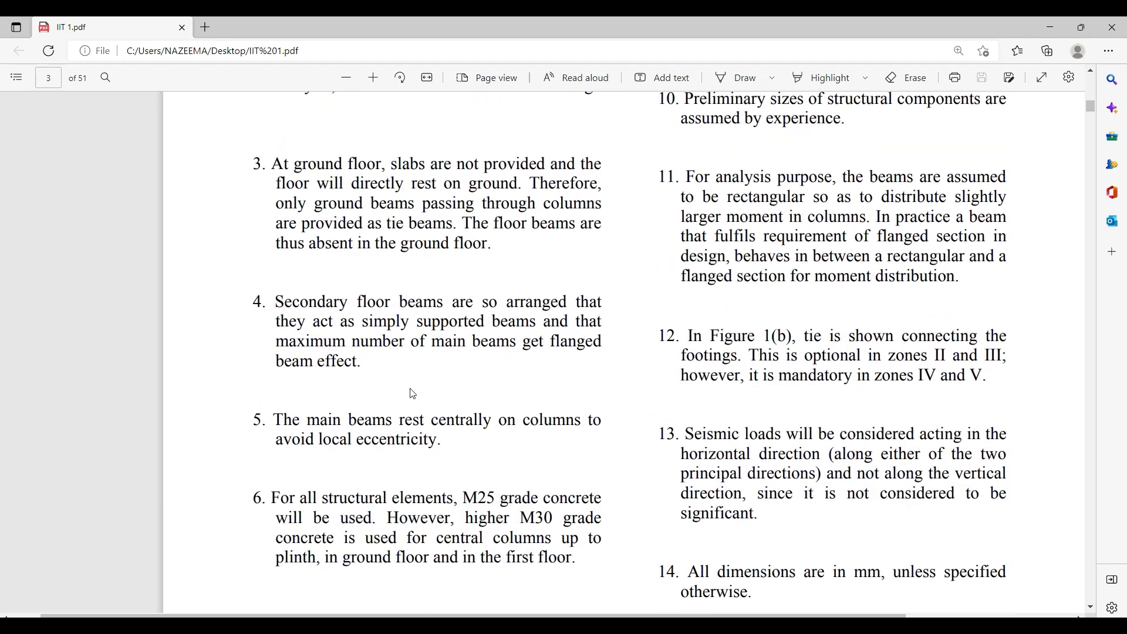
scroll(452, 454, down, 1)
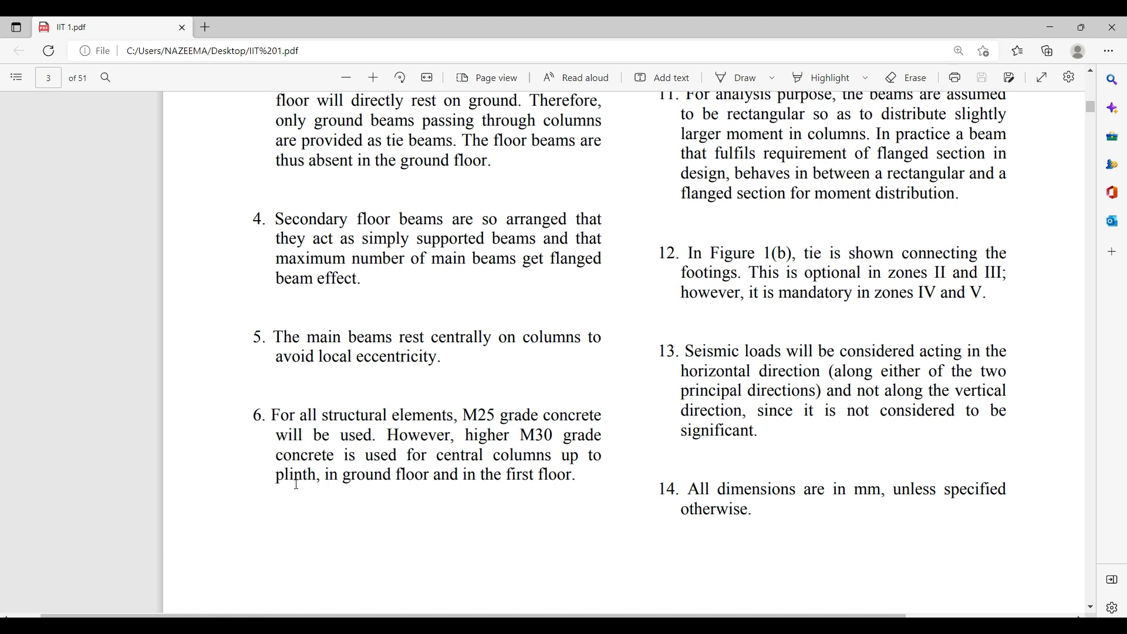
scroll(297, 485, down, 12)
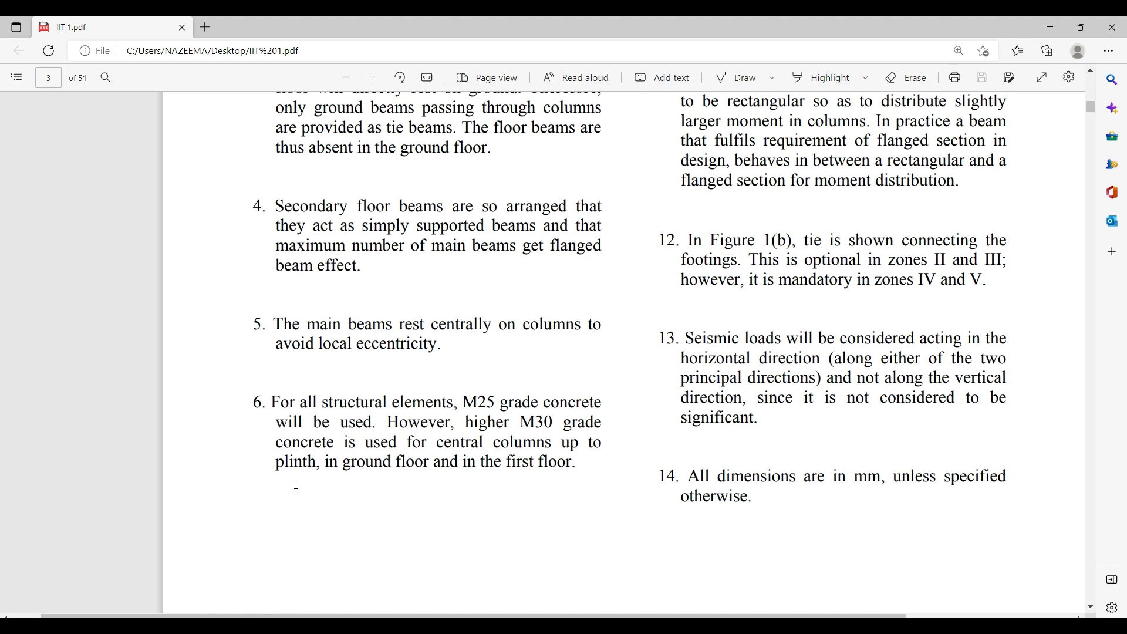
scroll(485, 477, down, 15)
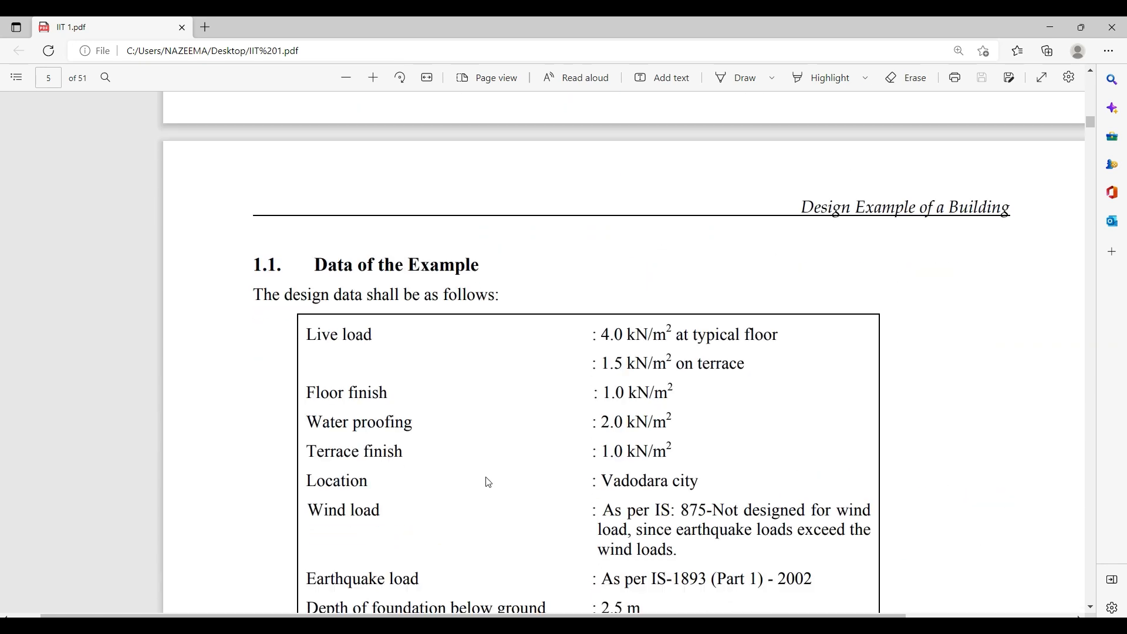
scroll(487, 482, down, 1)
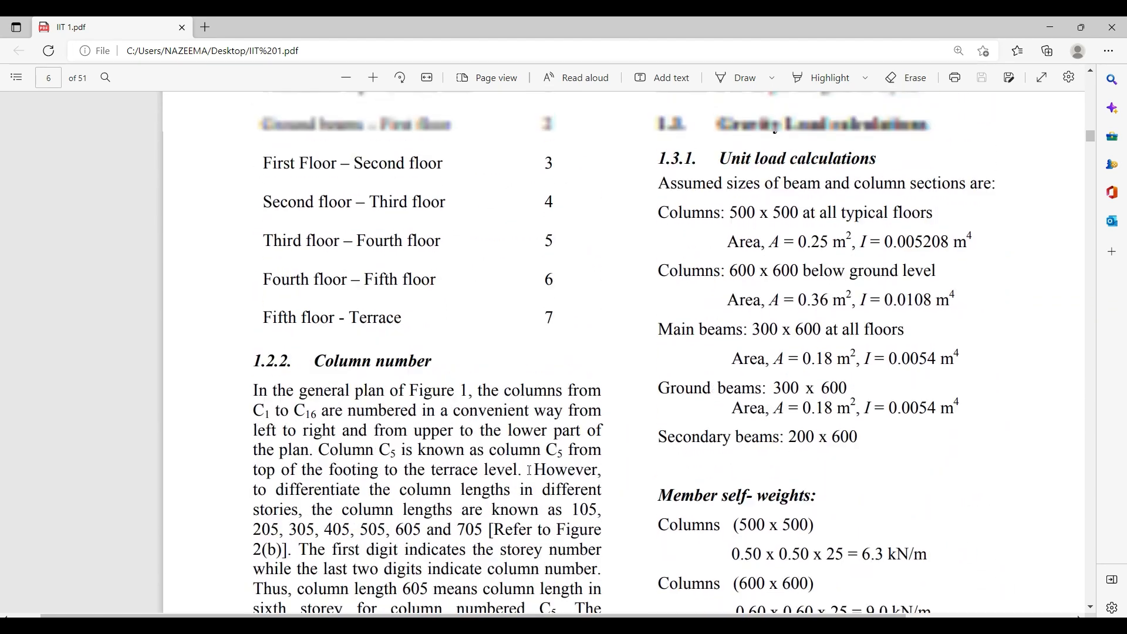
drag(805, 273, 832, 284)
click(832, 283)
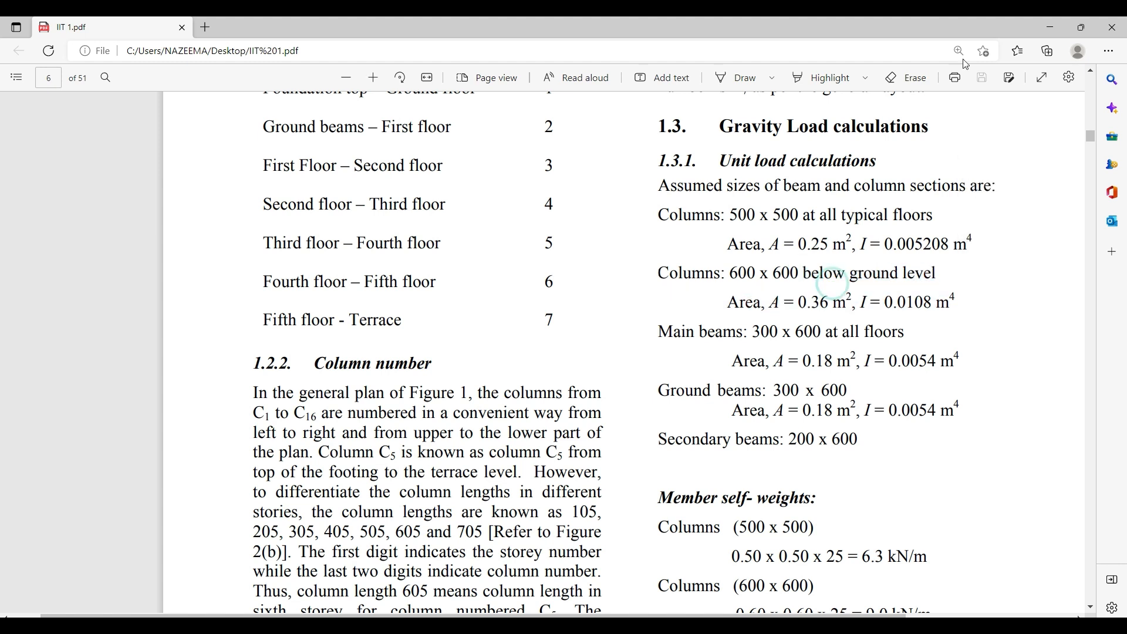
click(1050, 27)
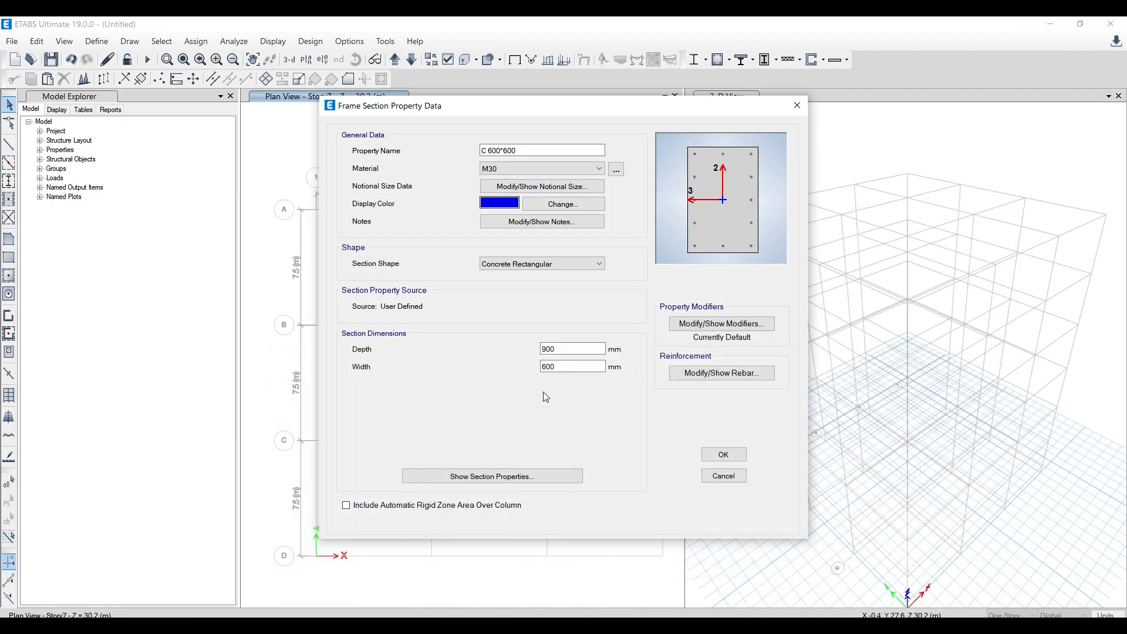
- Set the depth and width of the C 600*600 section to 600 mm each
double_click(563, 349)
text(6)
click(558, 367)
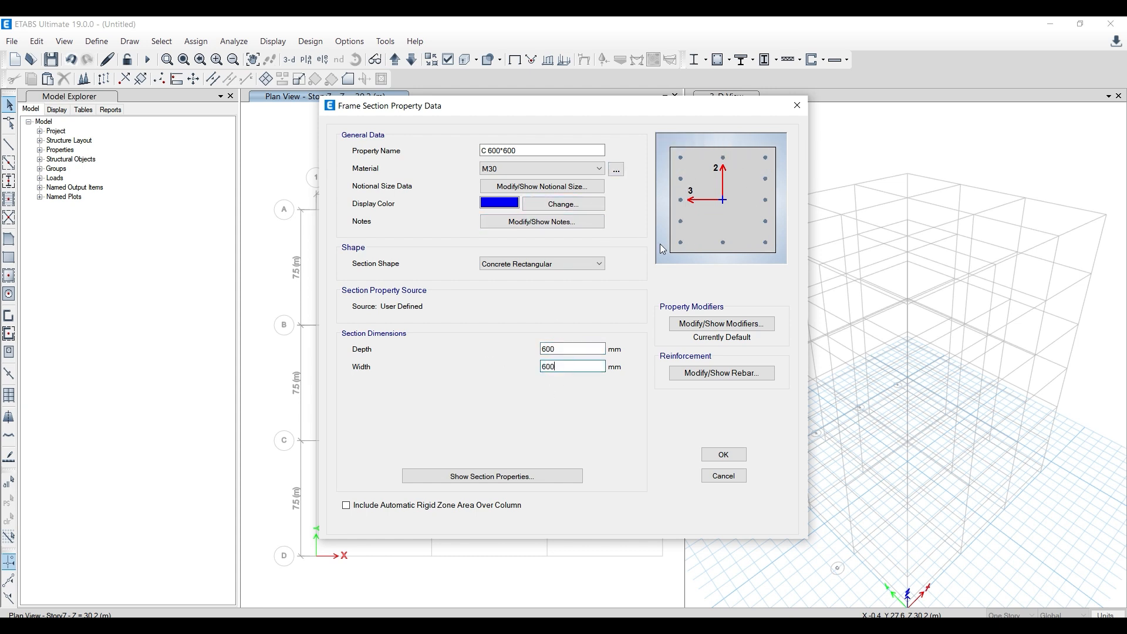
- Open the column section's reinforcement data and set HYSD415 as the material of both the longitudinal and confinement bars
click(726, 373)
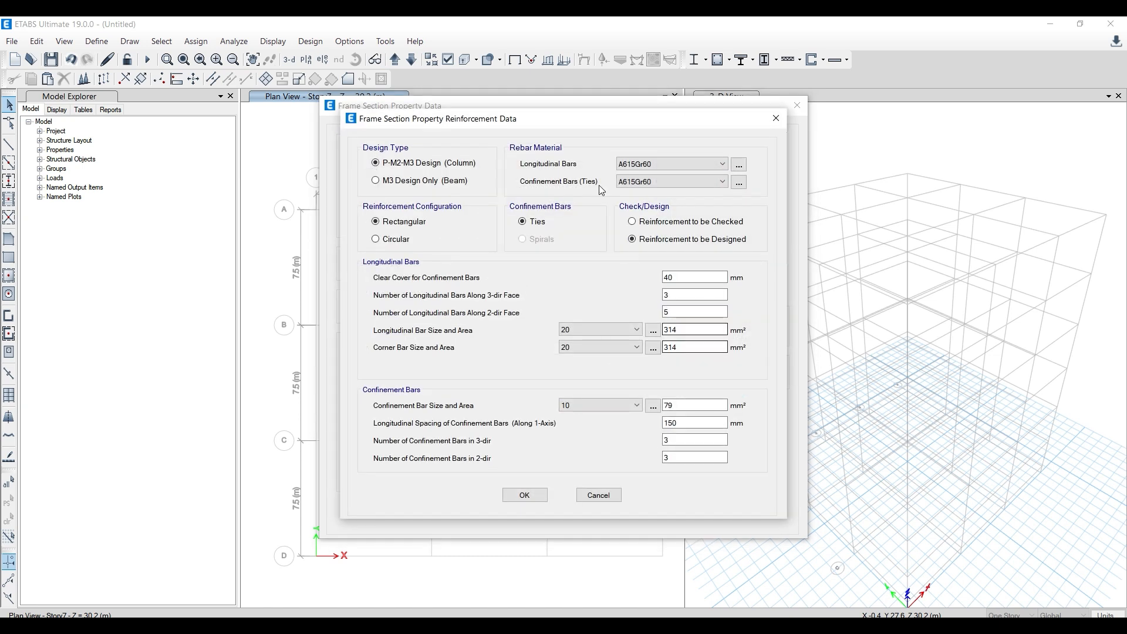
click(779, 120)
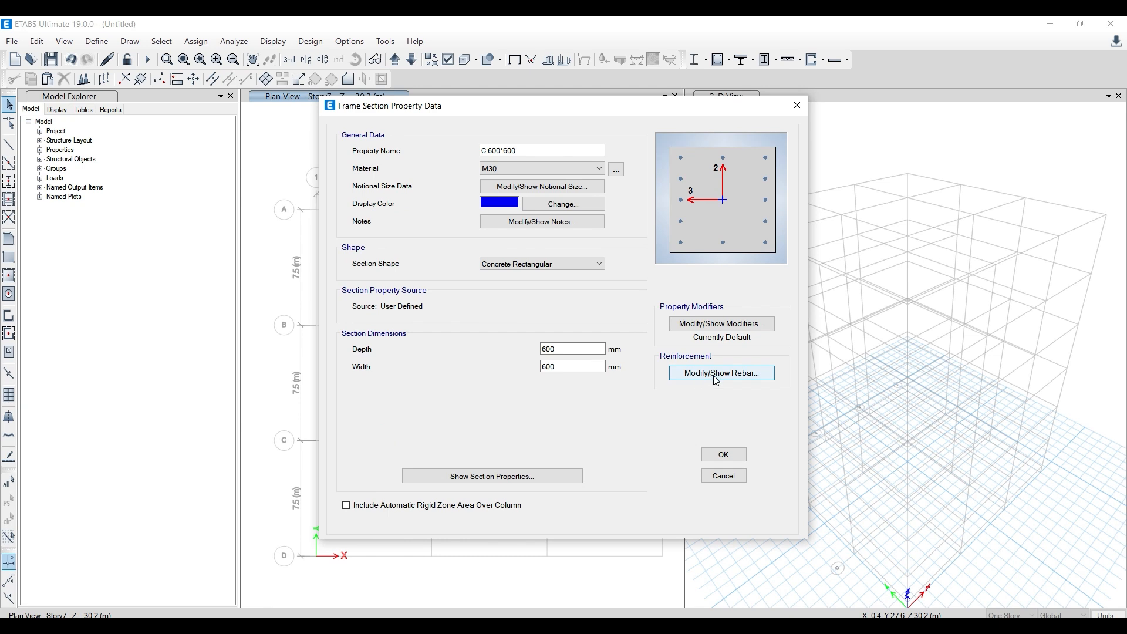
click(717, 375)
click(722, 164)
click(675, 185)
click(669, 182)
click(674, 201)
- Look over the building data in IIT 1.pdf, then return to ETABS and accept the reinforcement data and the C 600*600 section
click(624, 246)
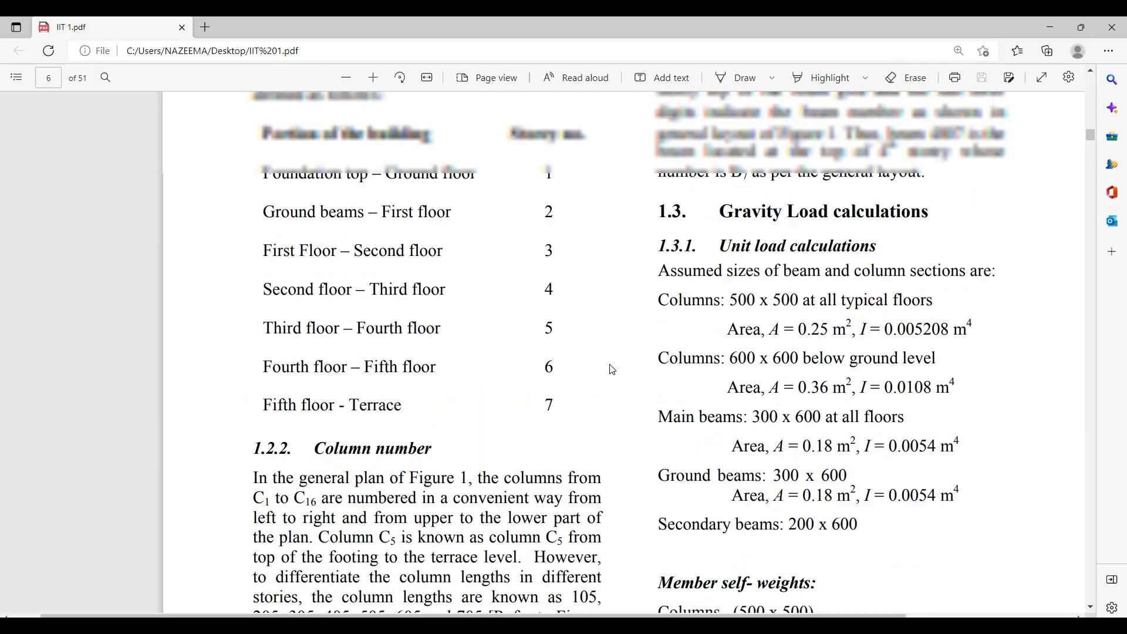
scroll(318, 102, up, 8)
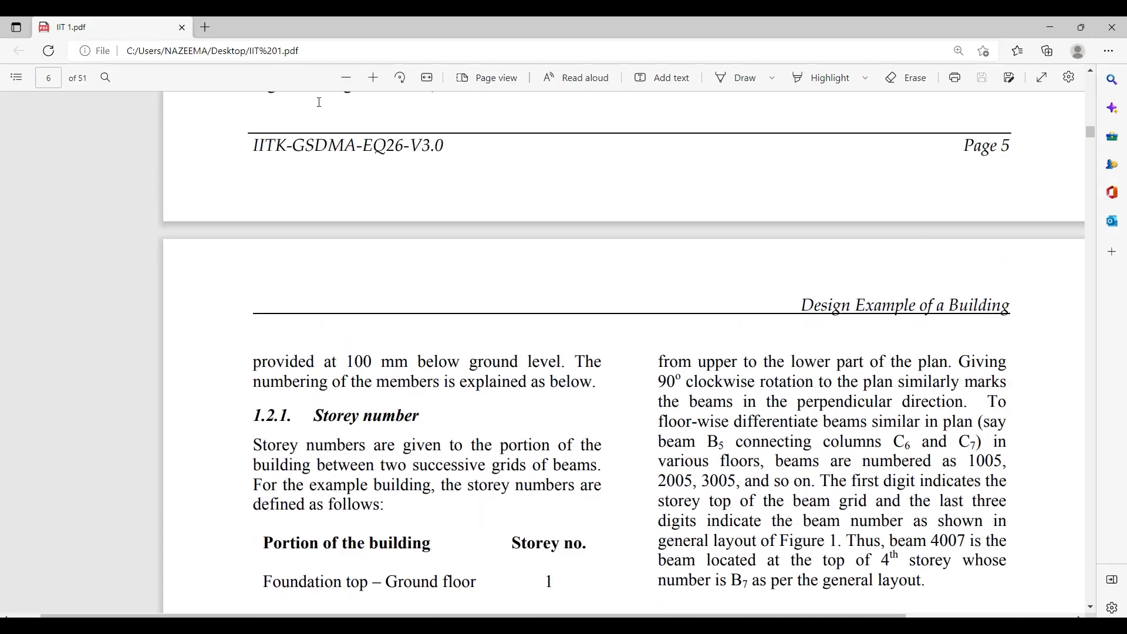
click(346, 78)
click(346, 78)
scroll(386, 408, up, 5)
scroll(386, 408, down, 5)
click(482, 418)
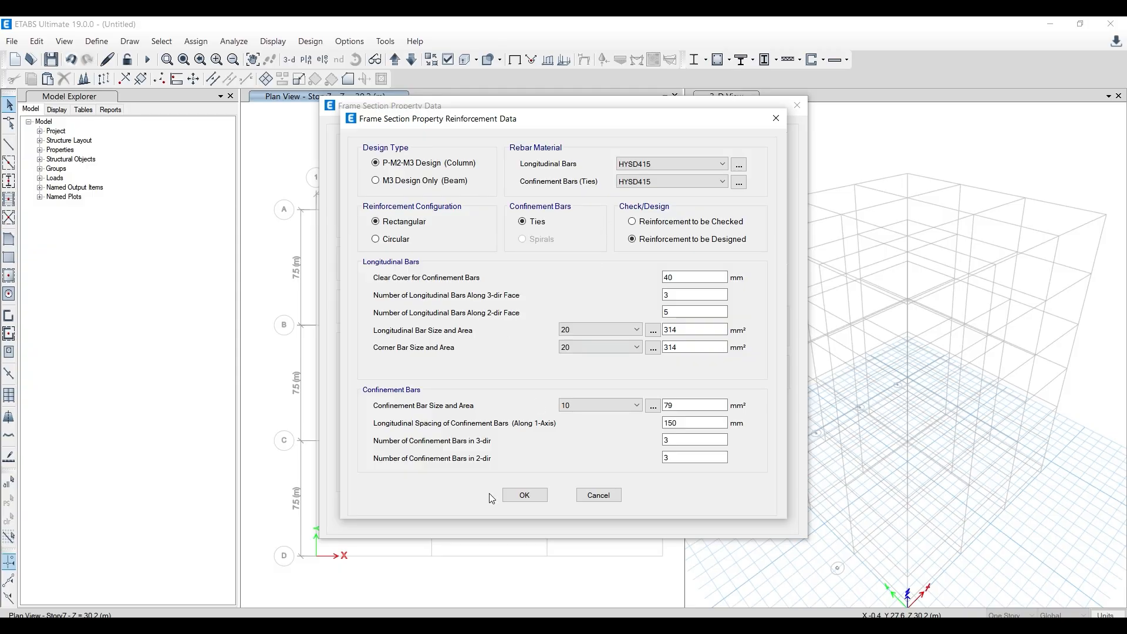
click(525, 495)
click(722, 456)
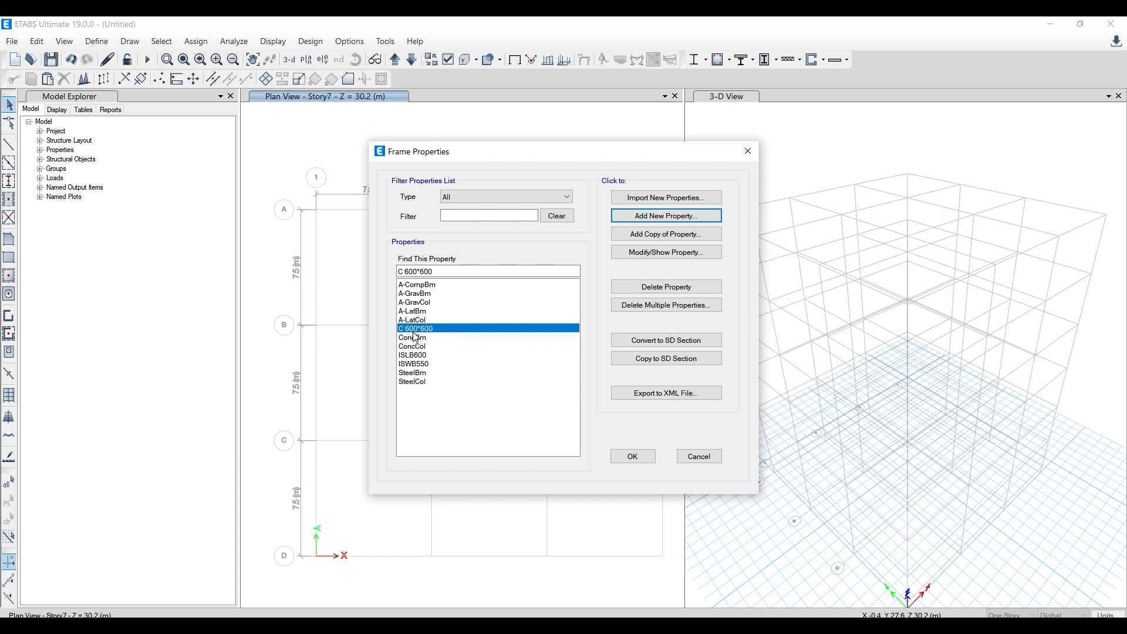
- Delete the frame sections A-CompBm, A-GravBm, A-GravCol, A-LatBm, A-LatCol, ConcBm, ConcCol, SteelBm and SteelCol together
click(412, 339)
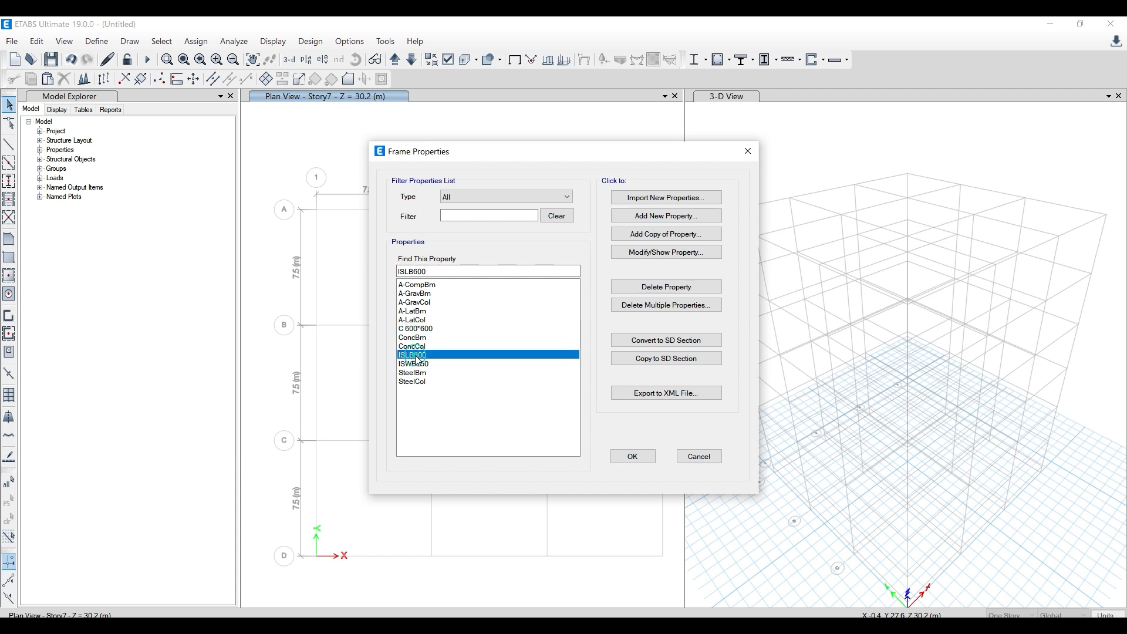
click(655, 306)
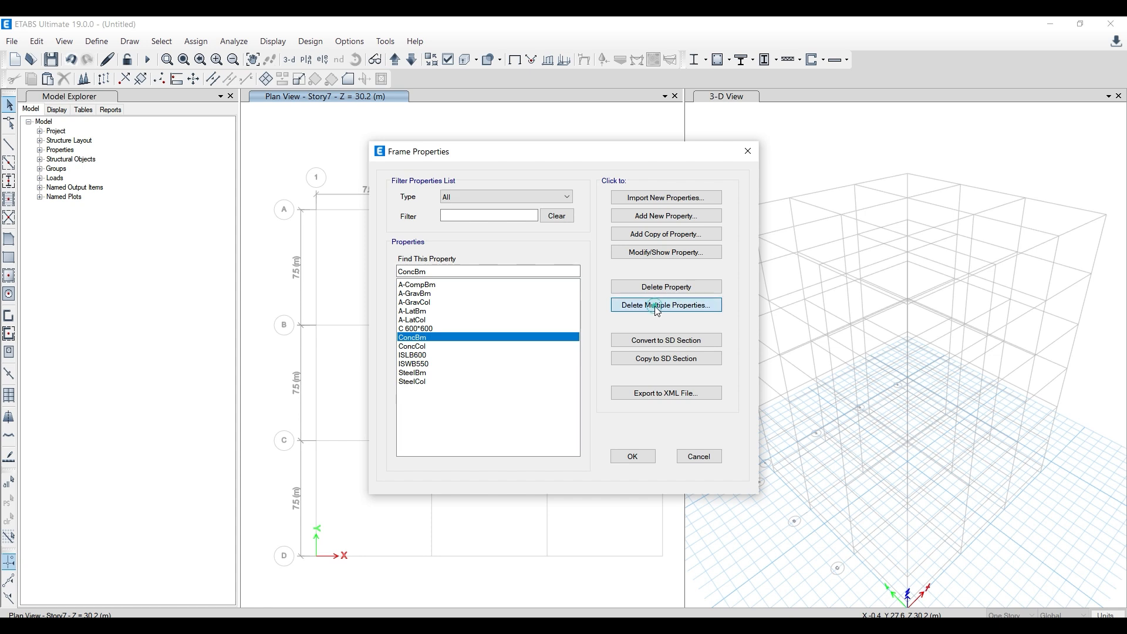
drag(516, 300, 512, 258)
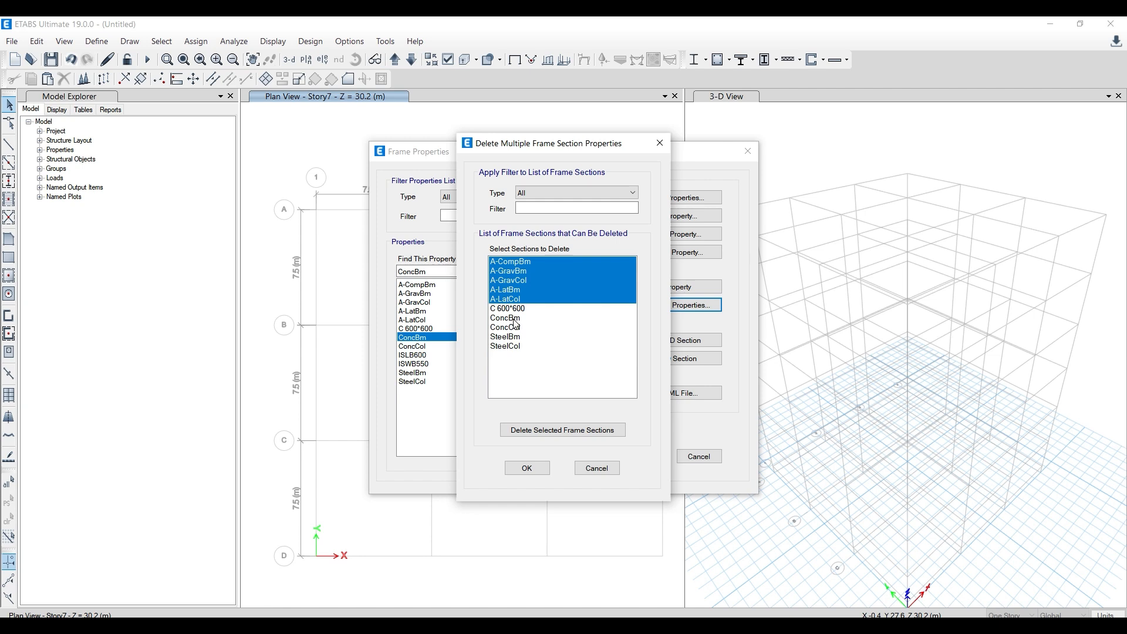
ctrl+drag(514, 320, 512, 346)
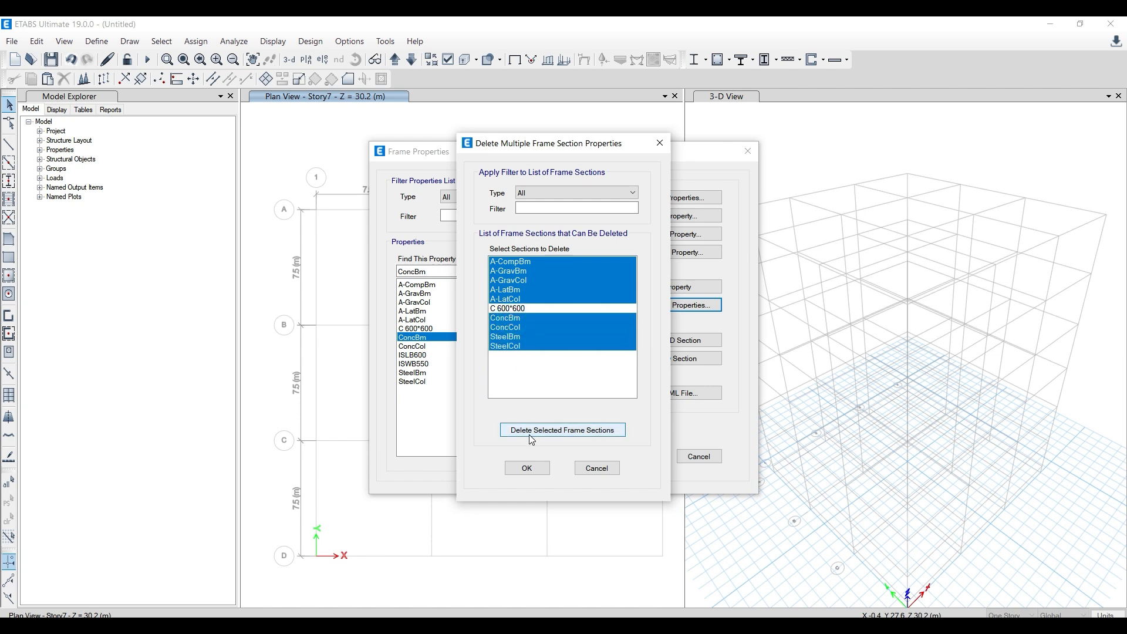
click(578, 435)
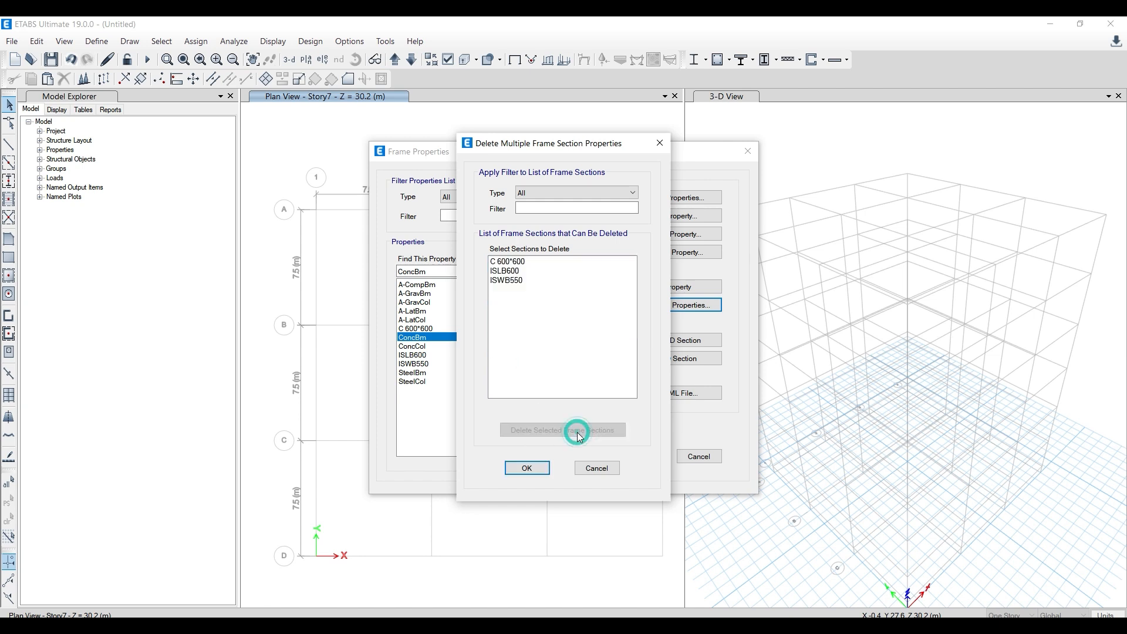
- Delete the ISLB600 and ISWB550 frame sections as well and accept the multiple deletion
click(505, 273)
click(539, 432)
click(527, 468)
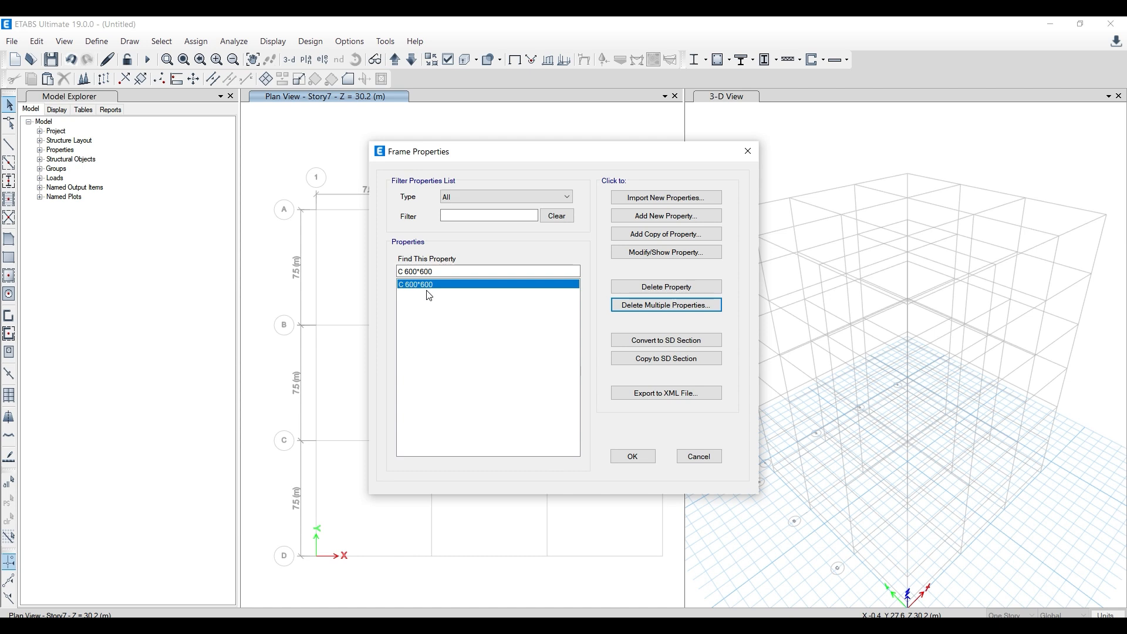
- Add a copy of the C 600*600 section and check the copy's reinforcement data
click(426, 290)
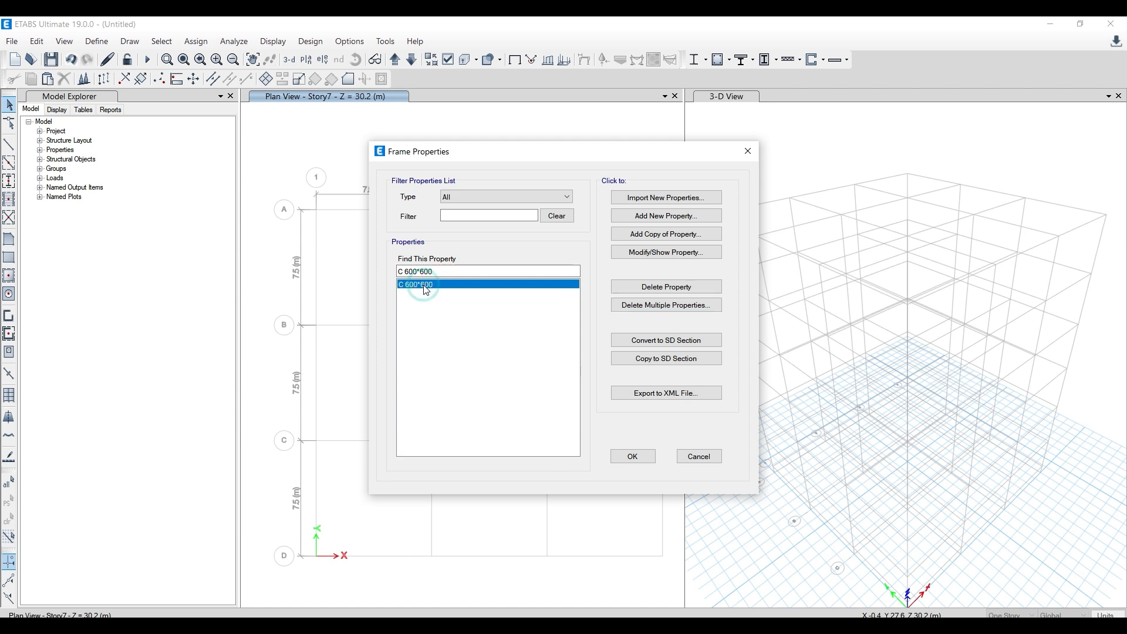
click(676, 234)
click(715, 374)
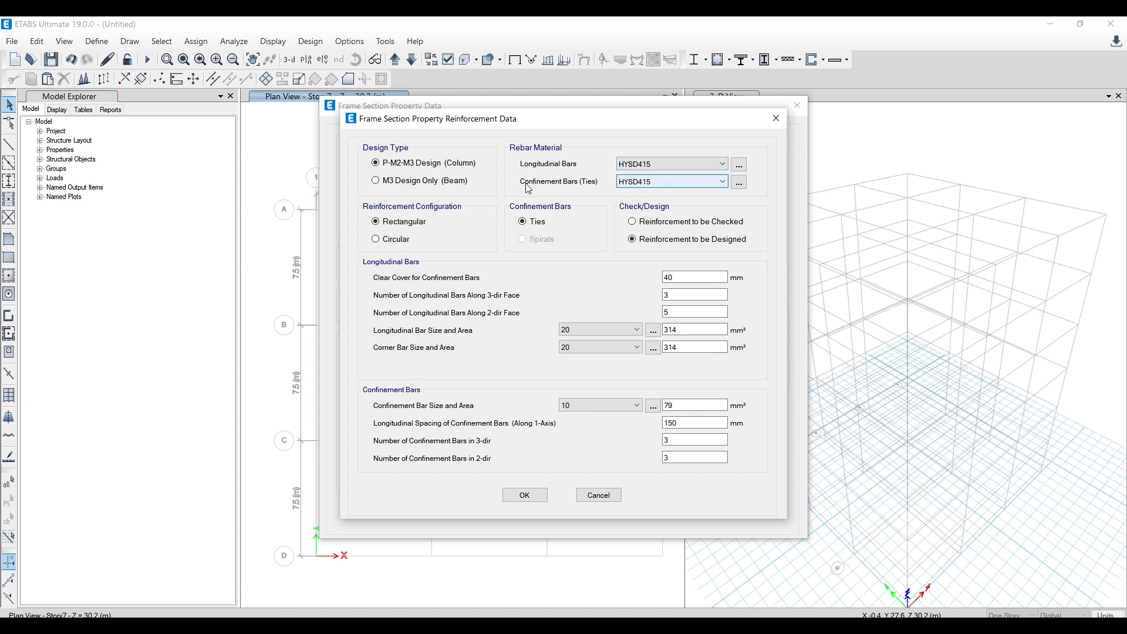
click(775, 118)
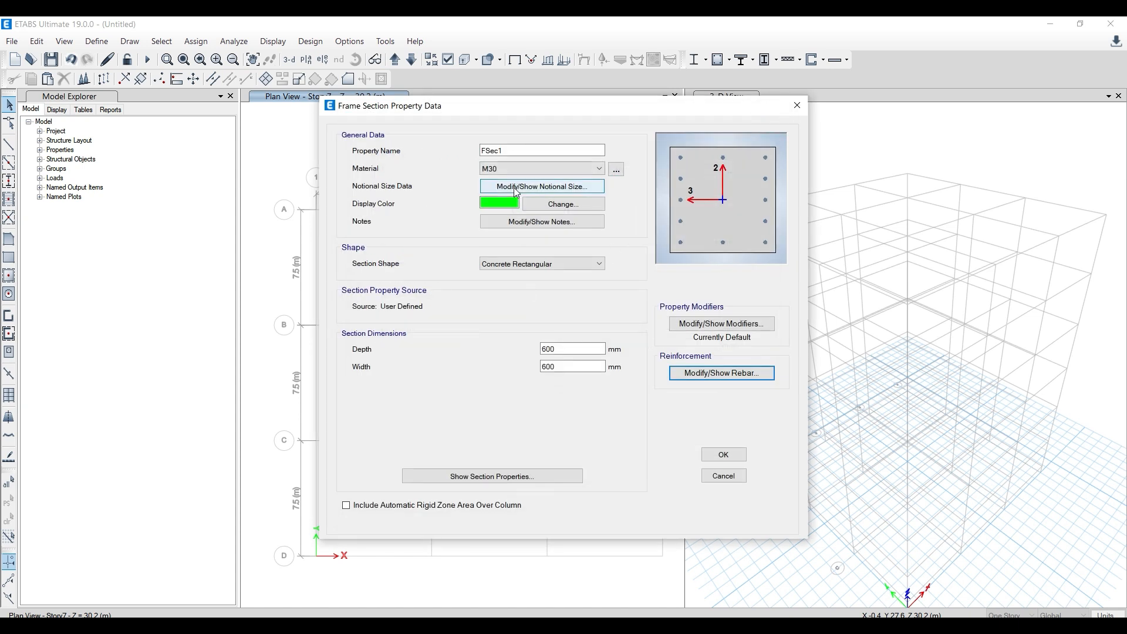
- Name the copied column section C 500*500 and set its material to M25
double_click(499, 151)
text(c)
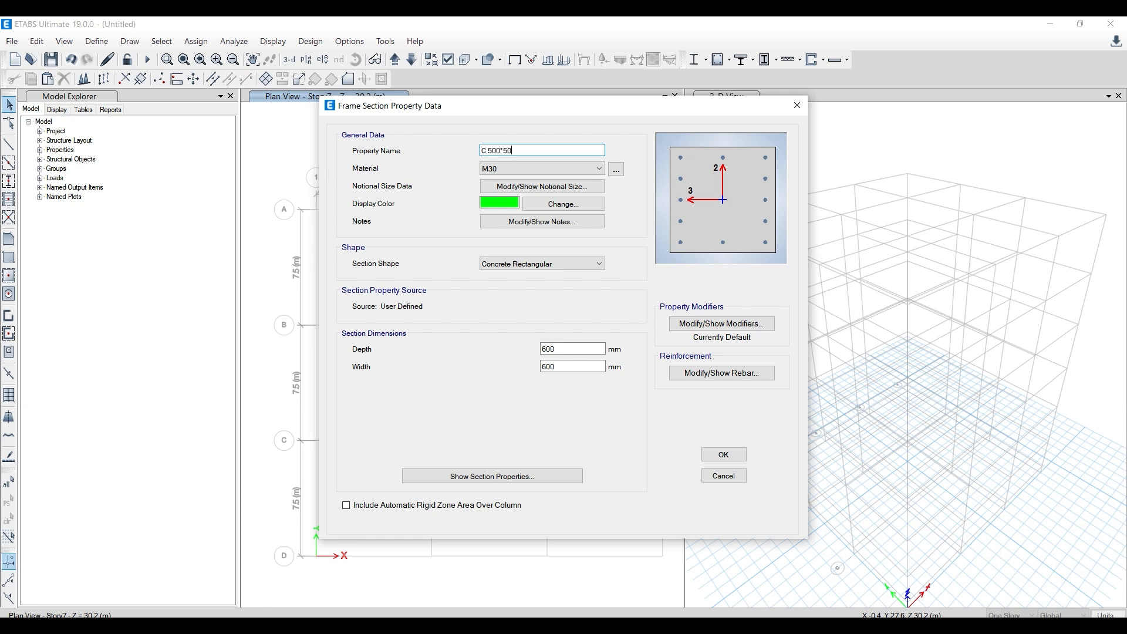
click(566, 168)
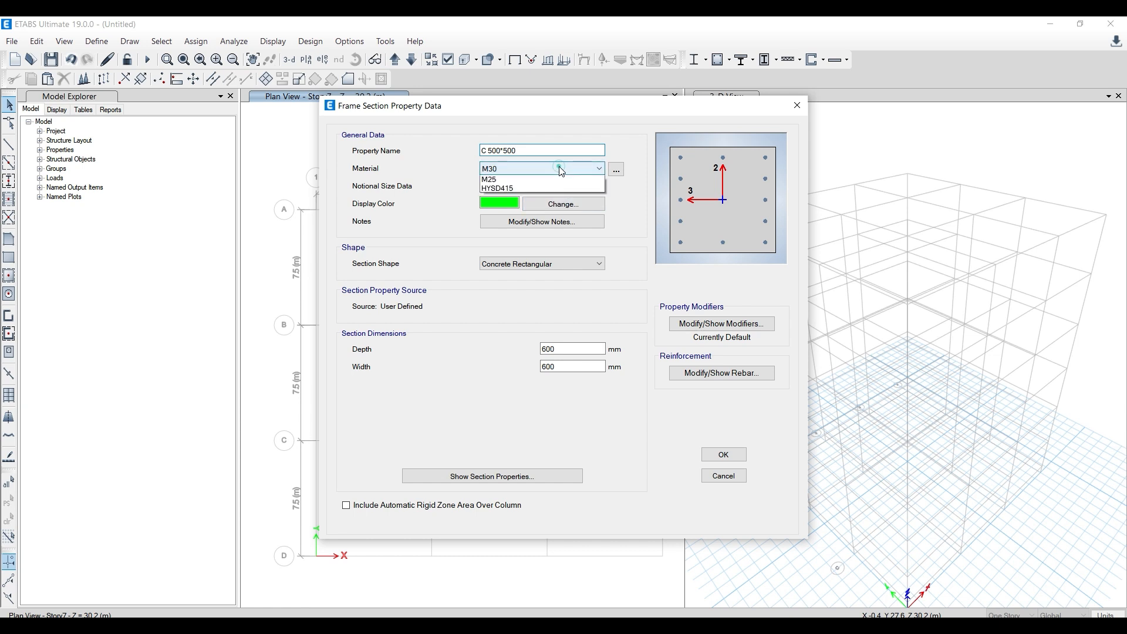
click(536, 224)
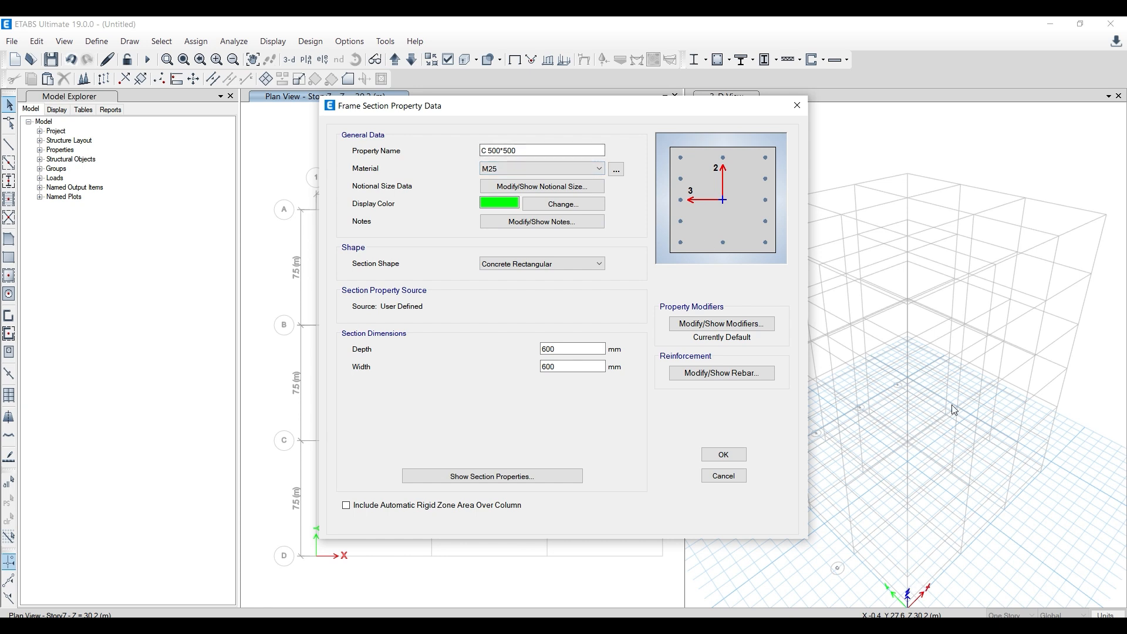
- Open the depth of the C 500*500 section for editing
double_click(561, 349)
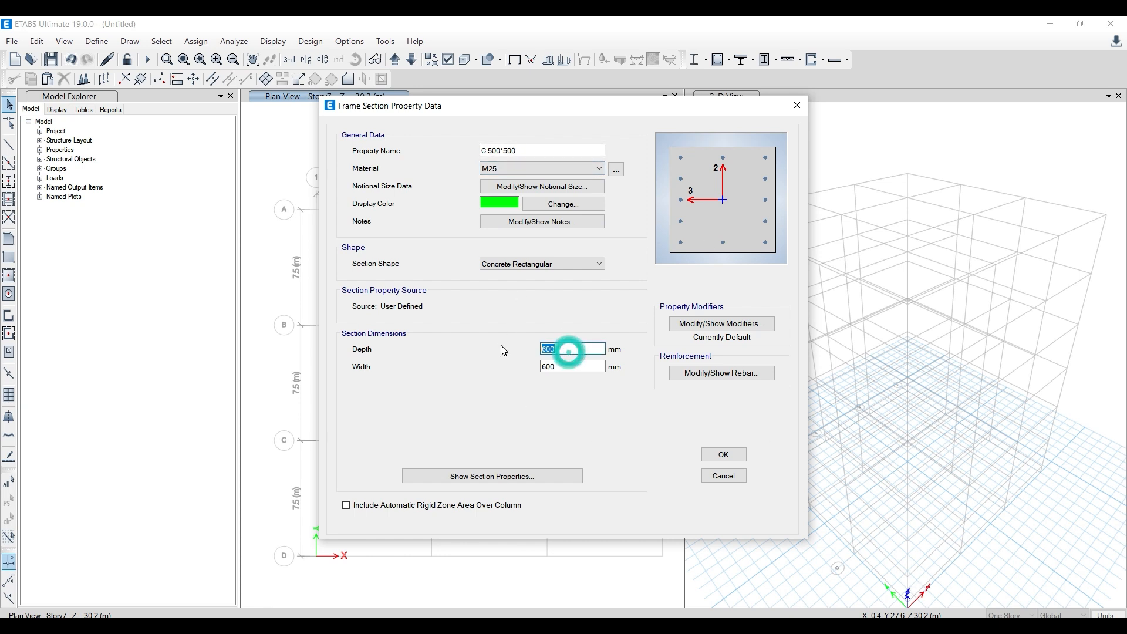
- Set the depth and width of the C 500*500 column section to 500 mm each and accept the section
text(500)
double_click(551, 366)
text(5)
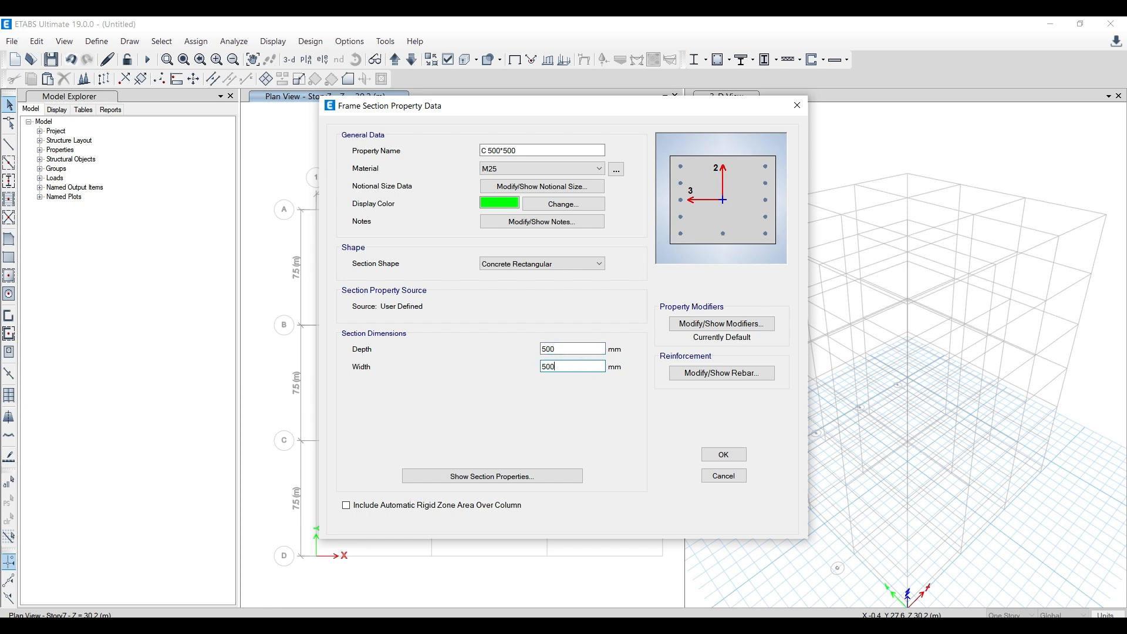
text(00)
click(517, 390)
click(579, 352)
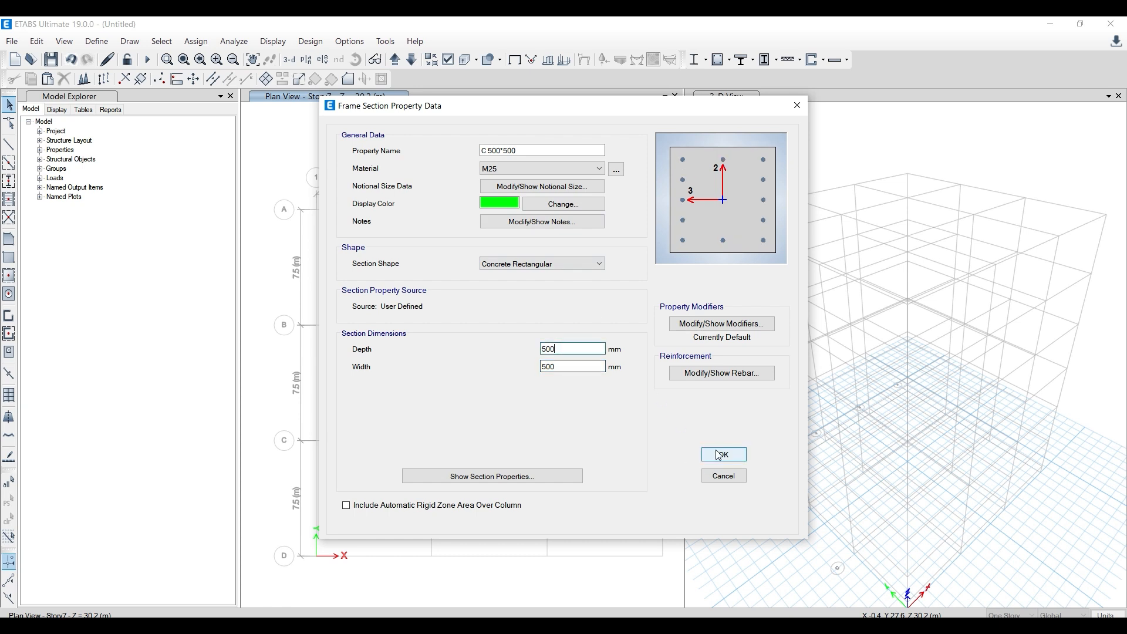
click(725, 456)
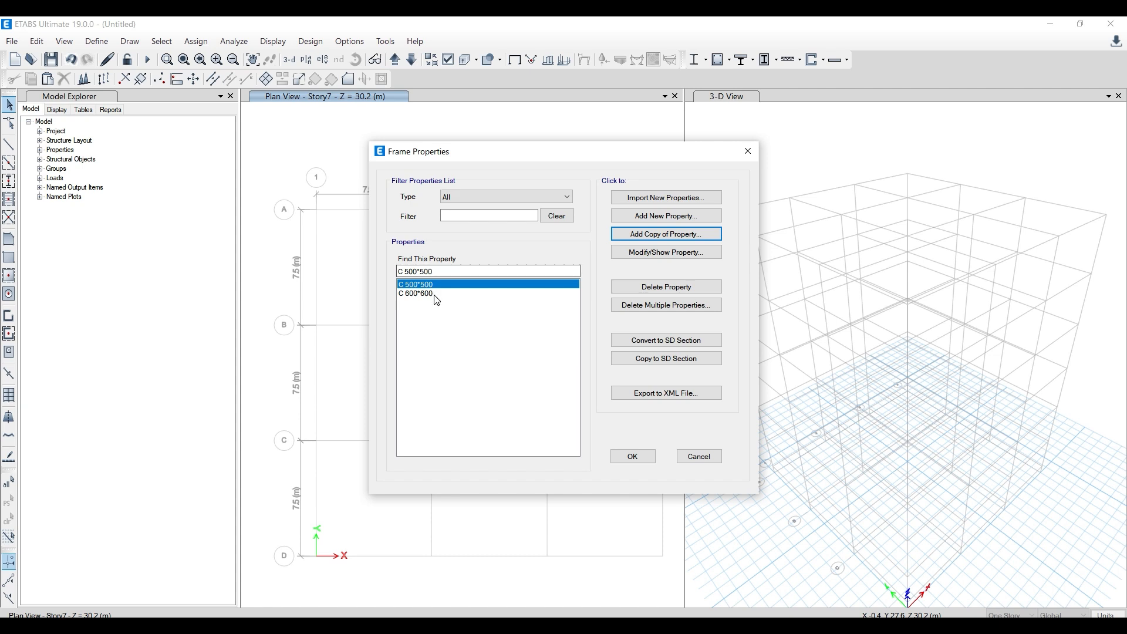
- Switch to IIT 1.pdf in the browser and check the assumed main, ground and secondary beam sizes, returning to ETABS
key(alt+Tab)
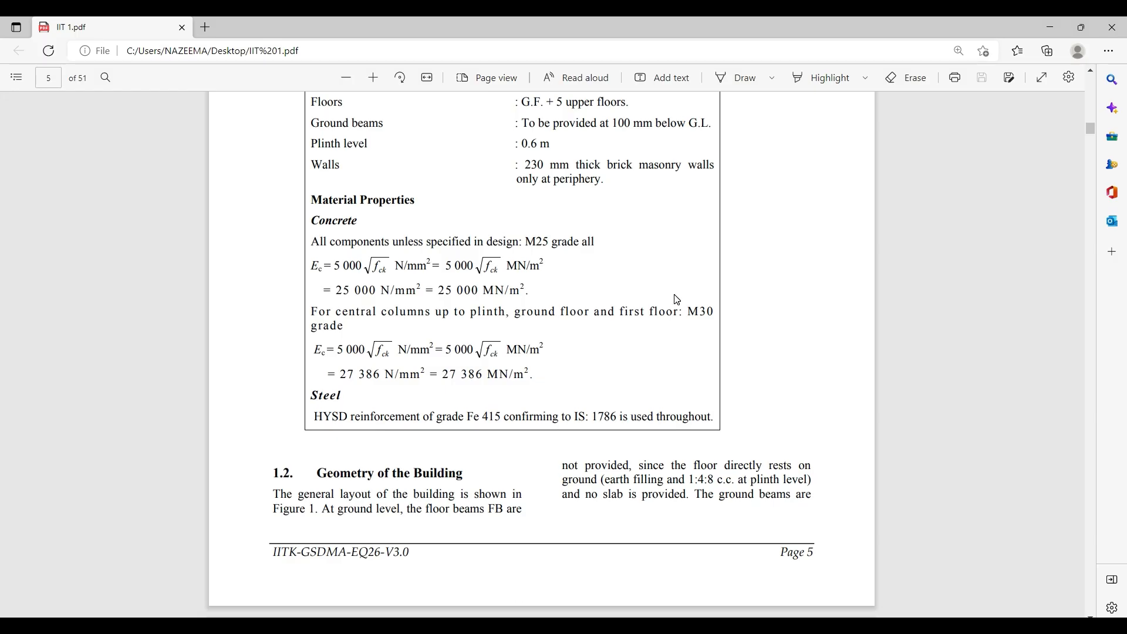
scroll(676, 299, down, 10)
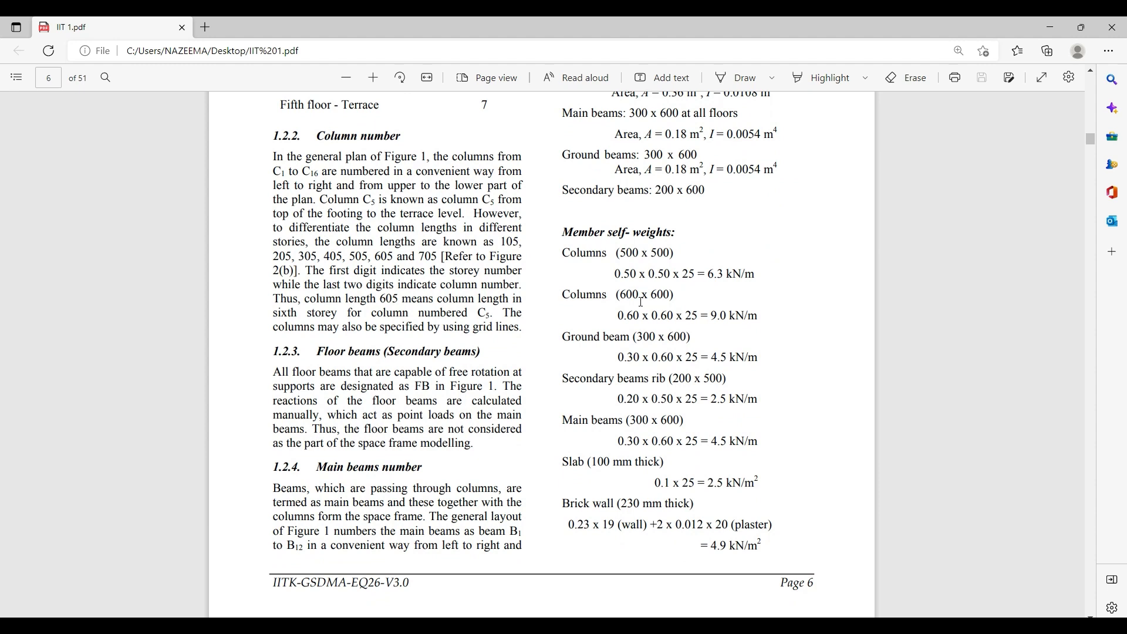
scroll(641, 302, down, 2)
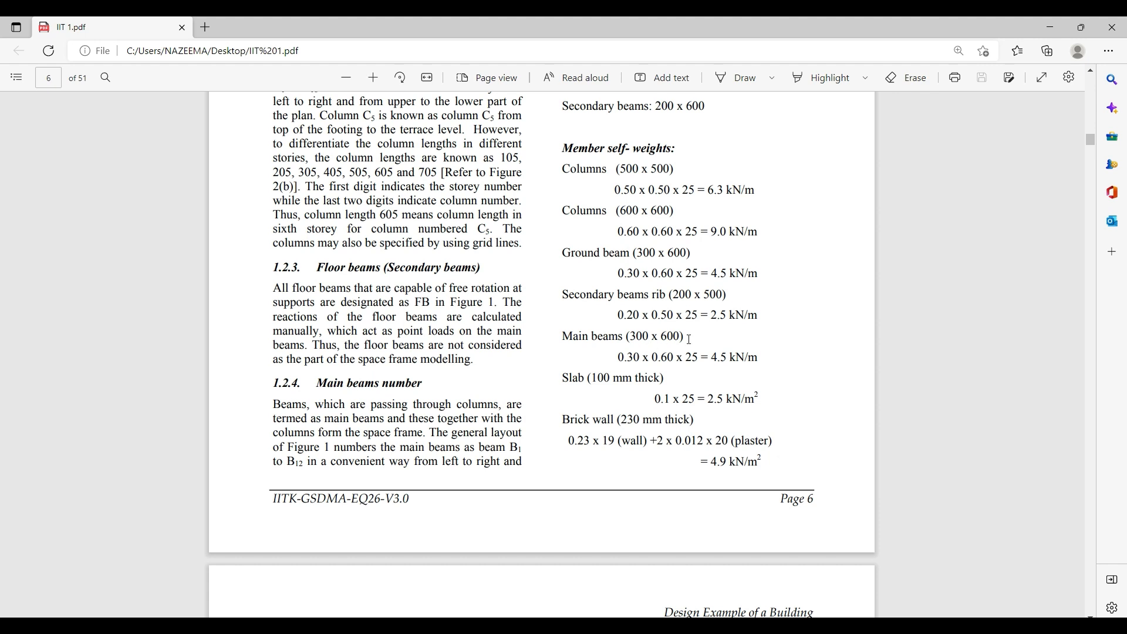
scroll(689, 340, up, 9)
scroll(658, 373, down, 3)
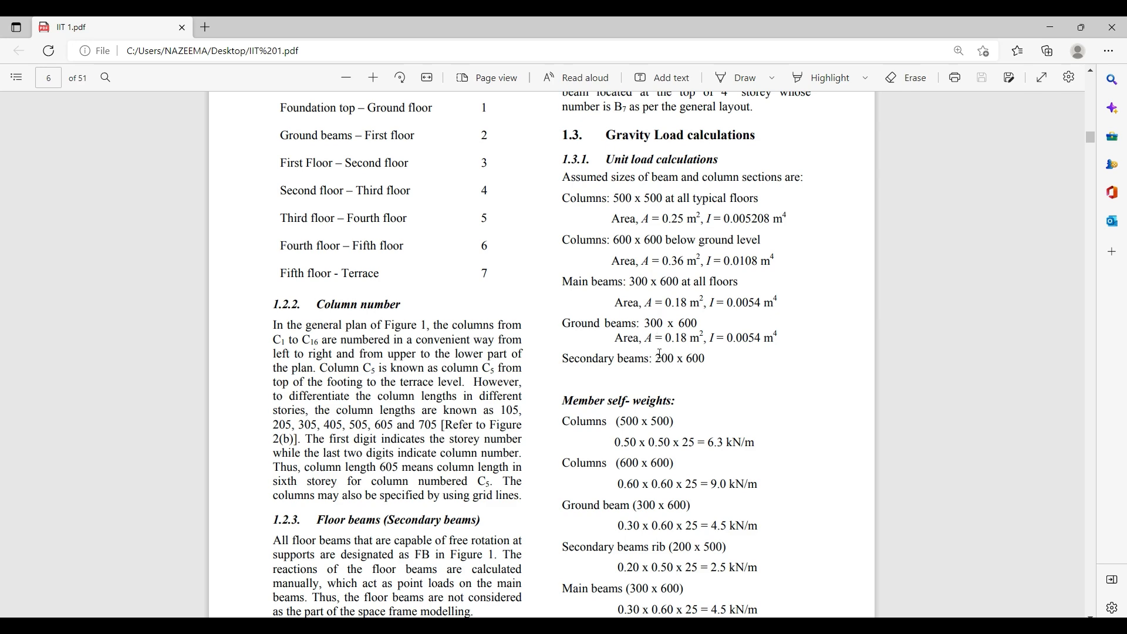
click(1045, 19)
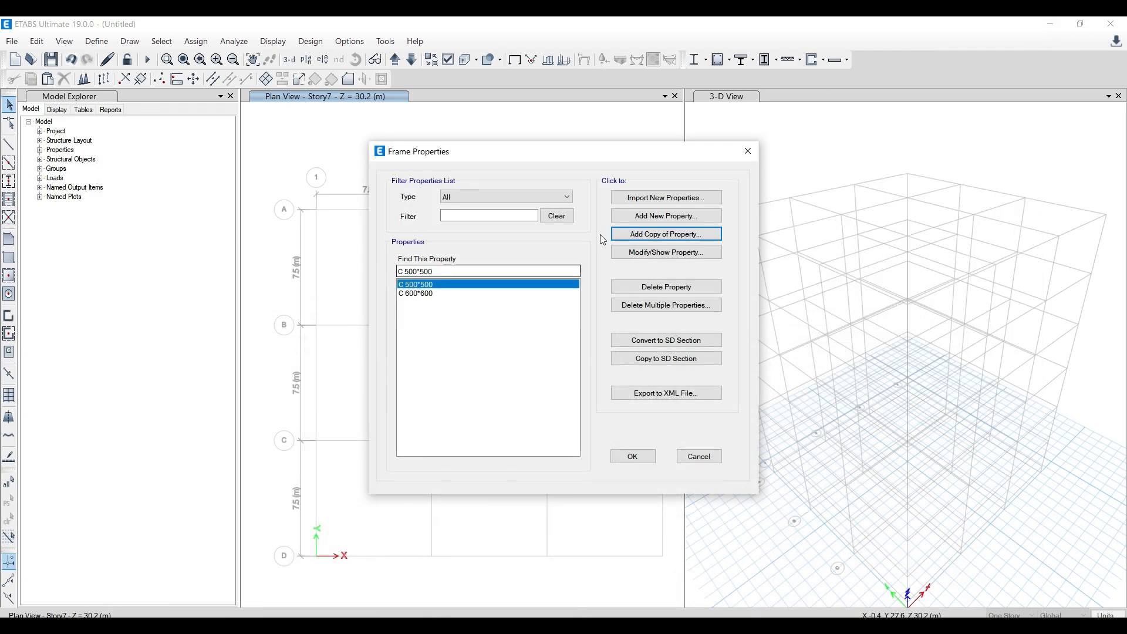
- Add a new concrete rectangular frame section named B 300*600 with material M25
click(663, 223)
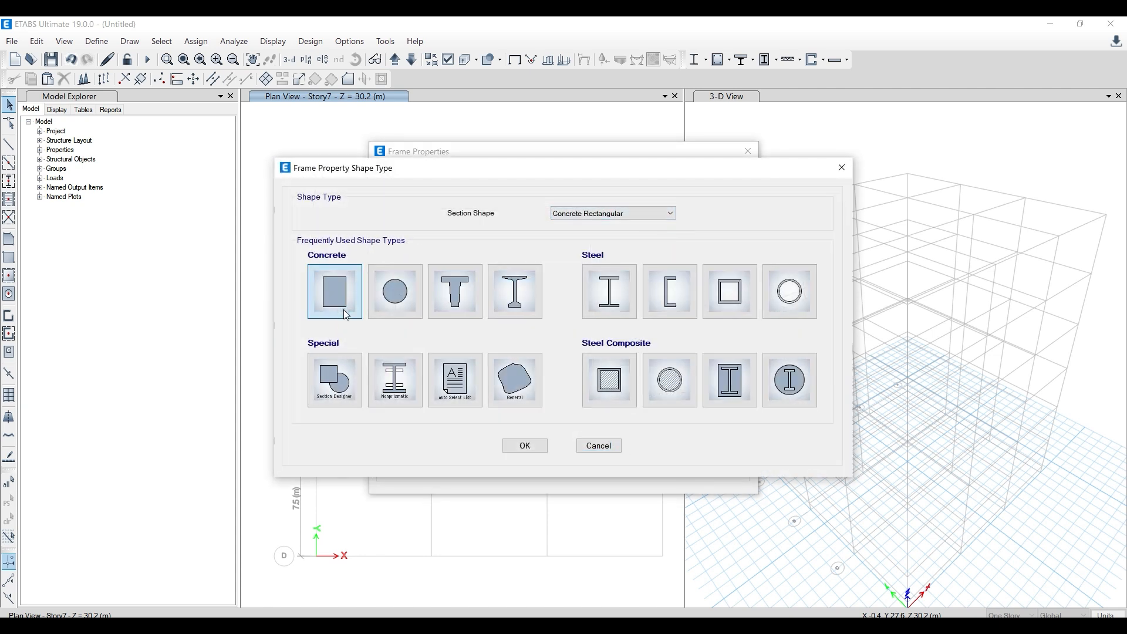
click(350, 292)
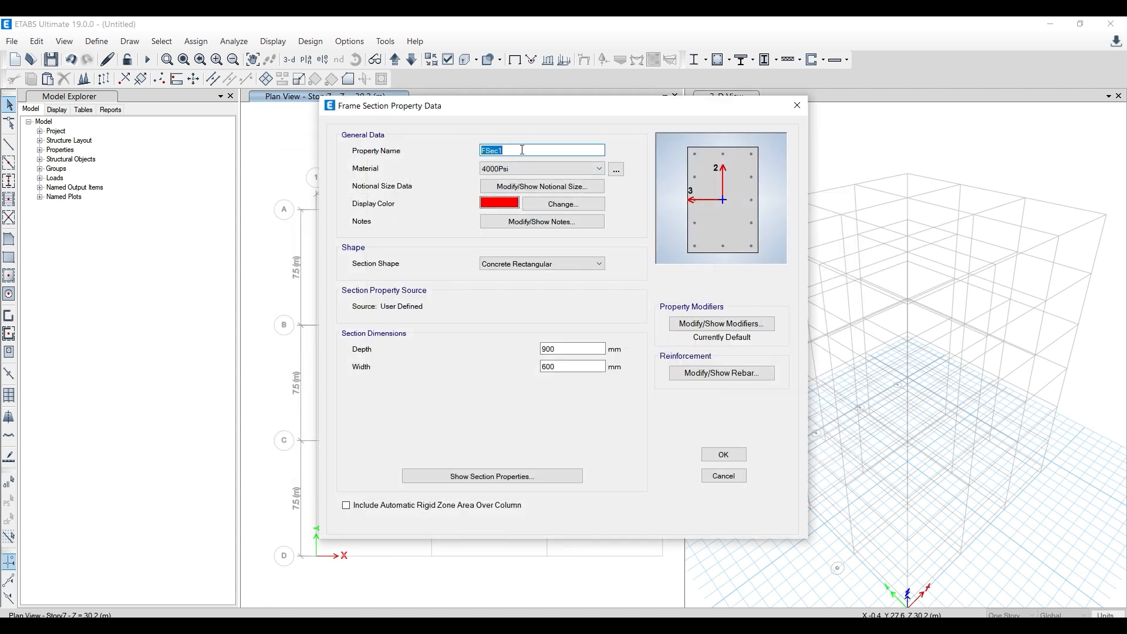
text(B 300*600)
click(546, 171)
click(541, 227)
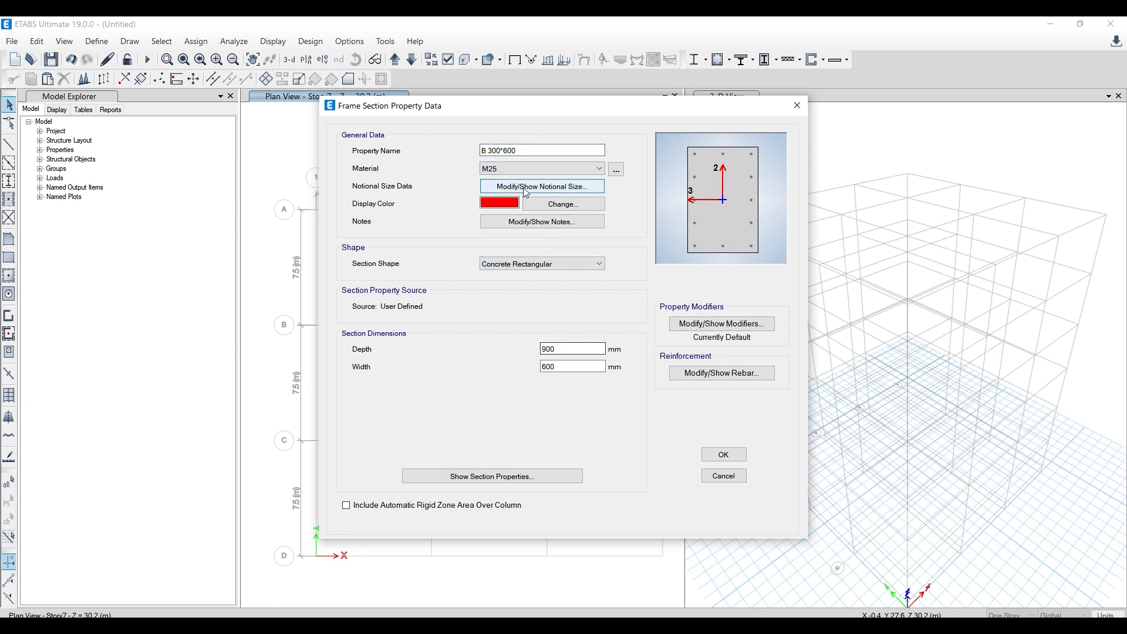
- Set the B 300*600 section's depth to 600 mm and width to 300 mm, checking the sizes against the PDF
double_click(567, 349)
text(60)
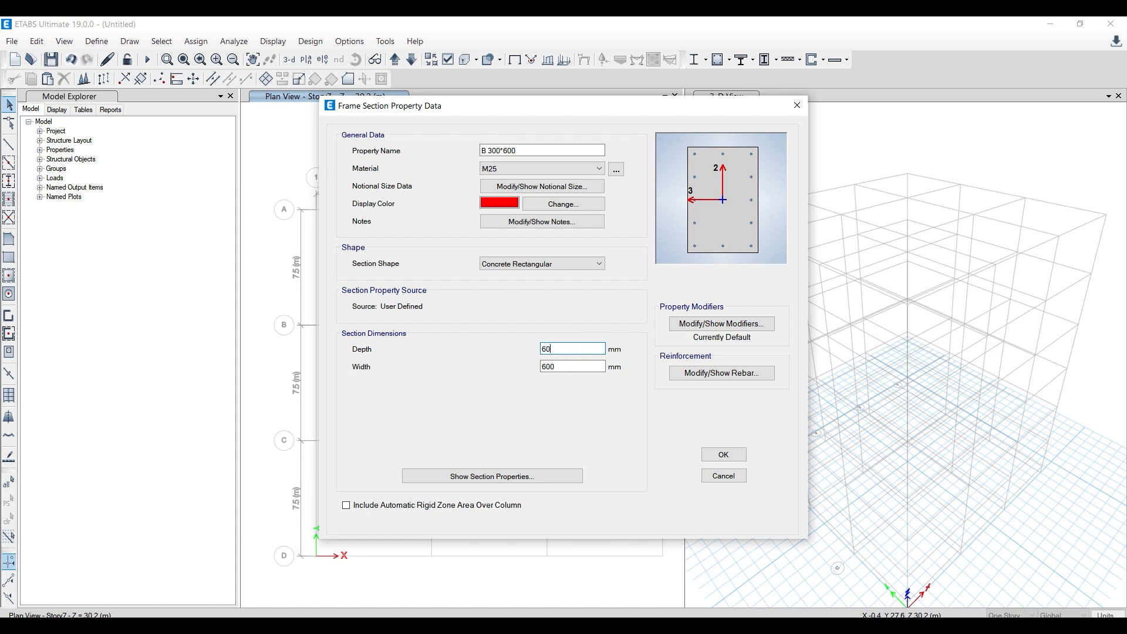
double_click(546, 368)
text(3)
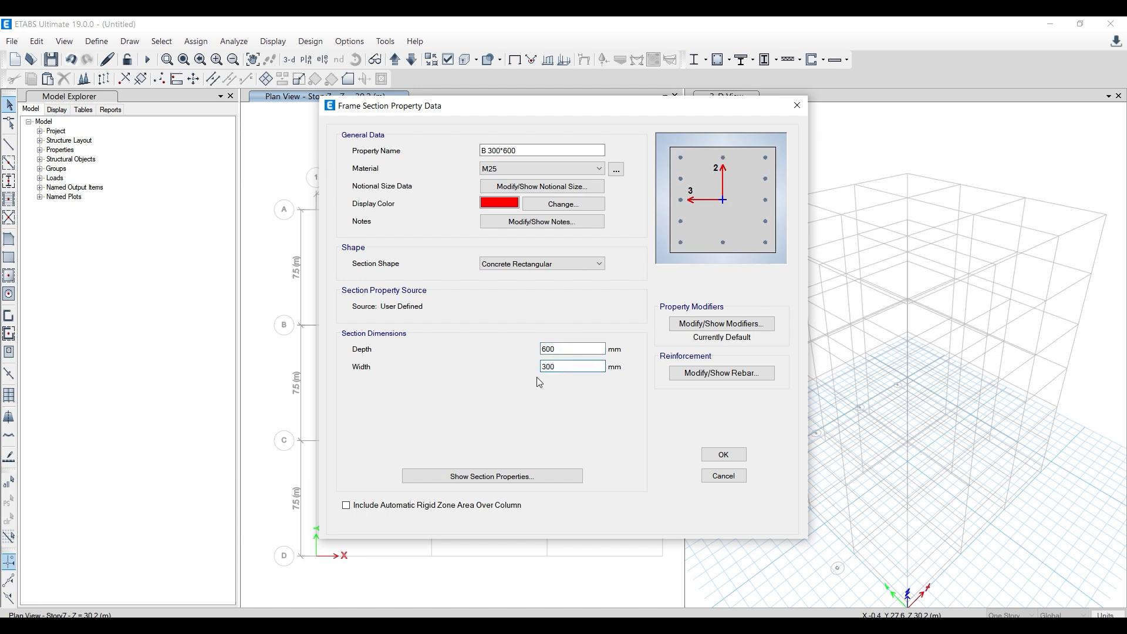
click(569, 349)
click(566, 368)
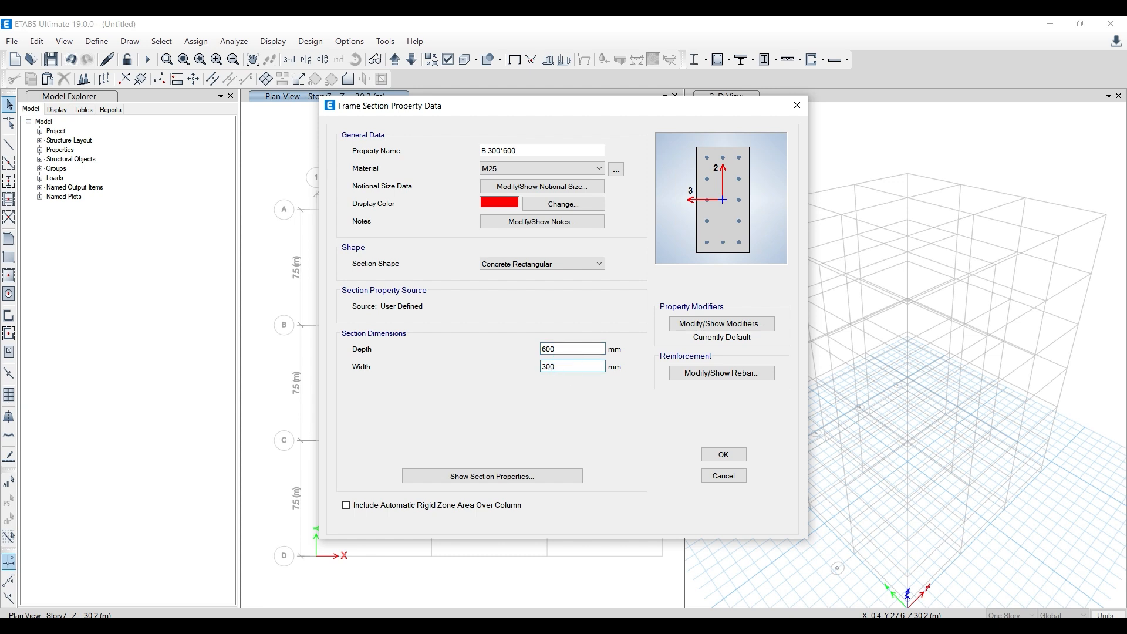
key(alt+Tab)
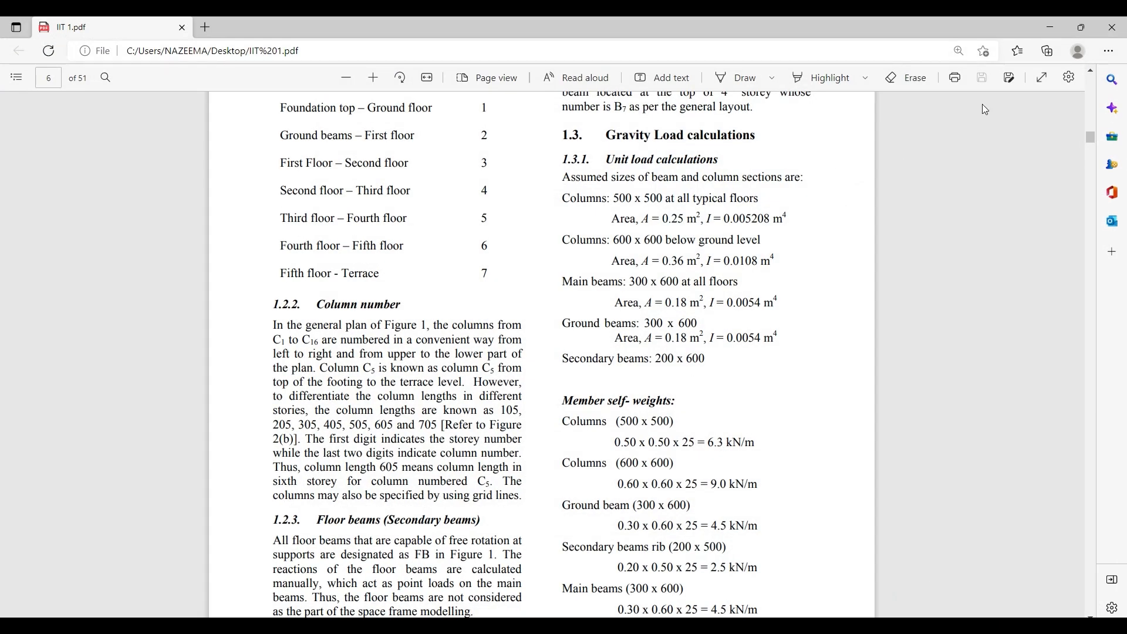
click(1041, 23)
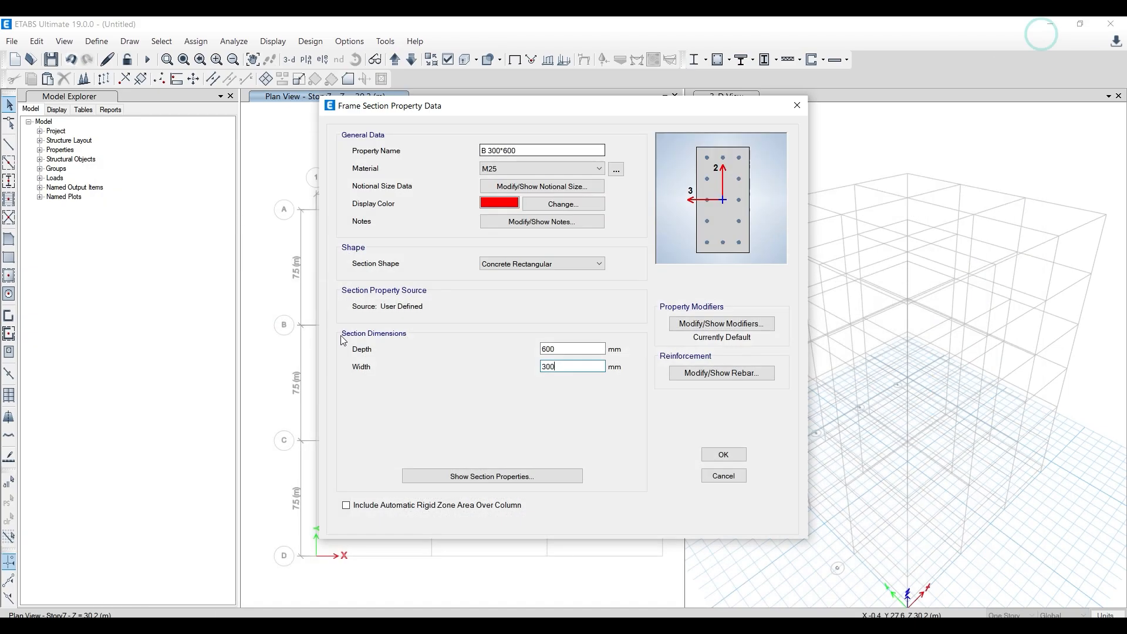
- Set the beam's longitudinal and confinement rebar to HYSD415 with M3 Design Only (Beam), and accept the section
click(725, 373)
click(673, 164)
click(676, 187)
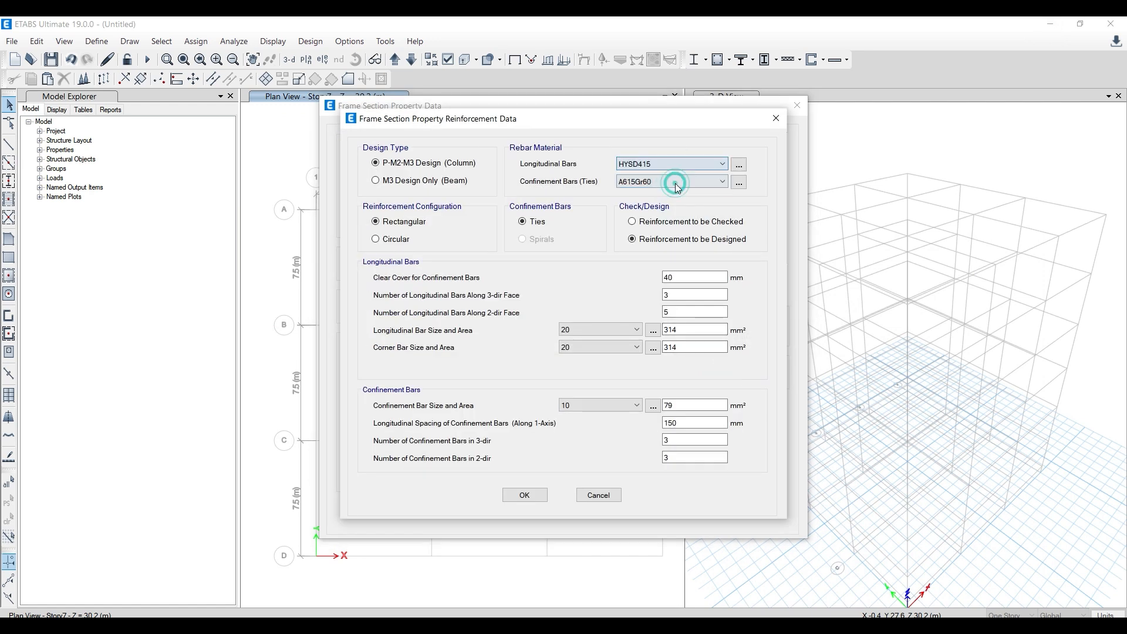
click(675, 200)
click(402, 185)
drag(429, 120, 561, 114)
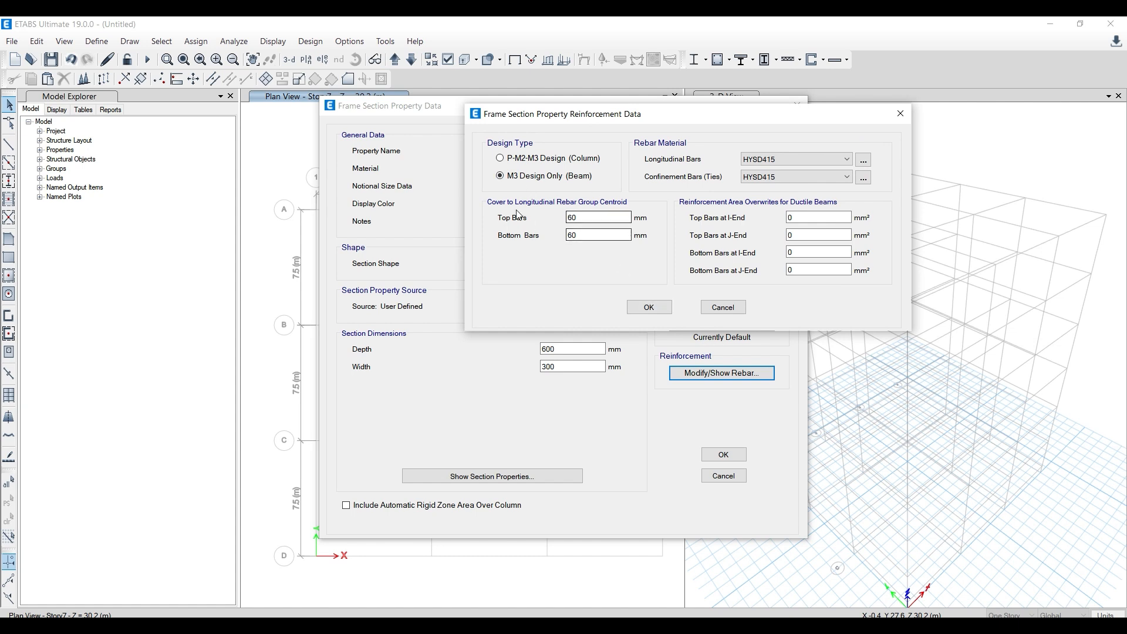
click(648, 305)
click(723, 454)
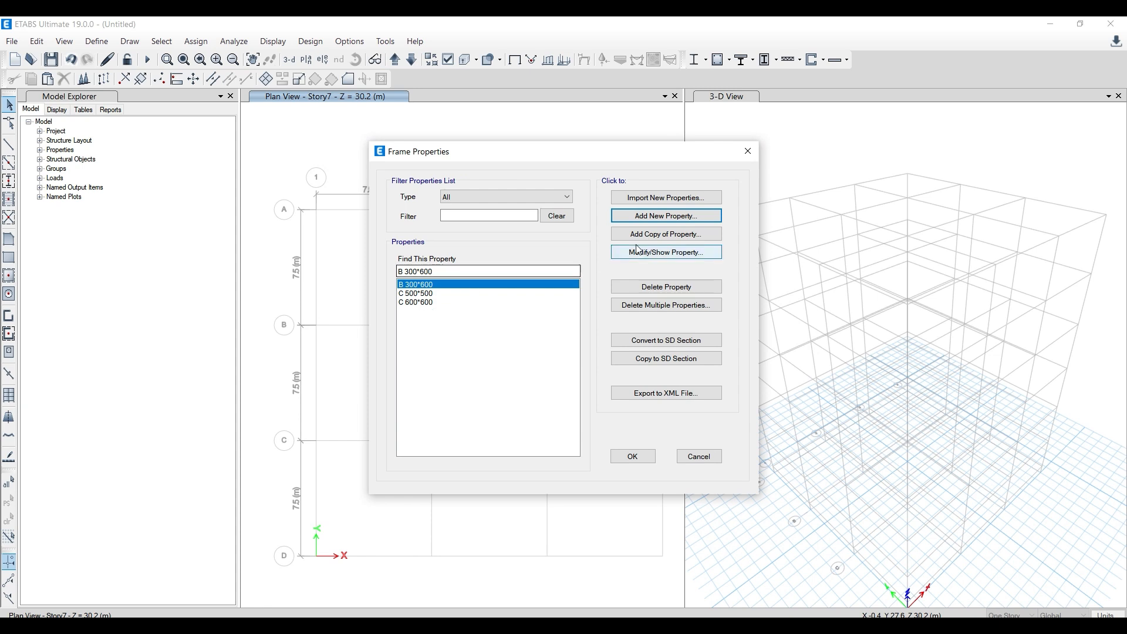
- Copy the B 300*600 section as B 200*600 with a 200 mm width and the same rebar settings, and accept the frame properties
click(669, 234)
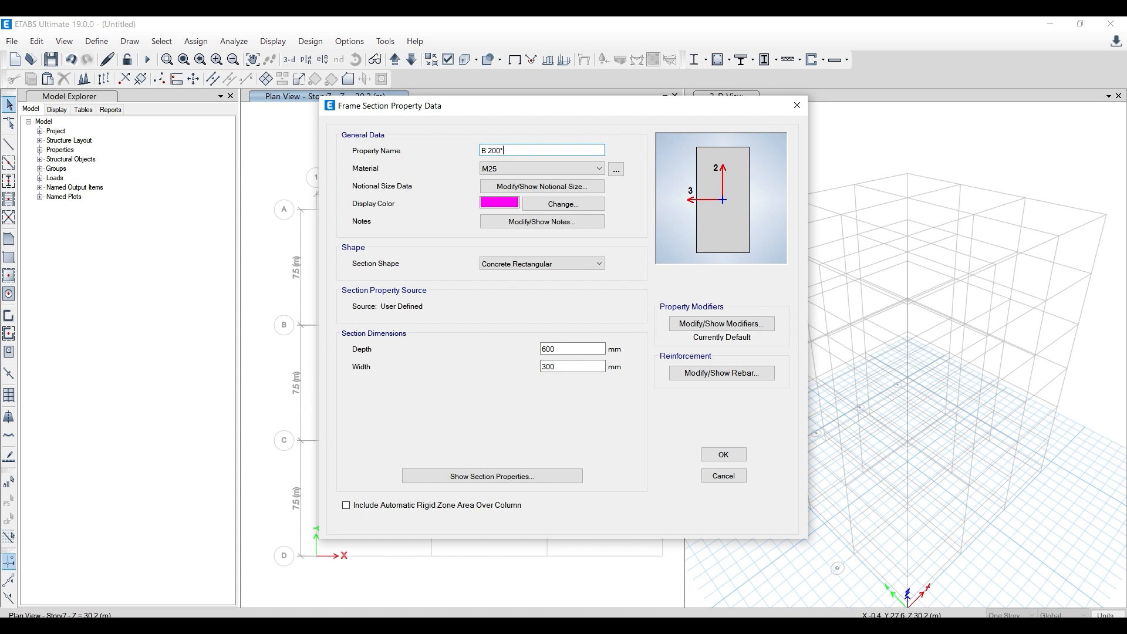
click(547, 366)
click(697, 373)
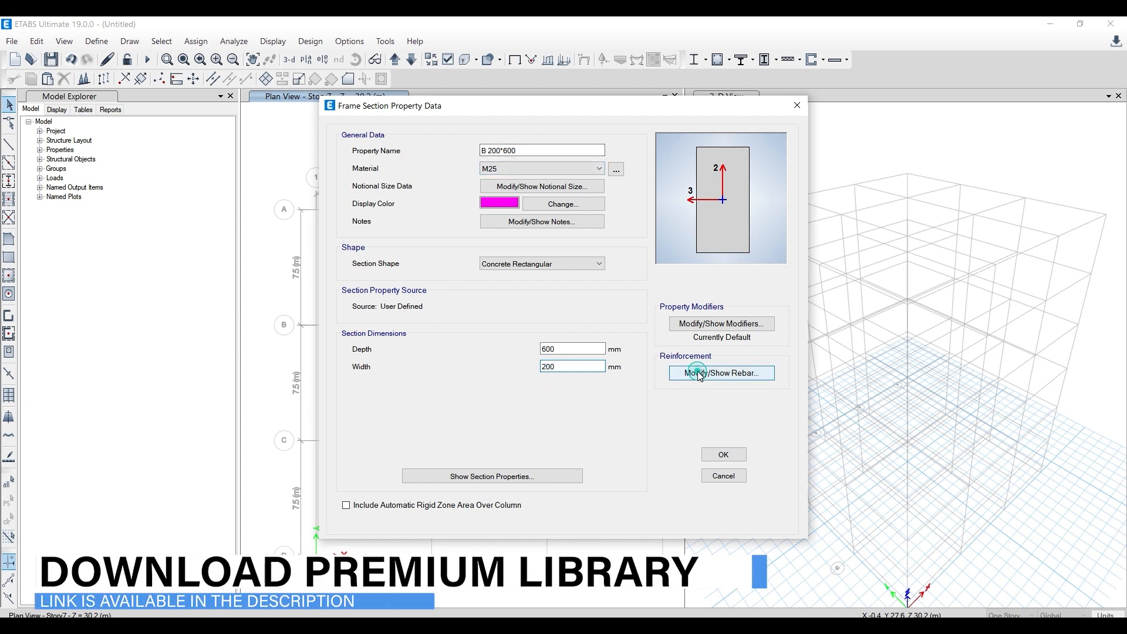
click(524, 312)
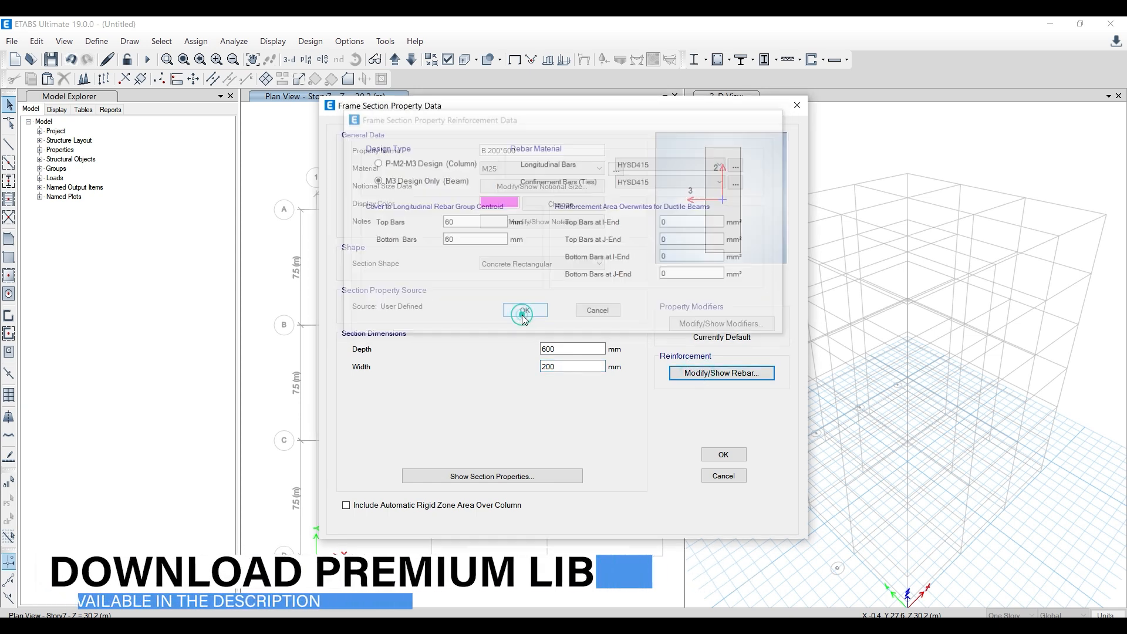
click(732, 458)
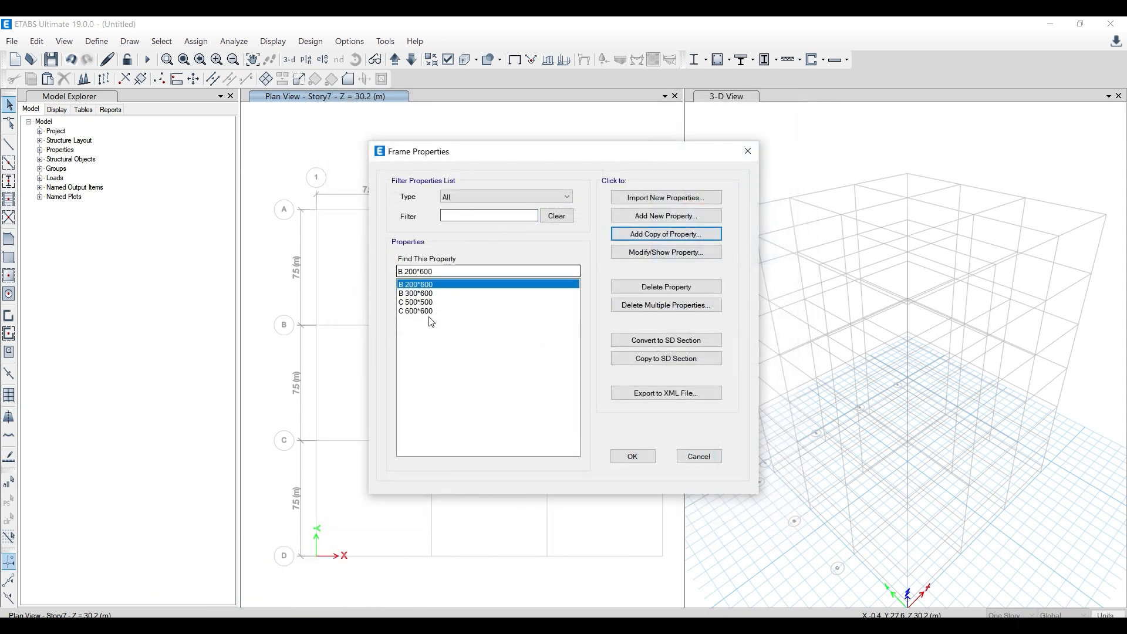
drag(504, 147, 494, 173)
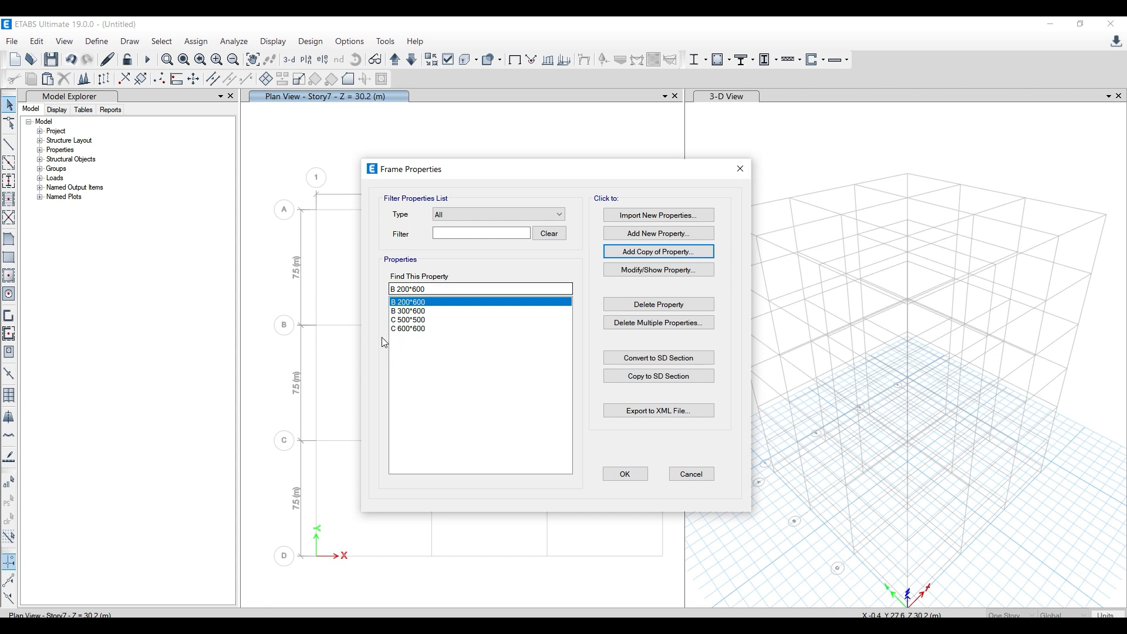
click(615, 475)
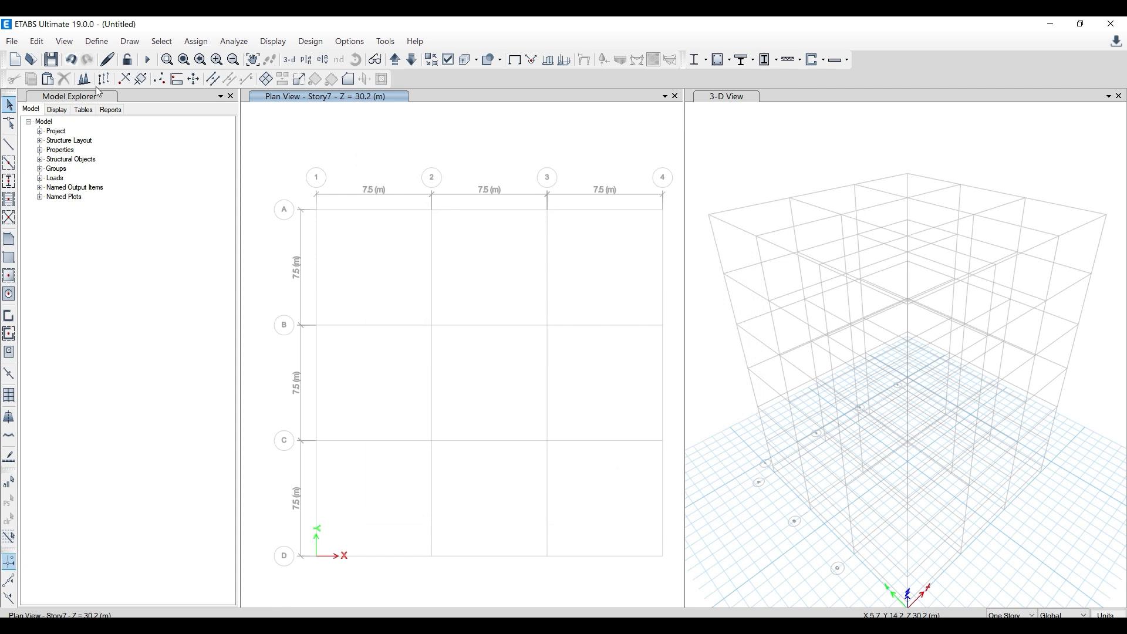
- Switch to IIT 1.pdf in the browser and look through the load calculations for the slab thickness
click(97, 41)
mouse_move(118, 78)
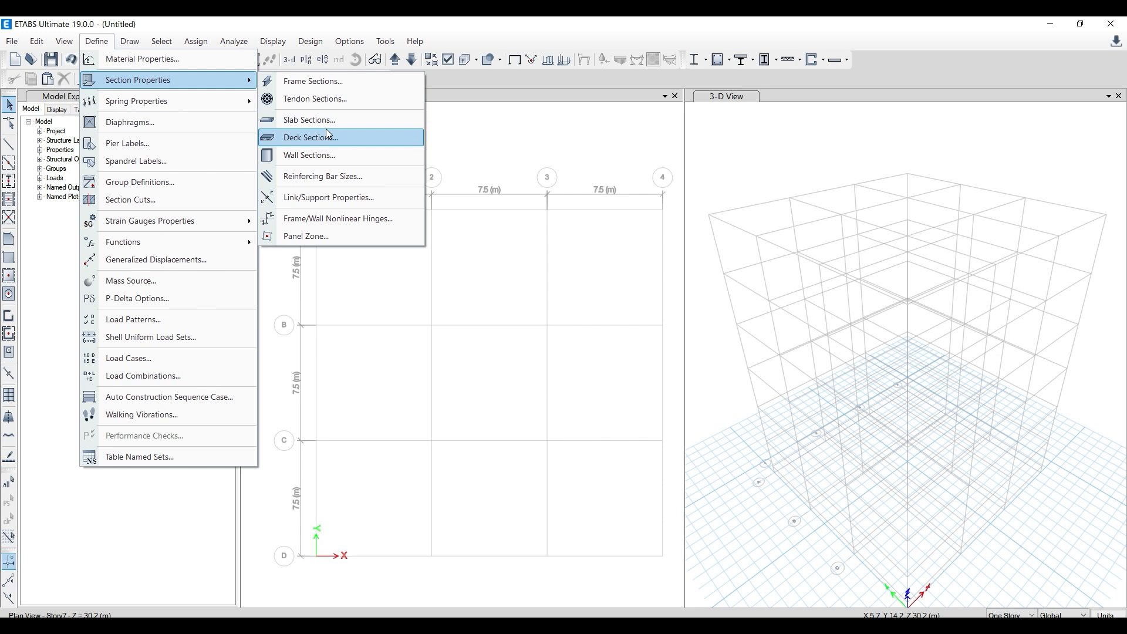
click(565, 266)
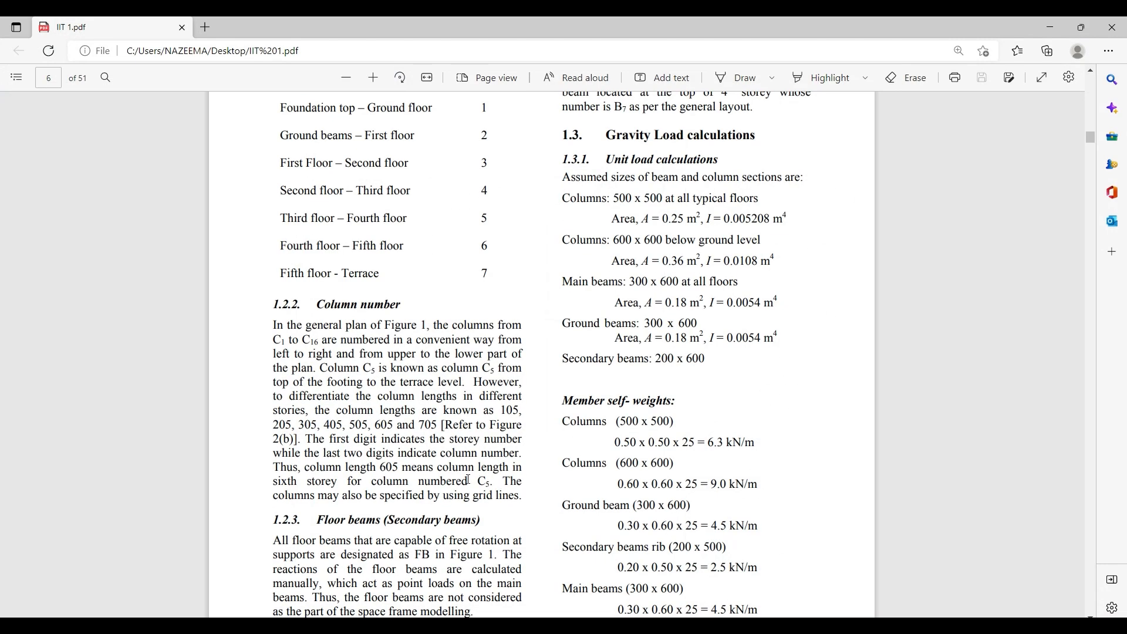
scroll(468, 480, up, 5)
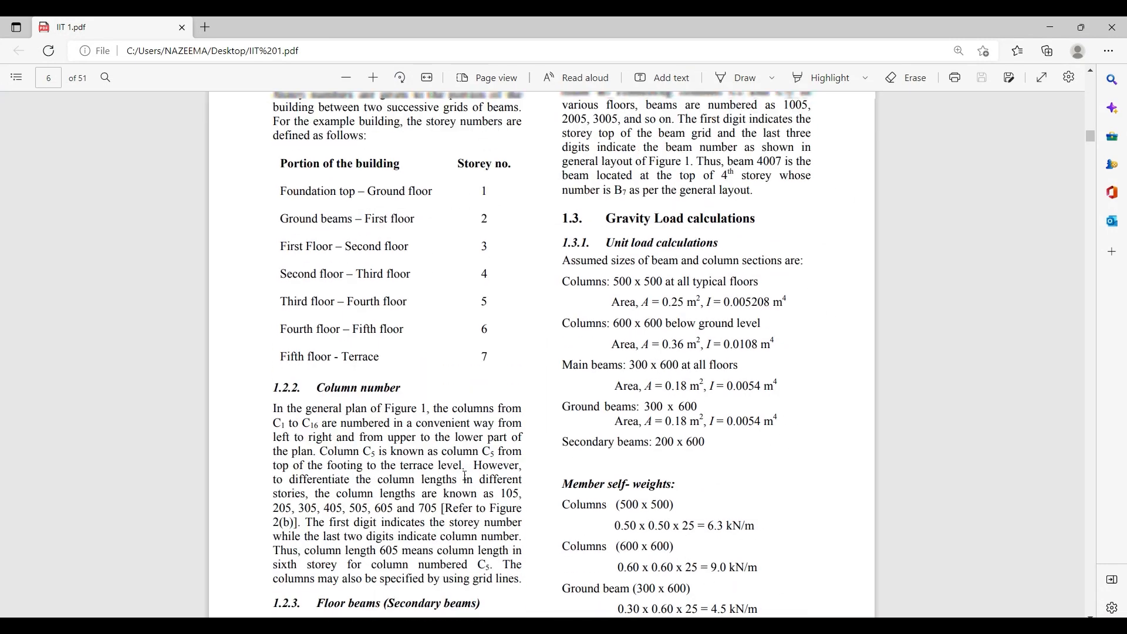
scroll(469, 472, down, 12)
scroll(464, 475, down, 10)
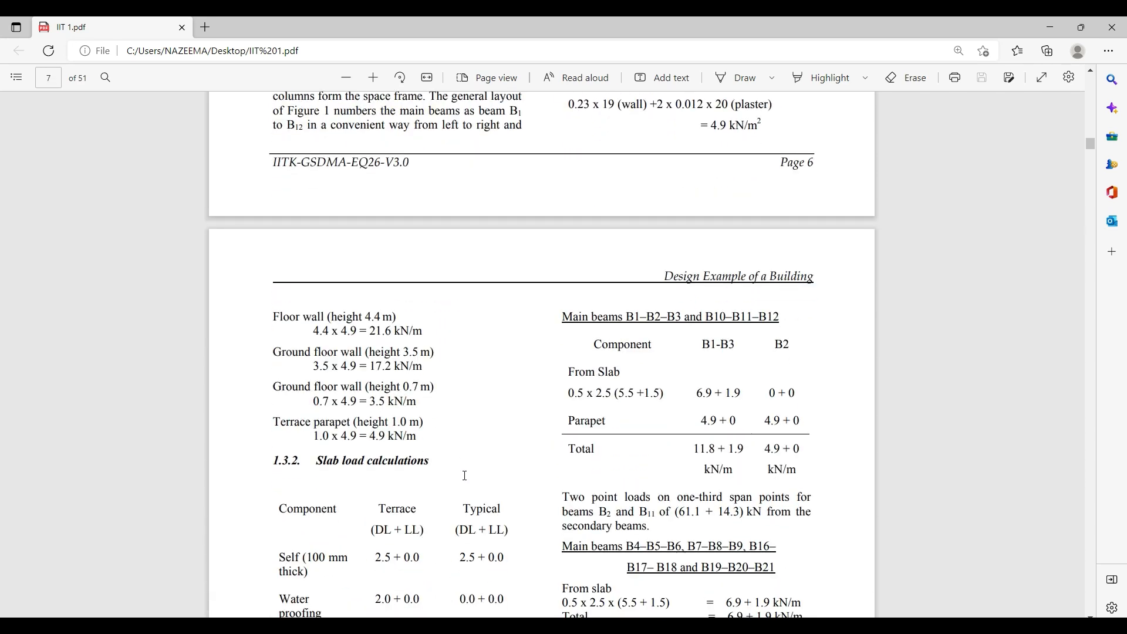
scroll(465, 475, down, 10)
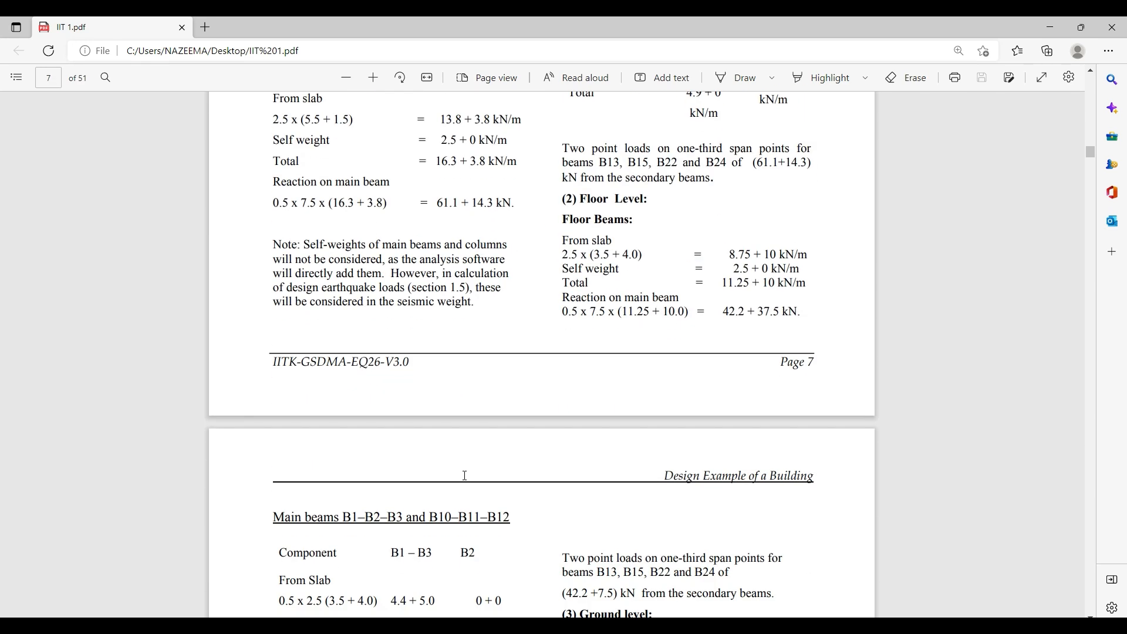
scroll(464, 475, down, 15)
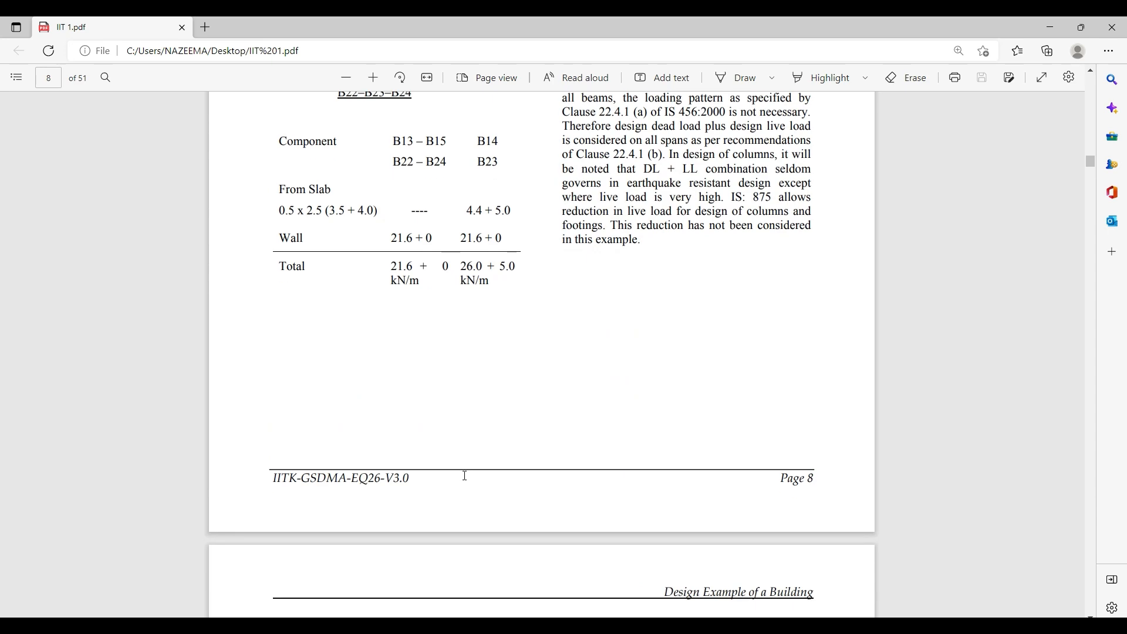
scroll(464, 476, up, 12)
scroll(464, 475, up, 15)
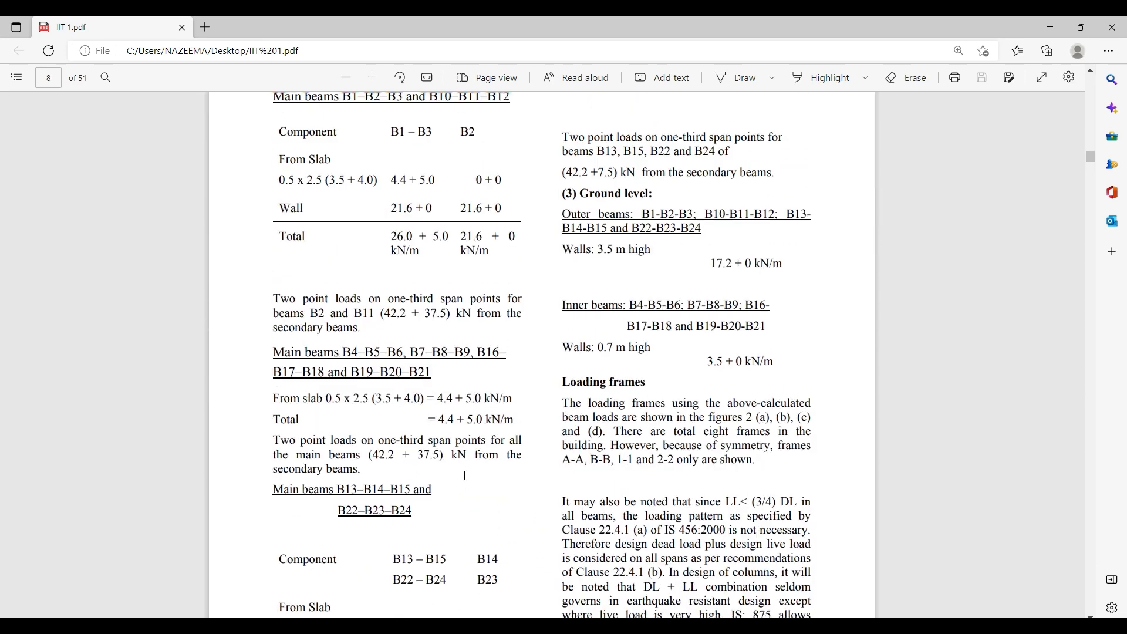
scroll(451, 456, up, 3)
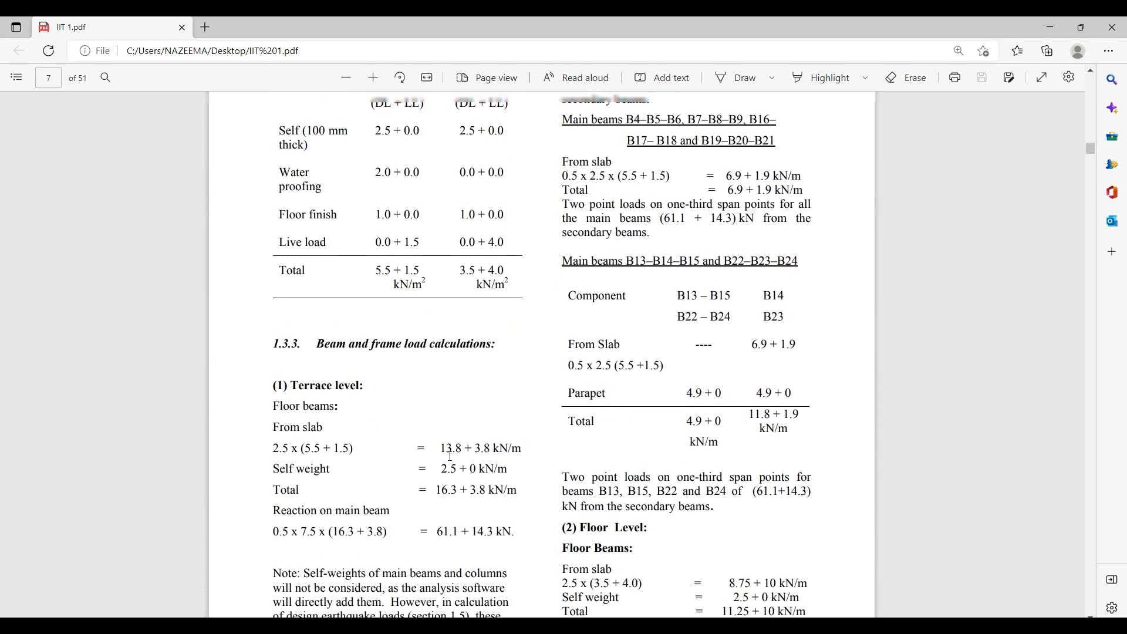
scroll(422, 378, up, 5)
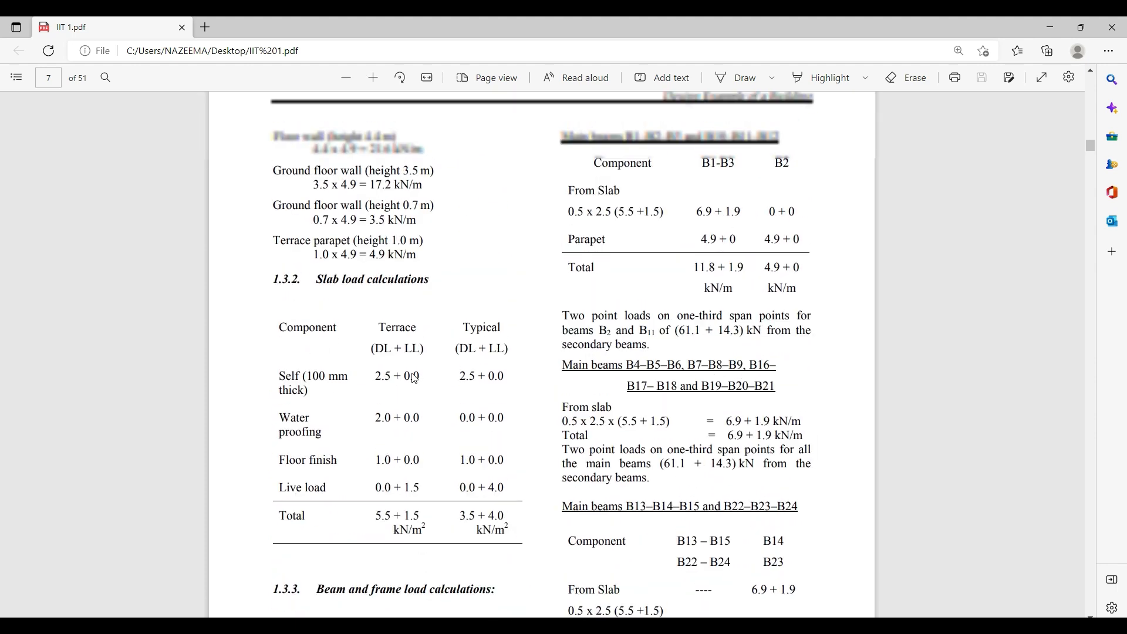
scroll(363, 388, down, 2)
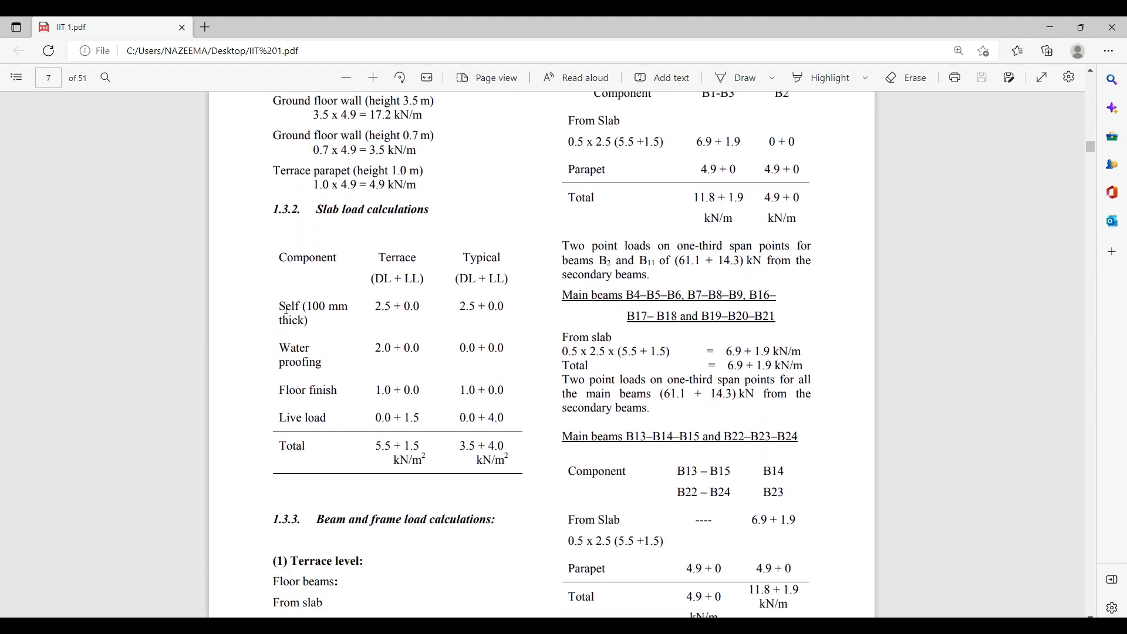
- Check the slab's self-weight thickness in the slab load calculations and look over the material properties in the PDF
mouse_move(309, 308)
mouse_down()
mouse_move(337, 310)
mouse_move(319, 324)
mouse_up()
click(347, 327)
drag(309, 308, 319, 323)
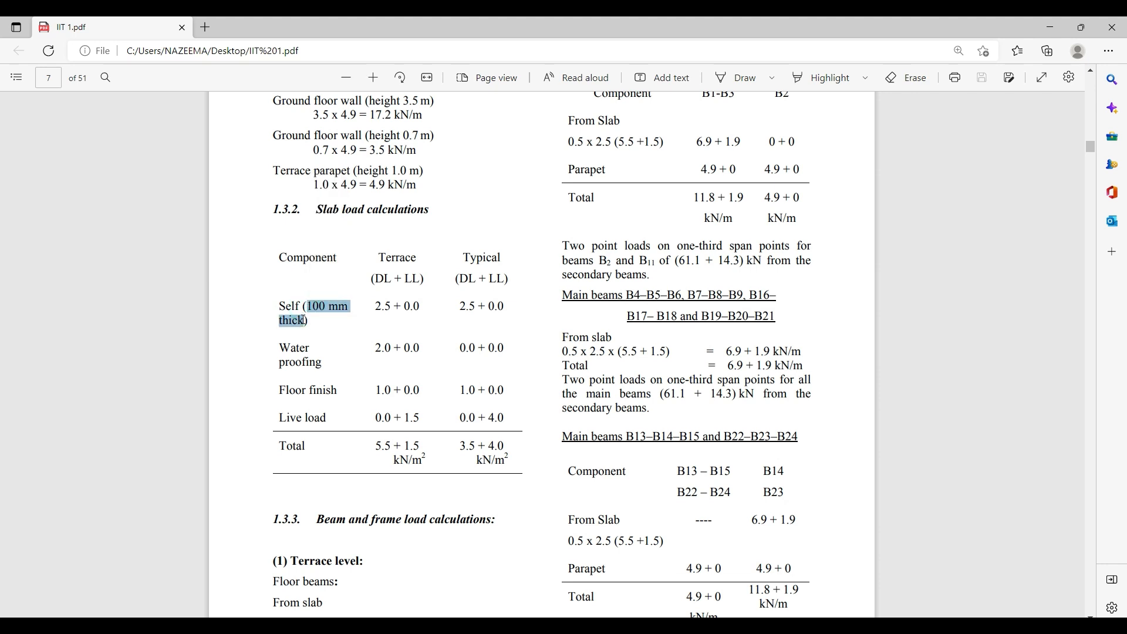
click(326, 323)
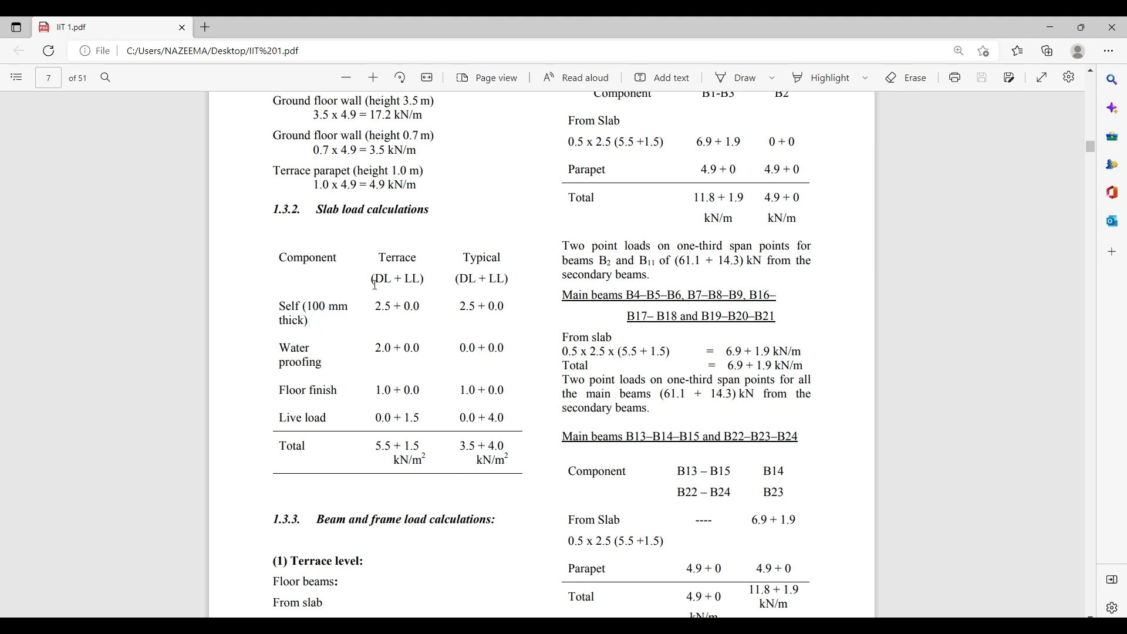
scroll(384, 333, up, 5)
scroll(984, 206, down, 10)
mouse_move(1089, 154)
mouse_down()
mouse_move(1111, 235)
mouse_move(1103, 137)
mouse_up()
scroll(457, 345, up, 6)
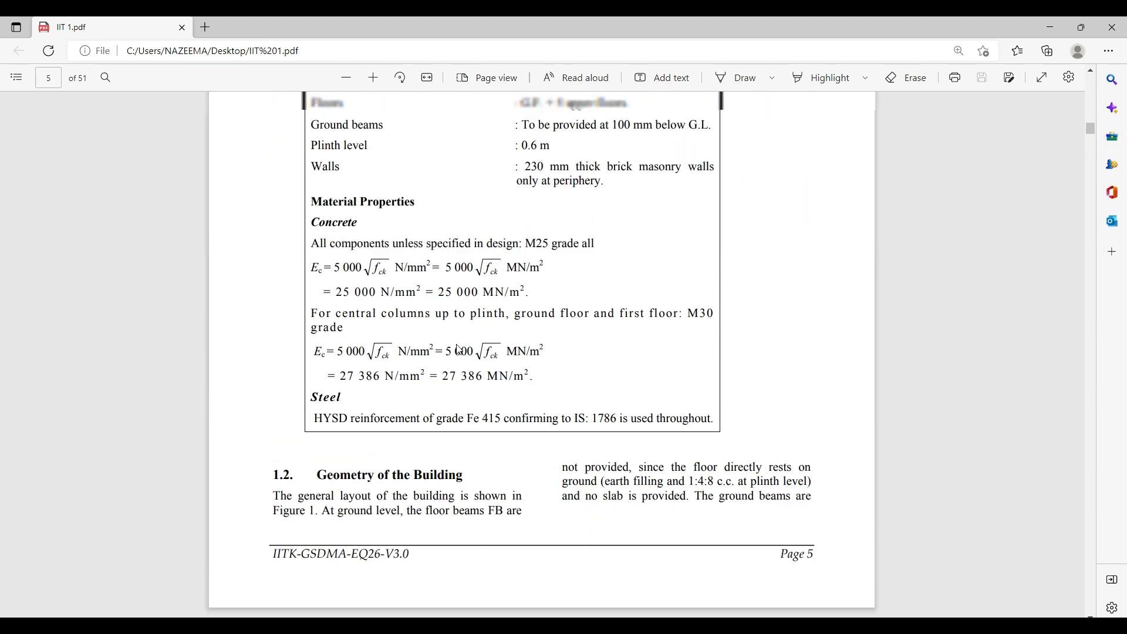
scroll(459, 348, down, 15)
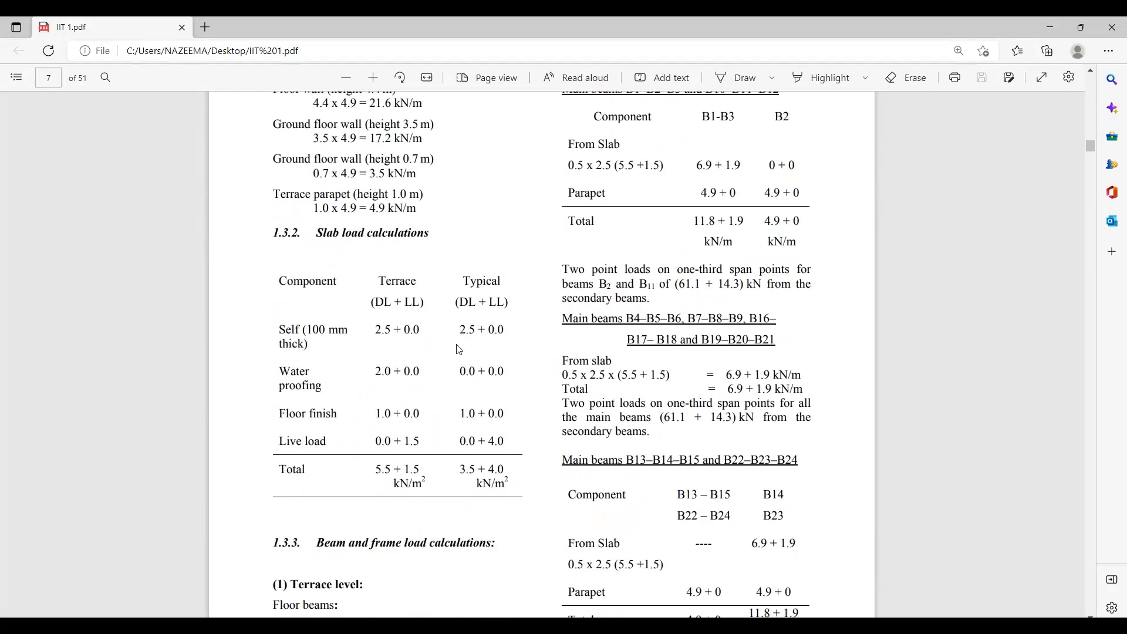
scroll(459, 349, down, 3)
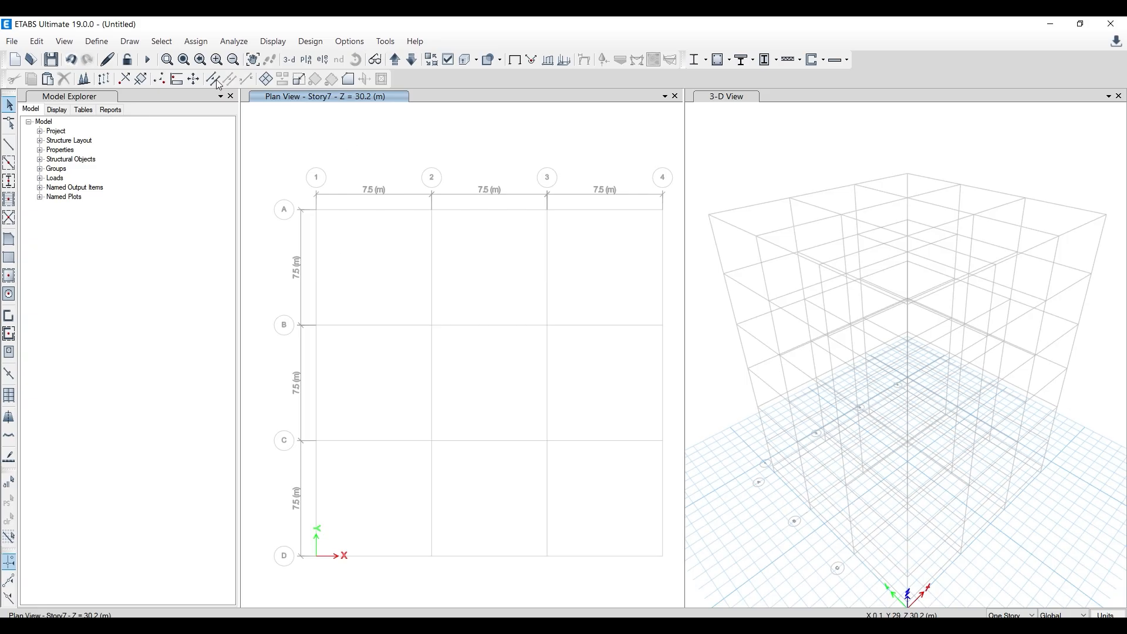
- Switch back to ETABS and delete the Plank1 slab property, confirming the deletion
click(96, 41)
mouse_move(137, 77)
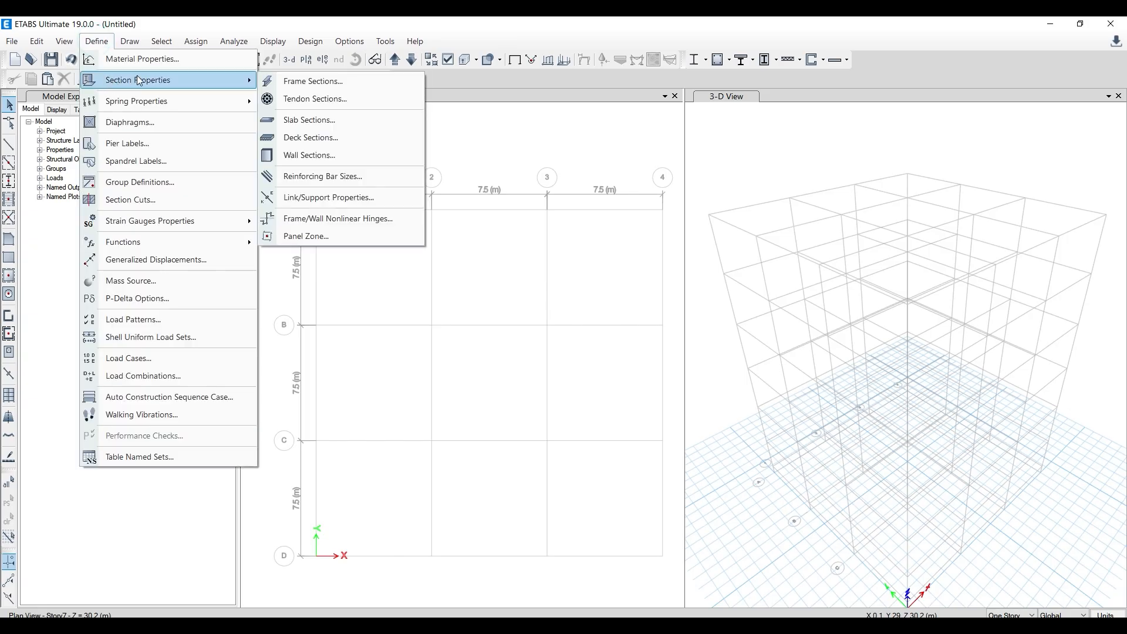
click(323, 123)
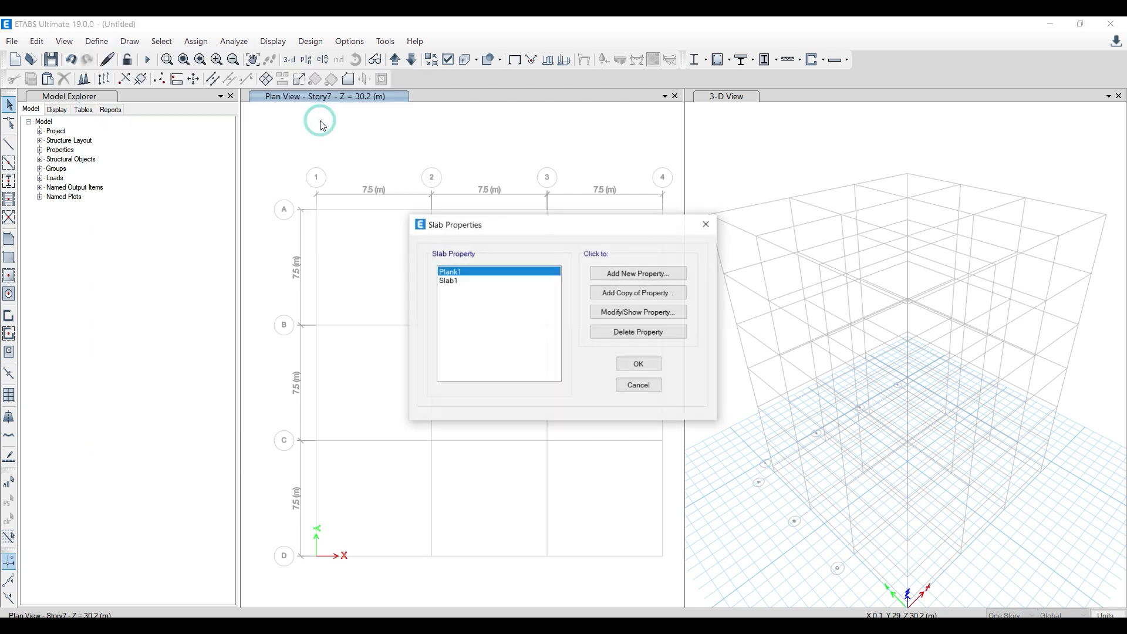
click(663, 333)
click(577, 374)
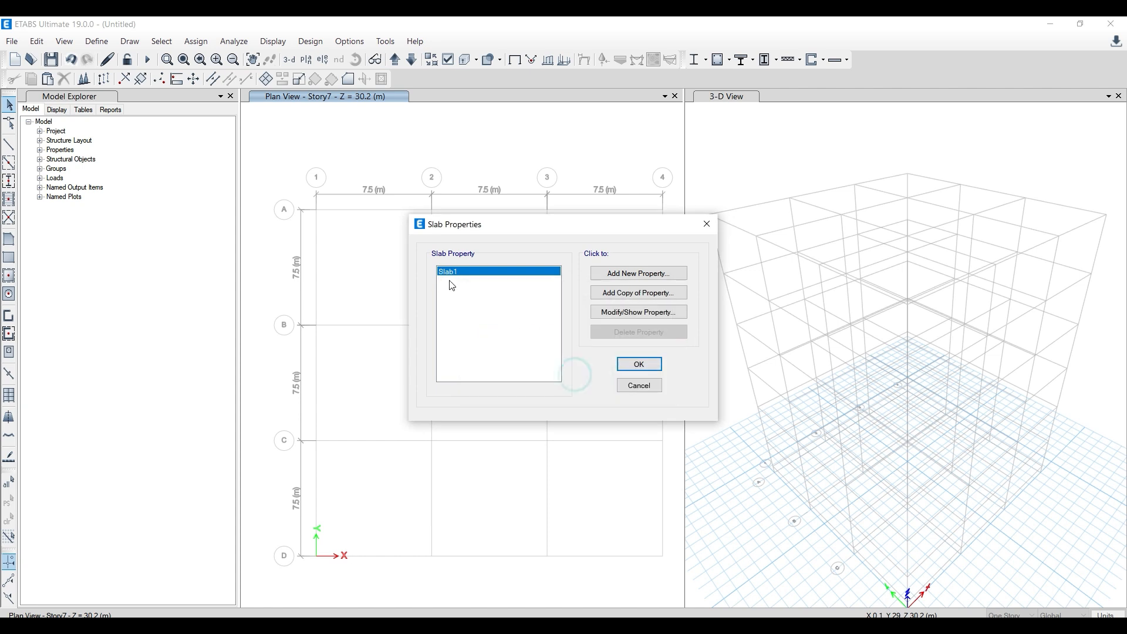
- Modify Slab1 with the name Slab 100mm, material M25 and a 100 mm thickness, and accept the slab properties
click(649, 312)
click(622, 178)
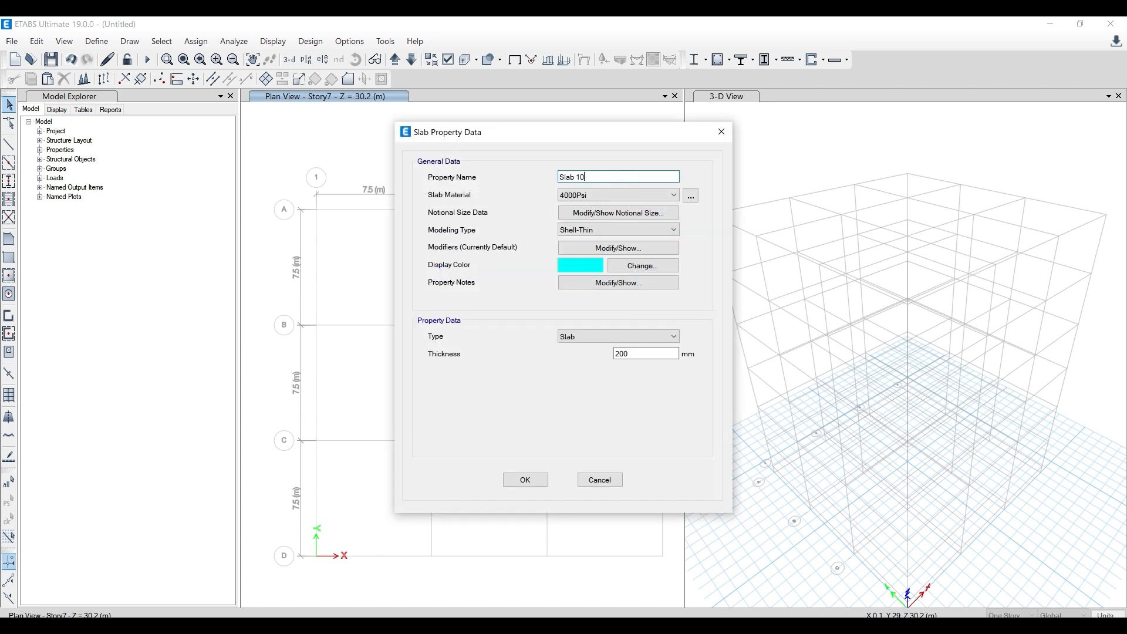
click(640, 194)
click(637, 241)
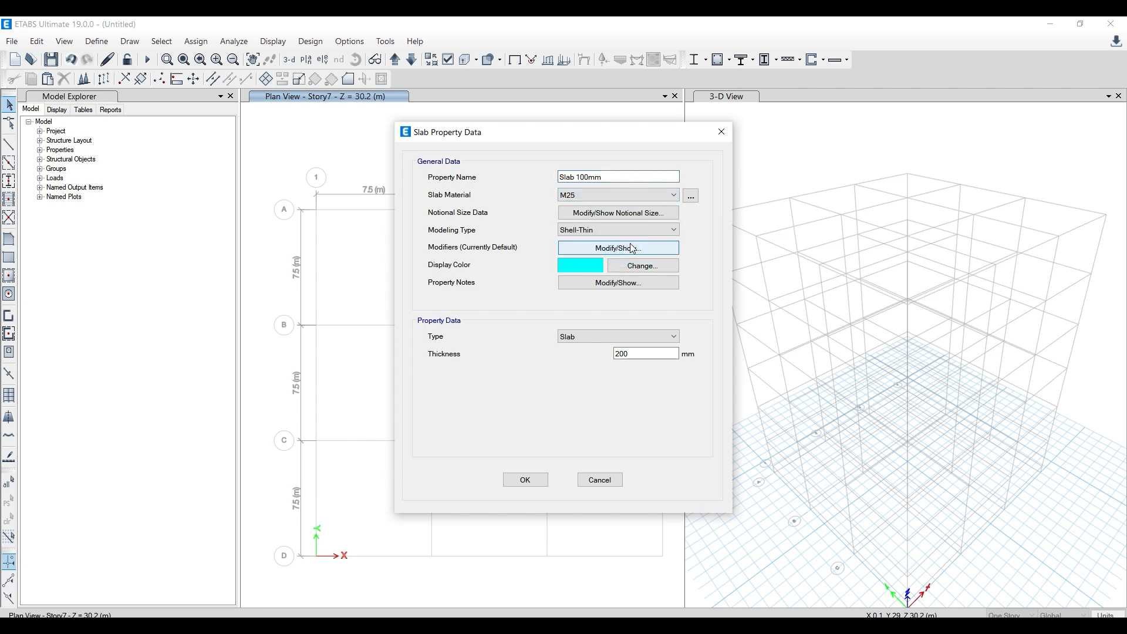
double_click(642, 354)
text(1)
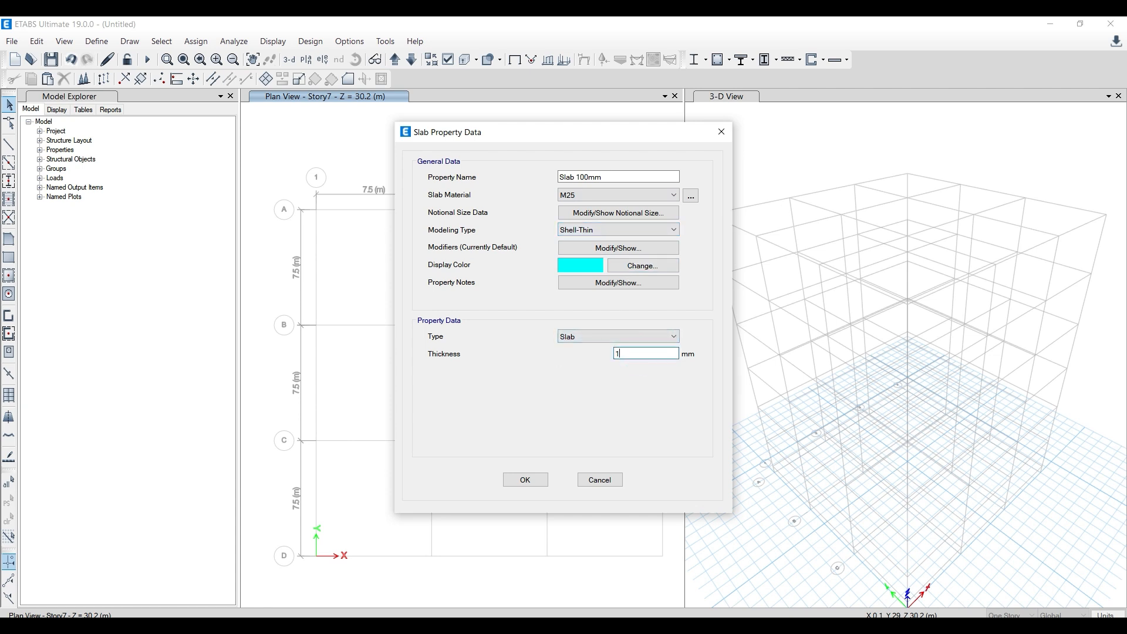
text(00)
click(525, 480)
click(634, 366)
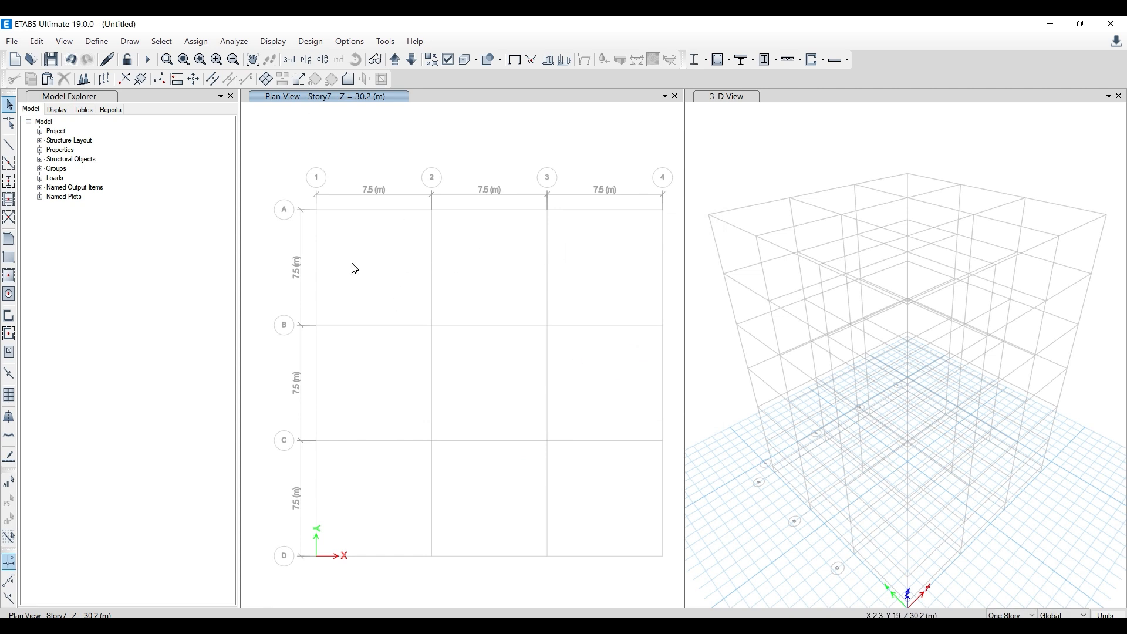
- Place C 600*600 columns at every grid intersection on the Story1 plan, from grid lines A to D
click(358, 166)
click(394, 60)
click(394, 60)
click(395, 61)
click(396, 62)
click(396, 62)
click(397, 63)
click(10, 184)
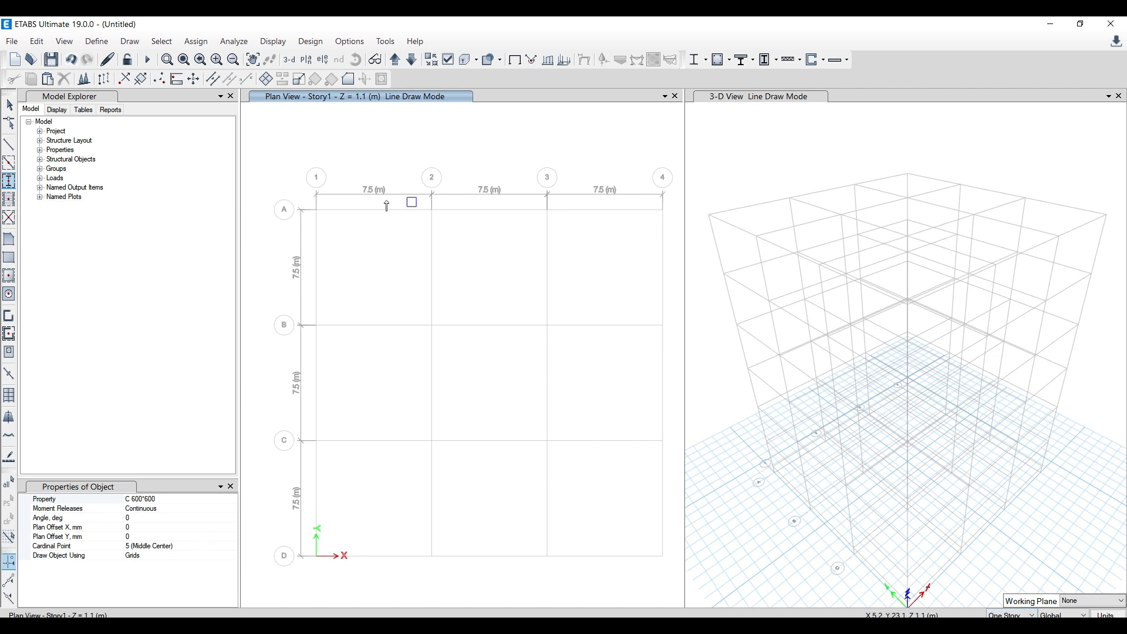
click(317, 209)
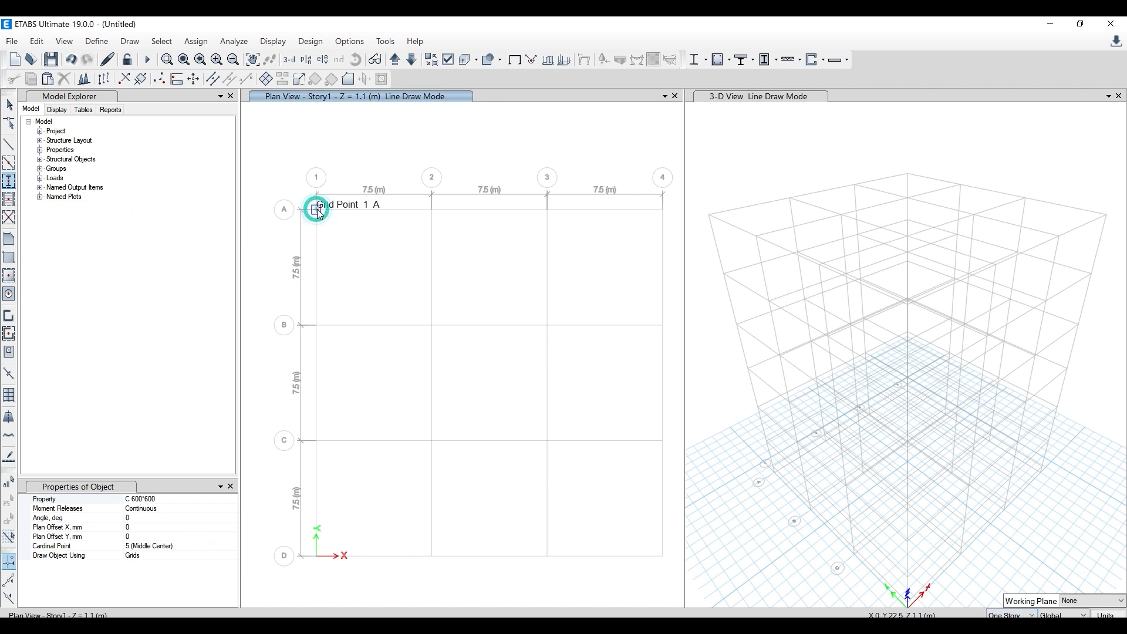
click(431, 210)
click(546, 210)
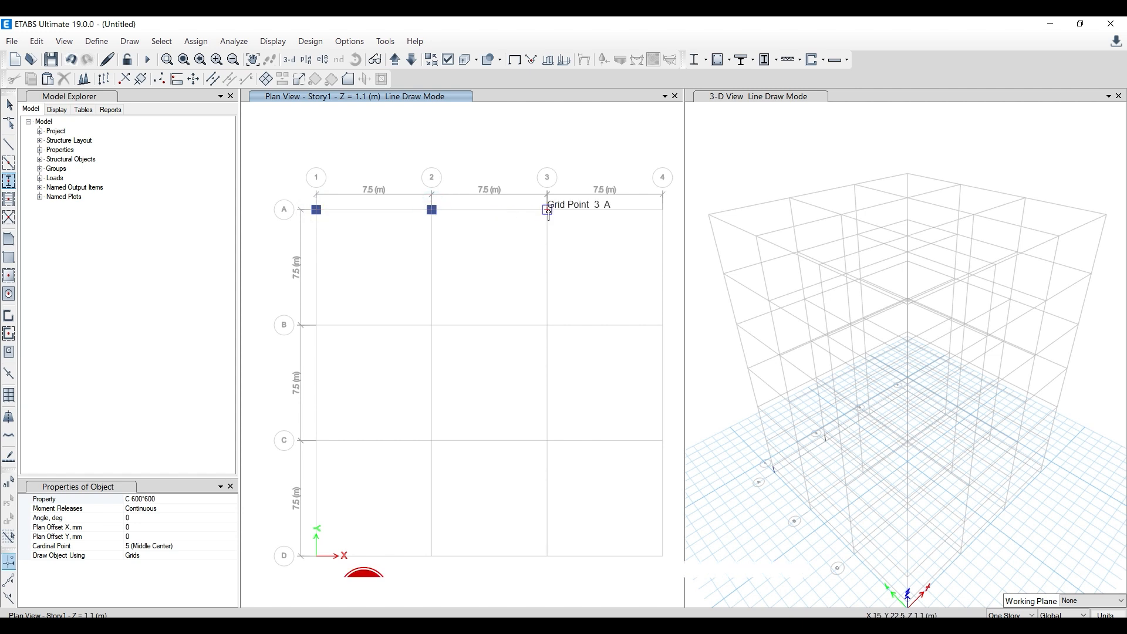
click(662, 210)
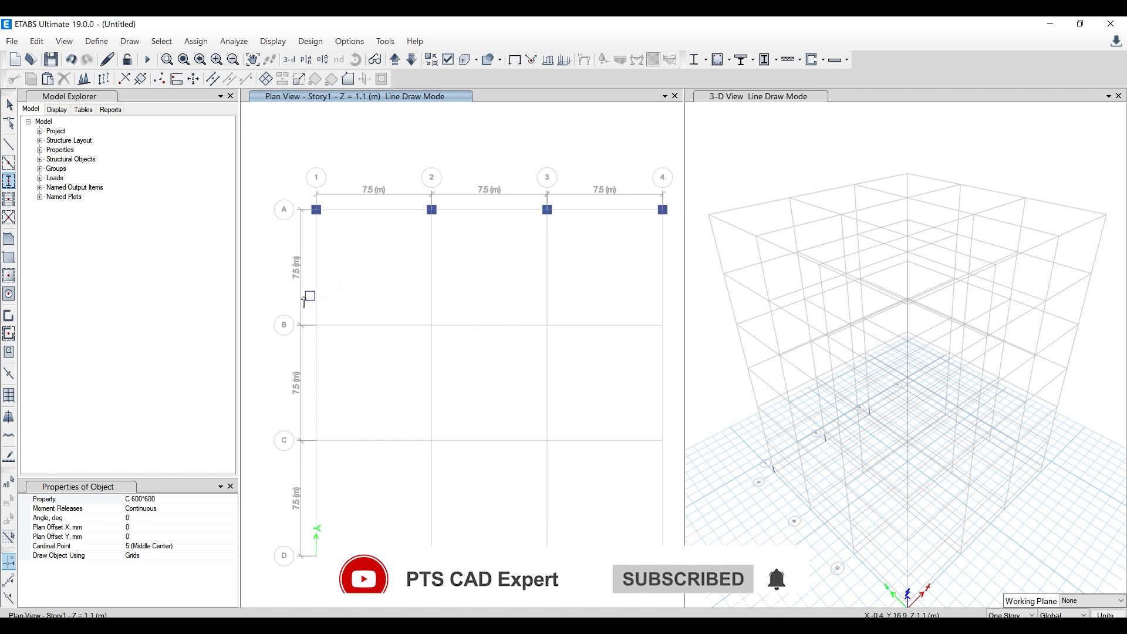
click(9, 182)
mouse_move(271, 293)
mouse_down()
mouse_move(373, 433)
mouse_move(522, 533)
mouse_move(676, 580)
mouse_up()
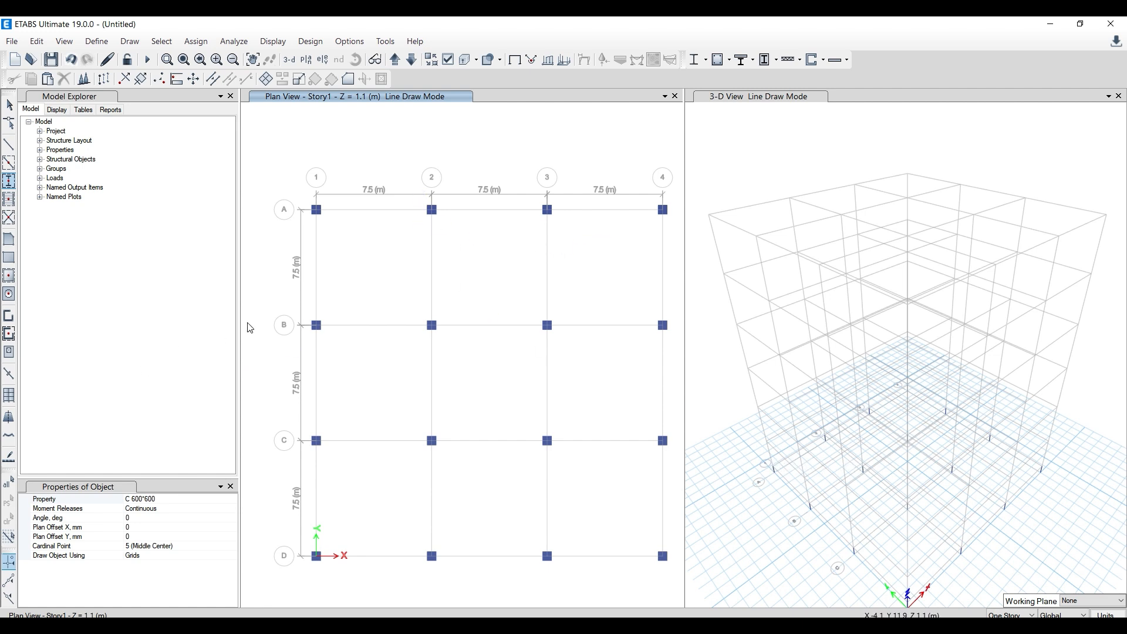
- From the Story2 plan, place C 500*500 columns at every grid intersection with the drawing scope set to All Stories
click(394, 61)
click(232, 500)
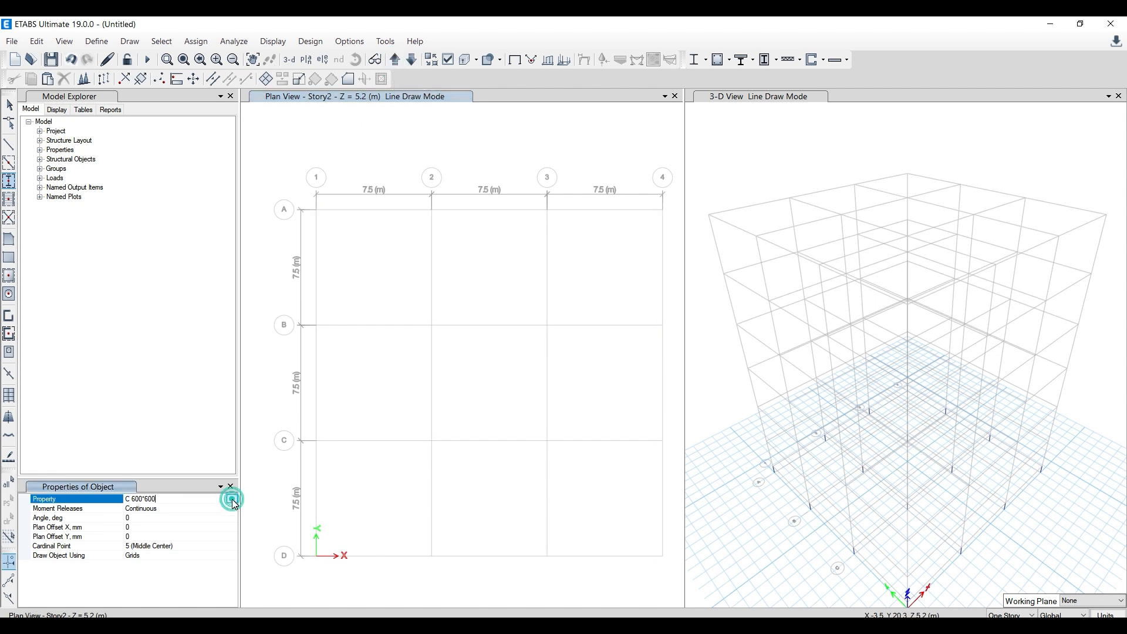
click(232, 499)
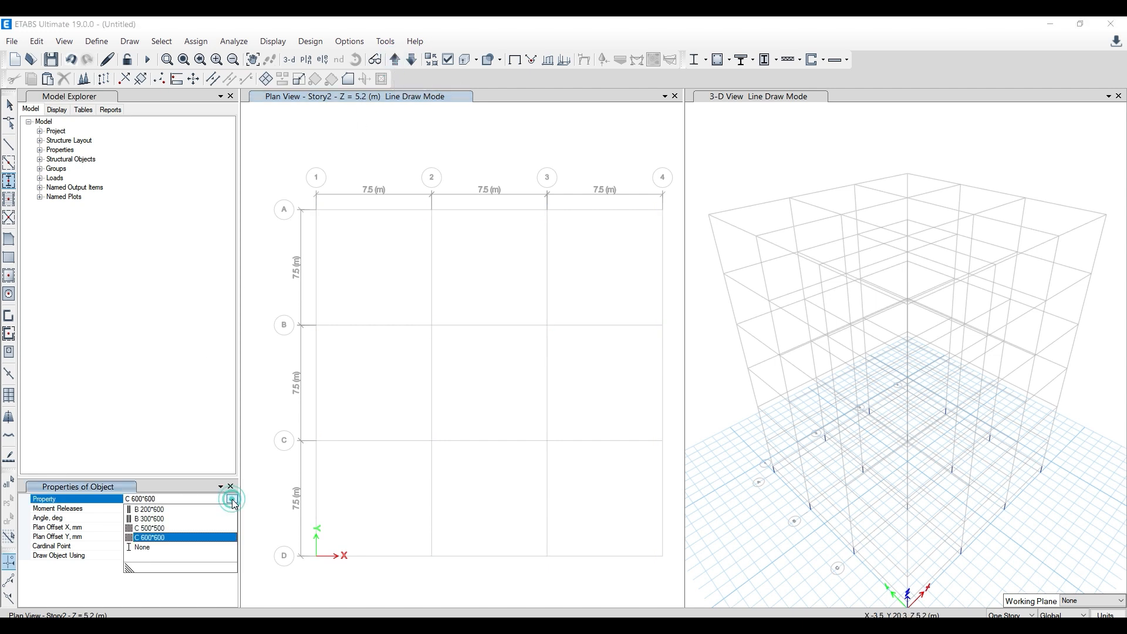
click(164, 531)
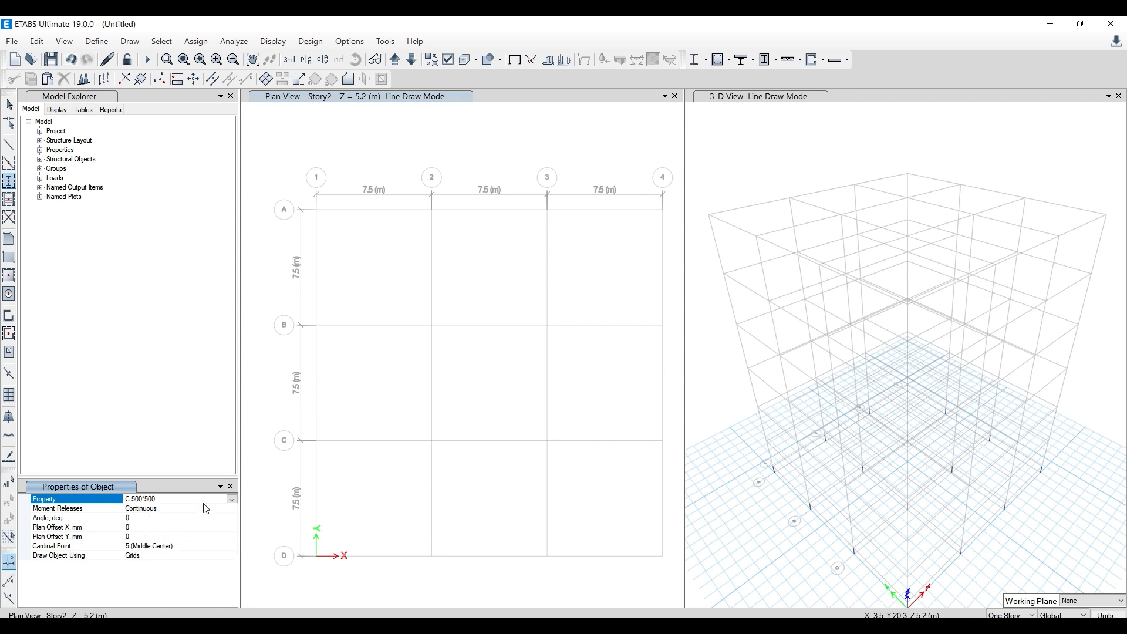
click(1019, 615)
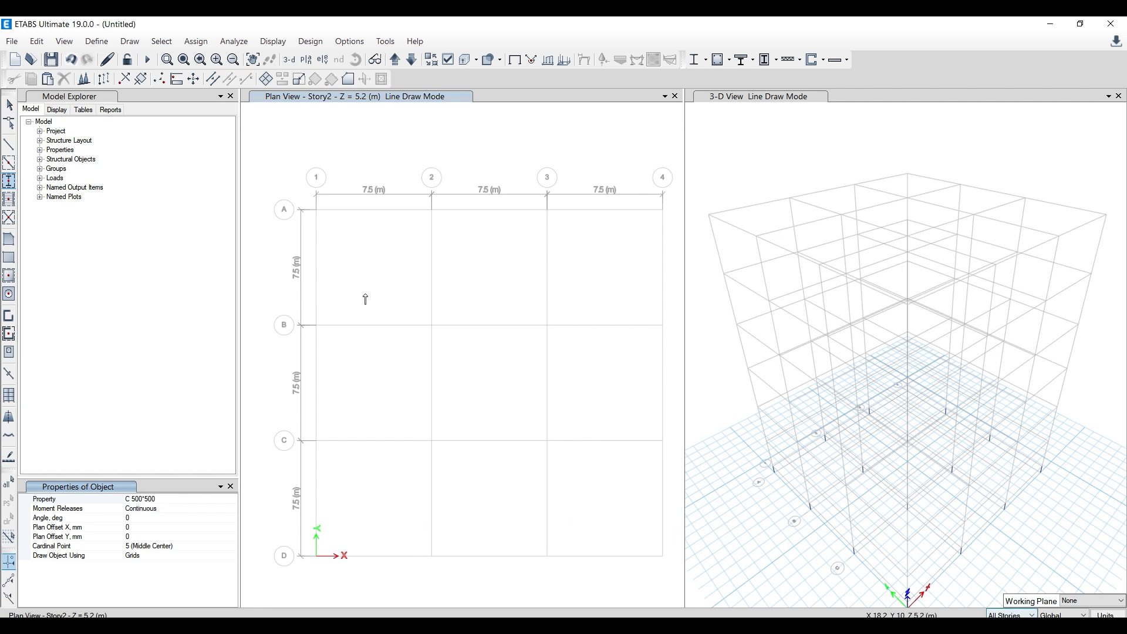
drag(281, 174, 680, 580)
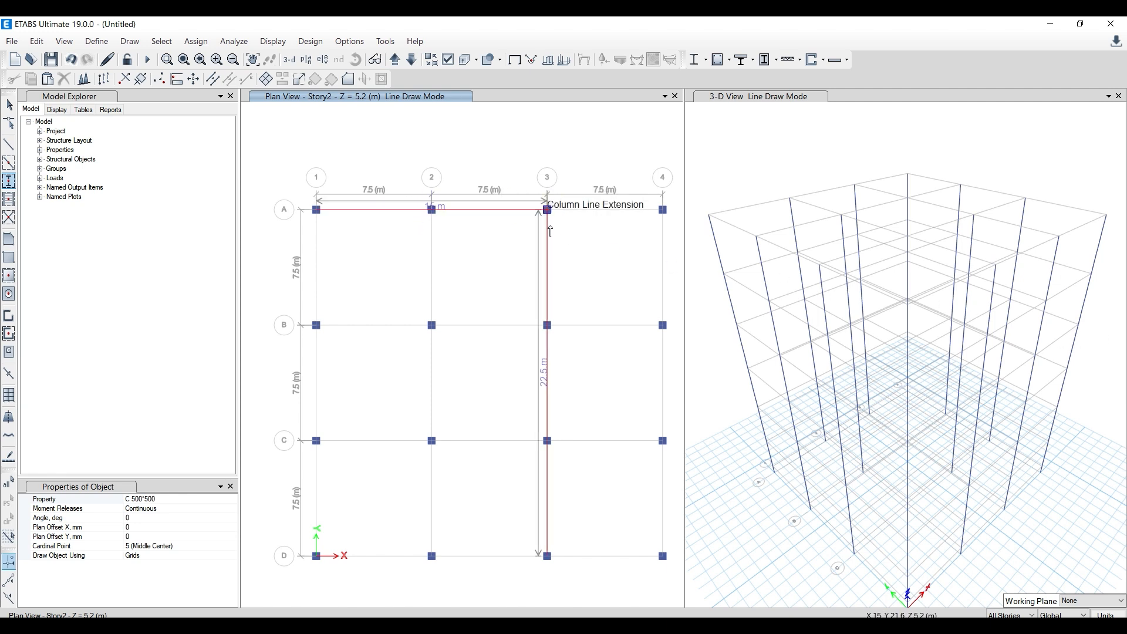
- Check the typical floor plan and design notes in IIT 1.pdf, and draw B 300*600 beams along all grid lines in ETABS for all stories
click(508, 621)
scroll(491, 464, up, 20)
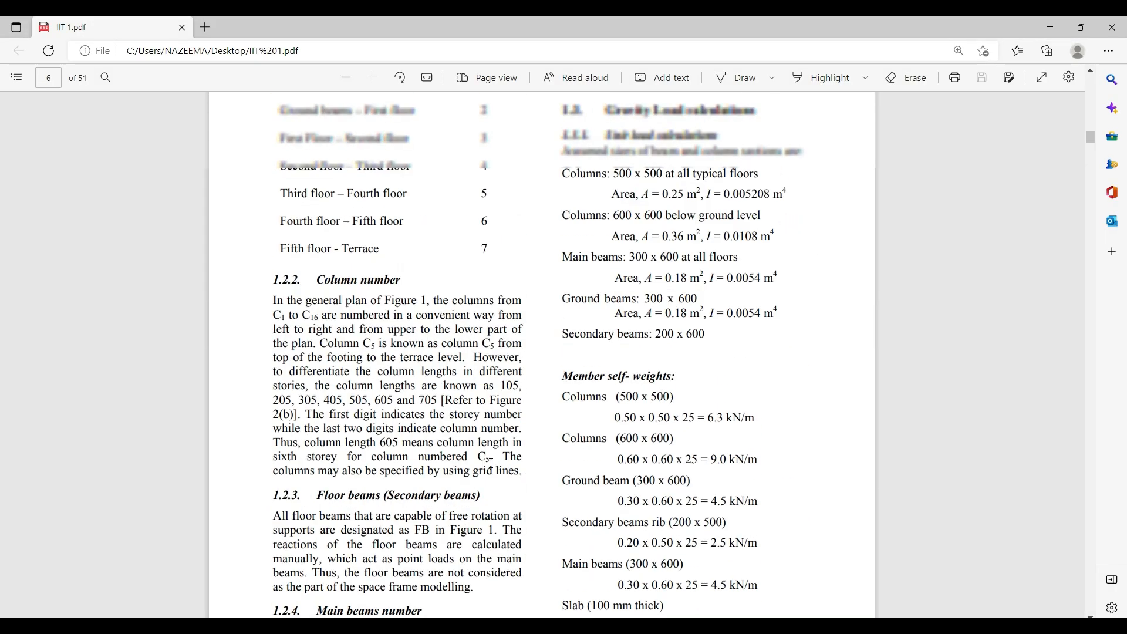
scroll(491, 463, up, 20)
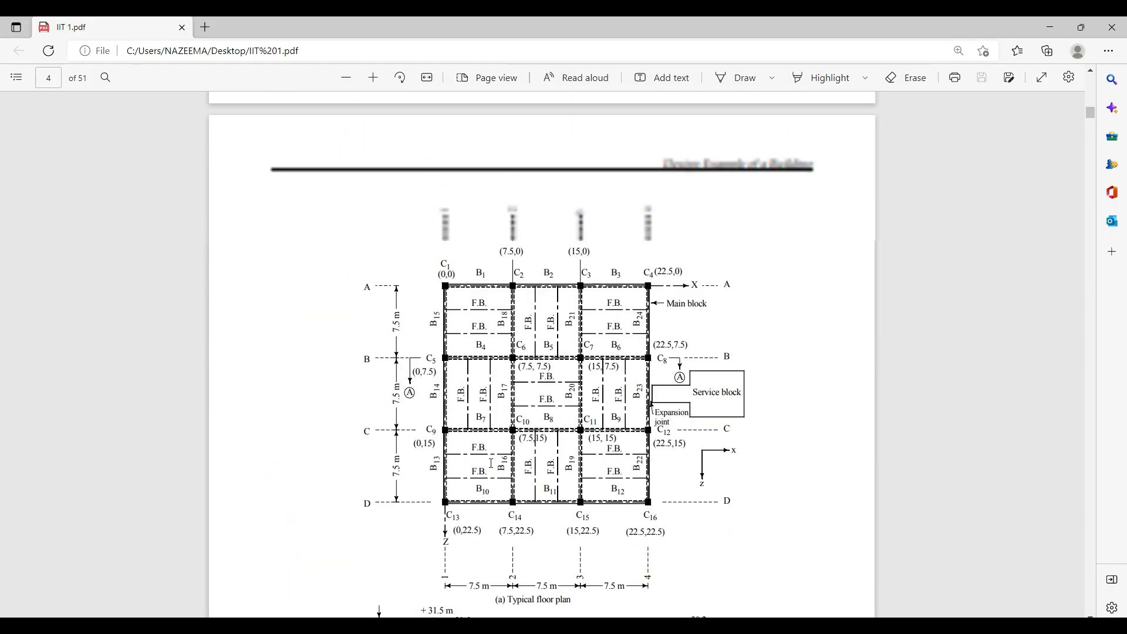
scroll(491, 463, down, 5)
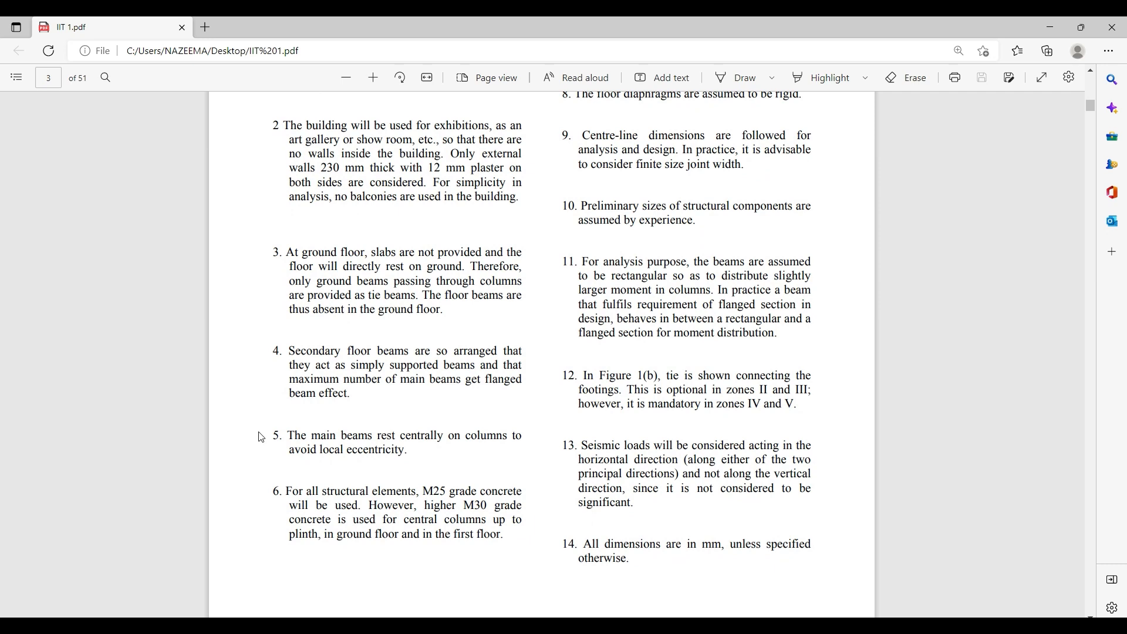
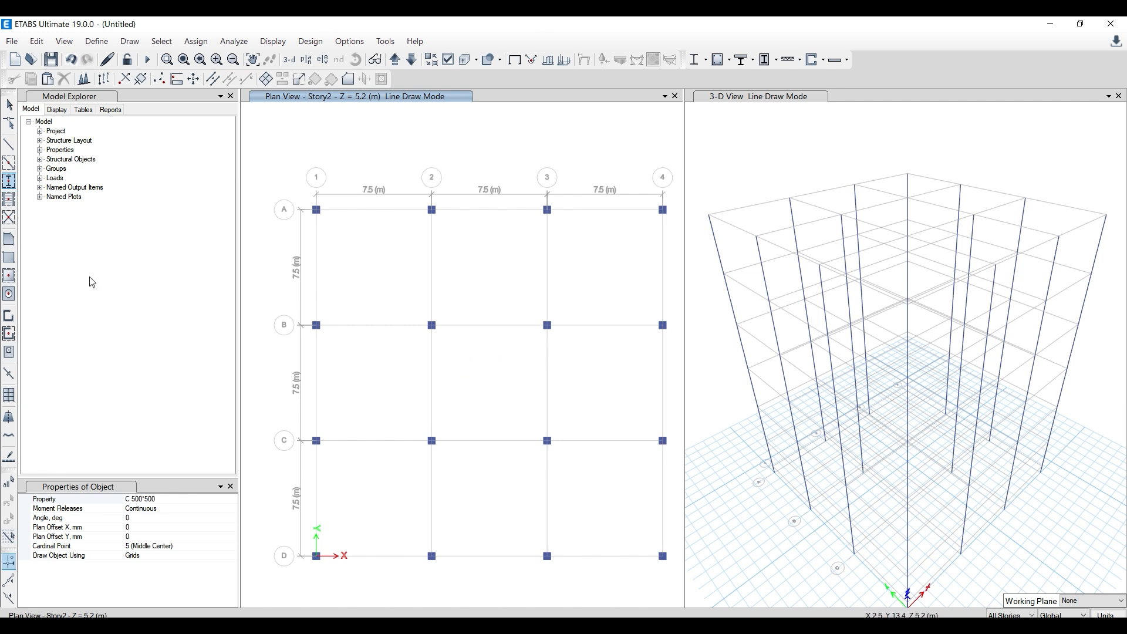
click(9, 166)
click(232, 509)
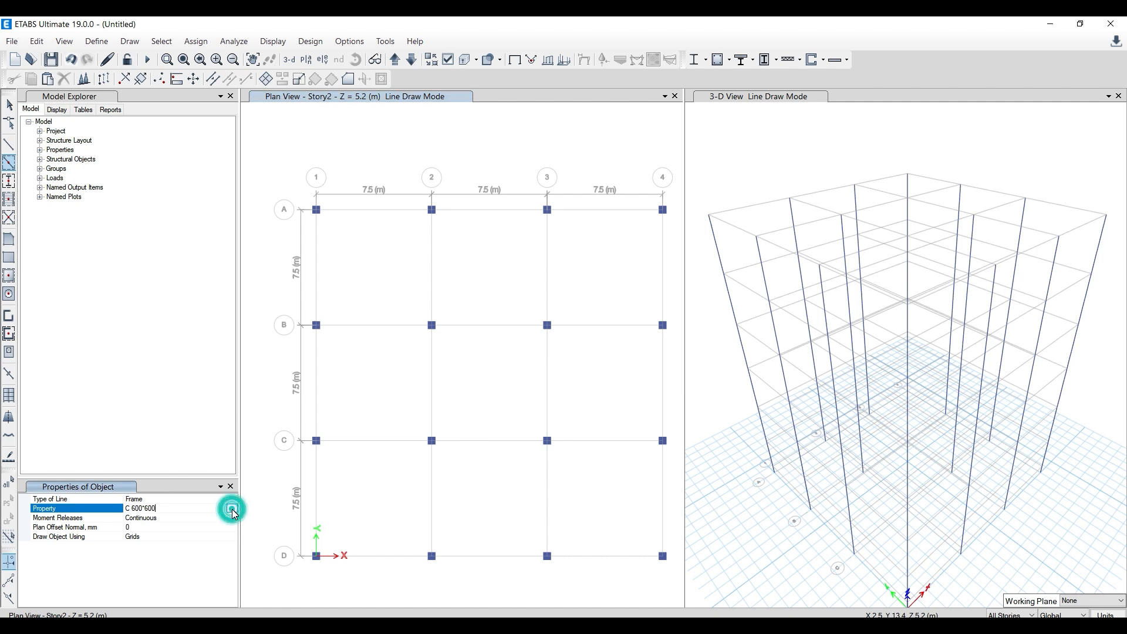
click(232, 509)
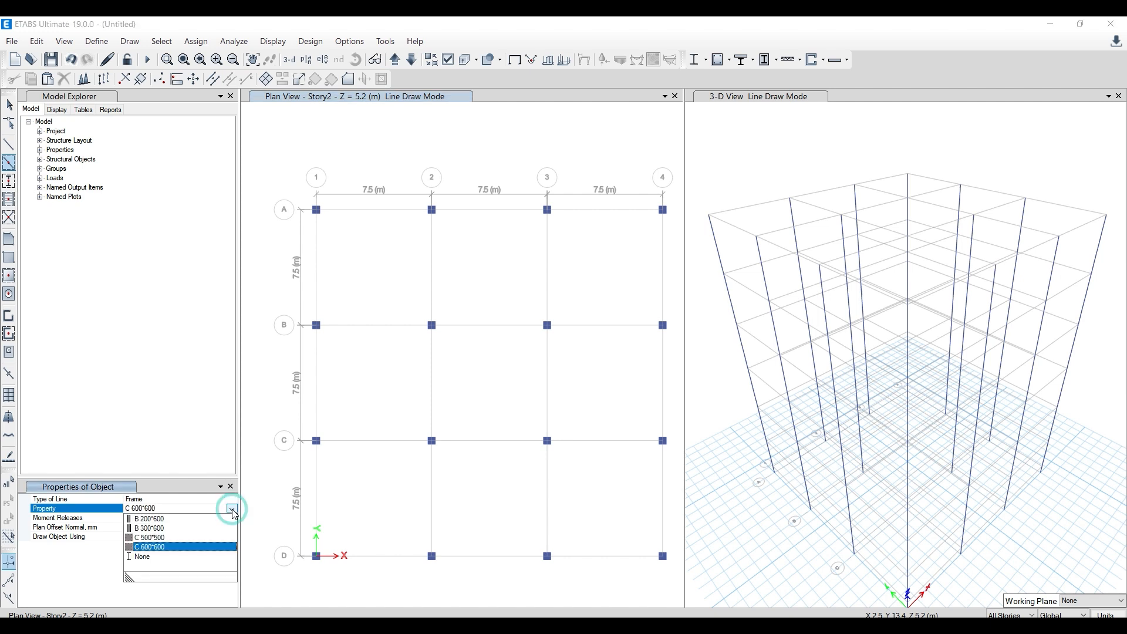
click(151, 528)
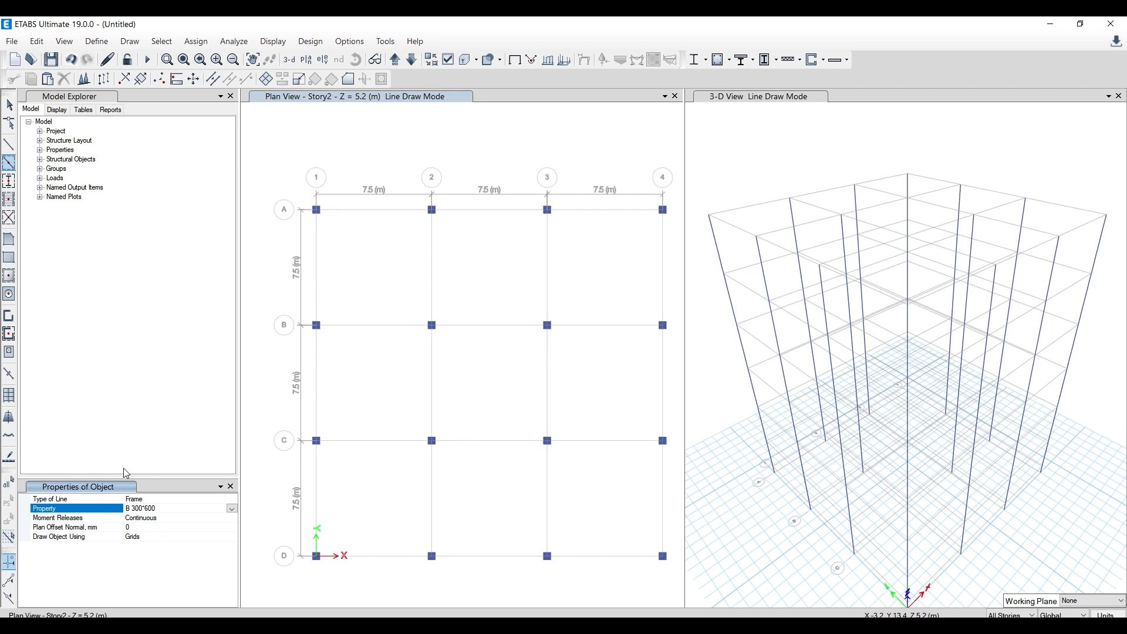
click(361, 211)
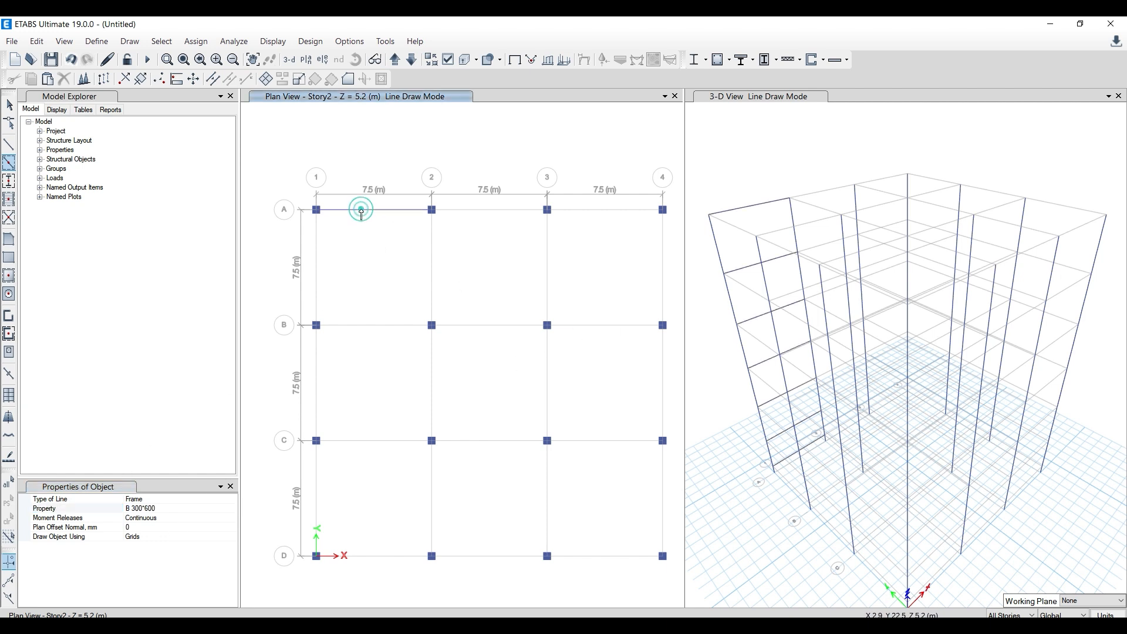
click(485, 211)
click(606, 212)
mouse_move(287, 184)
mouse_down()
mouse_move(358, 347)
mouse_move(562, 528)
mouse_move(687, 581)
mouse_up()
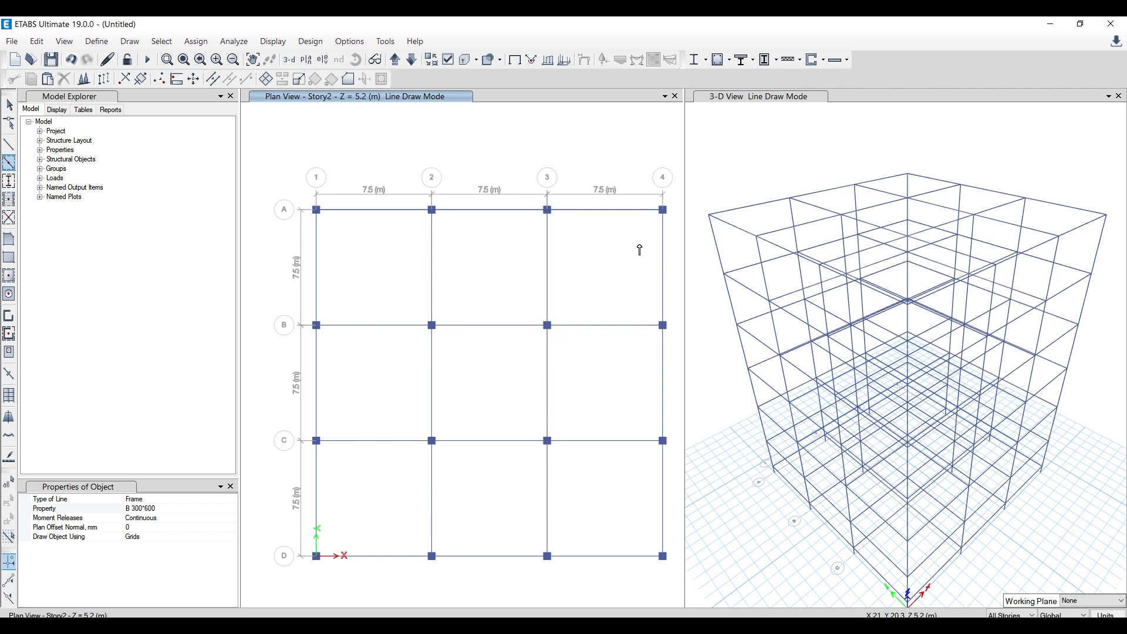
- Review the list of defined materials and close it without changes
click(96, 41)
click(120, 61)
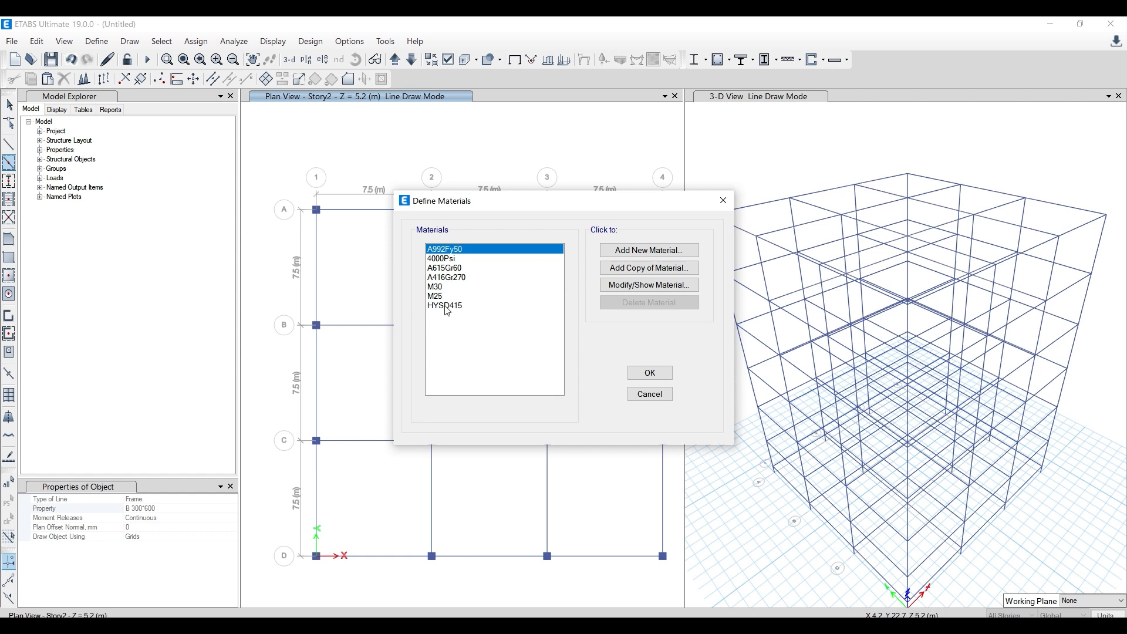
click(723, 200)
- Review the defined frame sections, examining the material, dimensions and reinforcement data of the B 300*600 section
click(103, 41)
mouse_move(115, 88)
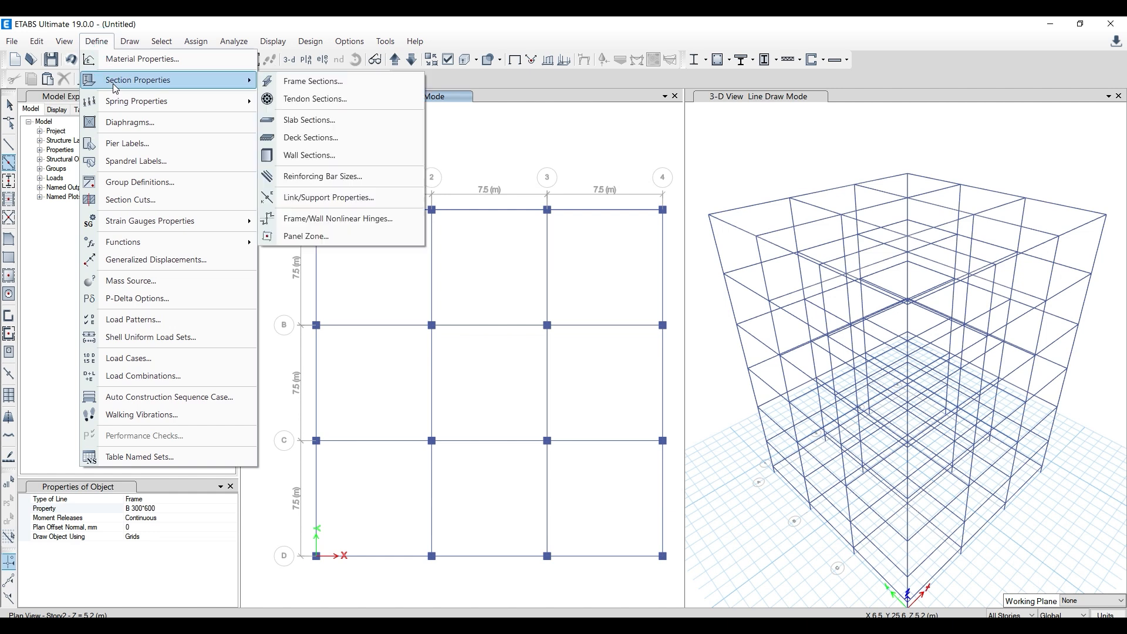
click(306, 81)
click(428, 293)
click(425, 302)
click(423, 293)
click(422, 285)
click(423, 293)
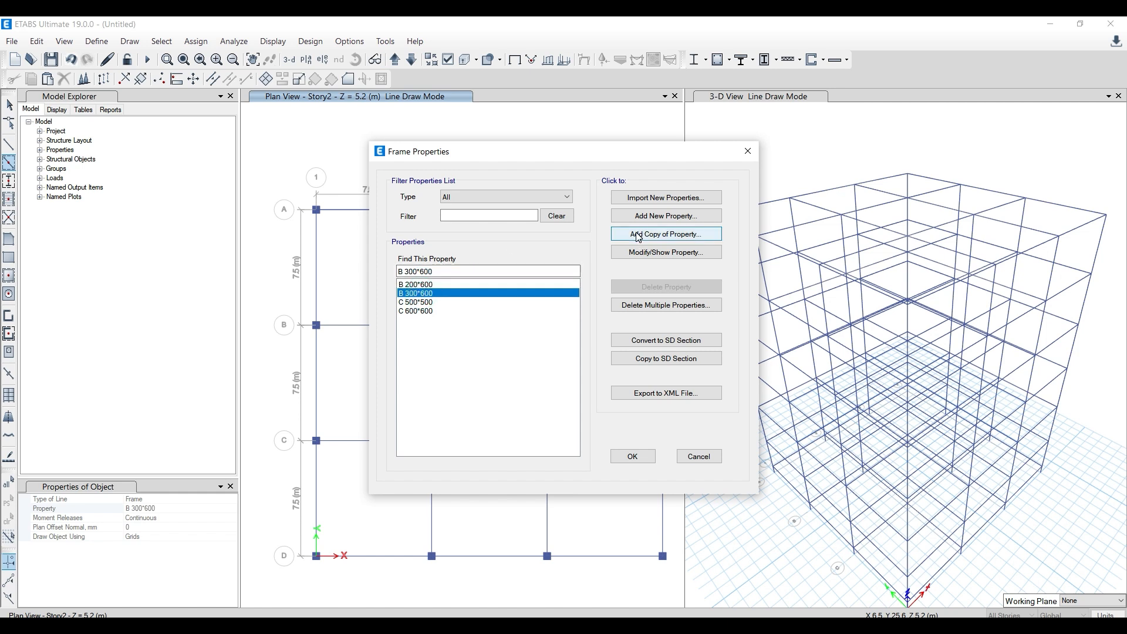
click(650, 253)
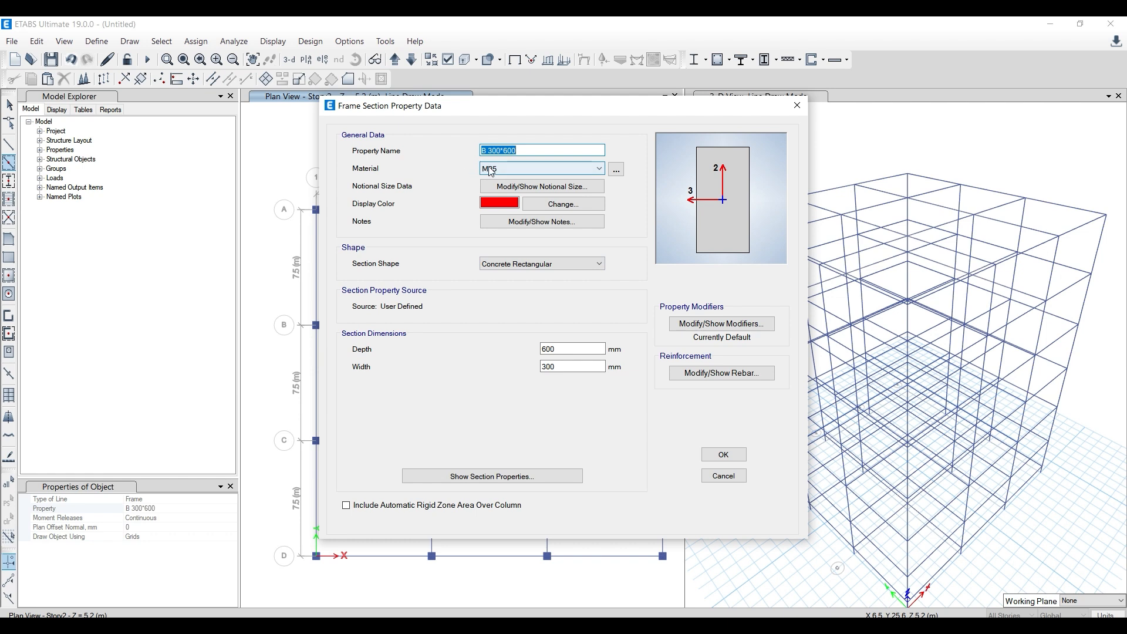
click(722, 373)
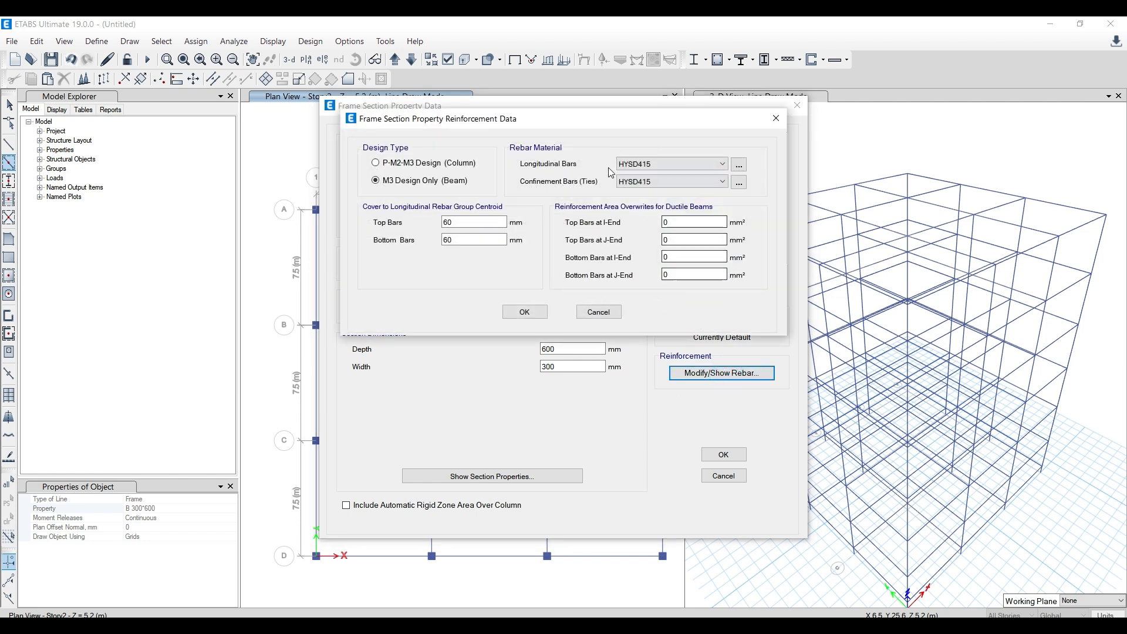
click(783, 122)
click(796, 106)
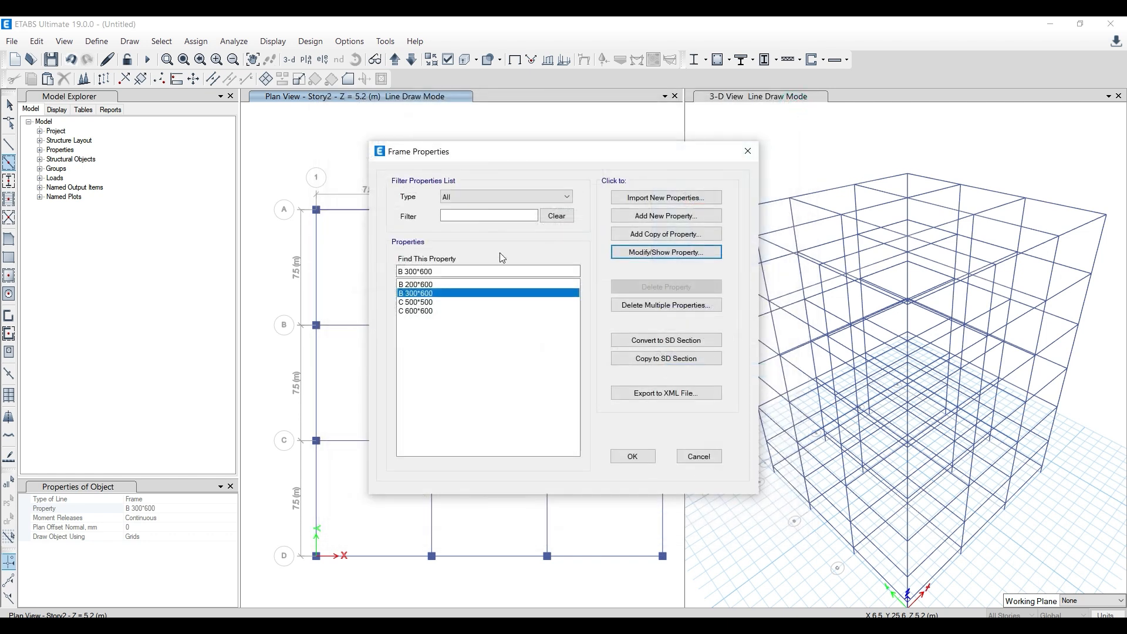
click(649, 462)
click(96, 41)
click(378, 158)
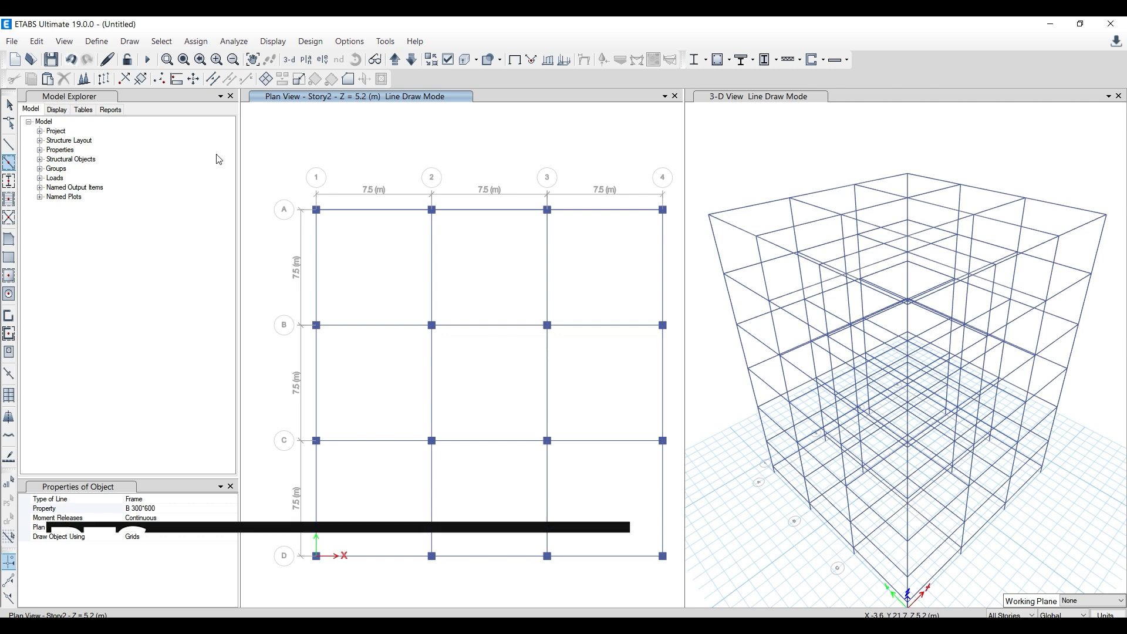
click(96, 41)
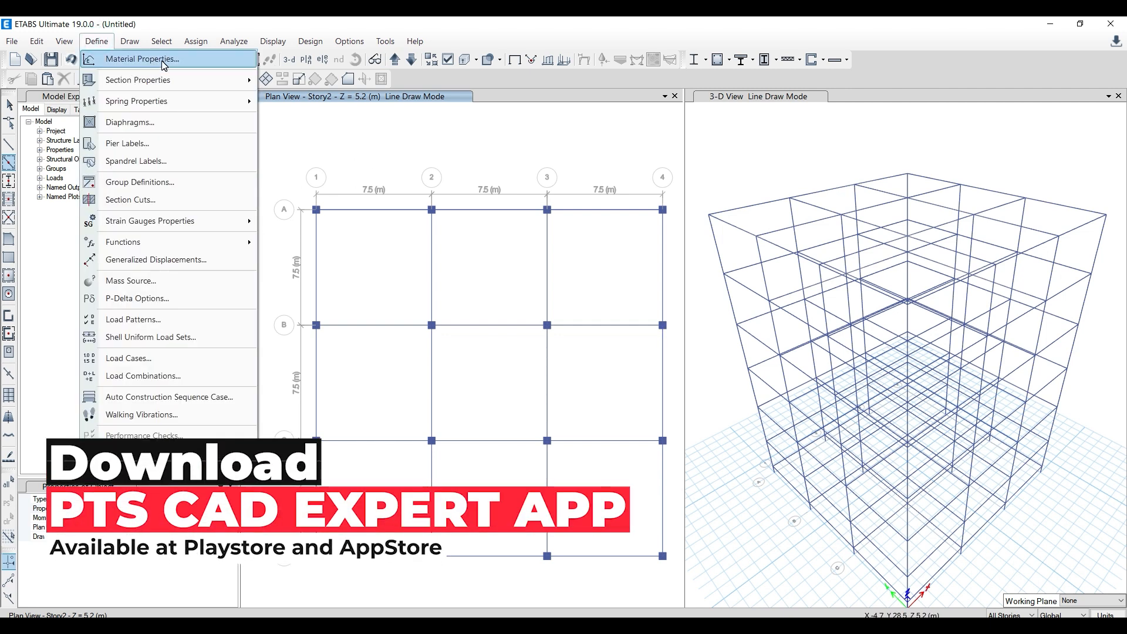
mouse_move(164, 80)
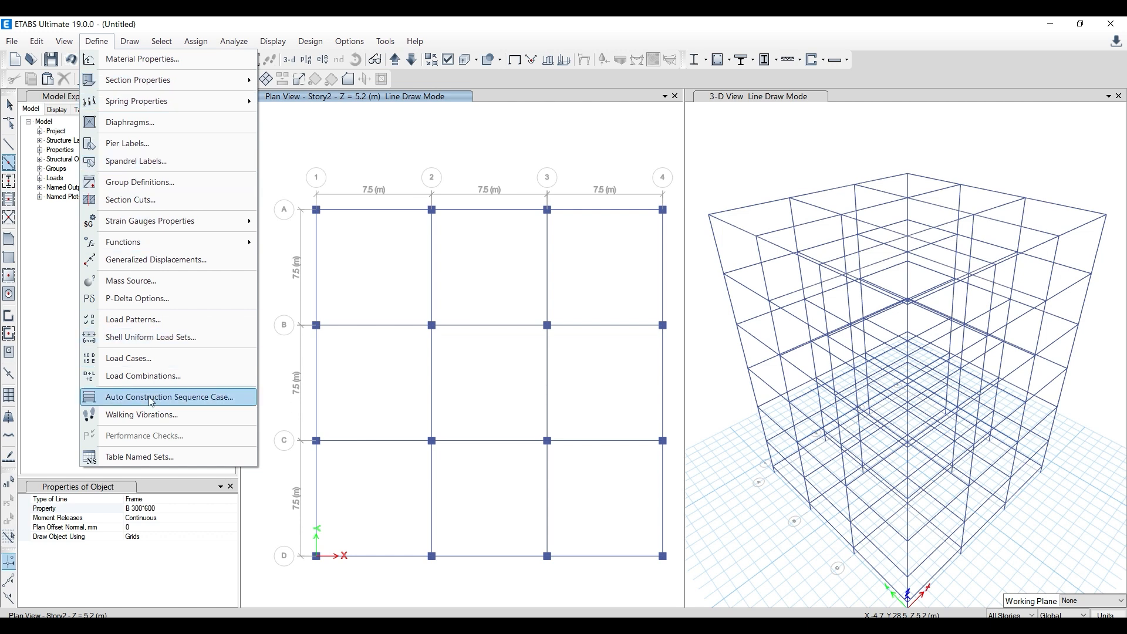
click(381, 107)
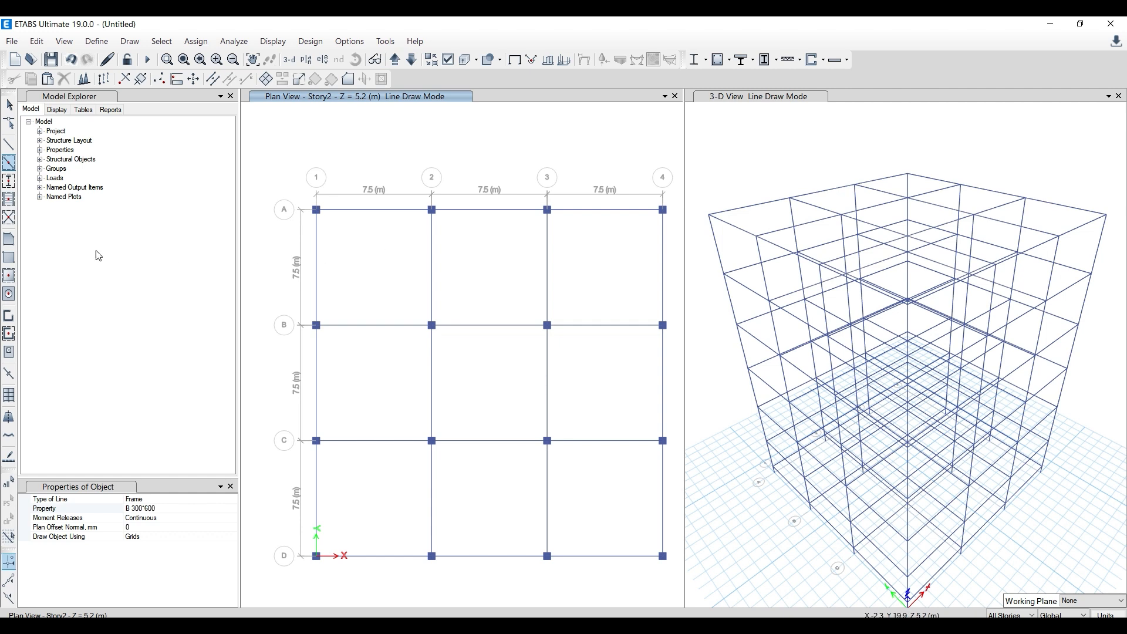
- Quick-draw floors with the Slab 100mm property over every grid bay from 1 to 4 and A to D on all stories
click(9, 276)
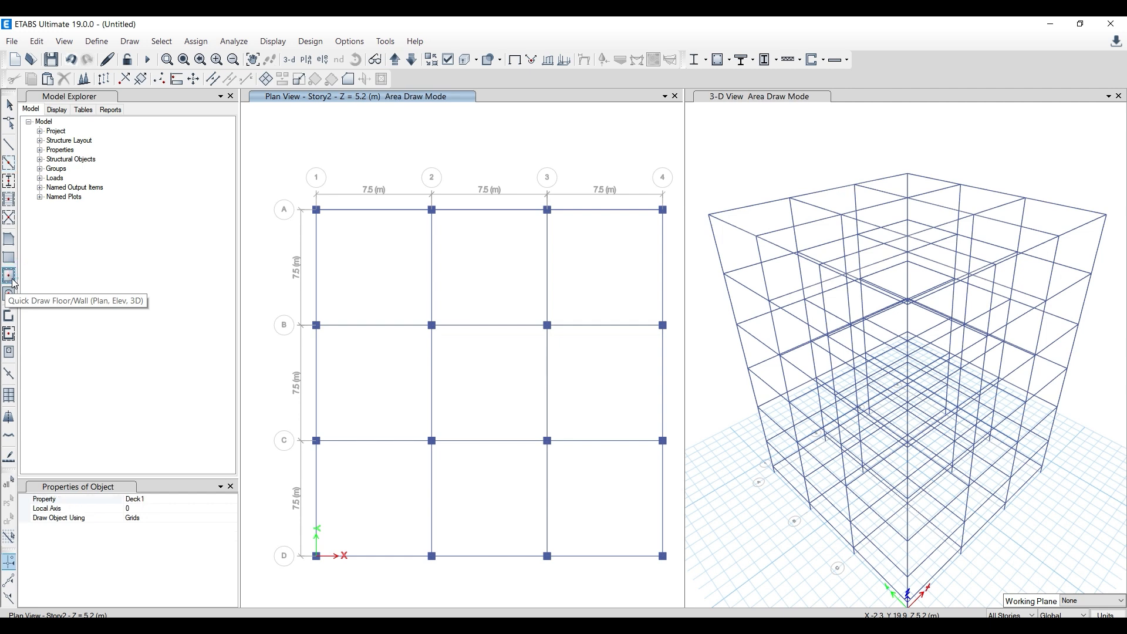
click(232, 500)
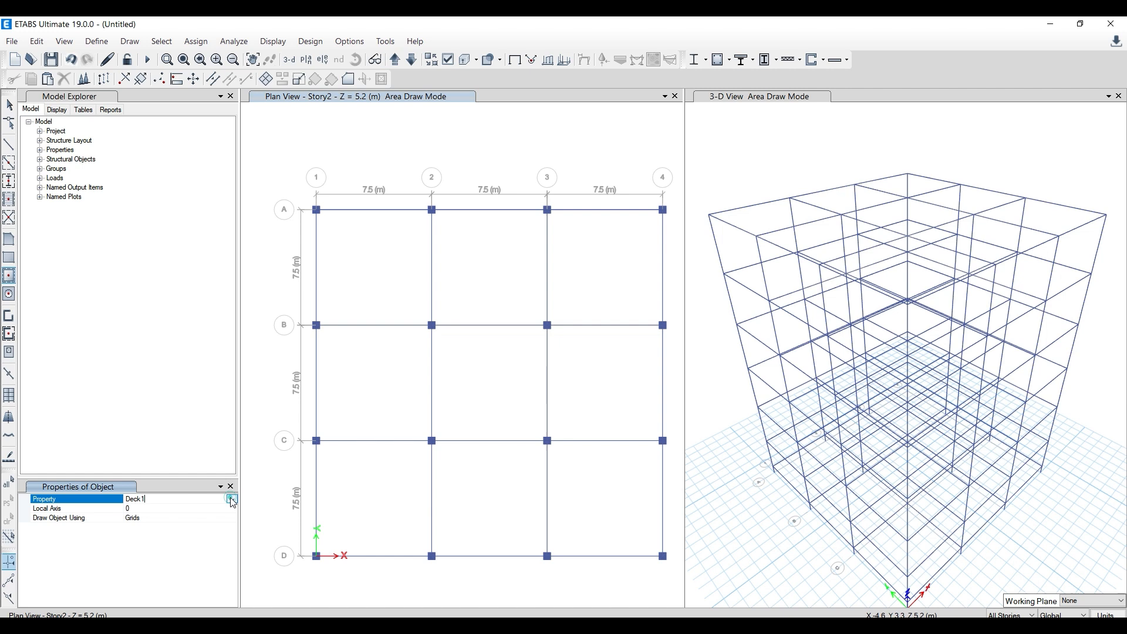
click(232, 500)
click(168, 535)
mouse_move(284, 166)
mouse_down()
mouse_move(343, 383)
mouse_move(683, 597)
mouse_up()
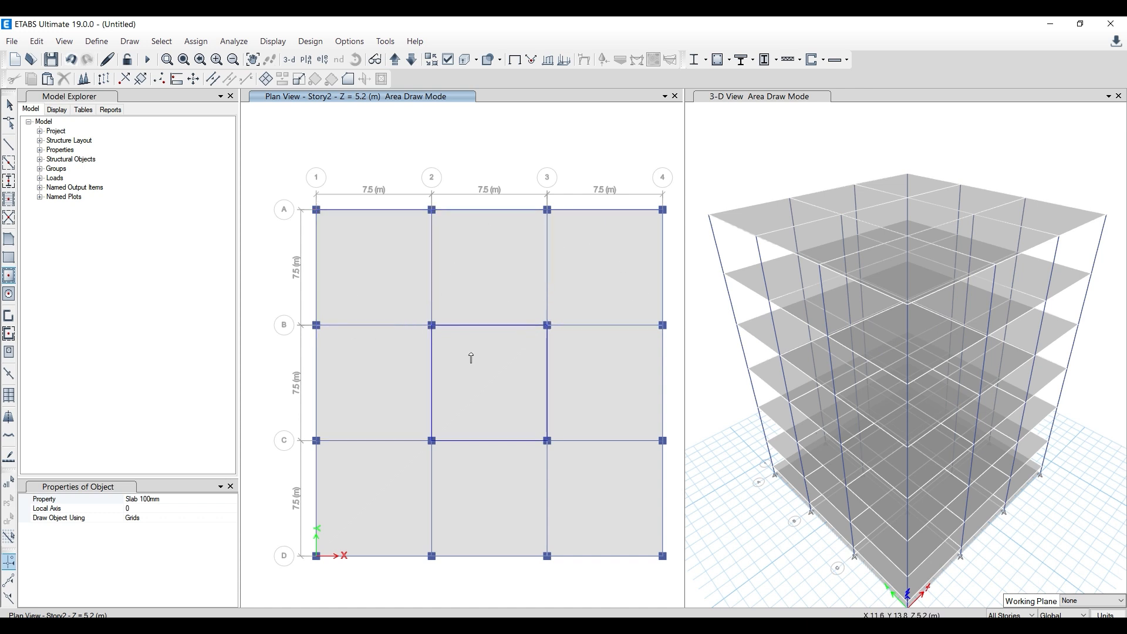
click(9, 105)
click(383, 140)
- Switch to IIT 1.pdf, examine the secondary beam layout on the typical floor plan, and return to ETABS
click(541, 626)
scroll(402, 288, down, 15)
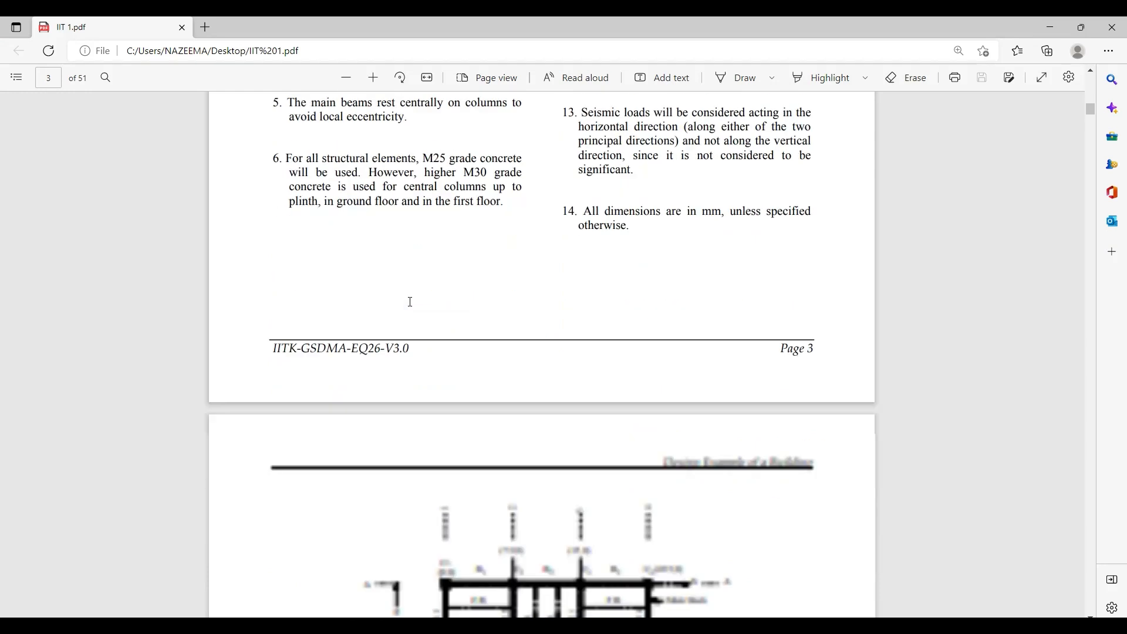
click(373, 77)
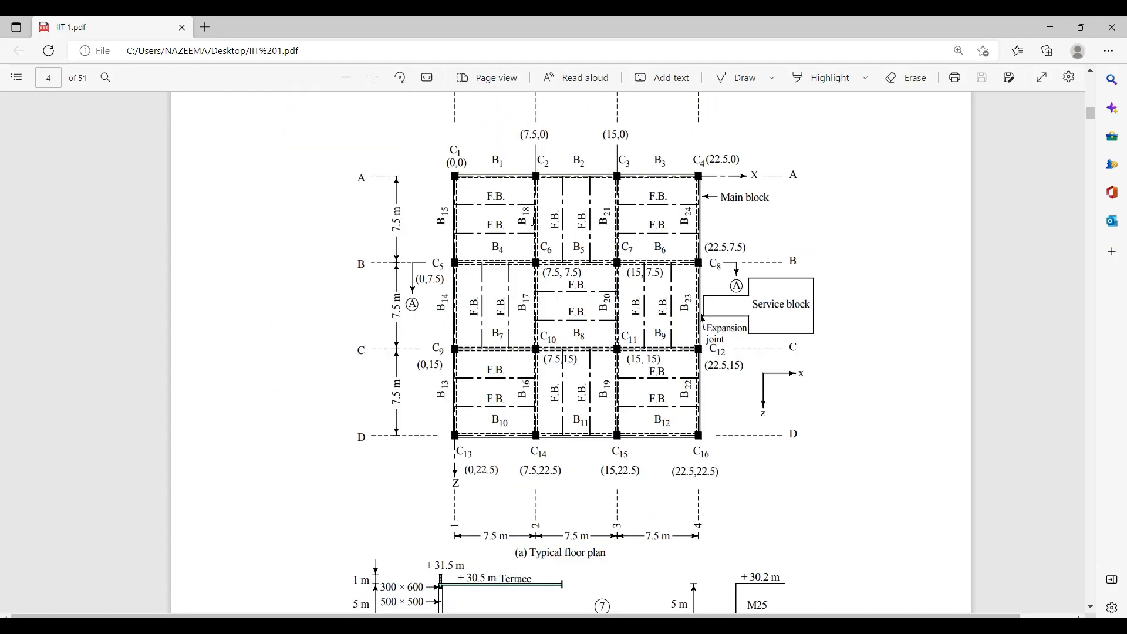
scroll(669, 254, up, 1)
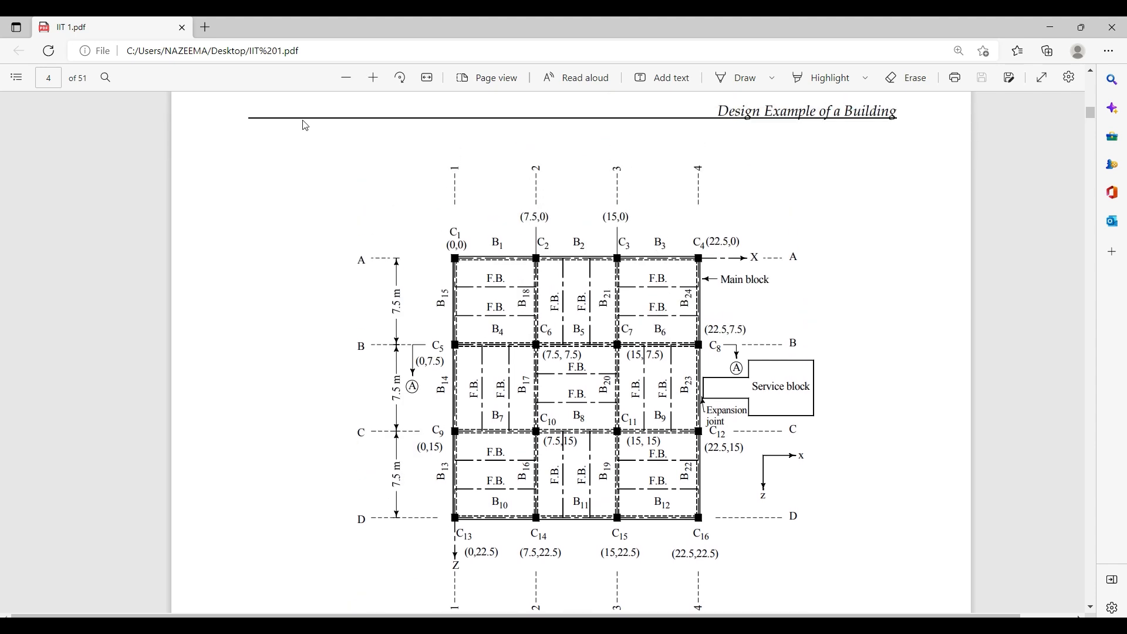
click(374, 78)
scroll(833, 276, down, 2)
click(1051, 27)
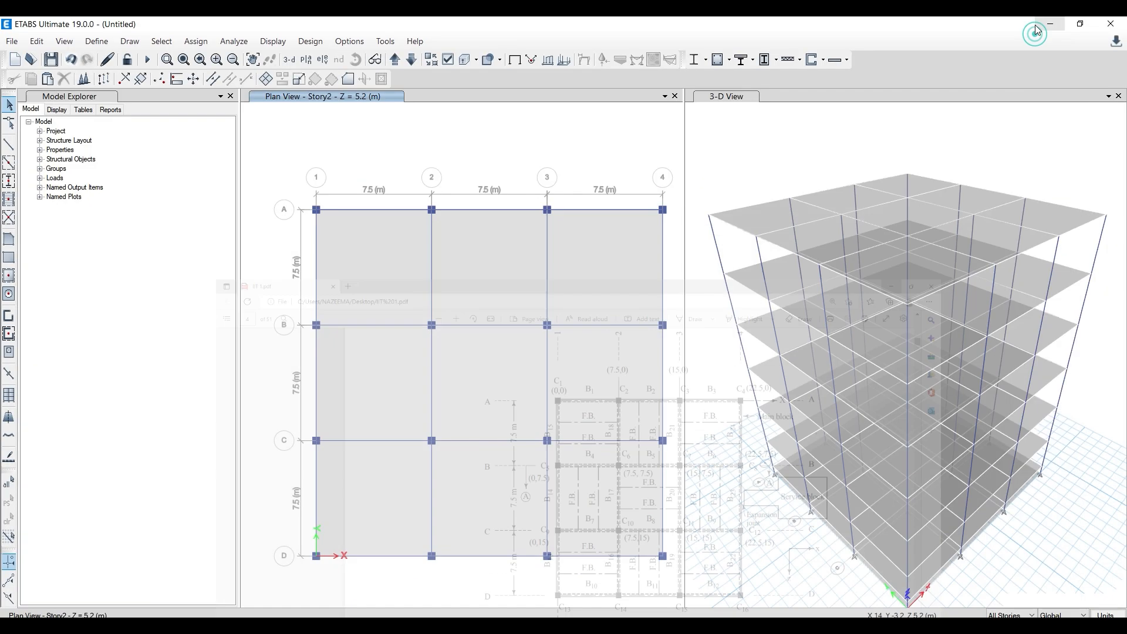
- Replicate the beam on grid line 1 between A and B linearly with dx 2 m and number 1
click(317, 236)
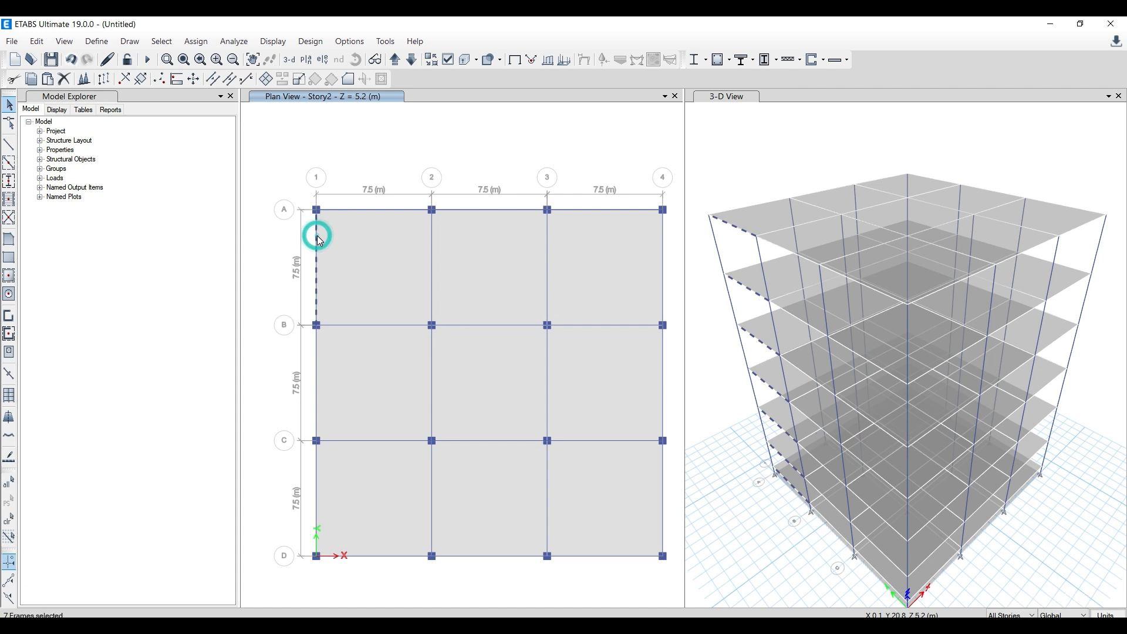
click(37, 41)
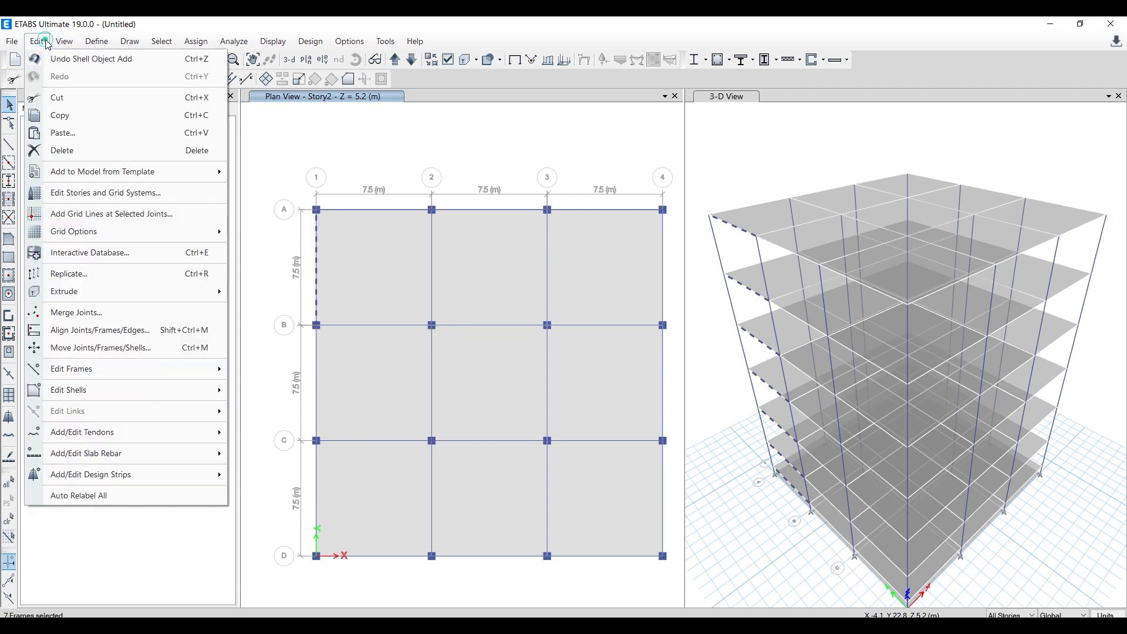
click(87, 277)
drag(504, 175, 556, 167)
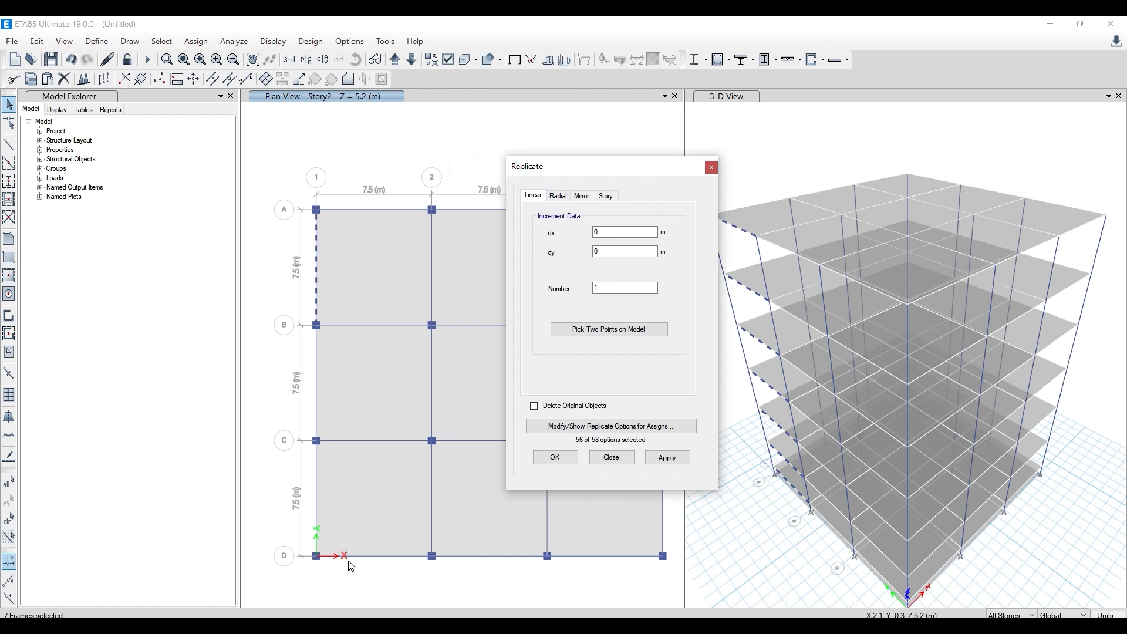
double_click(629, 229)
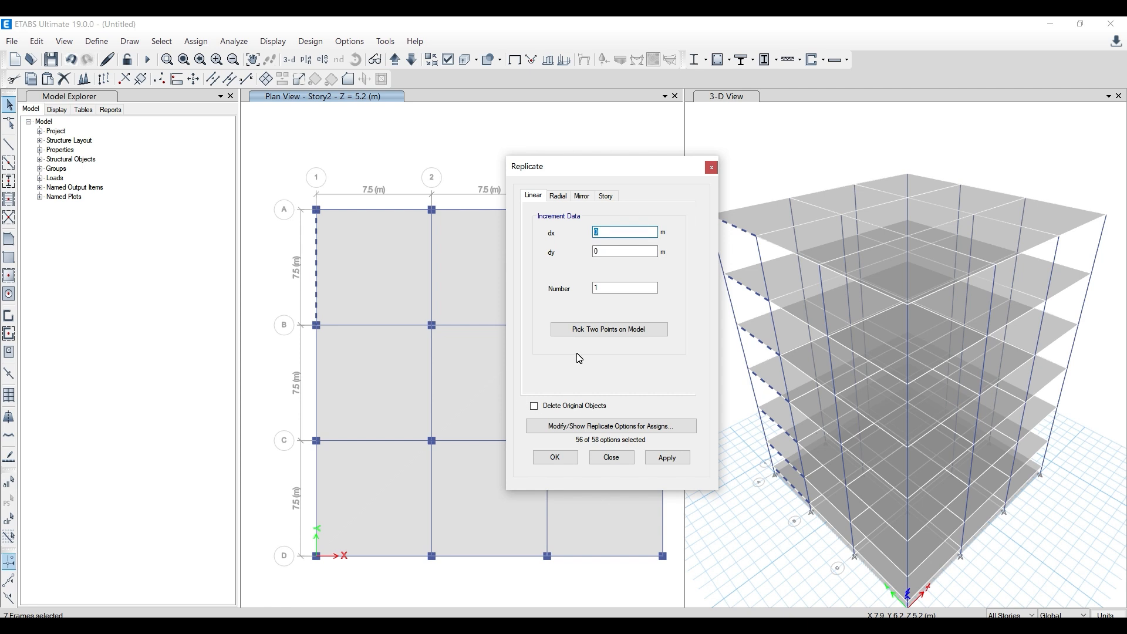
click(667, 458)
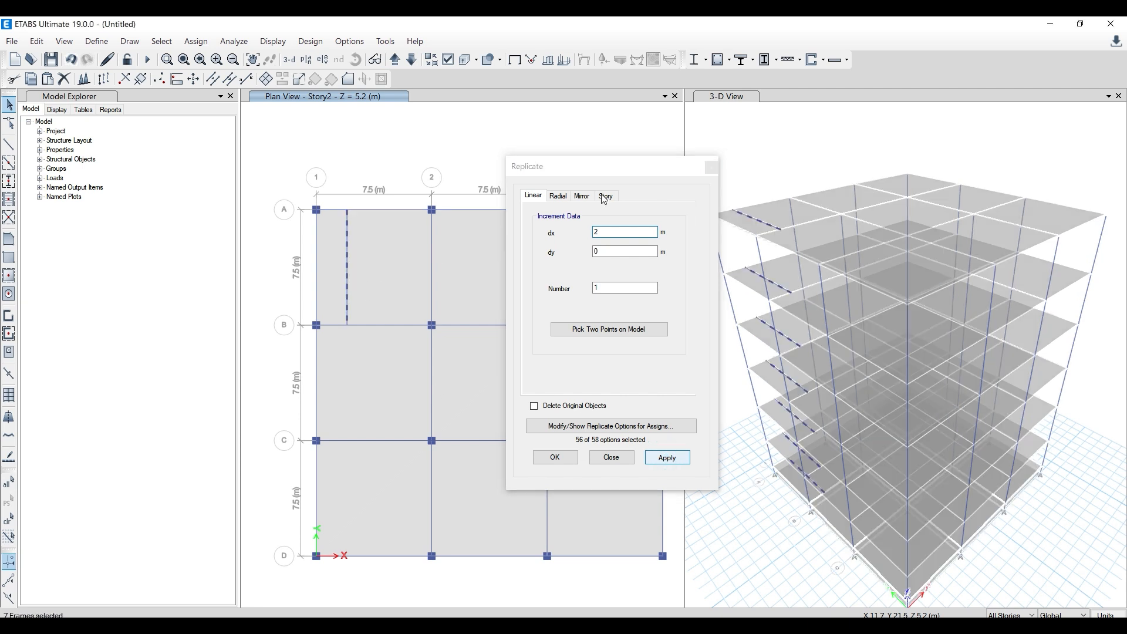
drag(681, 167, 611, 157)
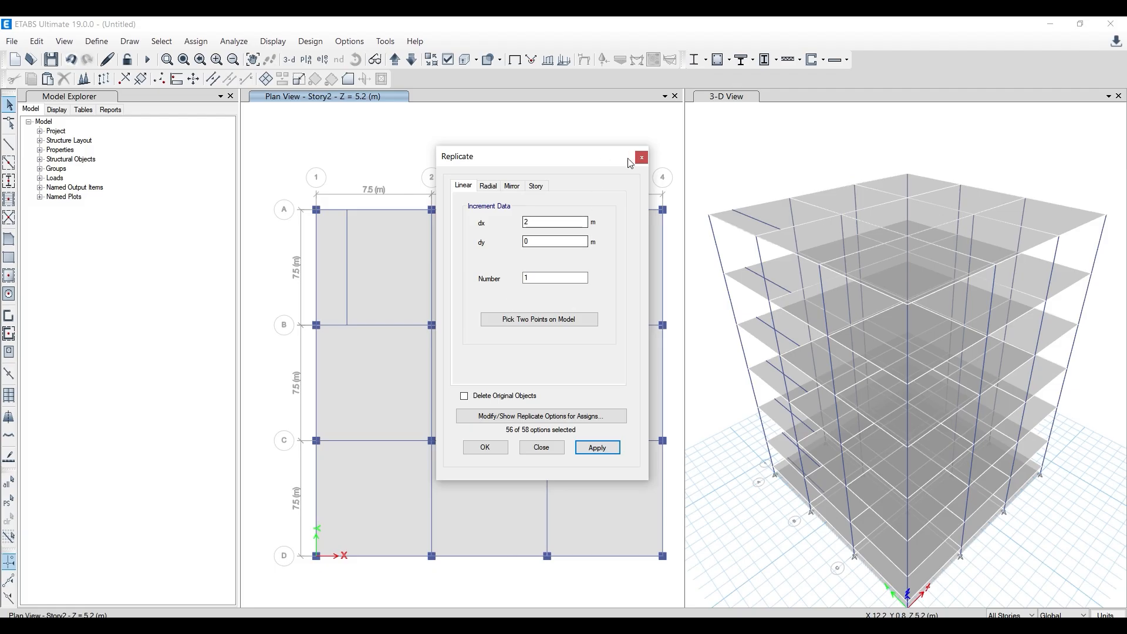
click(640, 157)
- Replicate the copied beam beside grid line 1 by another 2 m in the x direction
click(347, 244)
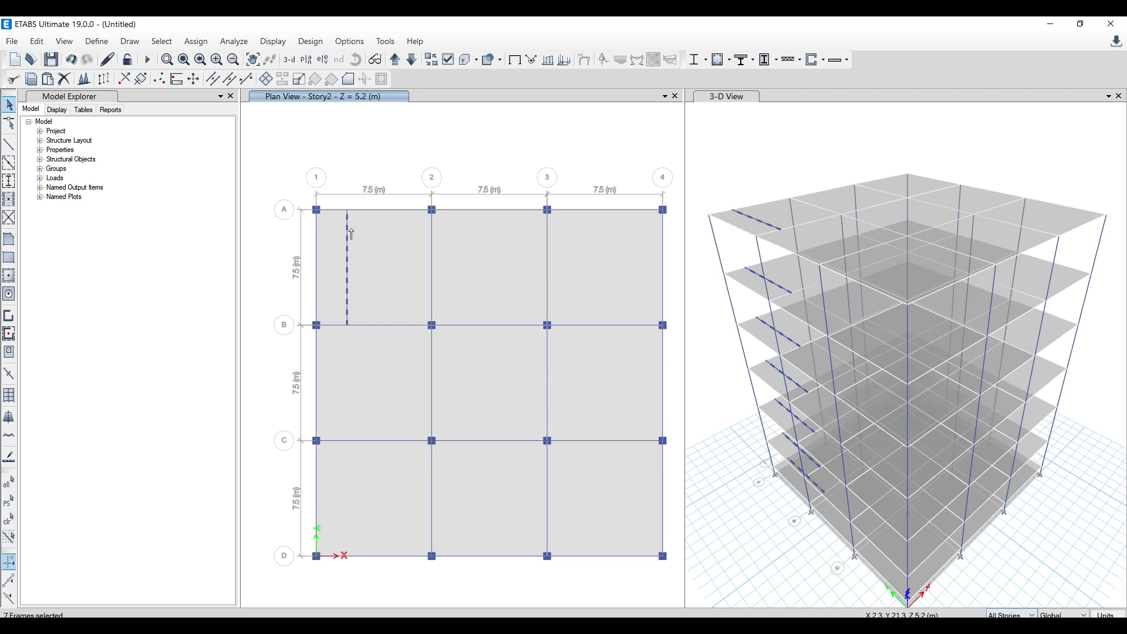
click(36, 41)
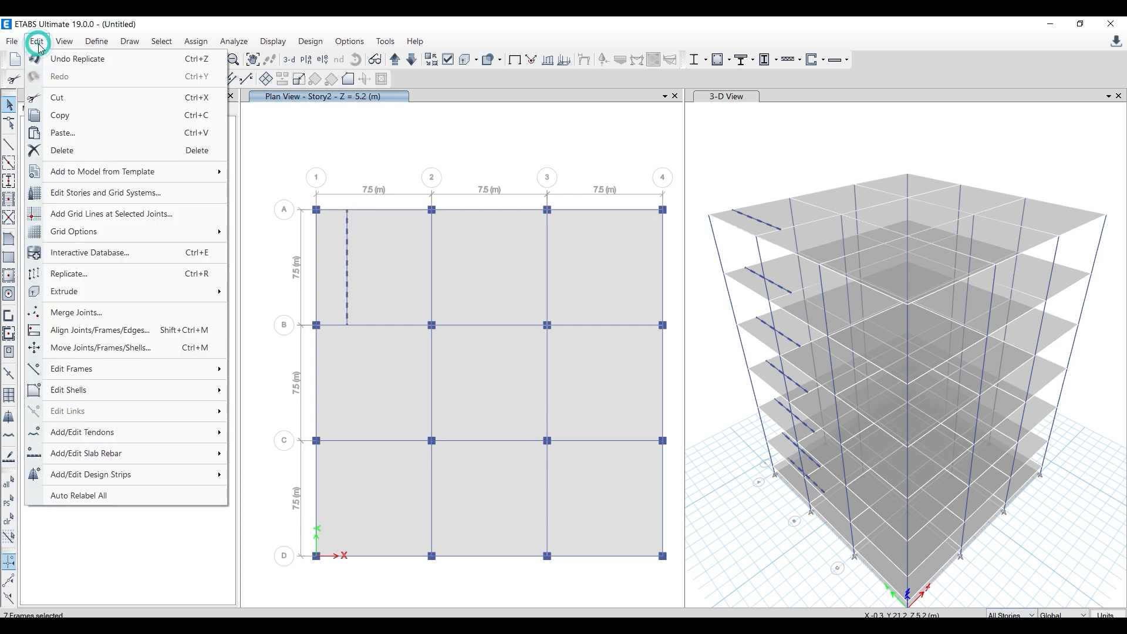
click(68, 274)
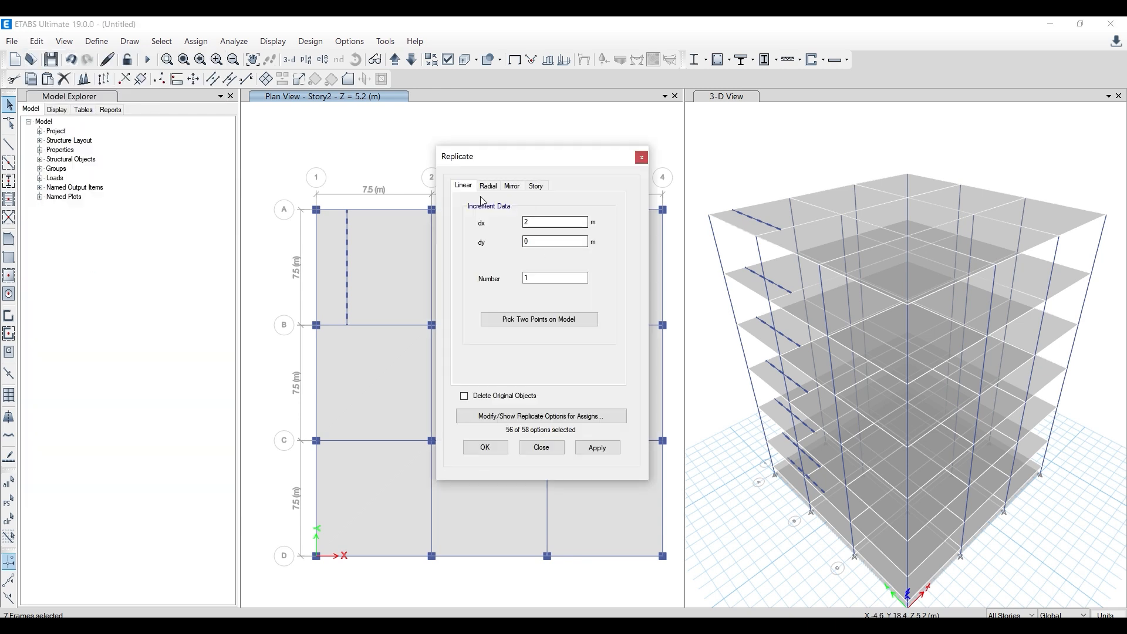
double_click(537, 221)
drag(530, 157, 585, 150)
click(650, 439)
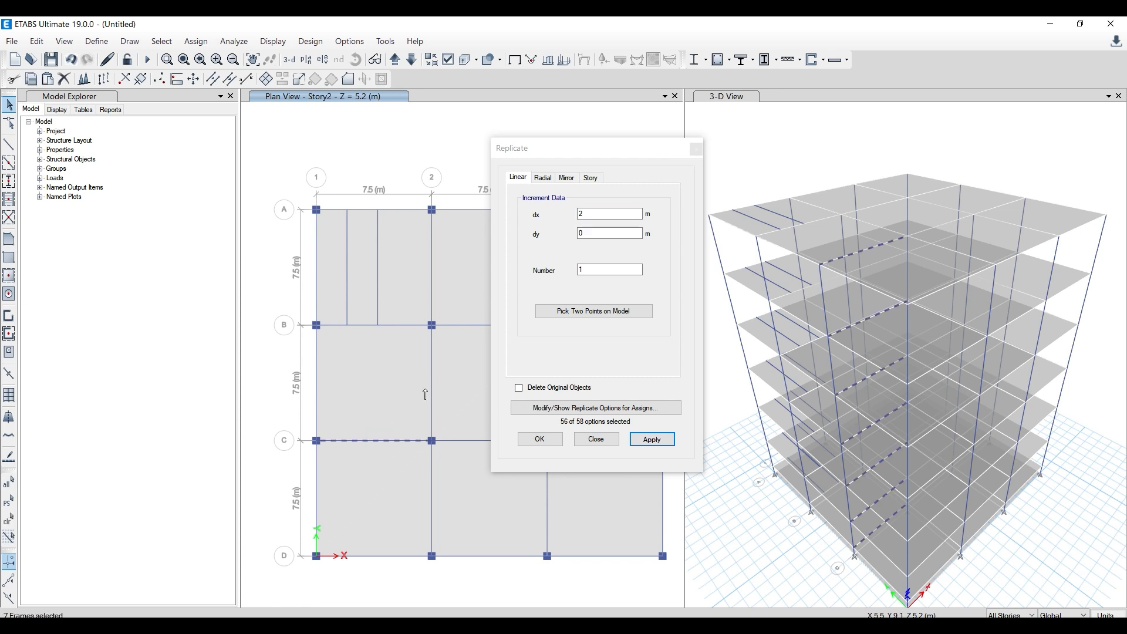
- Replicate the beam on grid line C between 1 and 2 with dx 0 and dy 2 m
click(545, 218)
text(0)
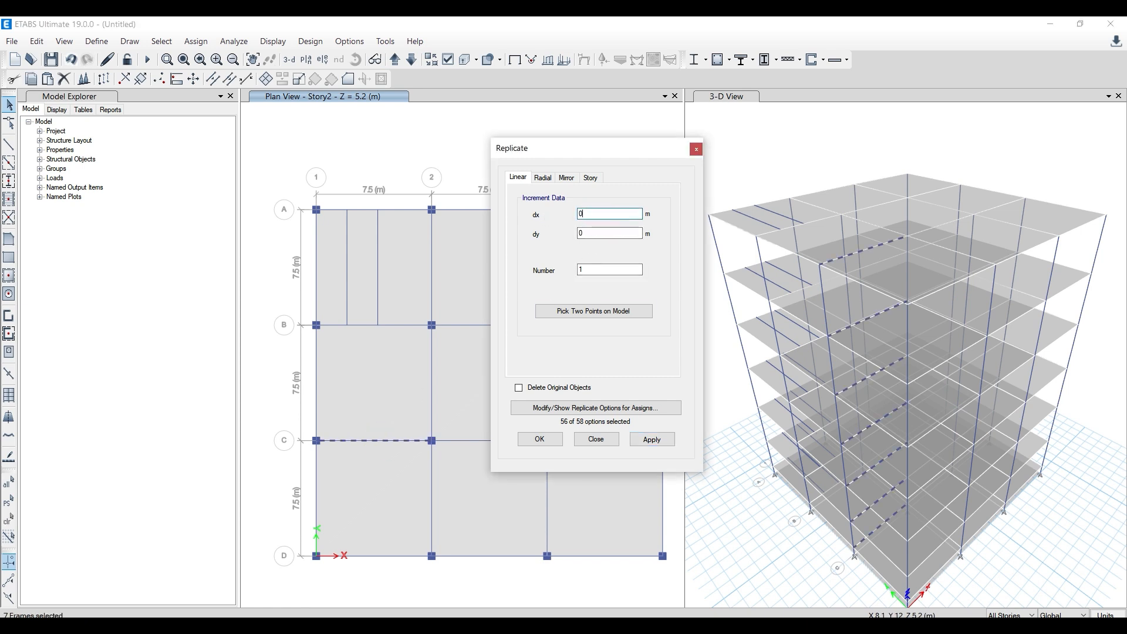
double_click(614, 231)
text(2)
click(651, 439)
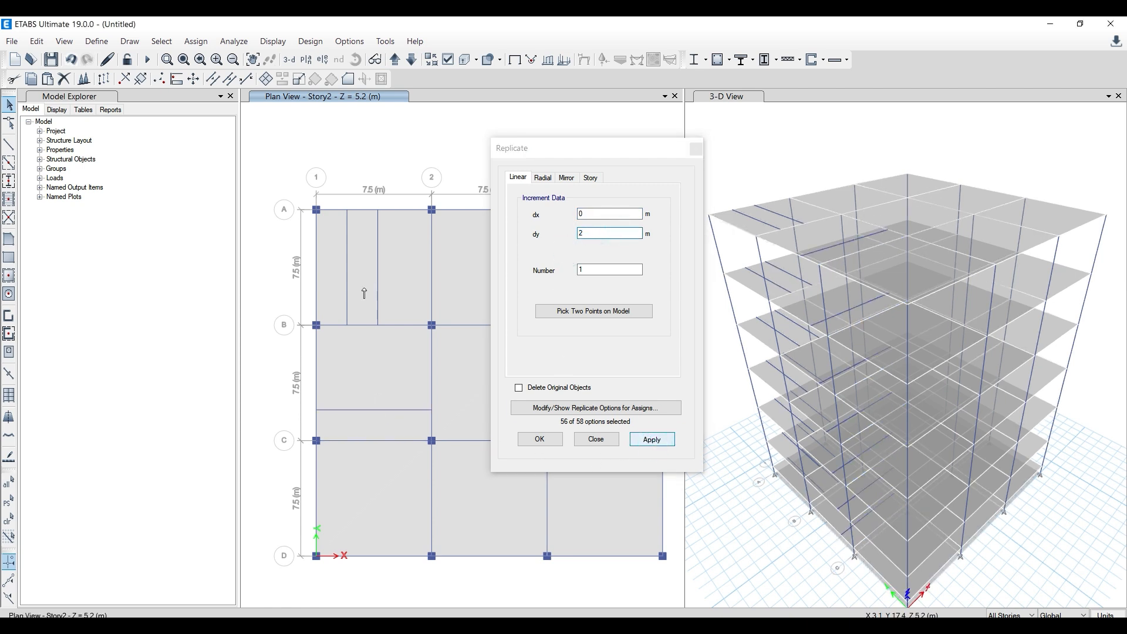
- Close the Replicate dialog and undo the three beam replications
click(696, 149)
click(69, 59)
click(69, 58)
click(70, 60)
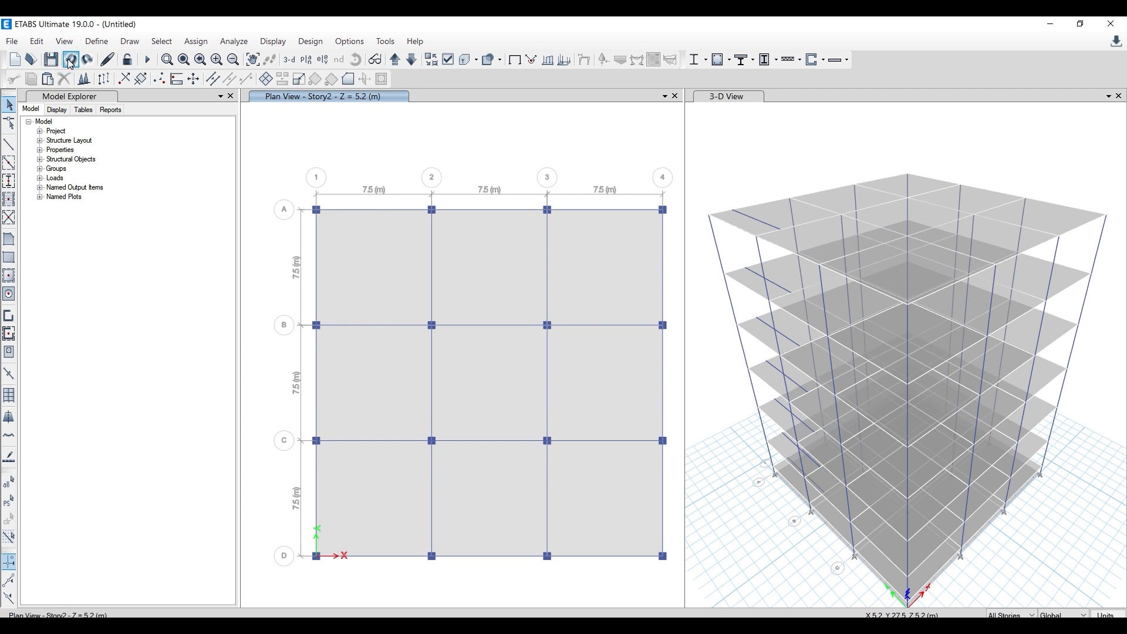
- Set up quick drawing of secondary beams with property B 200*600 and 2 beams per bay, checking the count against the PDF plan
click(8, 200)
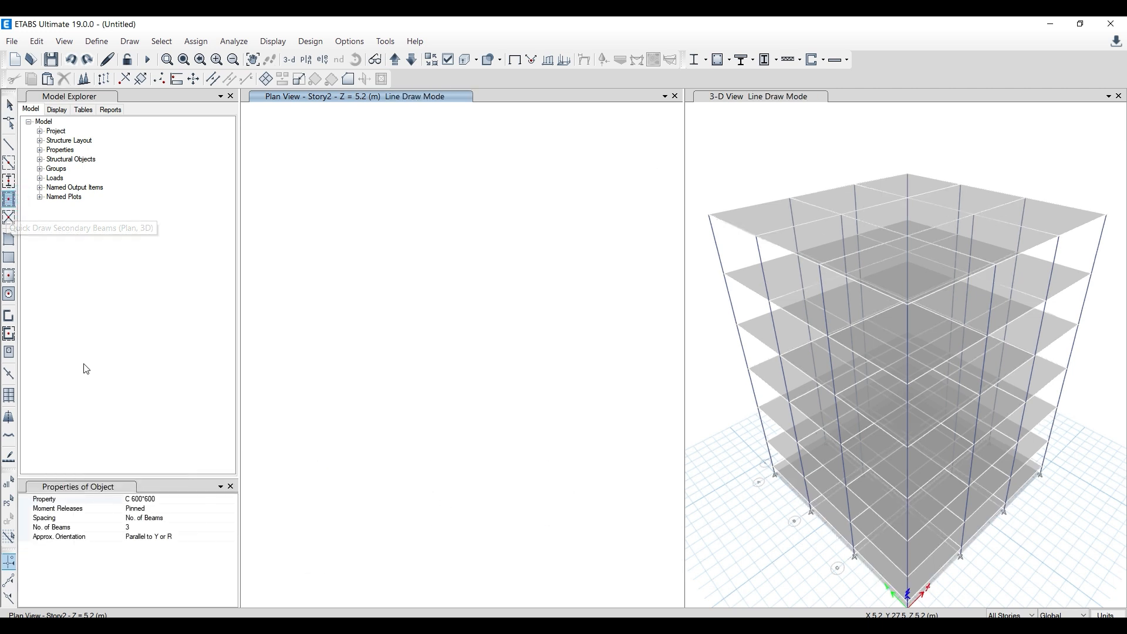
click(178, 500)
click(231, 499)
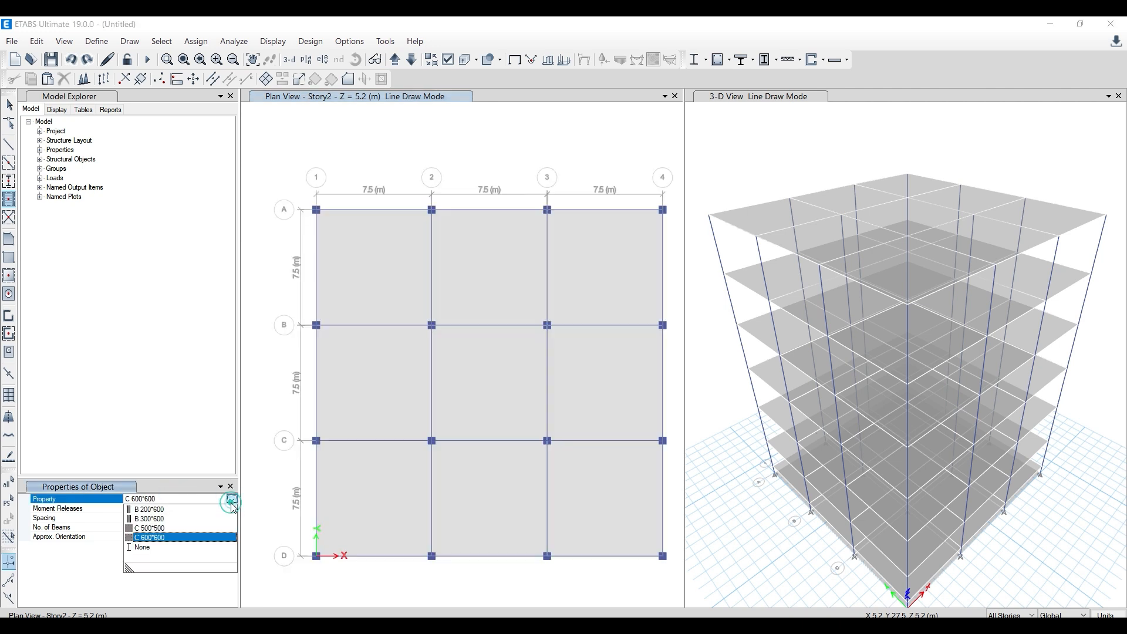
click(158, 509)
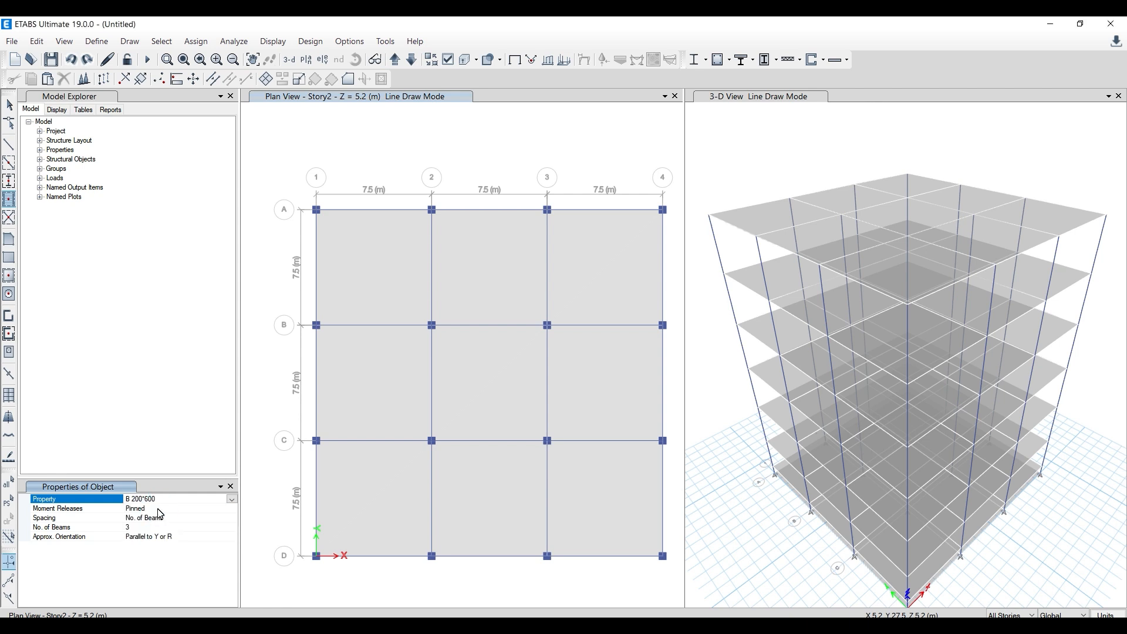
click(129, 528)
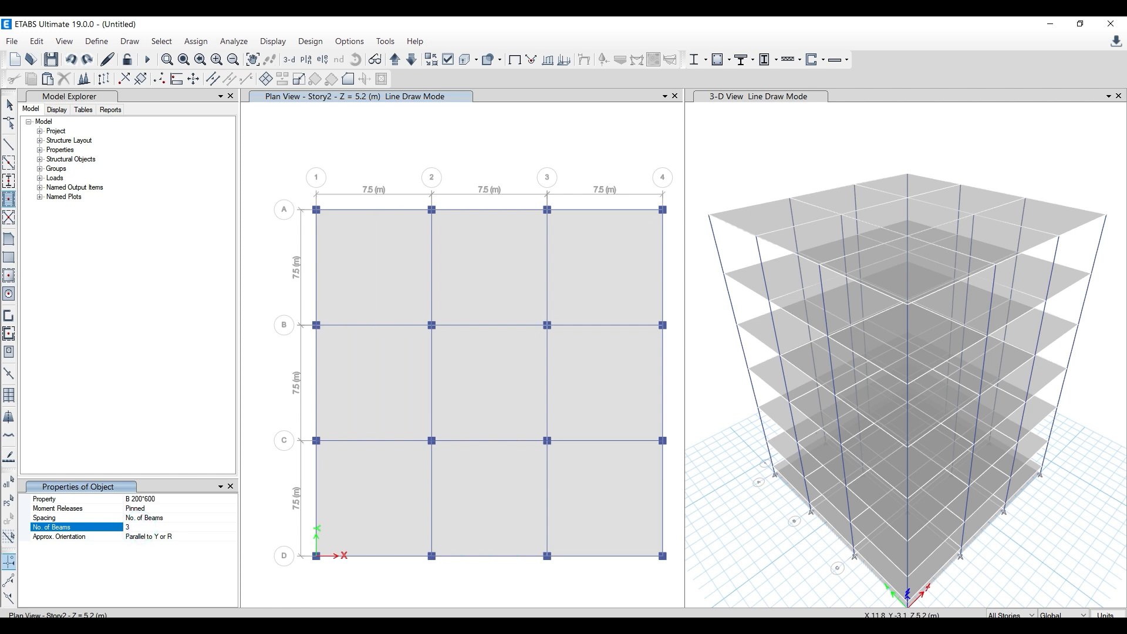
key(alt+Tab)
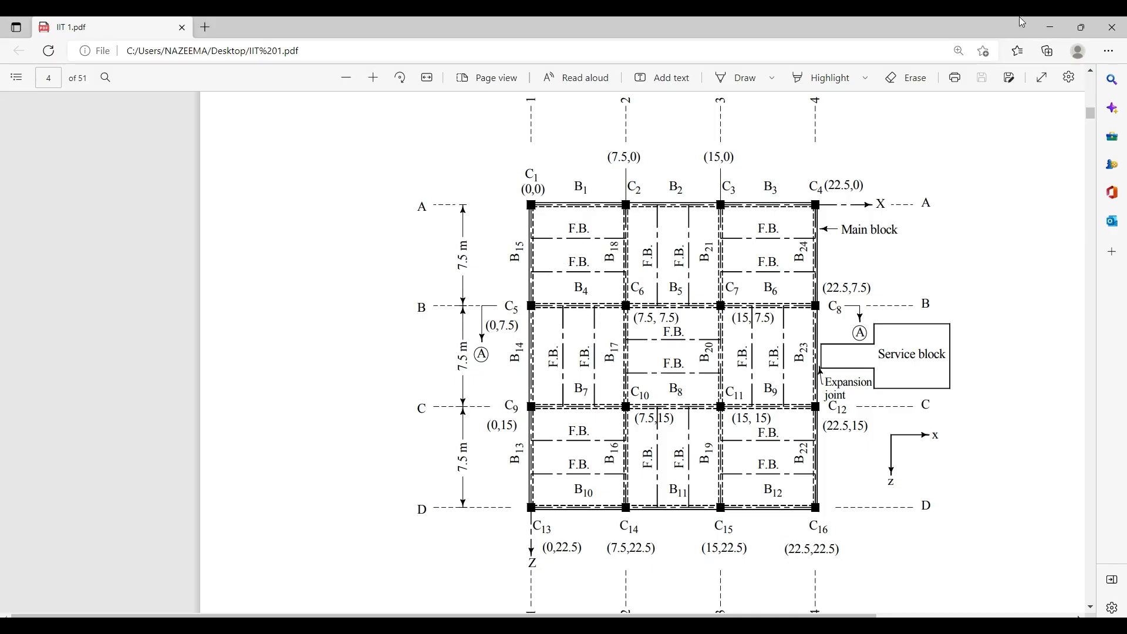
click(1050, 27)
drag(140, 527, 106, 530)
text(2)
click(168, 534)
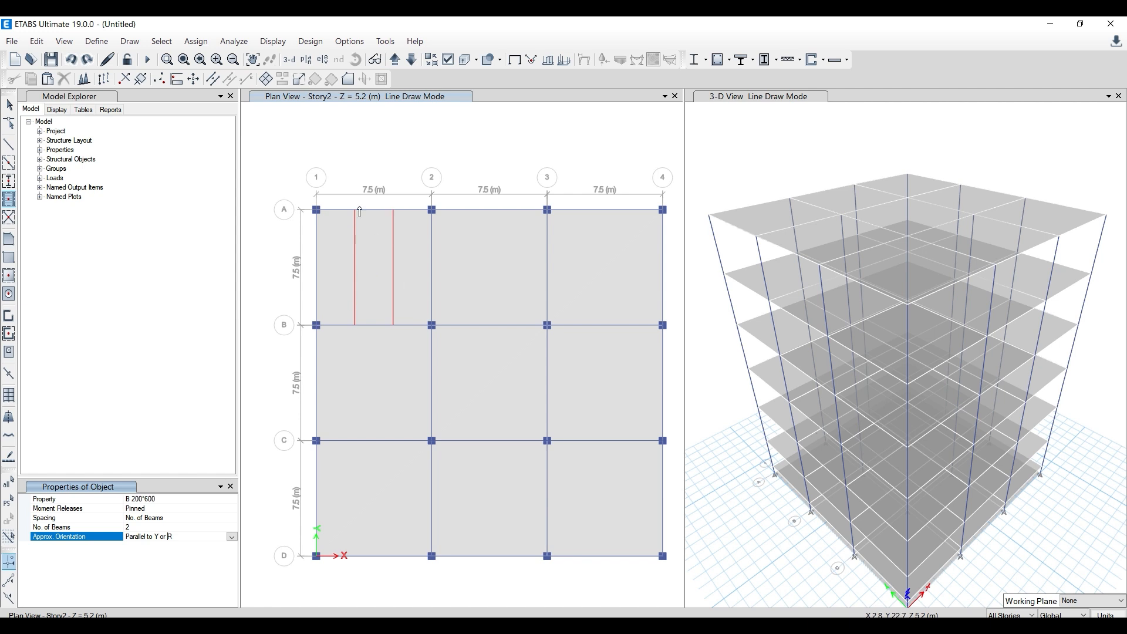
- Following the PDF plan, draw Y-parallel secondary beams in bays A-B/2-3, B-C/1-2, B-C/3-4 and C-D/2-3
click(510, 612)
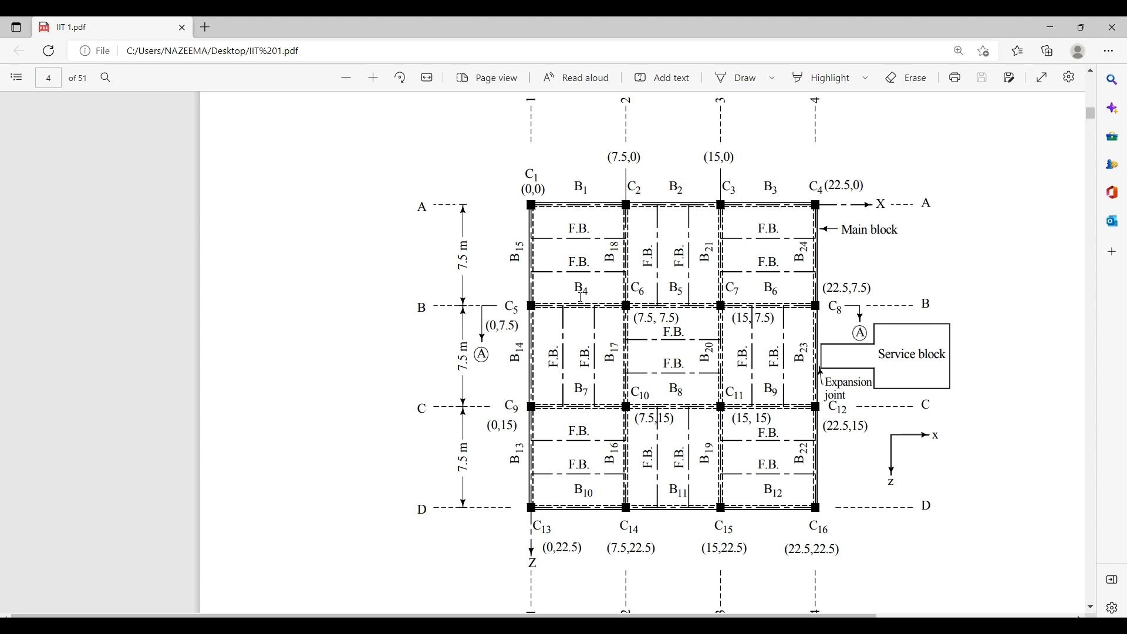
click(1049, 27)
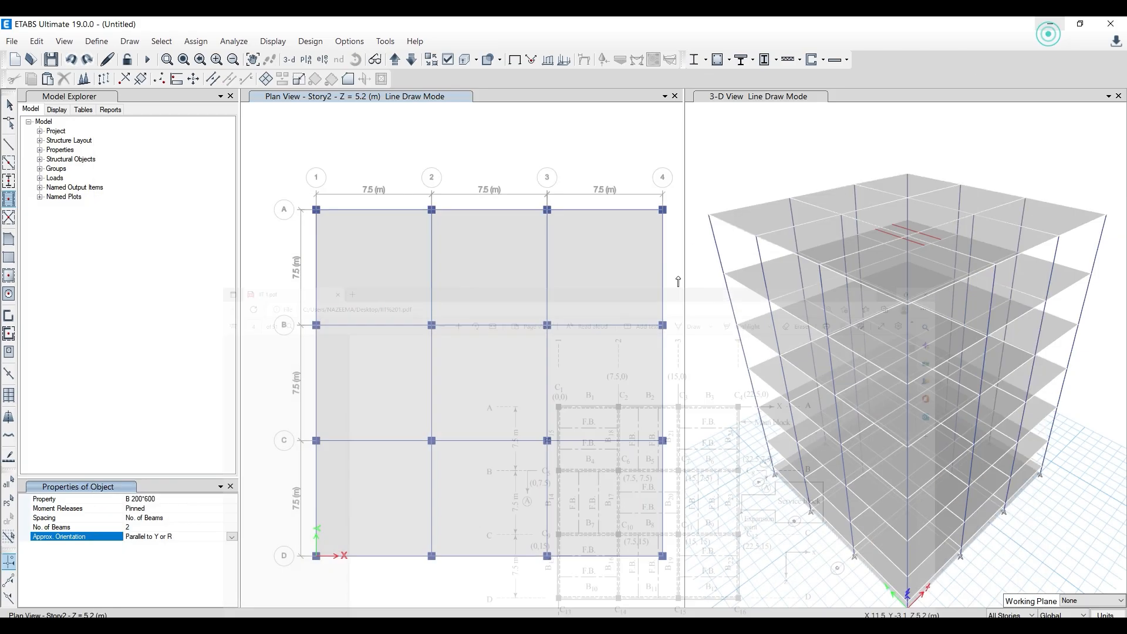
click(499, 266)
click(356, 390)
click(576, 378)
click(495, 503)
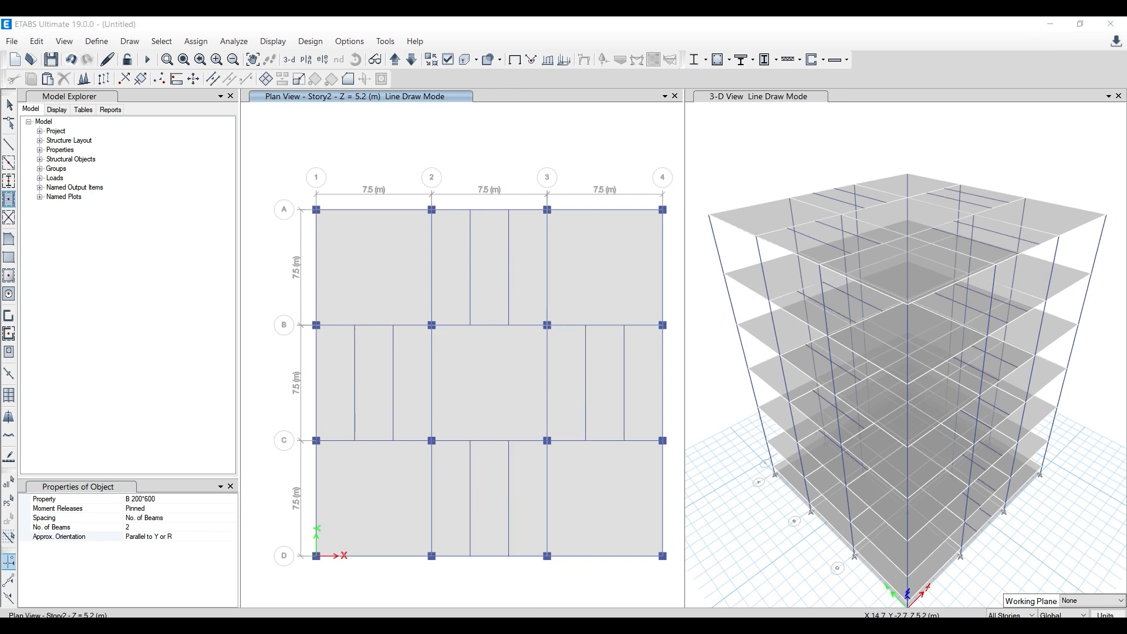
- Check the floor beam directions in the PDF plan and set the secondary beam orientation to Parallel to X or T
key(alt+Tab)
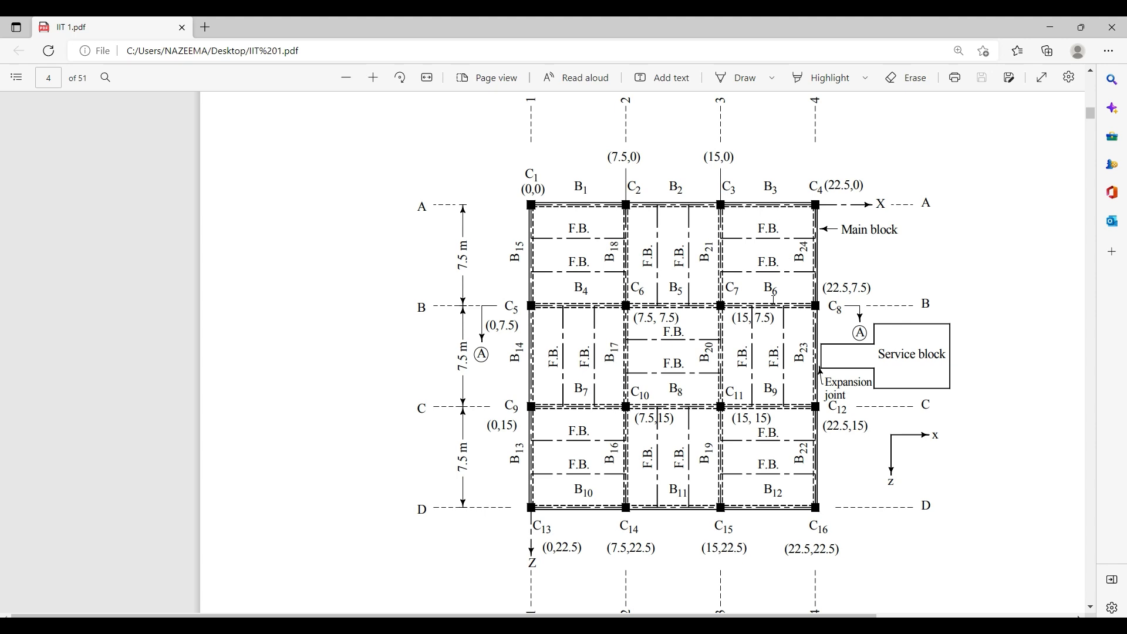
click(1050, 27)
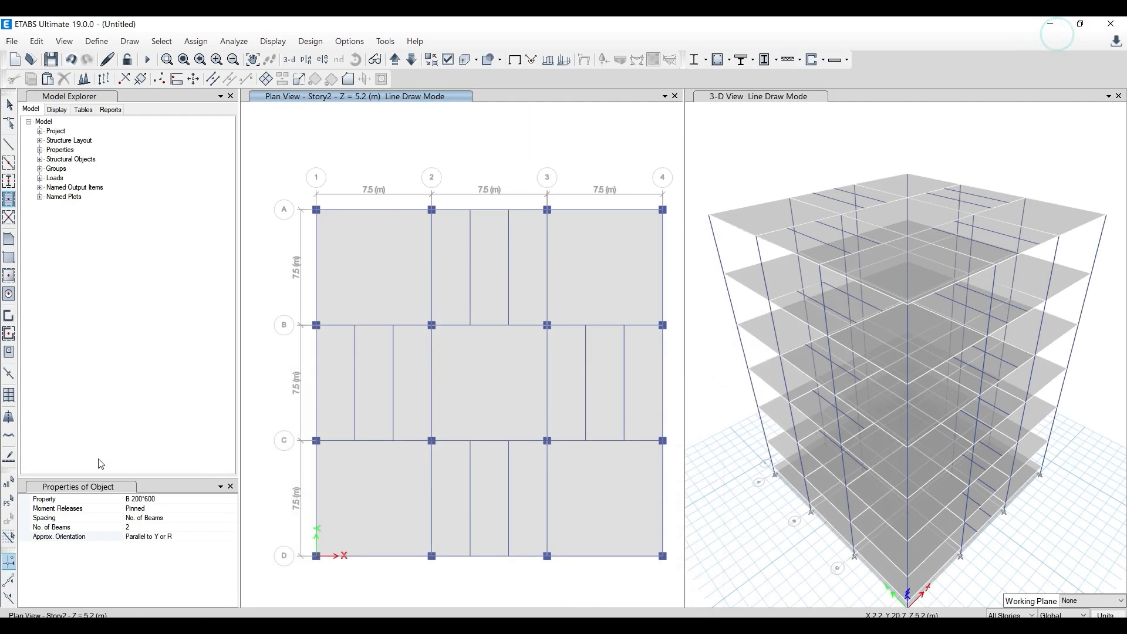
click(230, 536)
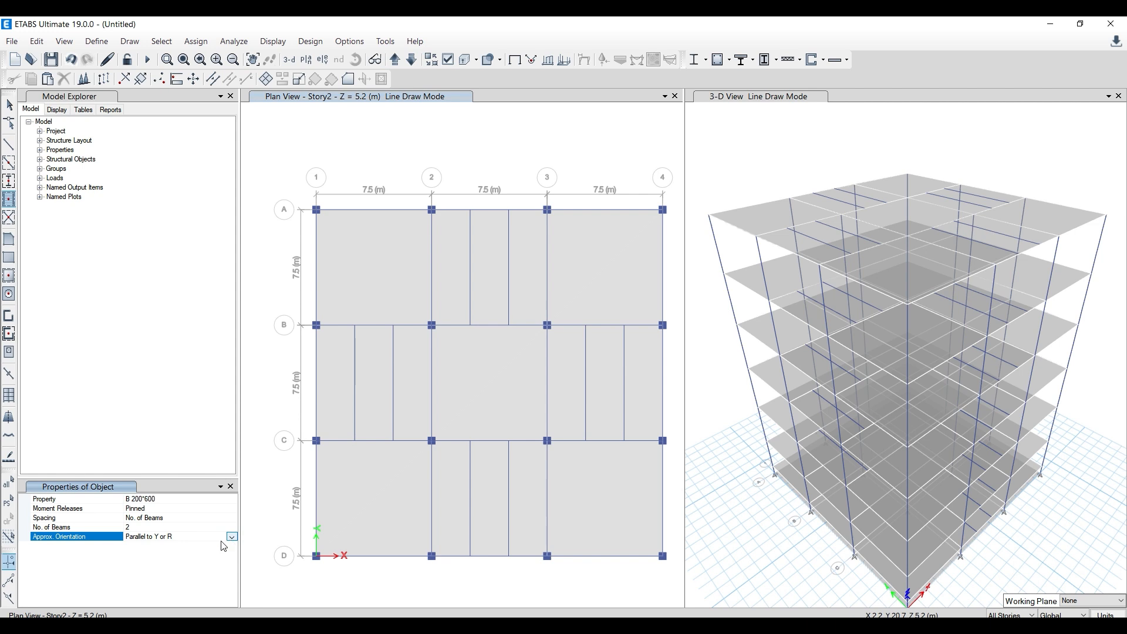
click(232, 538)
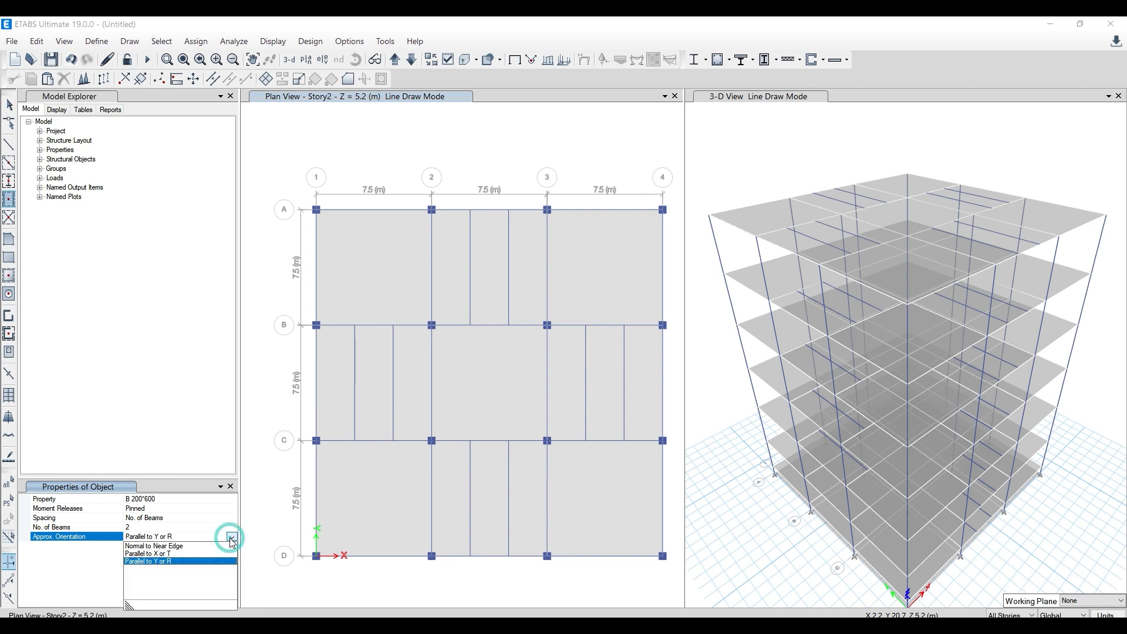
click(182, 553)
- Draw the secondary beams in the four corner bays and the central bay, and compare the layout with the PDF plan
click(351, 505)
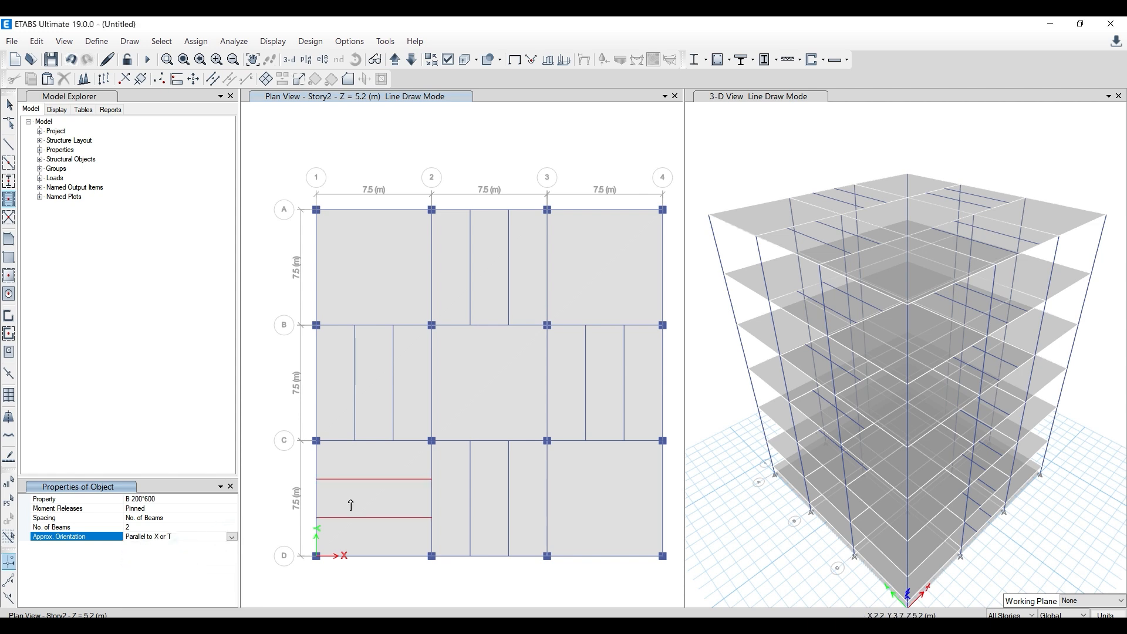
click(375, 296)
click(578, 260)
click(602, 473)
click(516, 389)
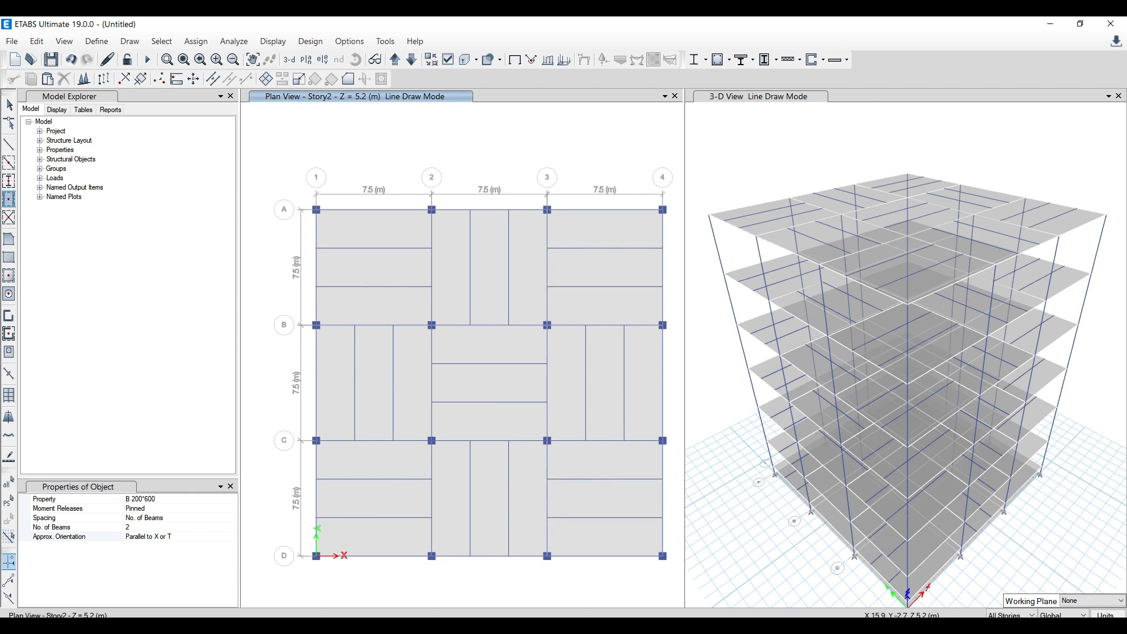
click(573, 628)
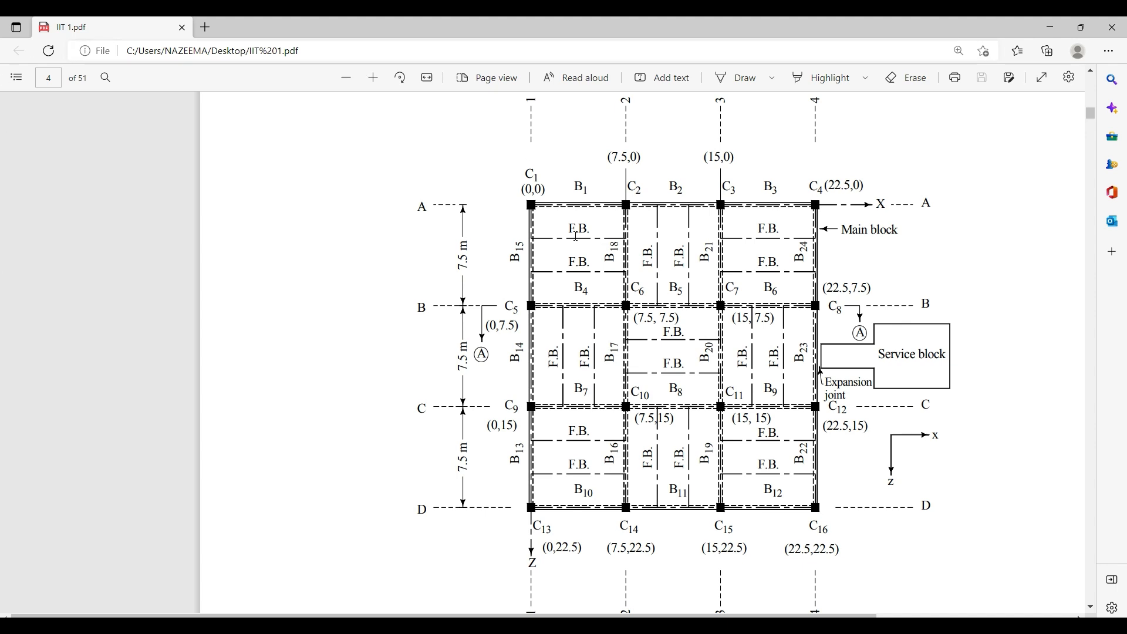
click(1050, 27)
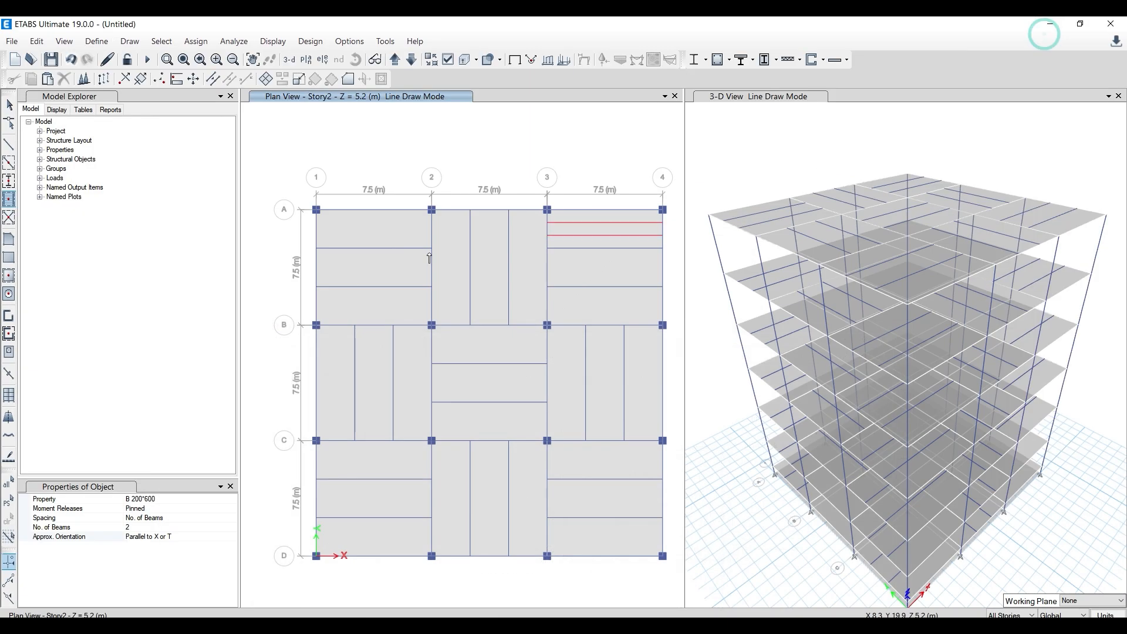
click(9, 105)
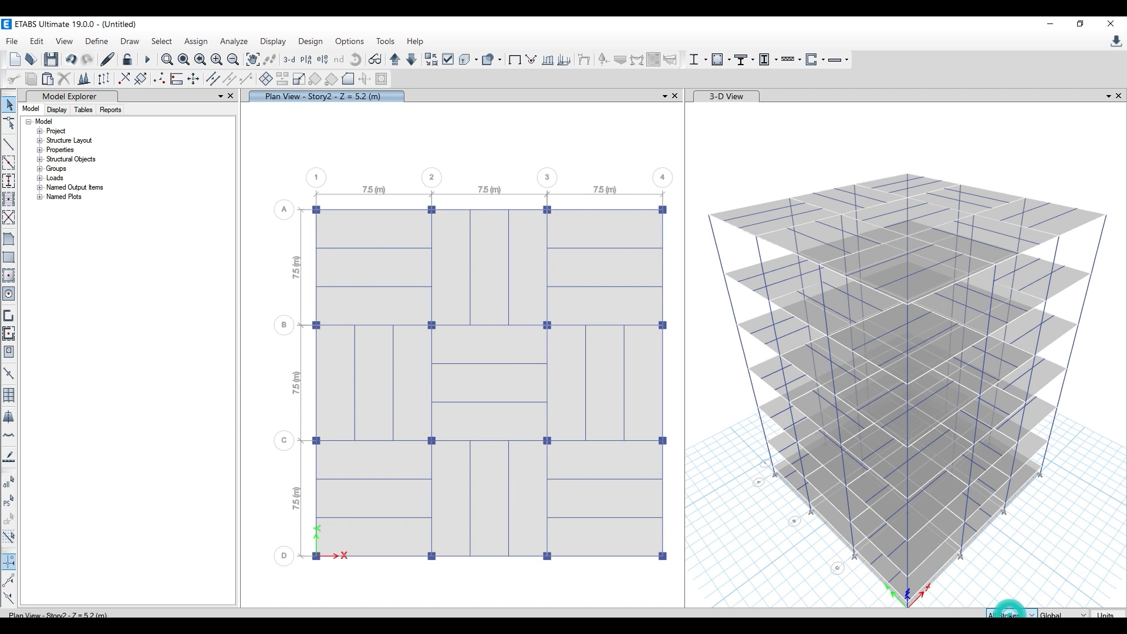
- Show the Base plan and try to select all of its objects
click(397, 61)
click(412, 62)
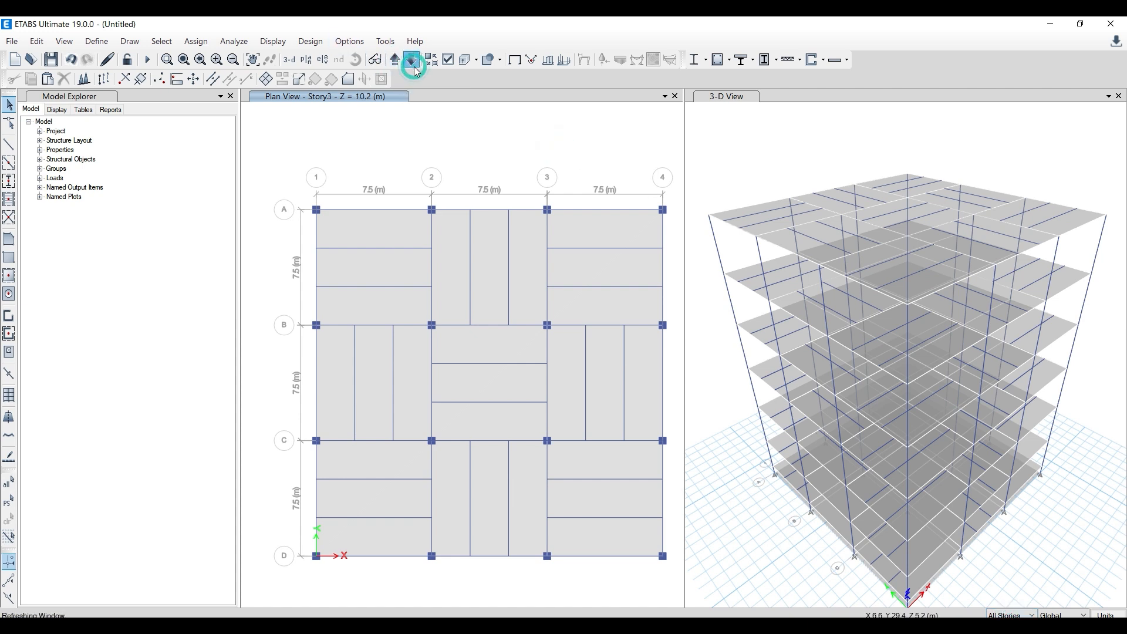
click(414, 62)
click(415, 65)
drag(273, 152, 673, 574)
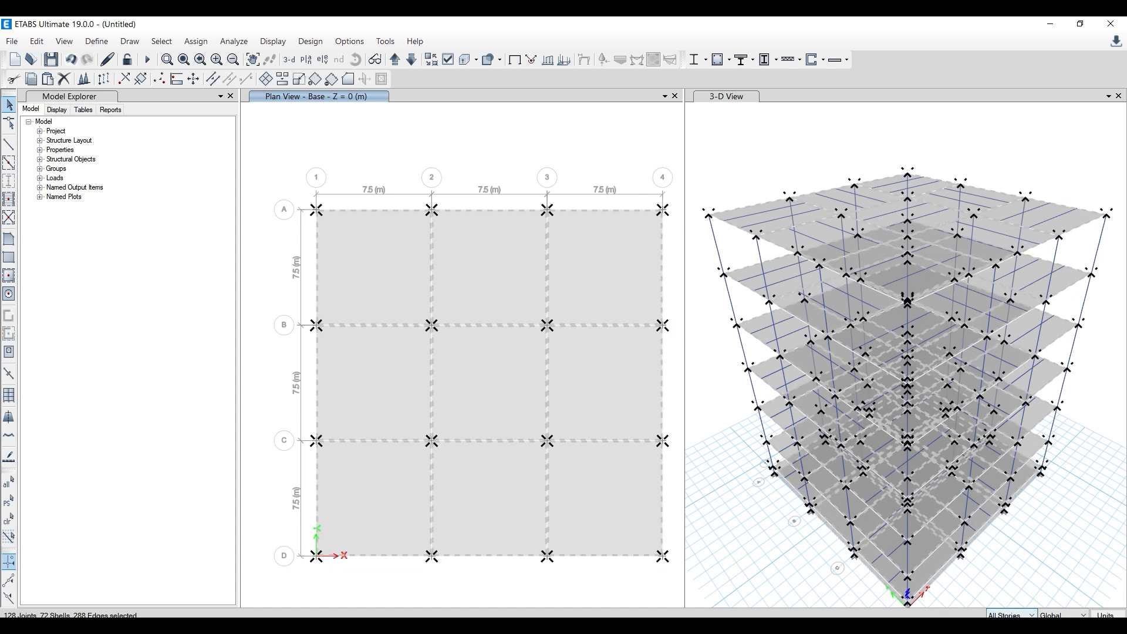
click(541, 135)
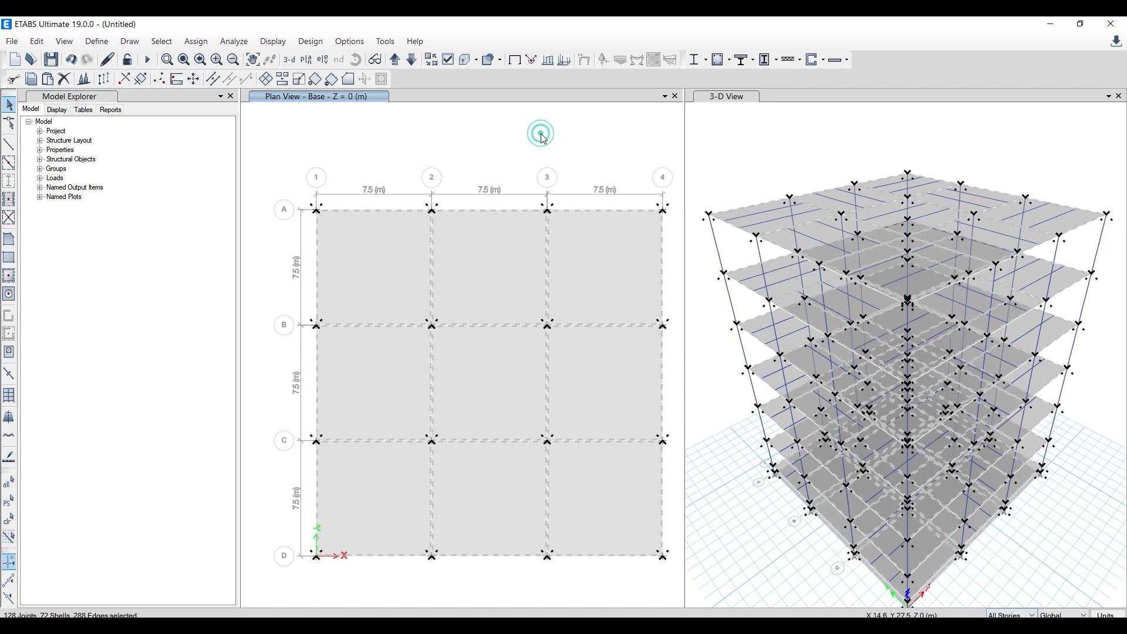
- Switch the story scope to One Story and test it by selecting all objects on the Base plan
click(1014, 614)
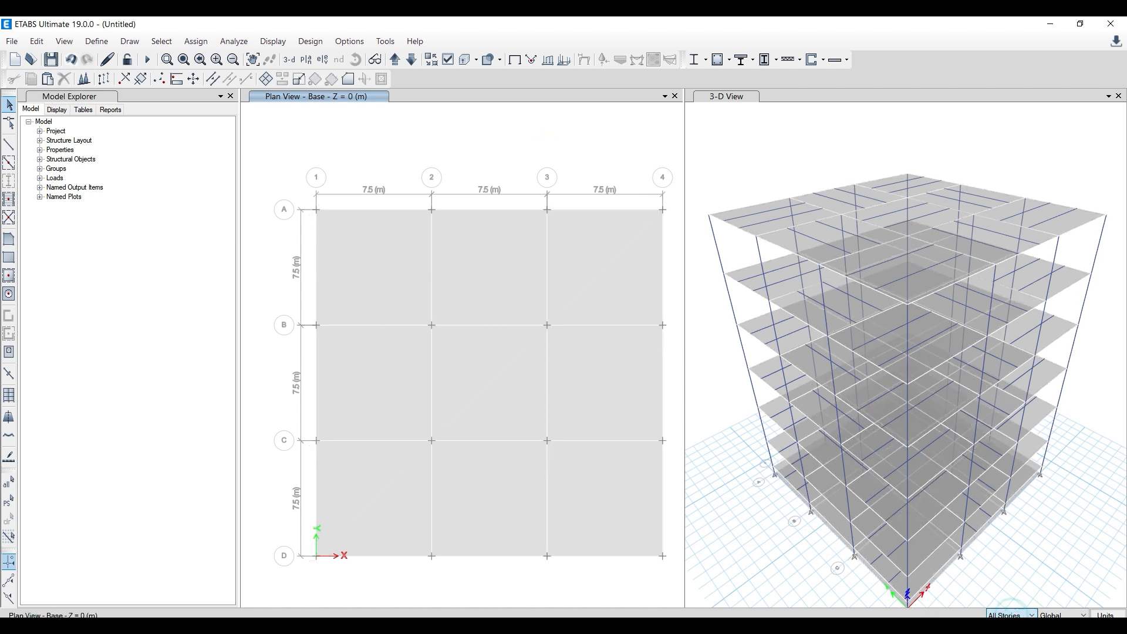
drag(283, 159, 672, 596)
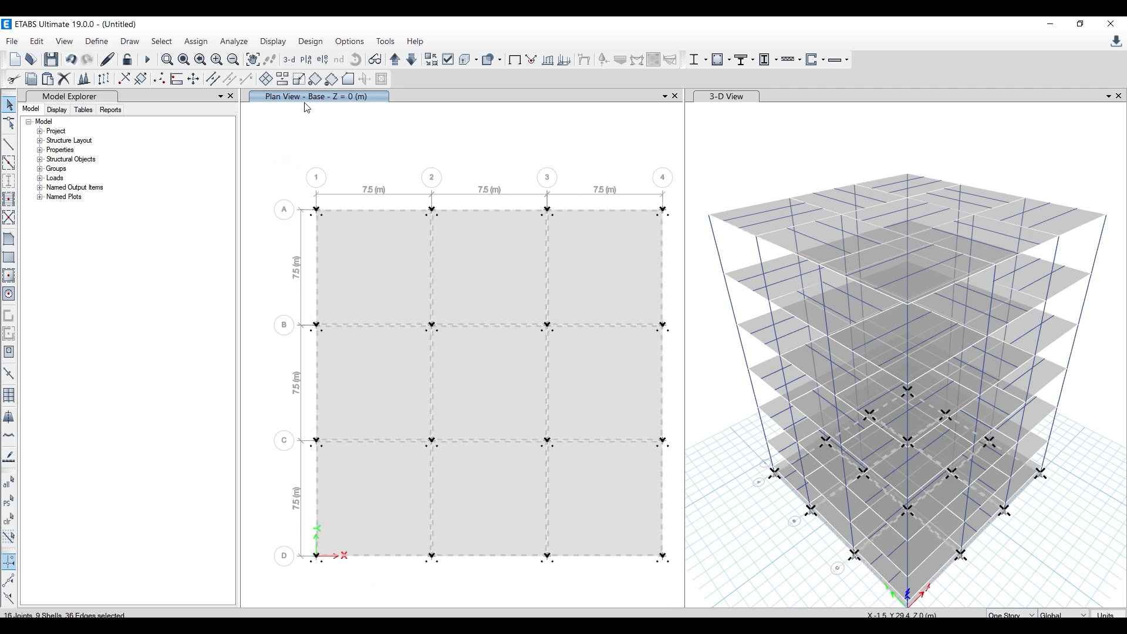
click(394, 155)
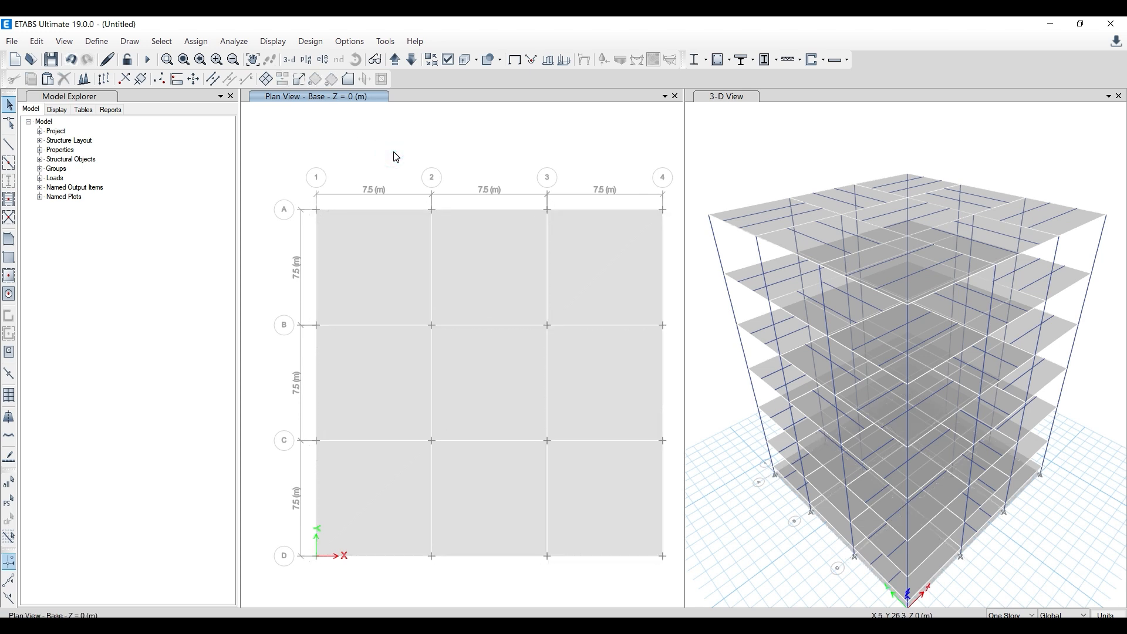
- Test the one-story selection on all objects of the Story2 plan and clear it again
click(396, 61)
click(396, 65)
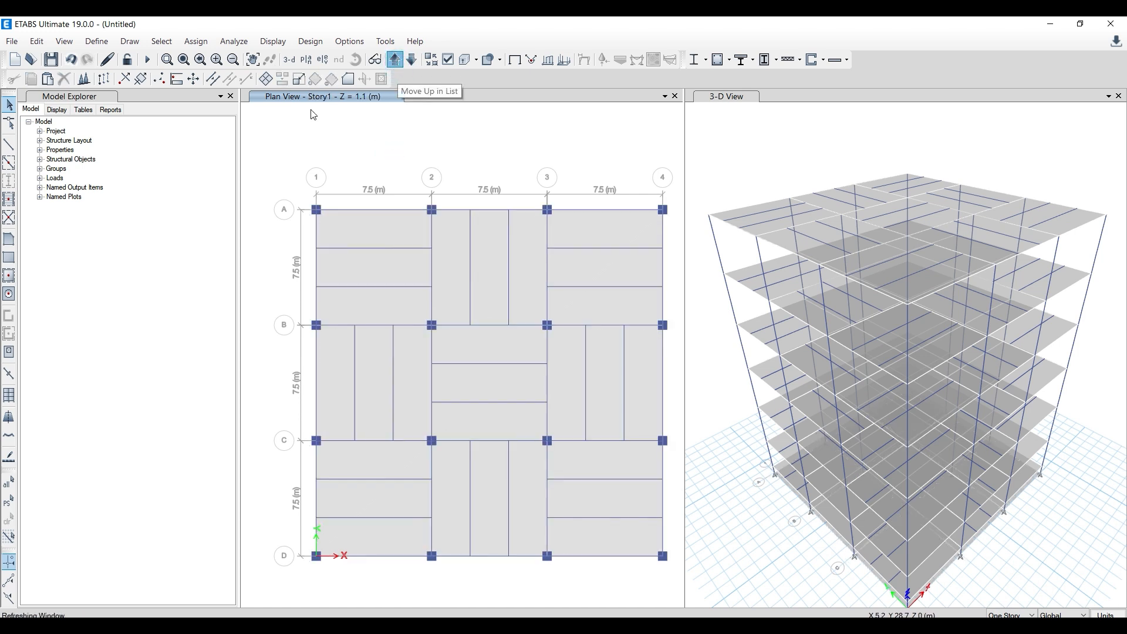
click(342, 144)
drag(252, 172, 675, 587)
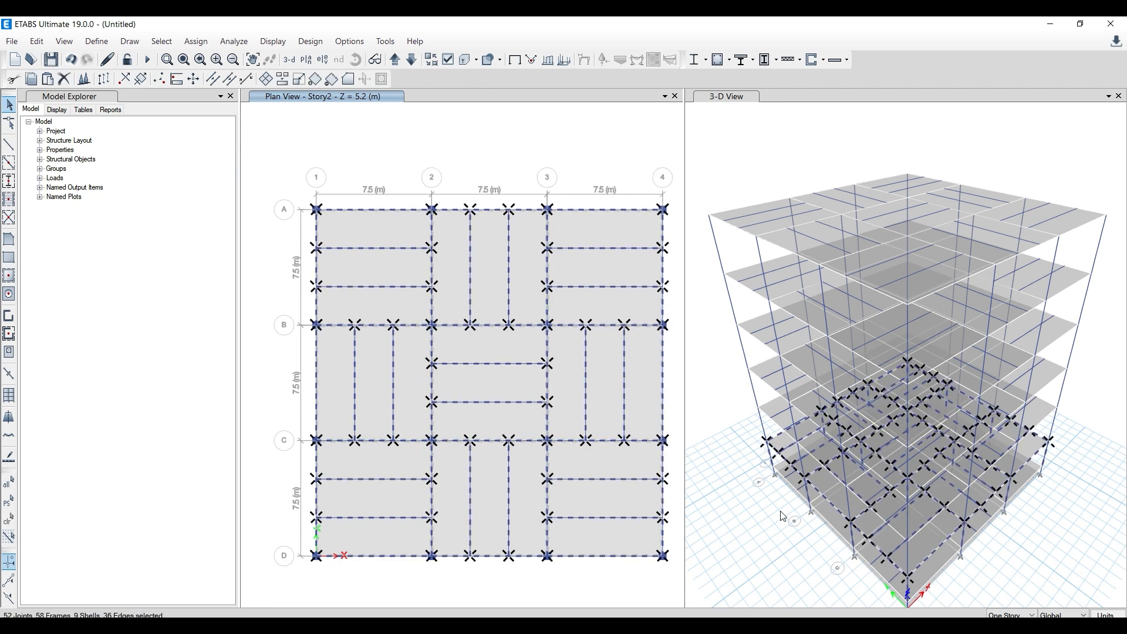
click(564, 137)
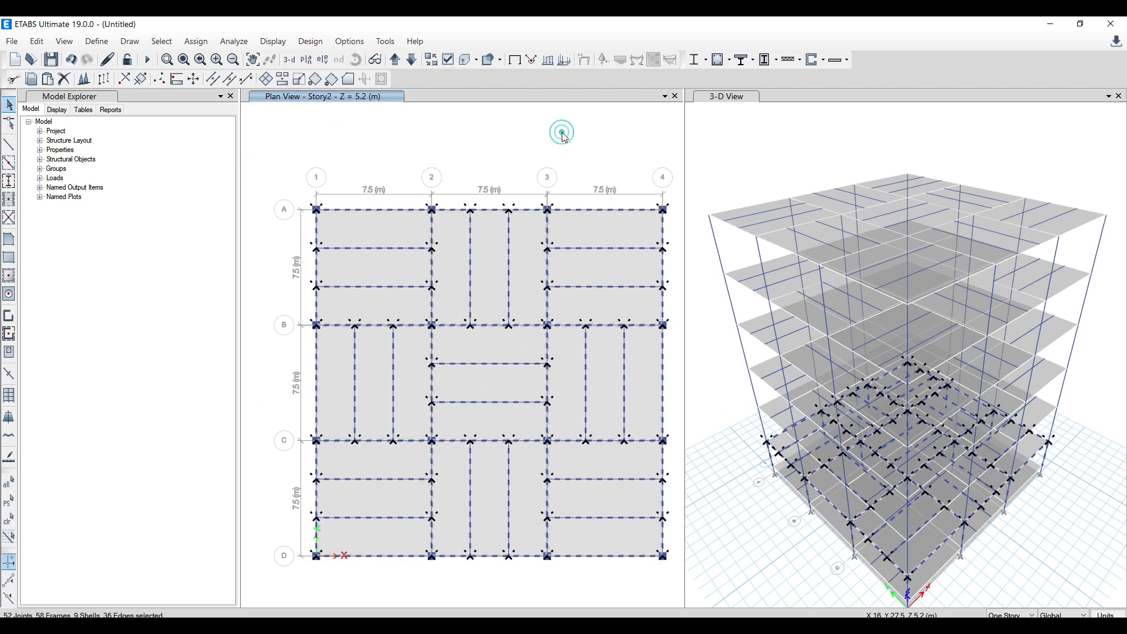
- Return to the Base plan, select everything on it and delete the selected joints and slabs
click(414, 63)
click(413, 62)
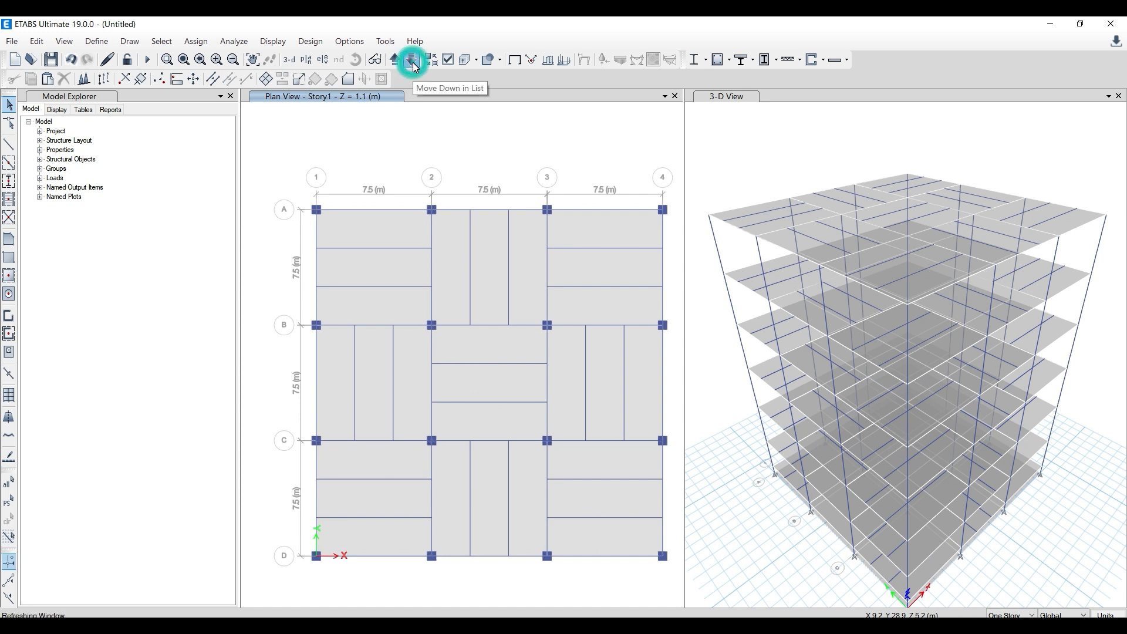
click(413, 63)
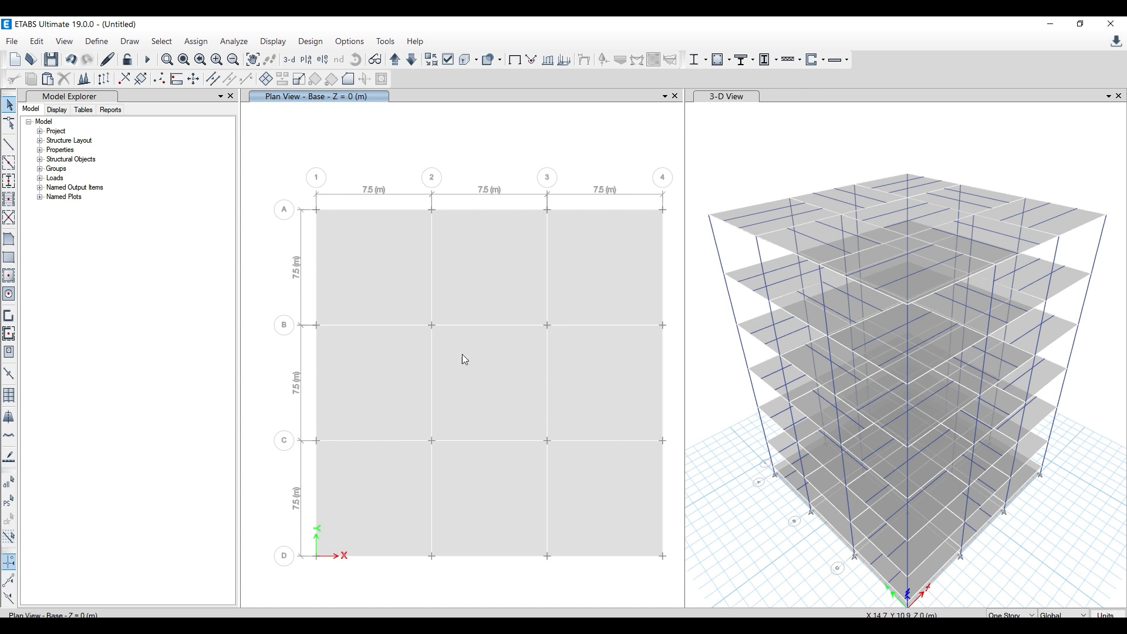
drag(283, 160, 680, 580)
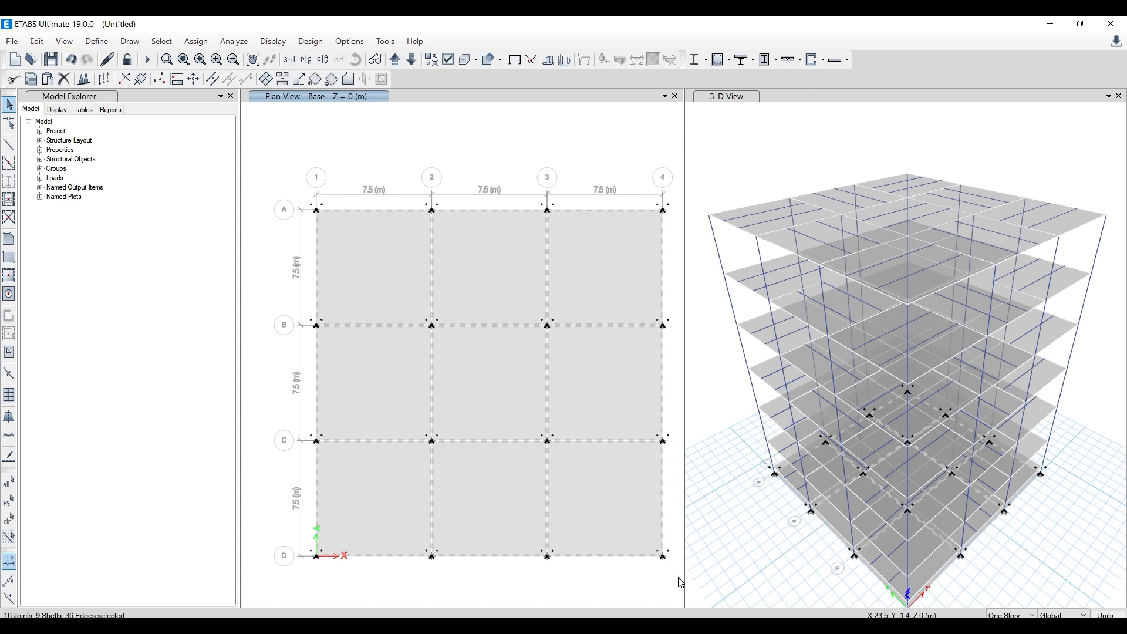
click(37, 40)
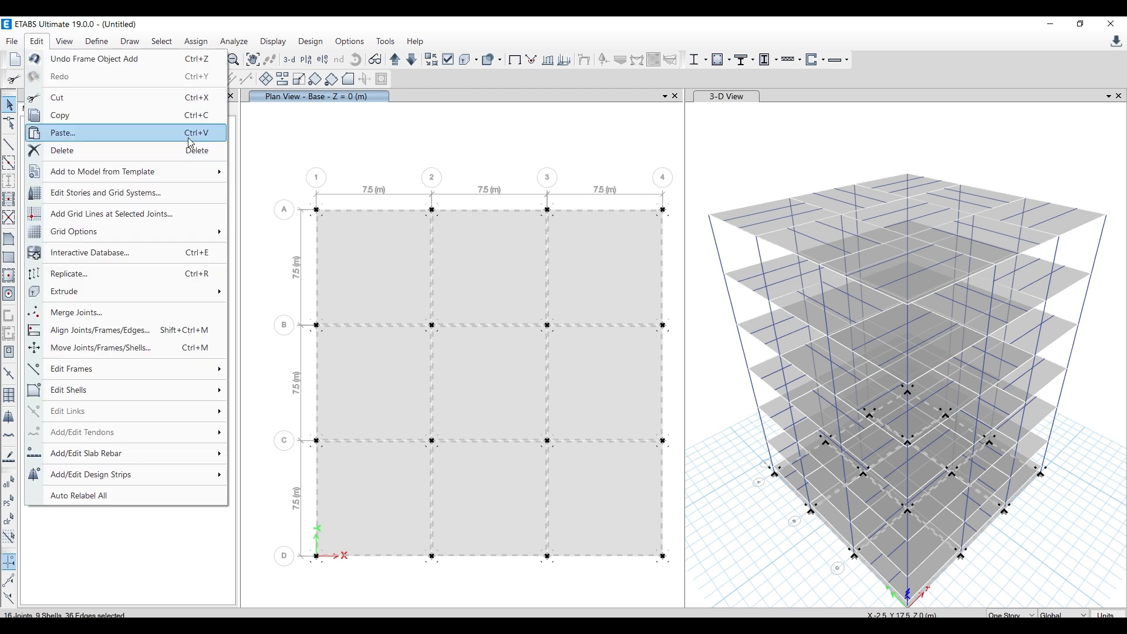
click(418, 87)
click(64, 79)
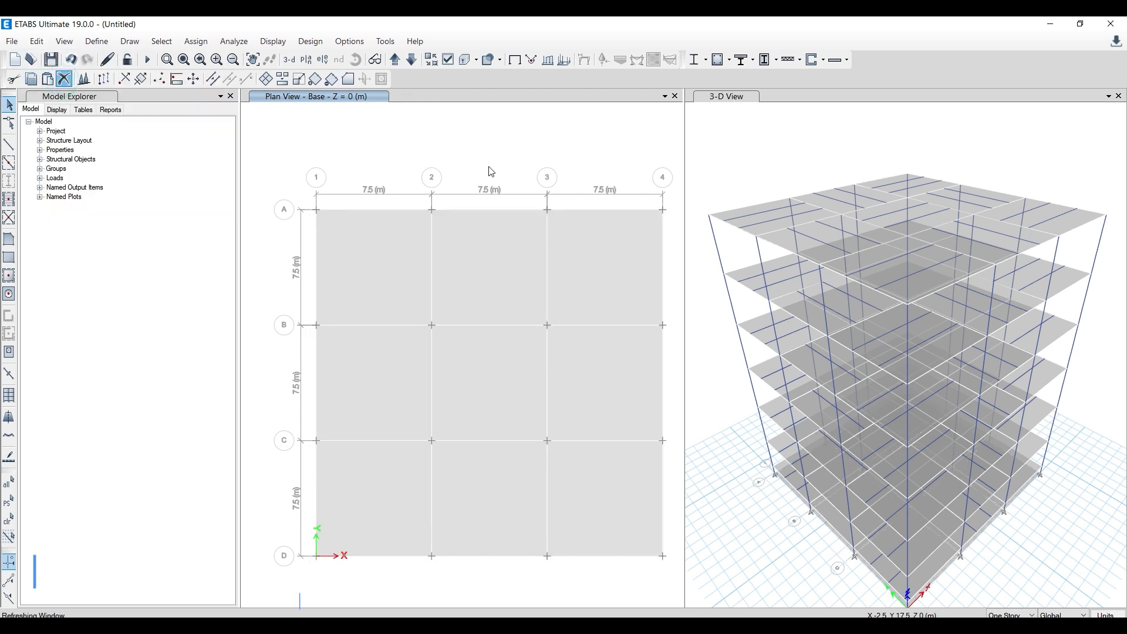
click(459, 153)
- Show the Story1 plan and read section 1.2, Geometry of the Building, in the design example PDF about the ground-level floor beams
click(396, 61)
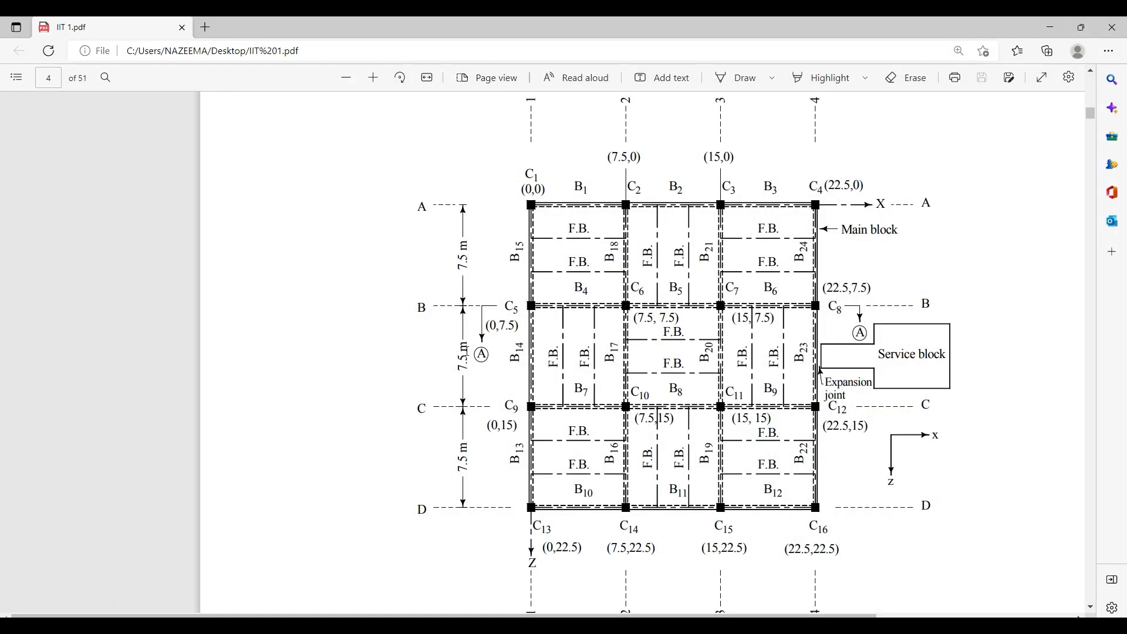
scroll(462, 352, up, 10)
scroll(462, 364, down, 5)
scroll(462, 366, down, 8)
scroll(462, 365, down, 20)
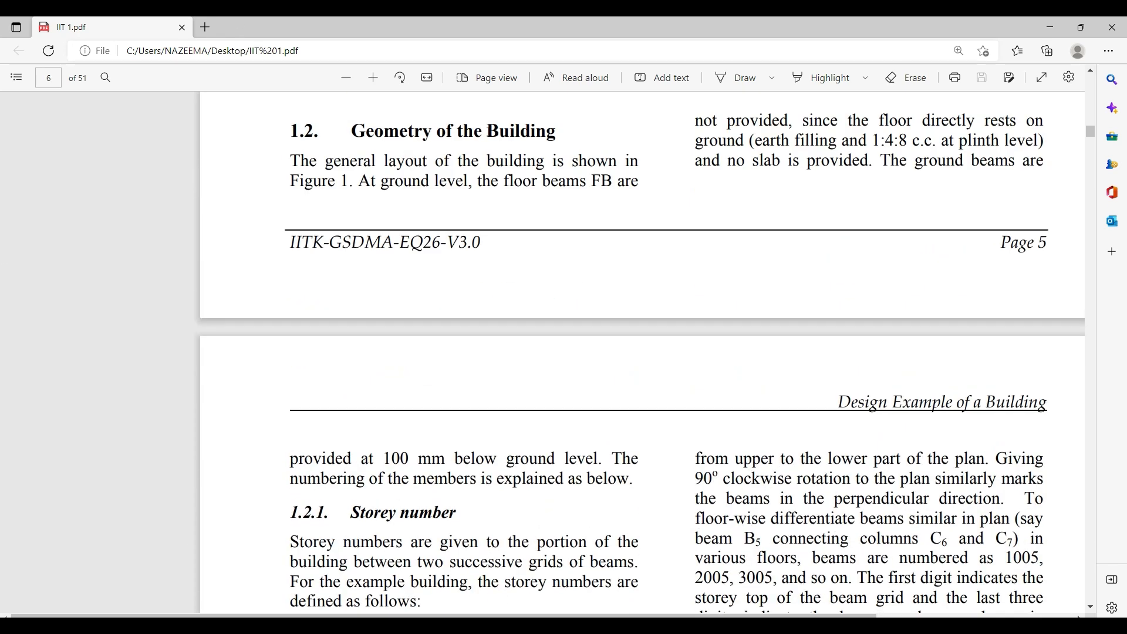
scroll(394, 282, up, 2)
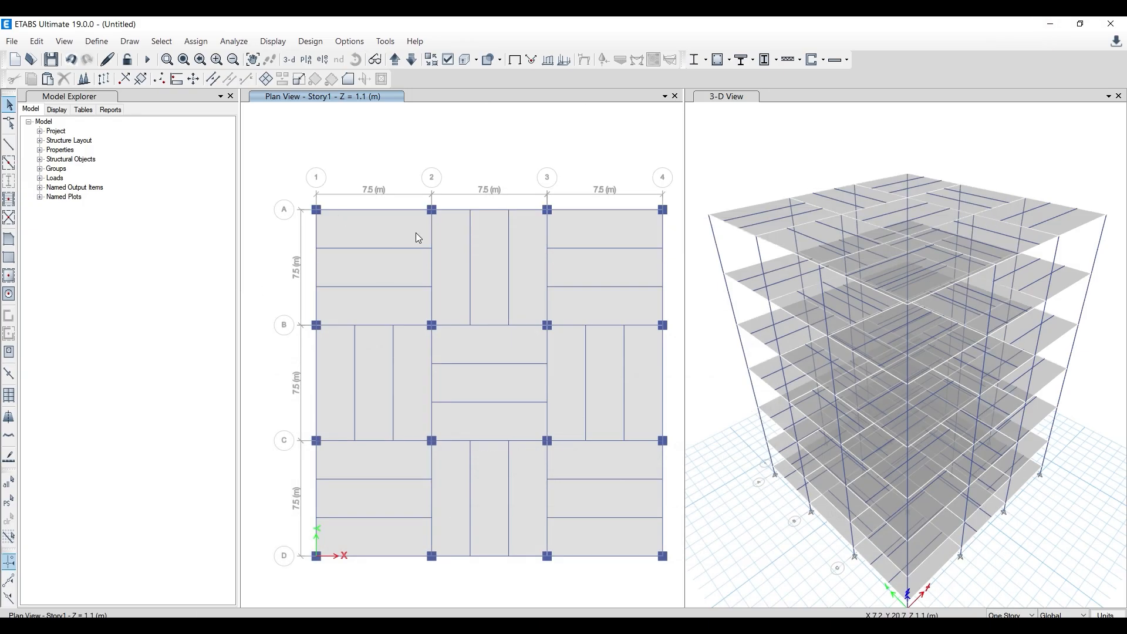
- Select the slabs and secondary beams in bays 1-2 and 2-3 between grids A and B on the Story1 plan
click(380, 232)
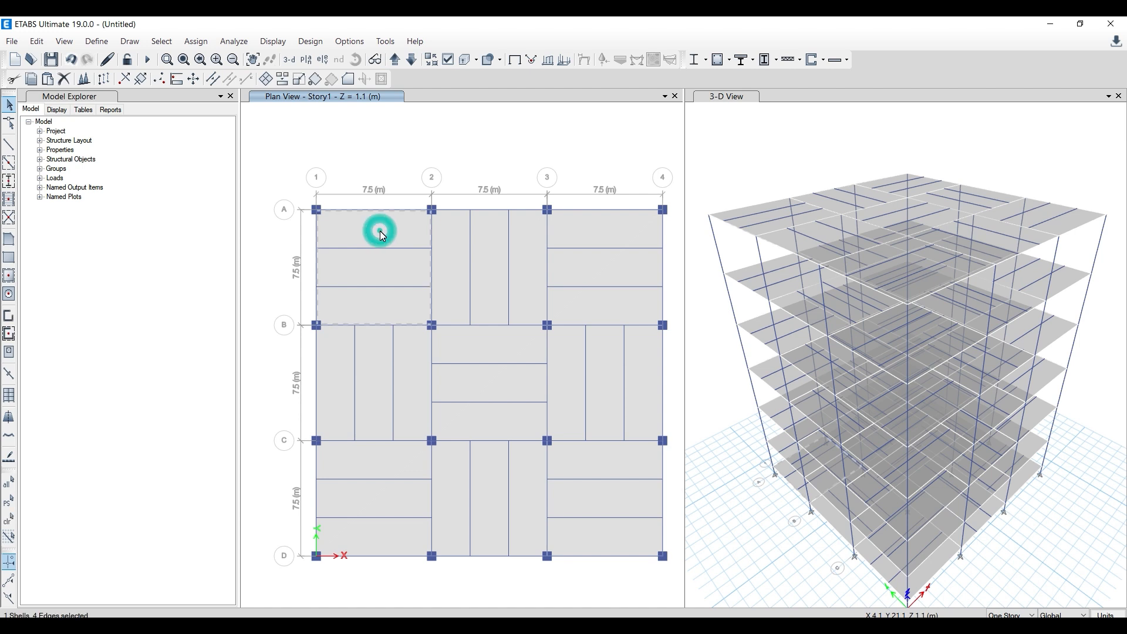
click(388, 288)
click(509, 267)
click(470, 254)
click(451, 226)
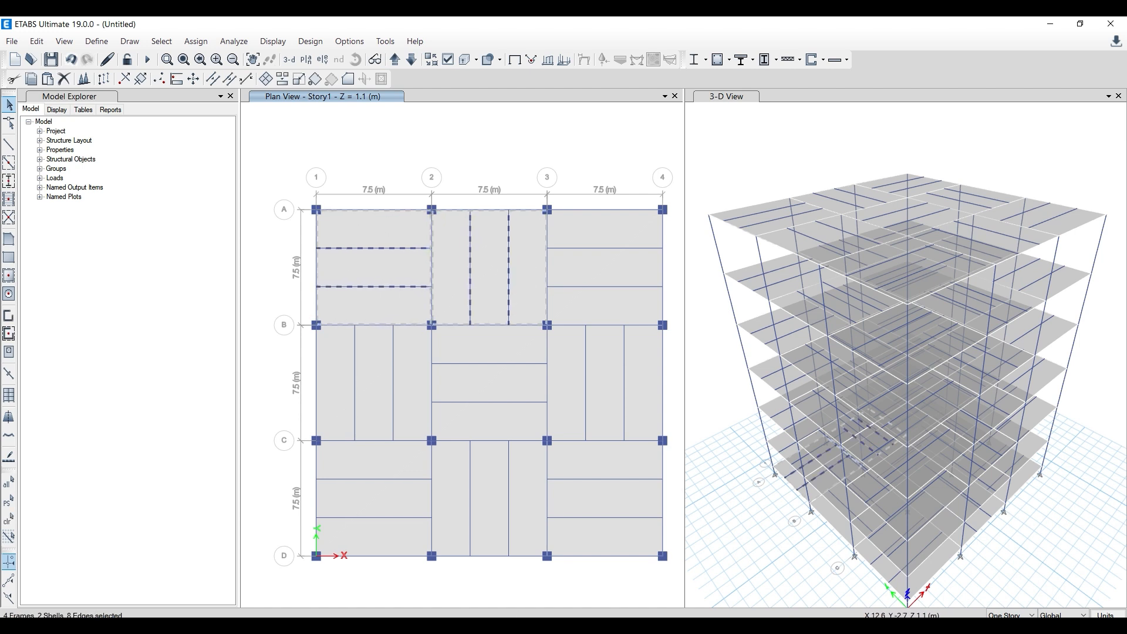
- Switch to the design example PDF, reread section 1.2 on floor beams FB and the ground-level slab, and return to ETABS
key(alt+Tab)
scroll(568, 255, down, 2)
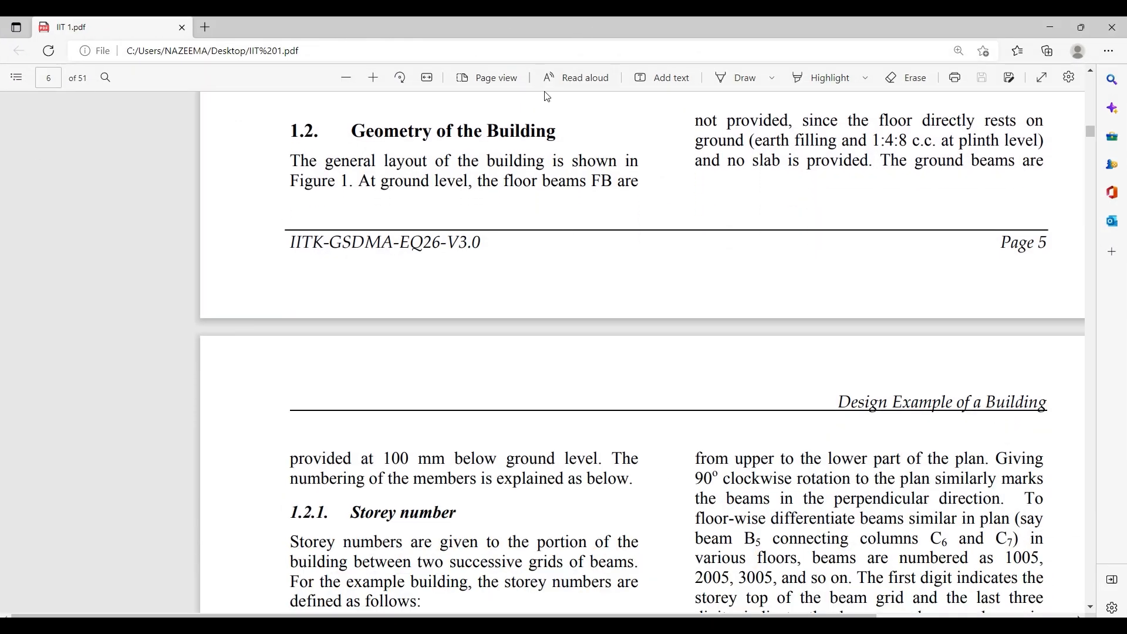
drag(639, 181, 597, 182)
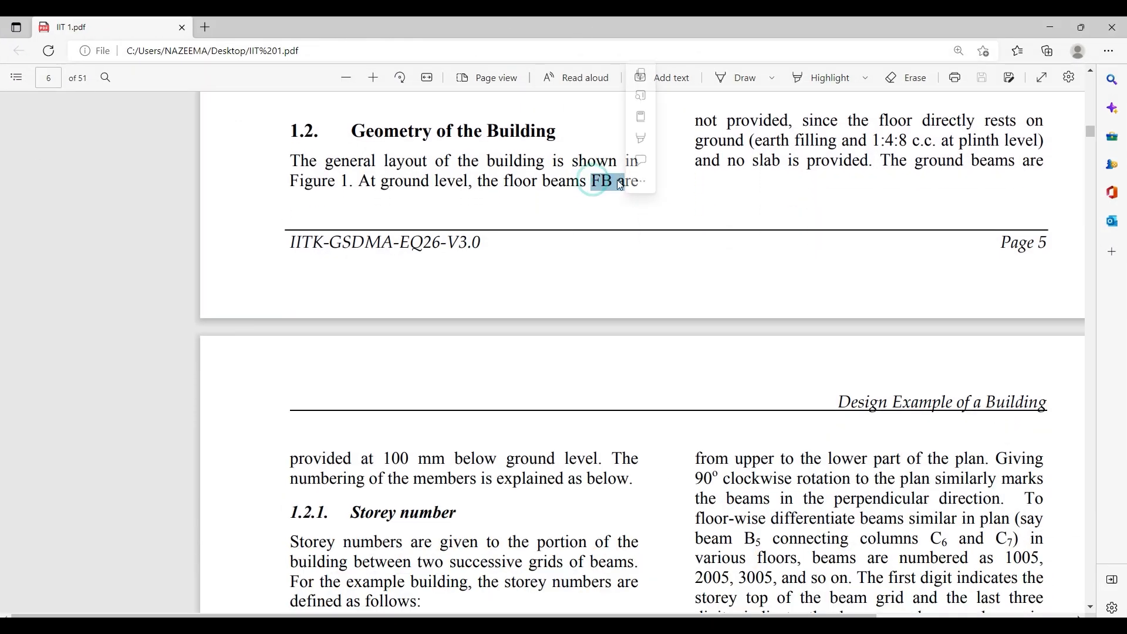
click(728, 160)
click(812, 167)
click(827, 193)
drag(729, 162, 784, 162)
click(737, 176)
scroll(541, 224, up, 2)
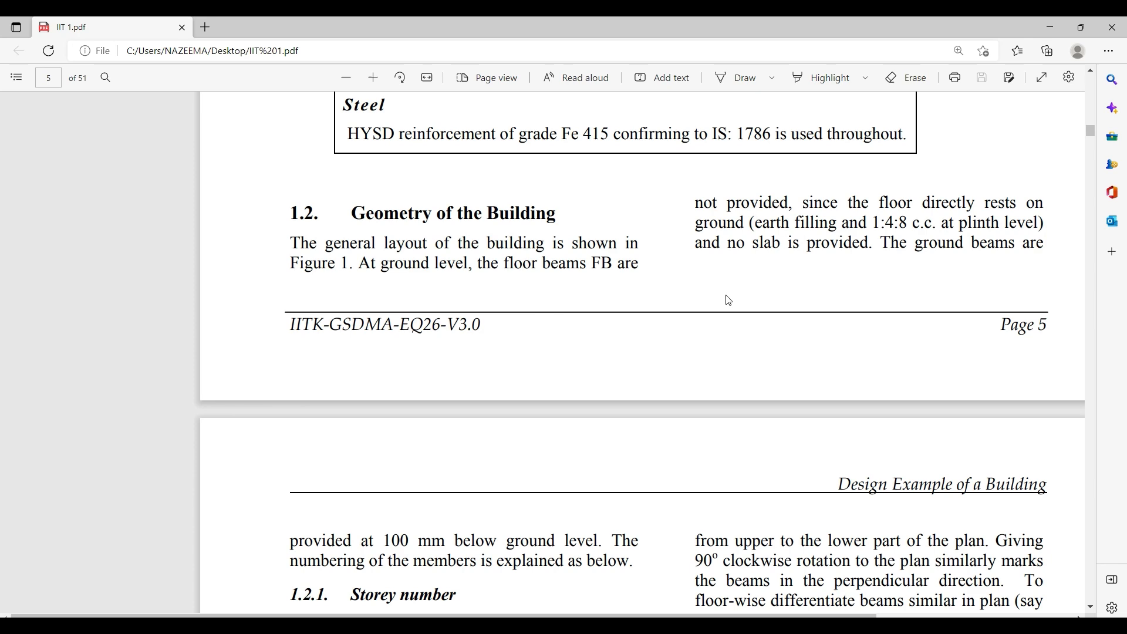
click(1058, 34)
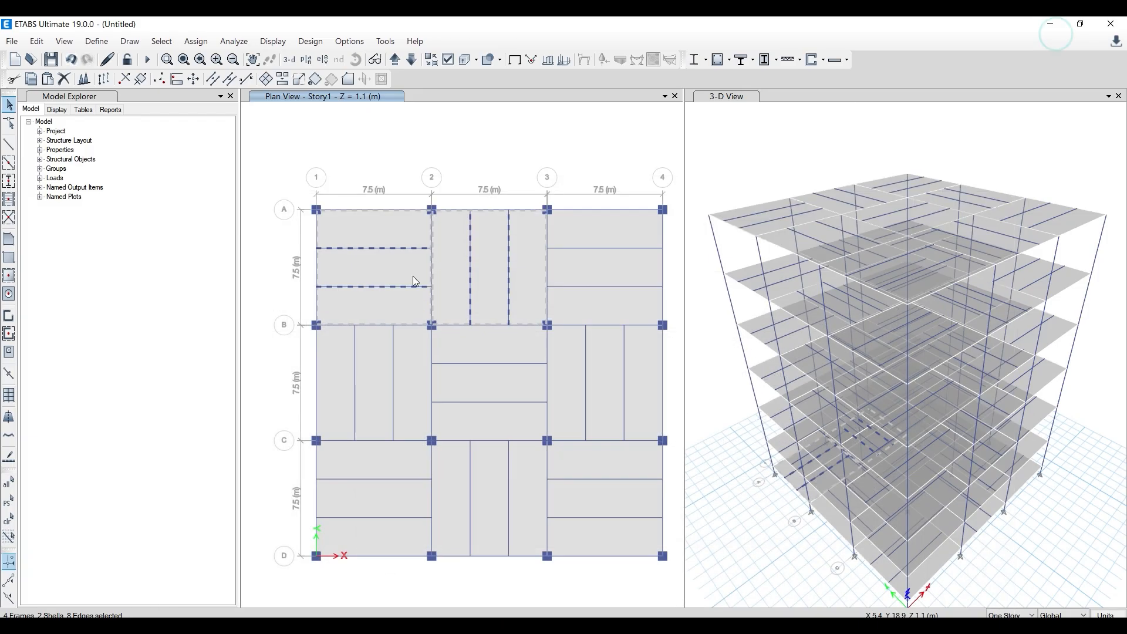
- Add bay 3-4 between grids A-B and B-C to the selection and delete the selected slabs and secondary beams
click(643, 381)
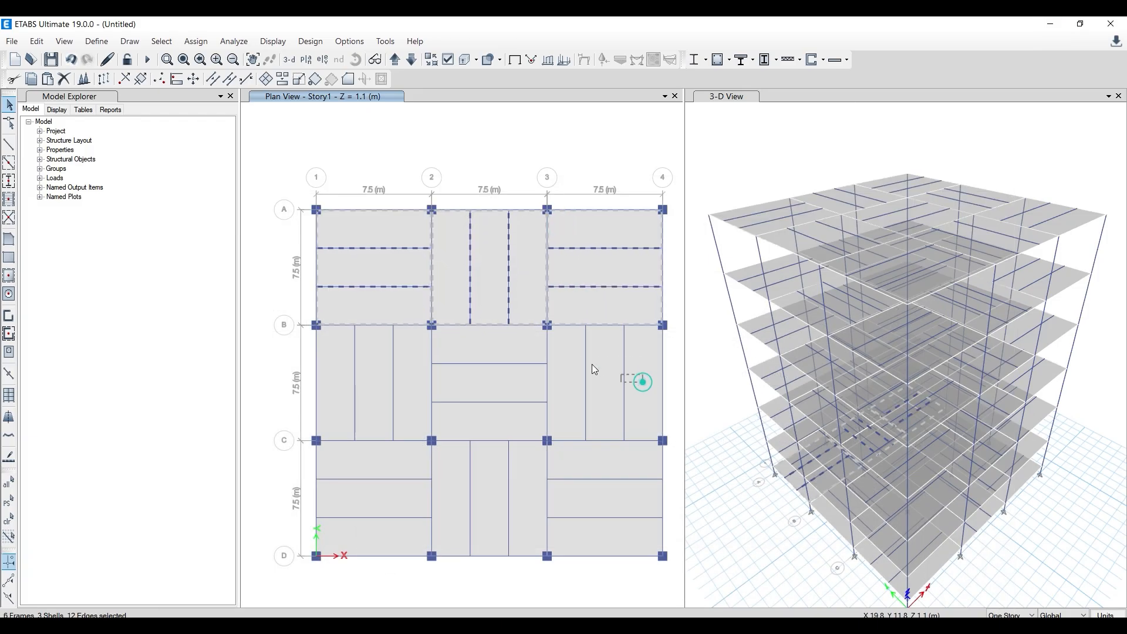
click(571, 343)
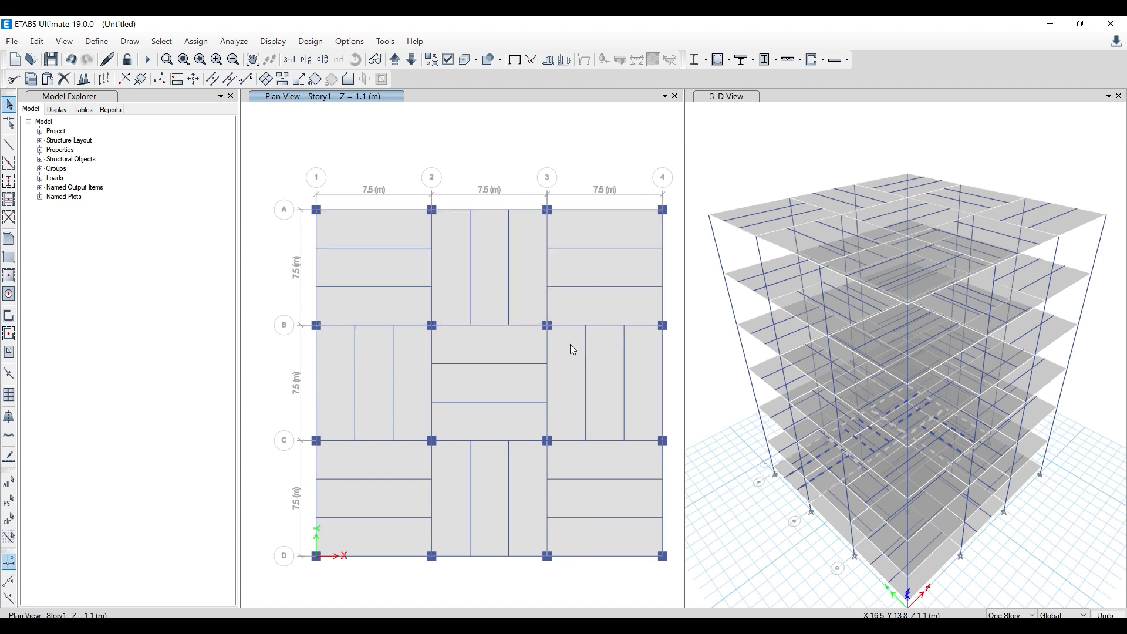
key(Delete)
- Delete the slab and both secondary beams of the central bay between grids 2-3 and B-C
click(448, 348)
mouse_move(461, 356)
mouse_down()
mouse_move(526, 413)
mouse_move(464, 367)
mouse_up()
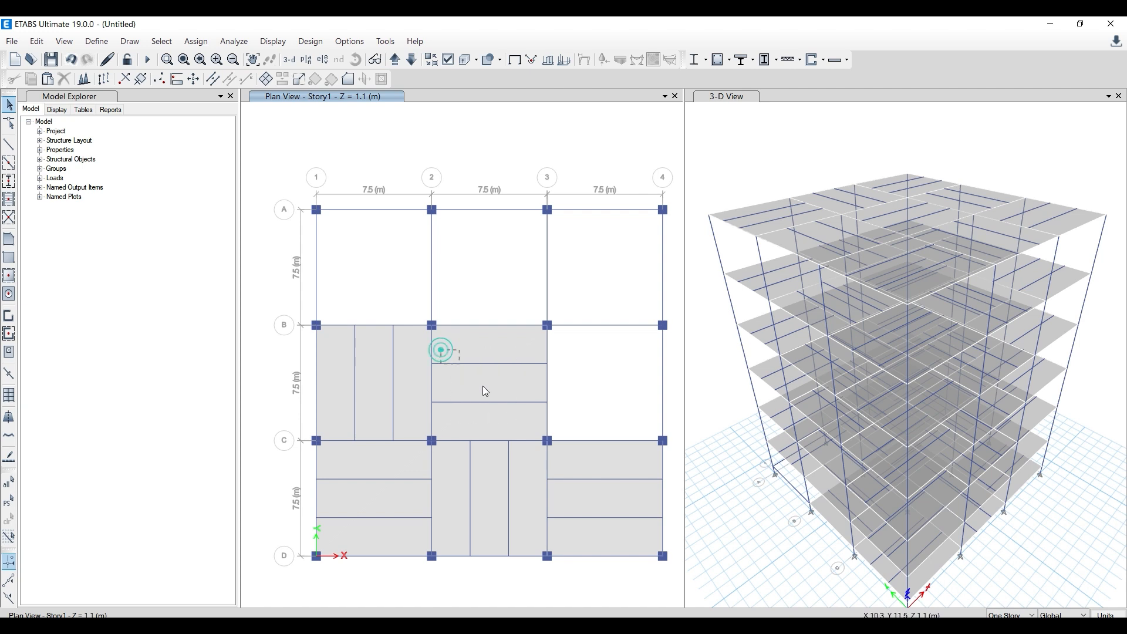
drag(525, 417, 452, 354)
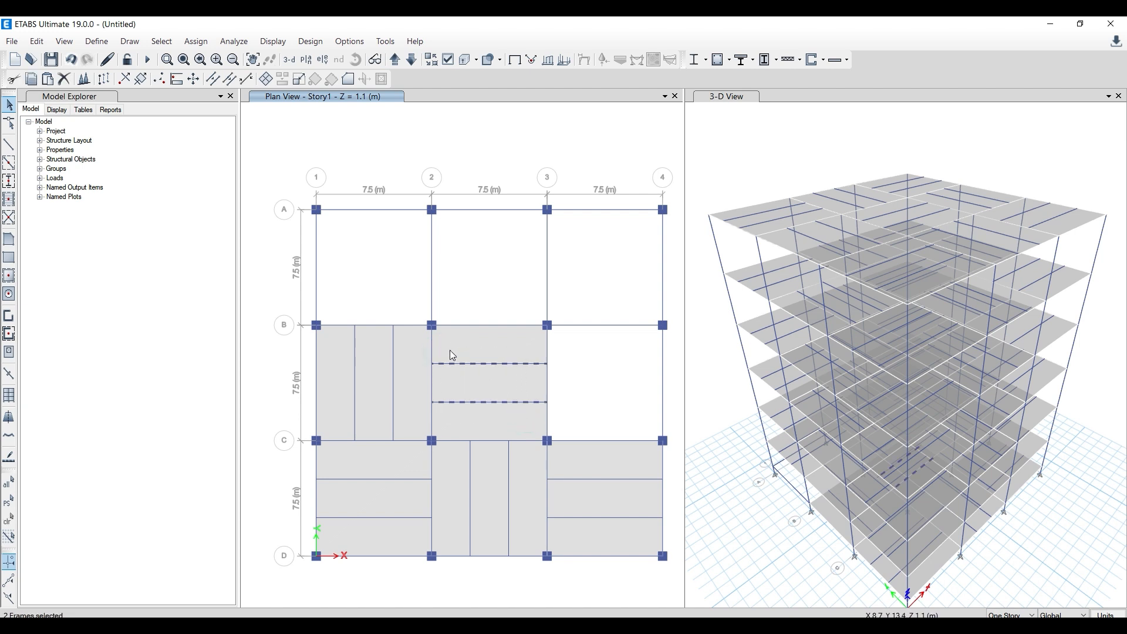
click(463, 368)
key(Delete)
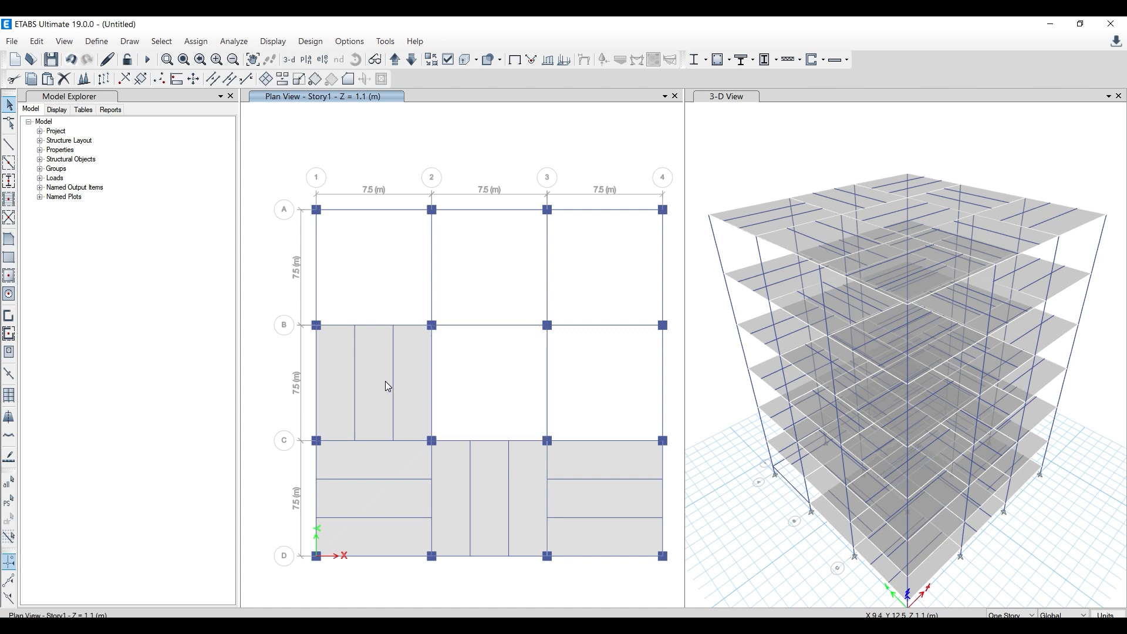
- Select and delete the slabs and secondary beams in bay 1-2/B-C and all three bays between grids C and D
drag(339, 349, 405, 405)
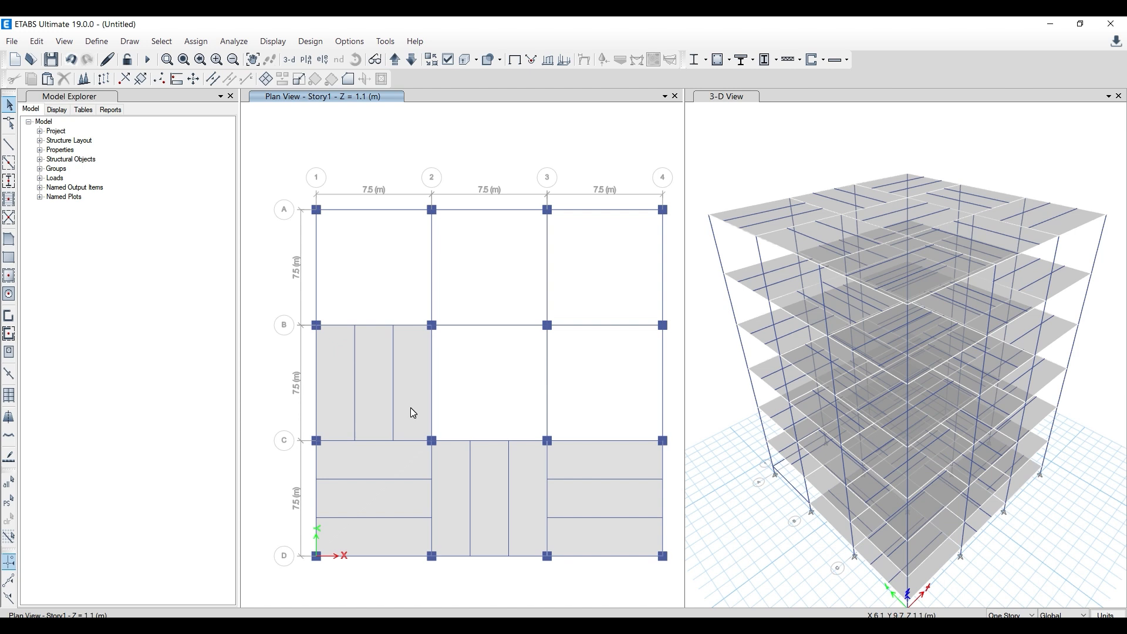
drag(354, 363, 343, 359)
click(342, 355)
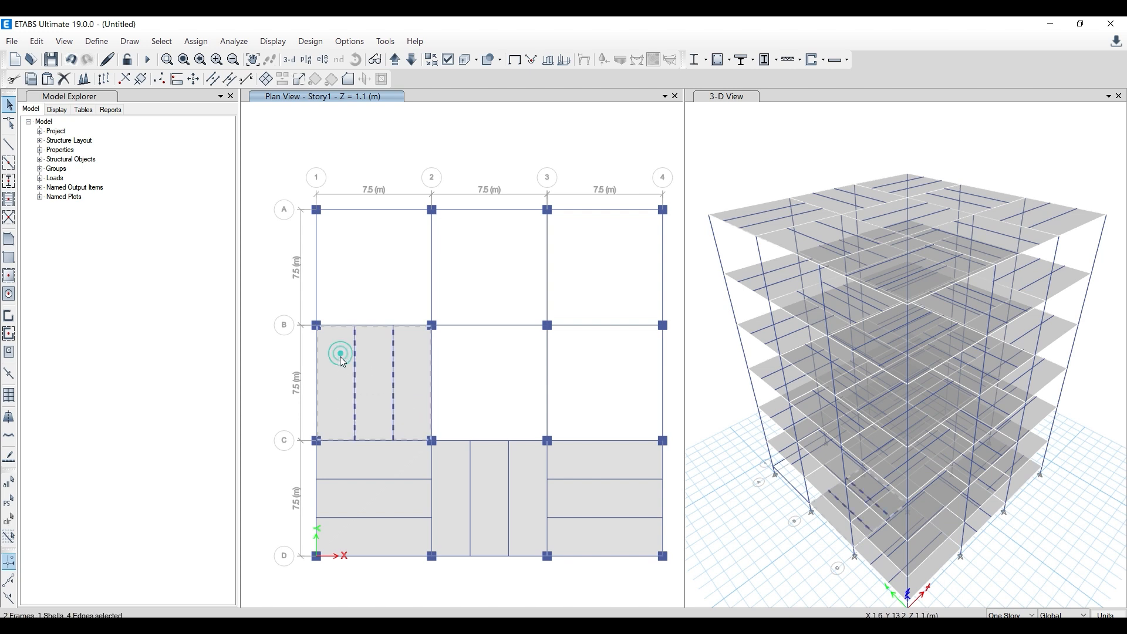
click(399, 527)
click(337, 455)
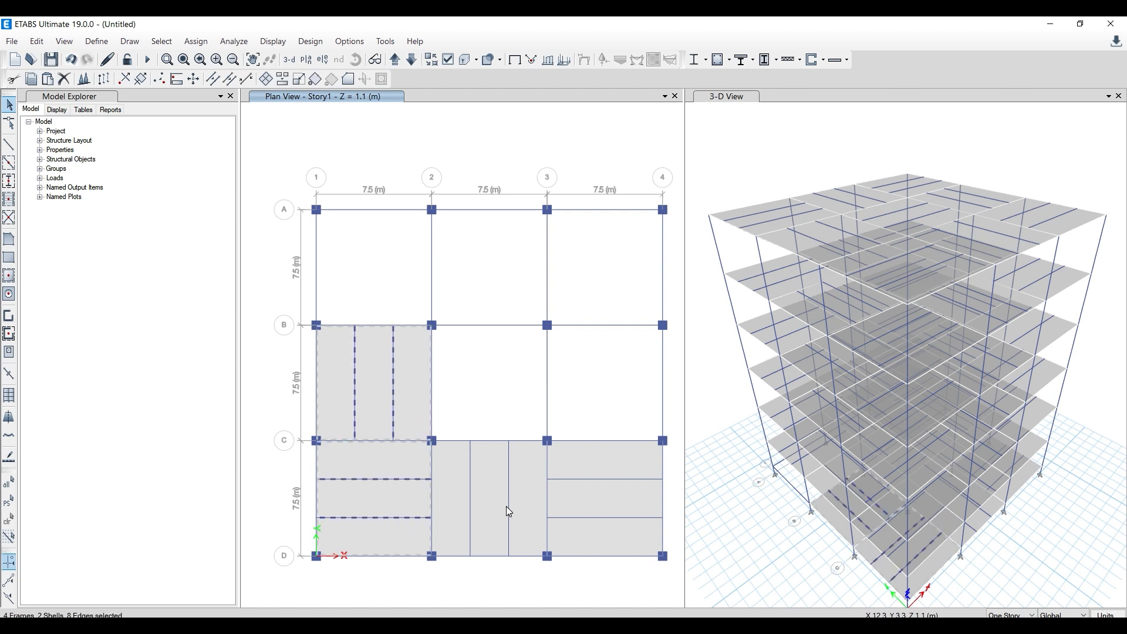
drag(462, 495, 463, 494)
click(547, 467)
click(538, 467)
click(602, 531)
click(600, 463)
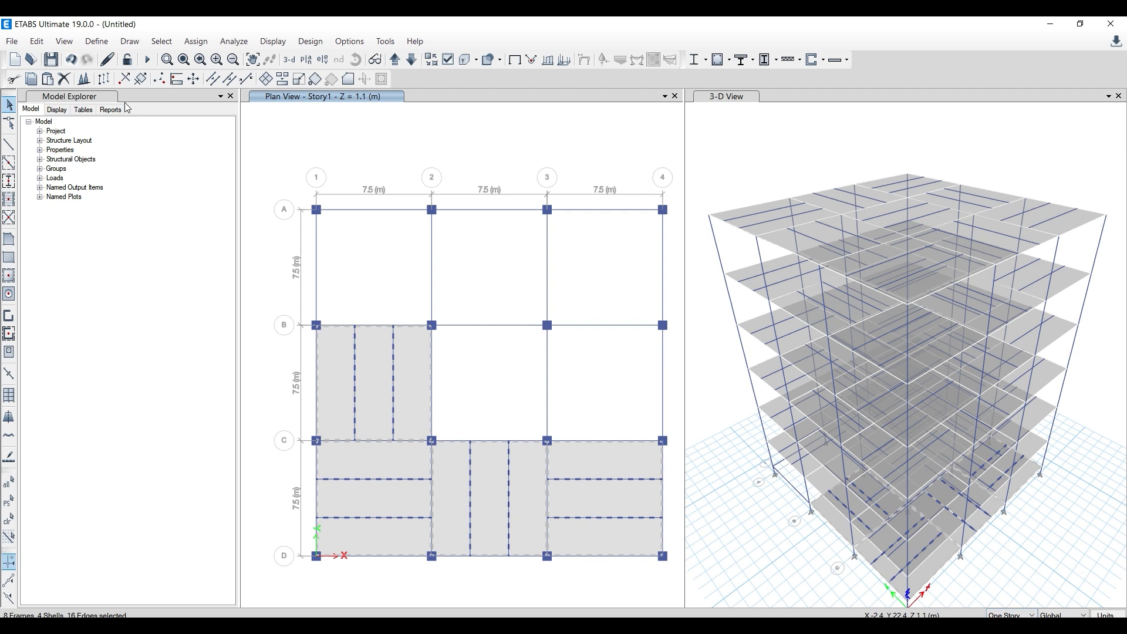
click(64, 79)
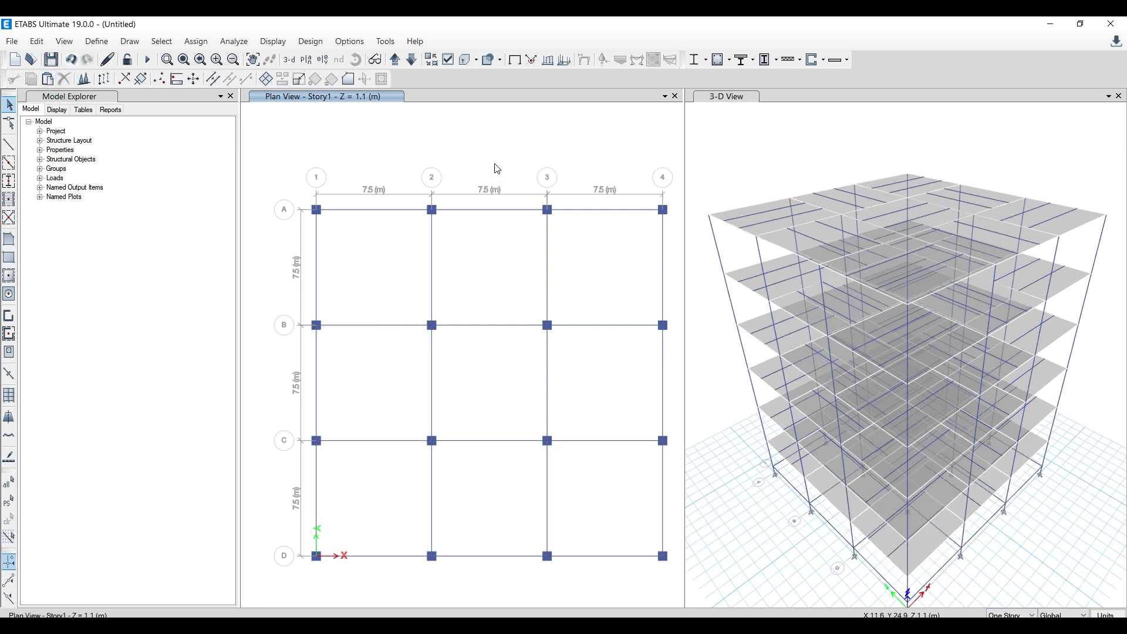
- Show the Base plan, select all its joints and assign them fixed restraints in all translations and rotations about X, Y and Z
click(411, 61)
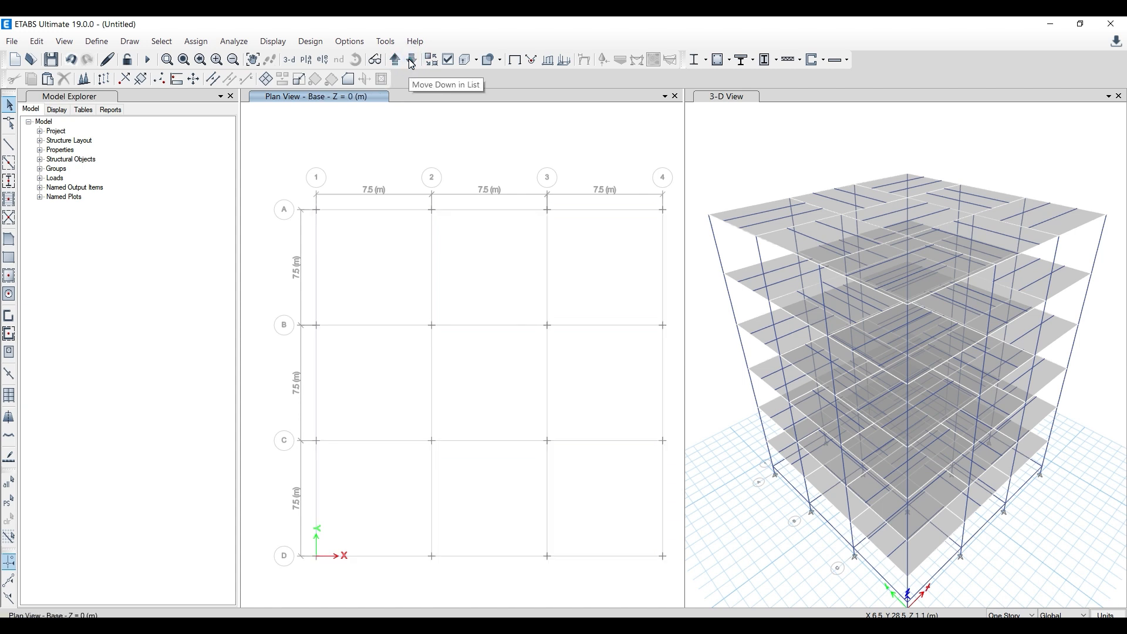
drag(288, 186, 674, 597)
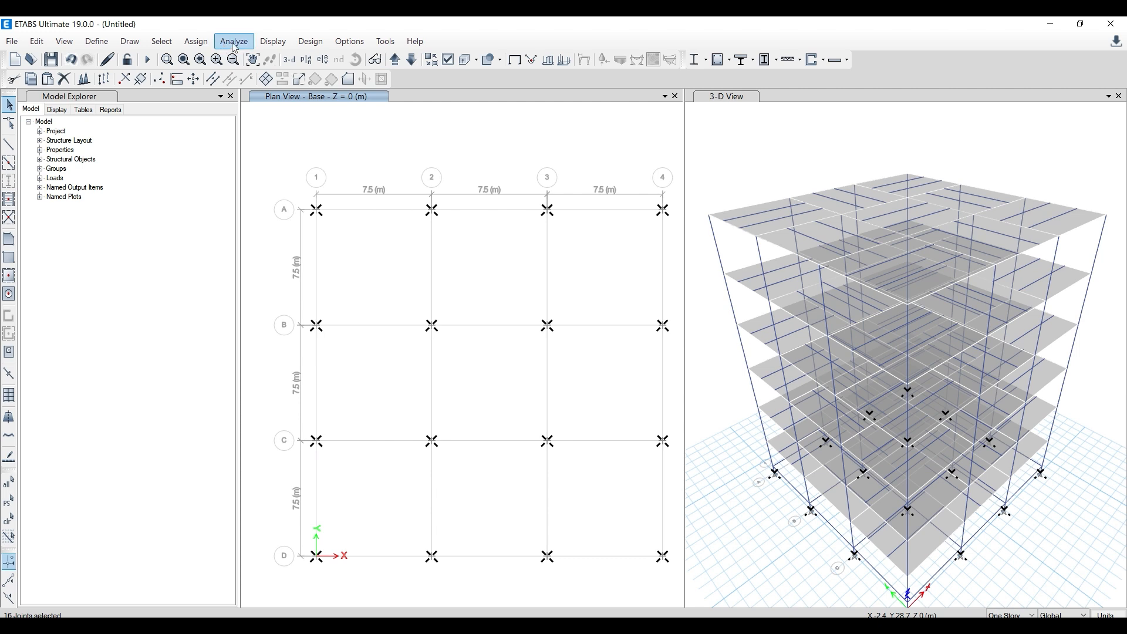
click(194, 42)
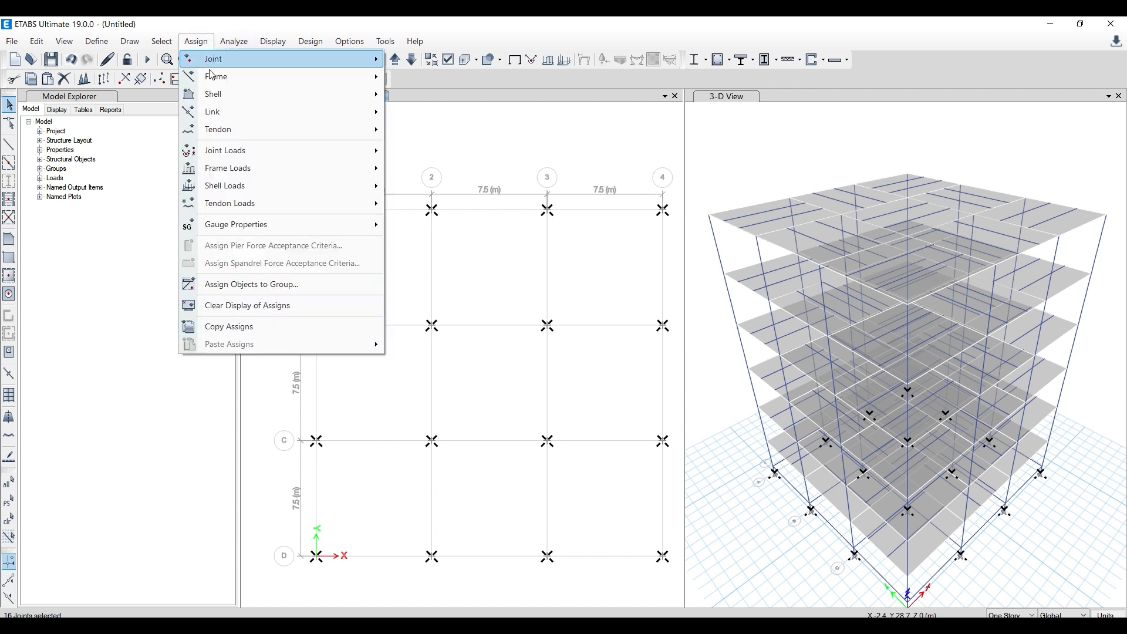
mouse_move(211, 62)
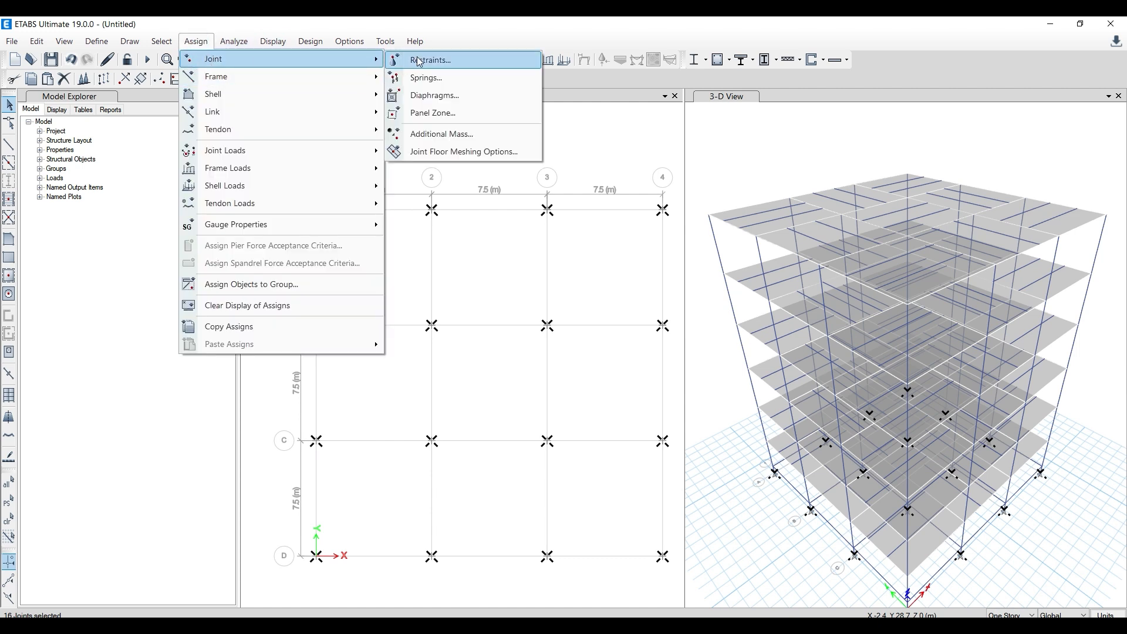
click(563, 104)
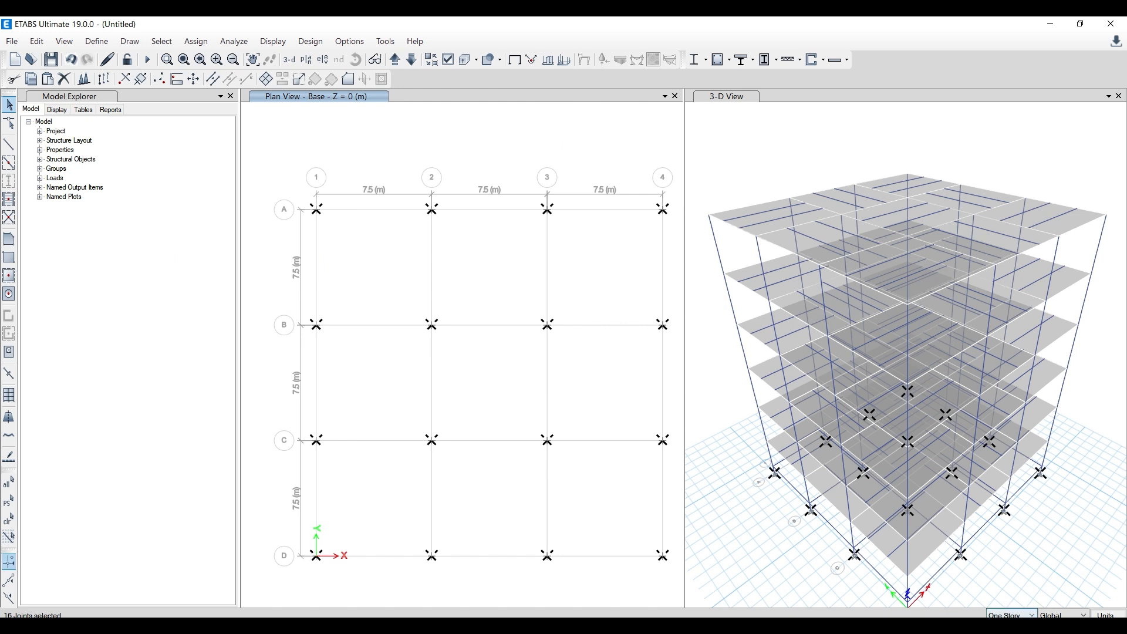
click(329, 147)
drag(284, 164, 650, 538)
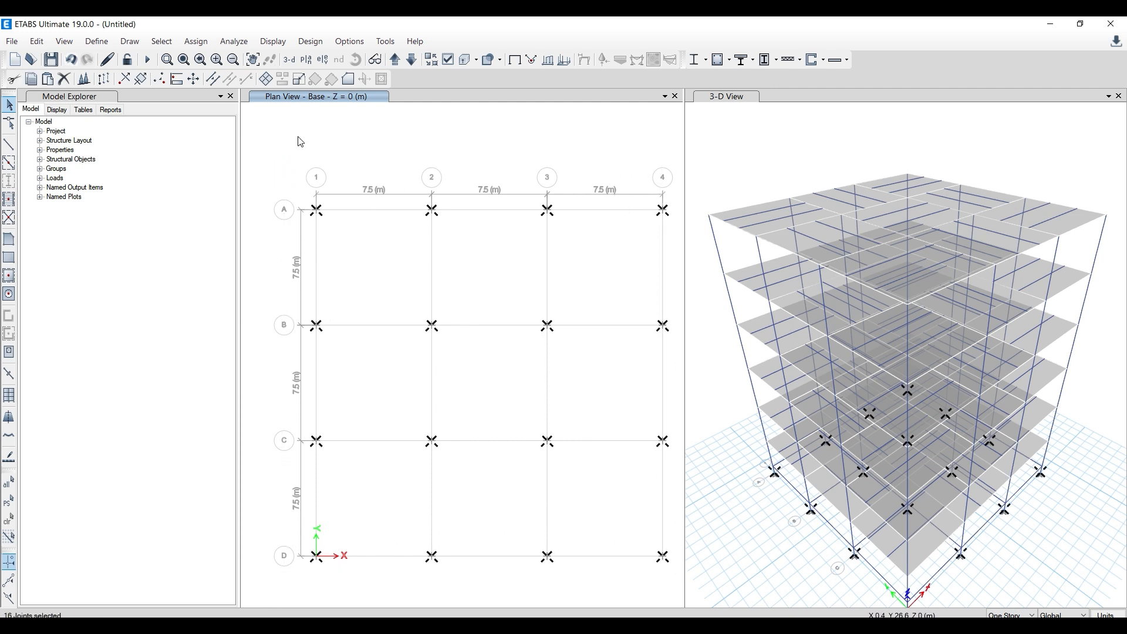
click(196, 41)
mouse_move(205, 67)
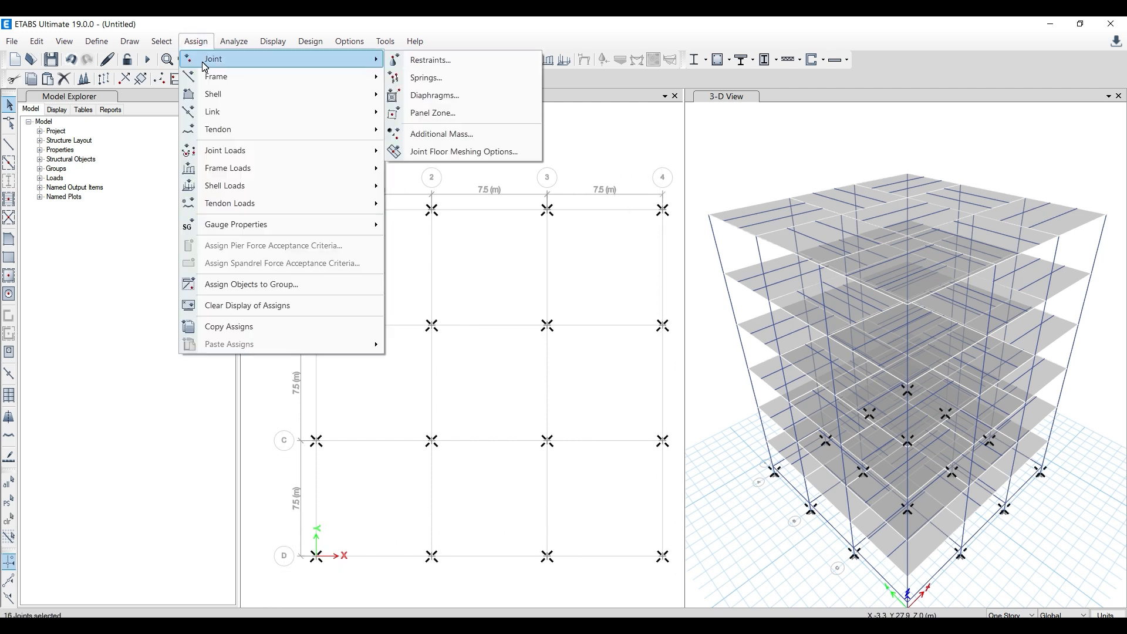
click(419, 61)
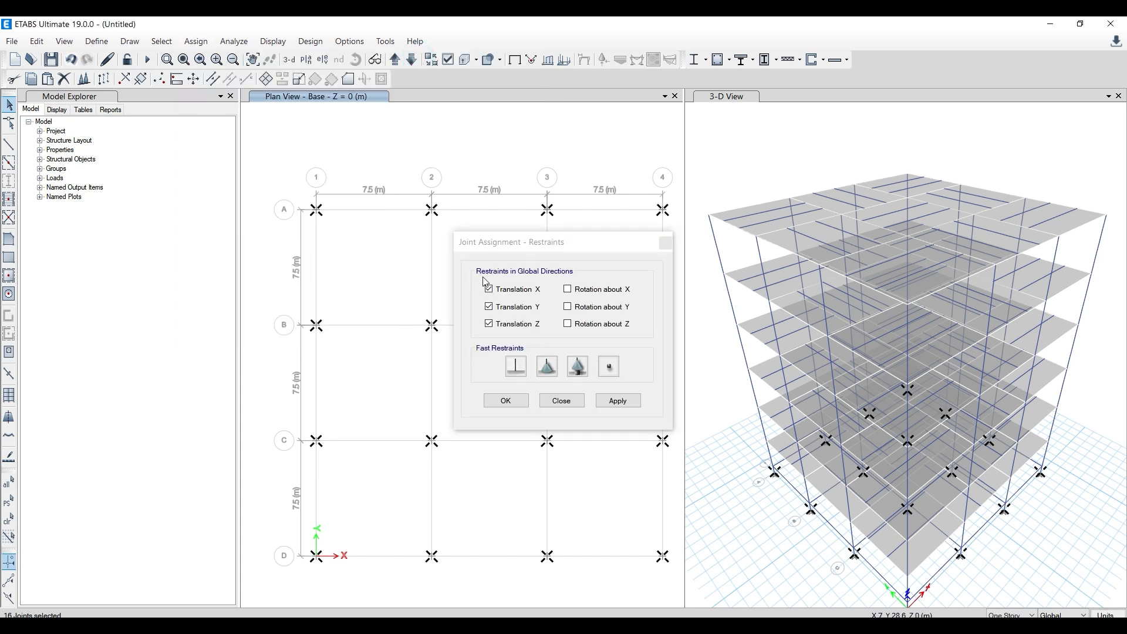
click(516, 367)
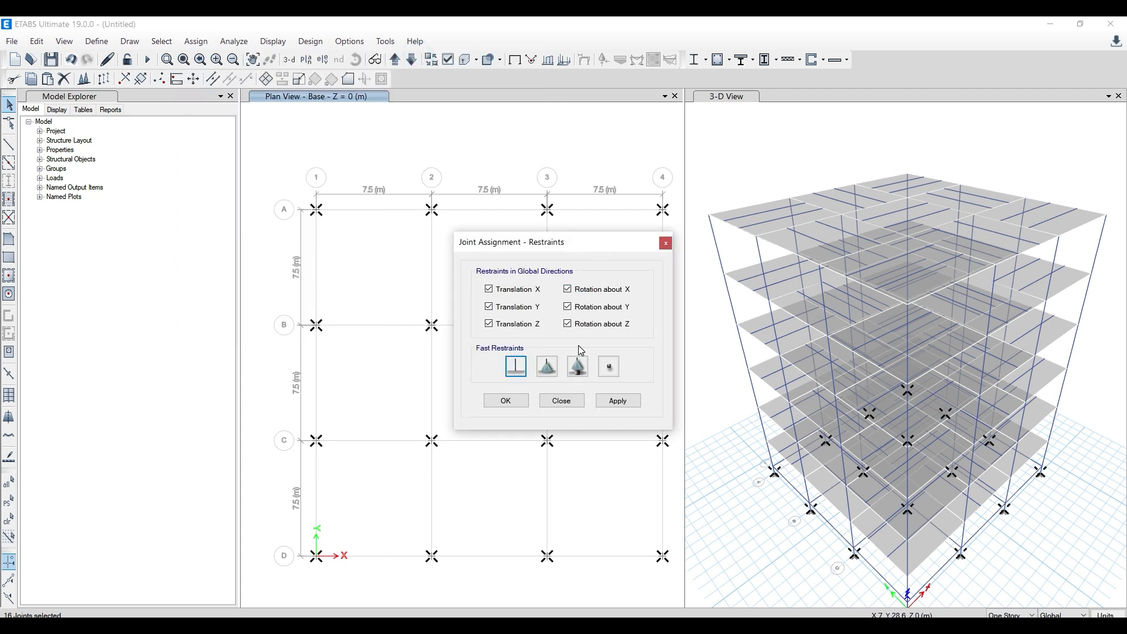
click(618, 400)
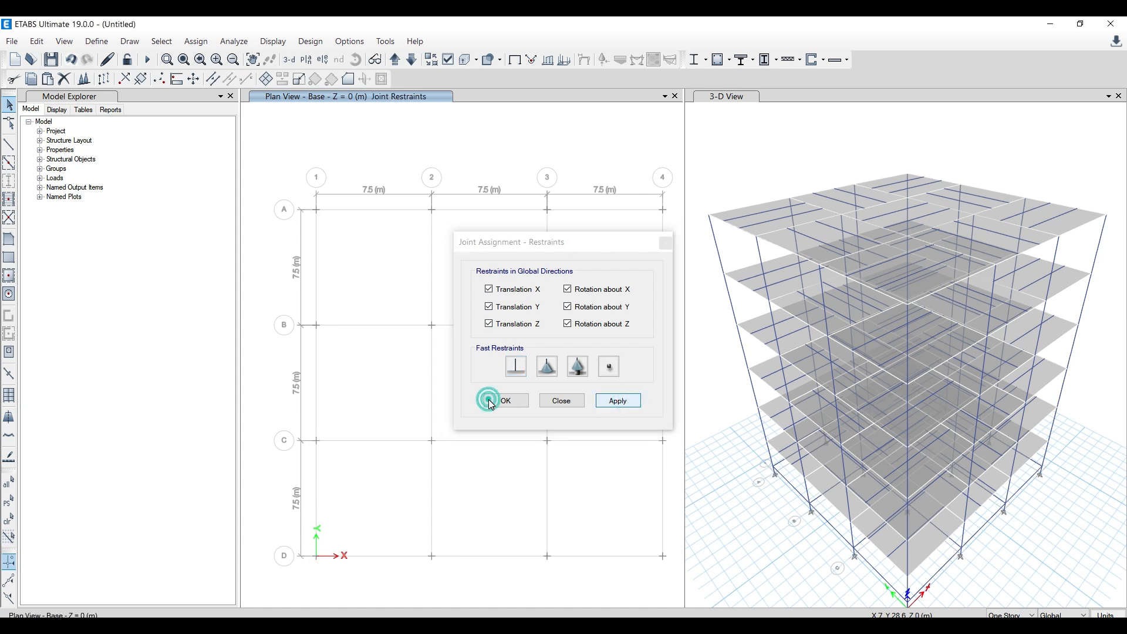
click(504, 401)
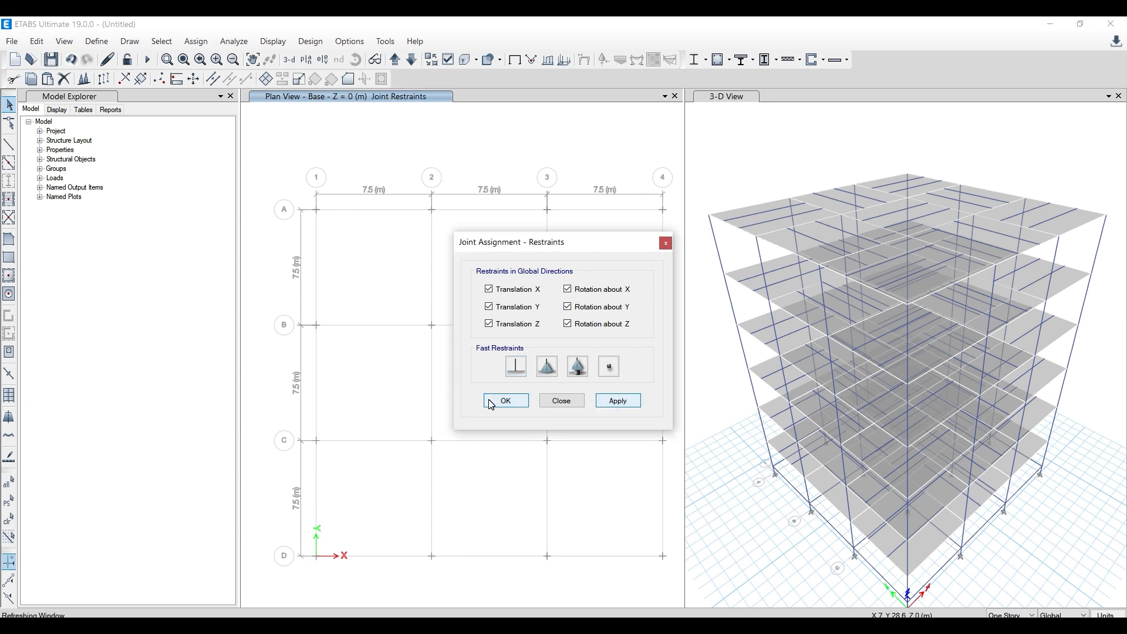
- Examine the base supports in the 3-D view and check the restraint assignments of the base joint at grid A-1
scroll(805, 504, down, 3)
scroll(886, 537, up, 3)
scroll(886, 537, down, 2)
click(813, 512)
scroll(820, 488, up, 3)
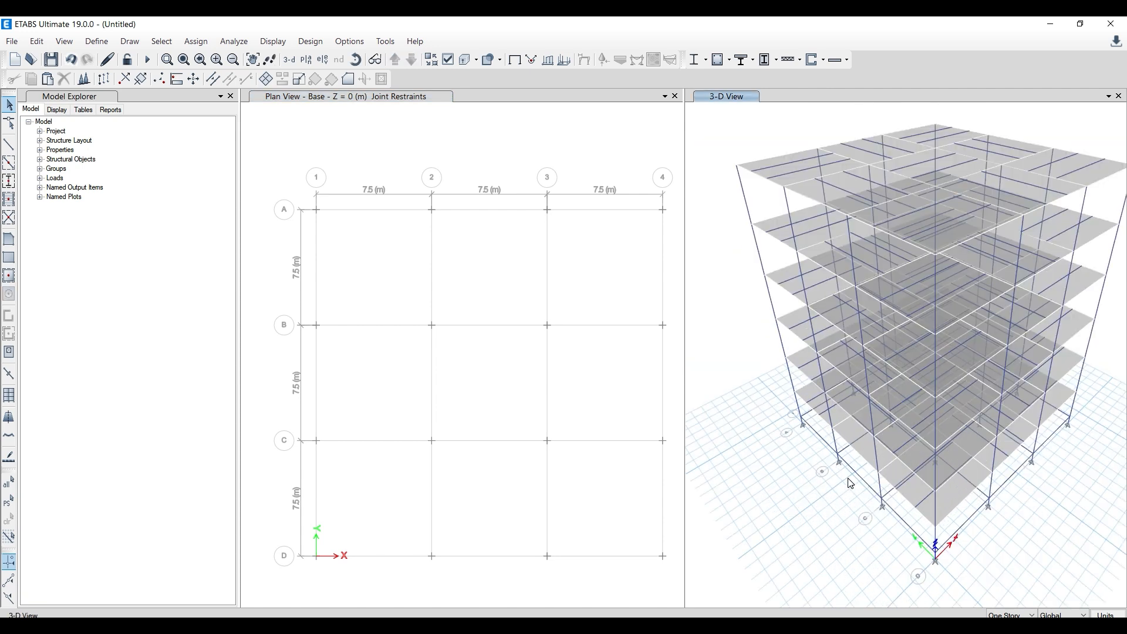
click(515, 60)
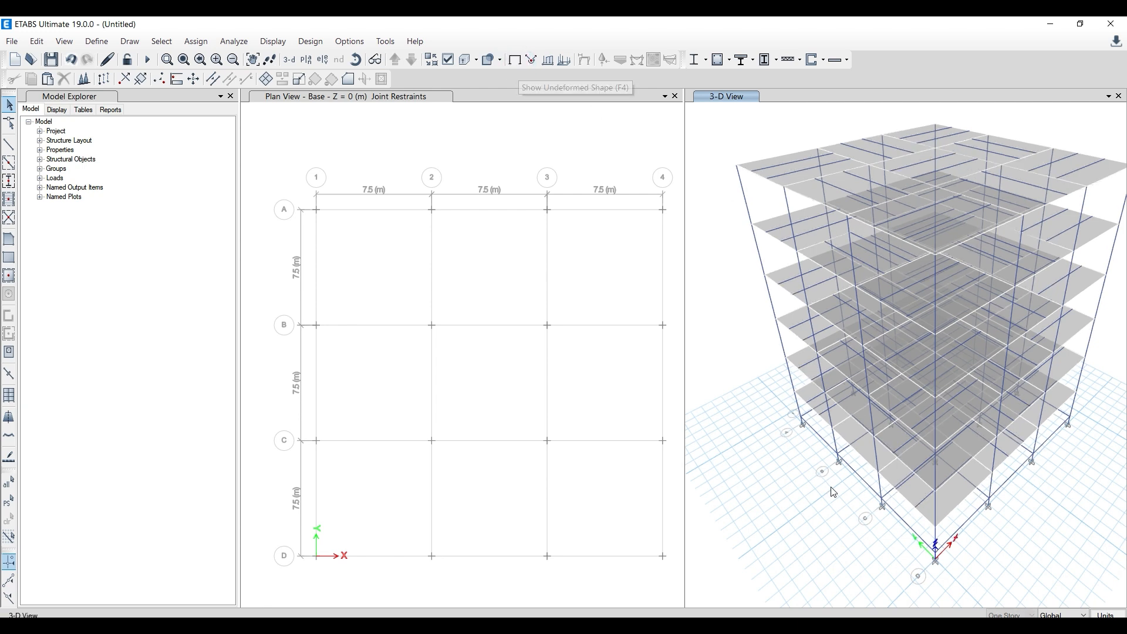
scroll(883, 407, up, 4)
scroll(861, 407, down, 5)
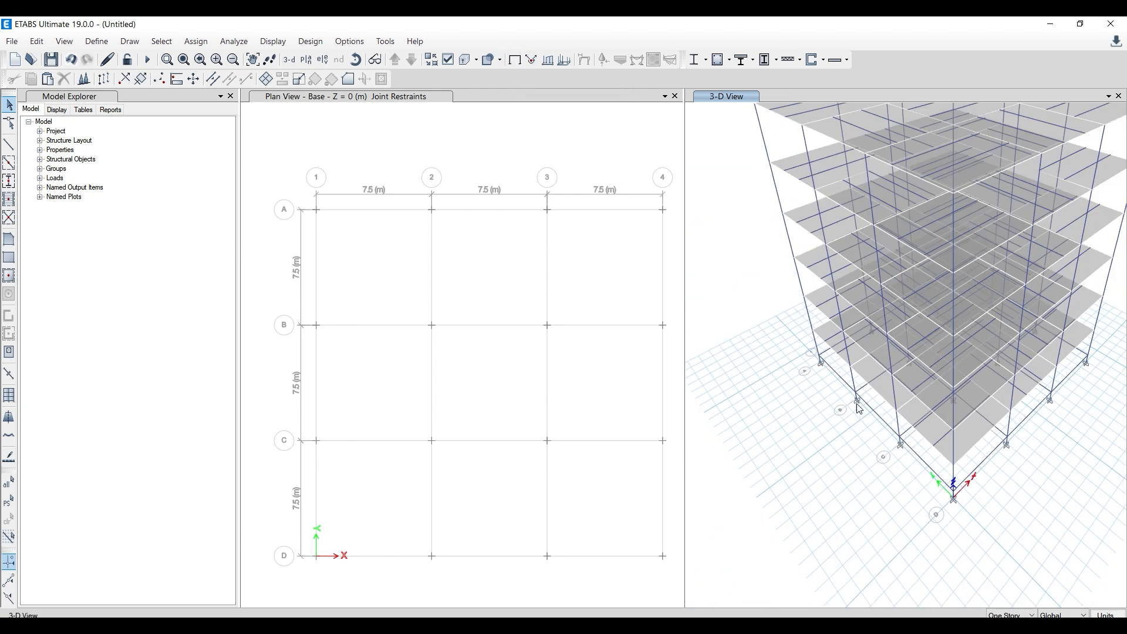
scroll(842, 413, down, 2)
scroll(808, 393, up, 2)
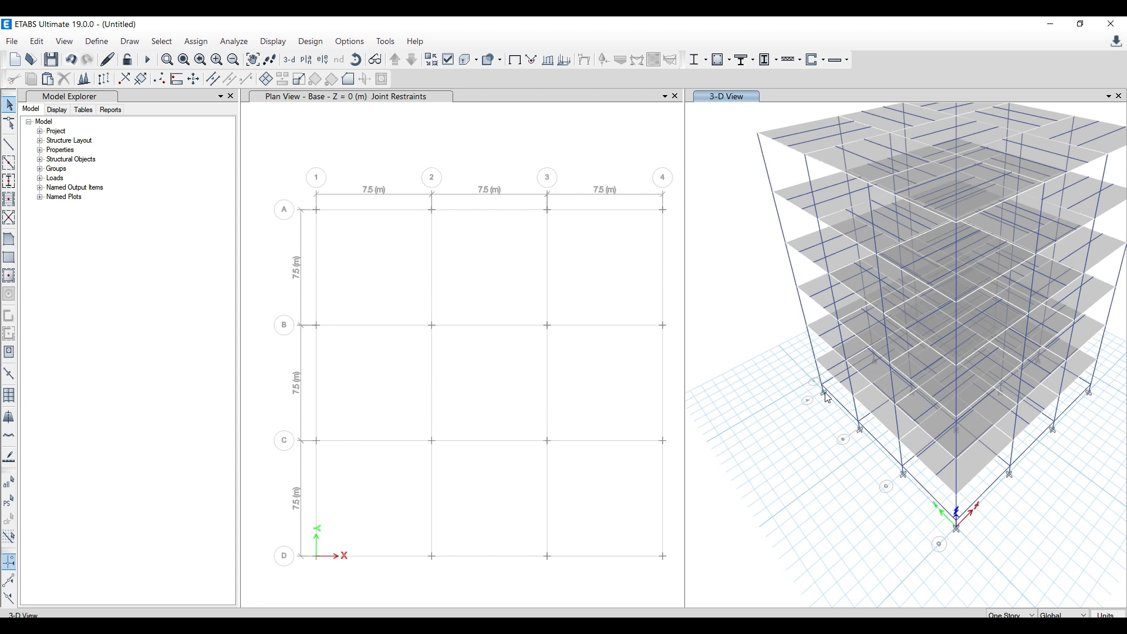
right_click(825, 393)
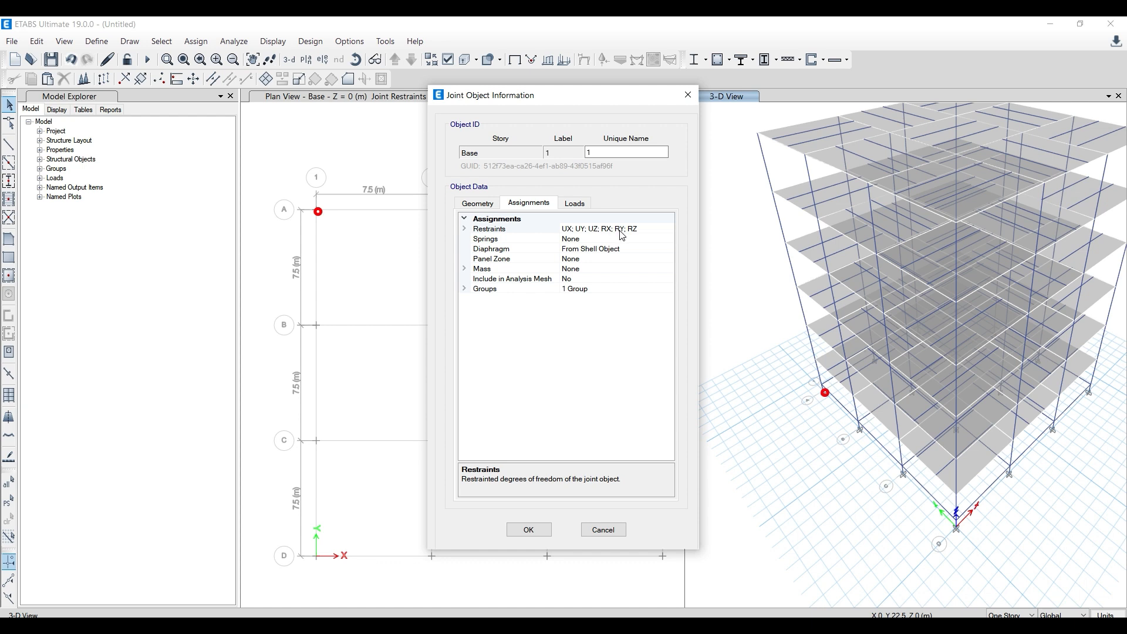
click(688, 95)
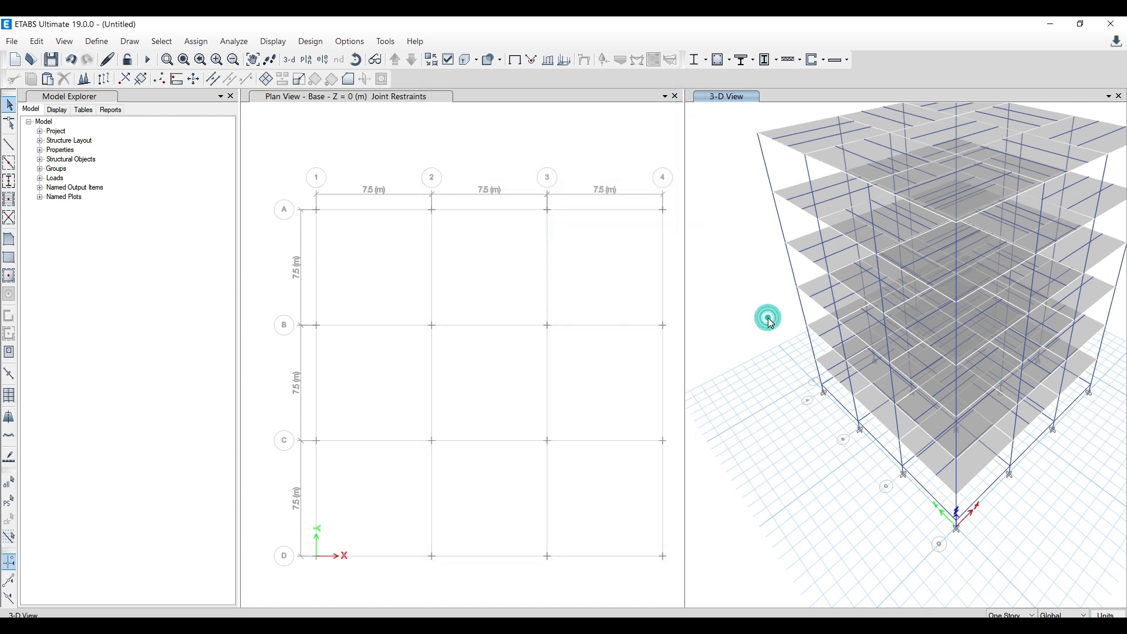
- Switch to the IITK-GSDMA design example PDF and examine the slab, wall and main beam load calculations on pages 7 and 8
click(532, 174)
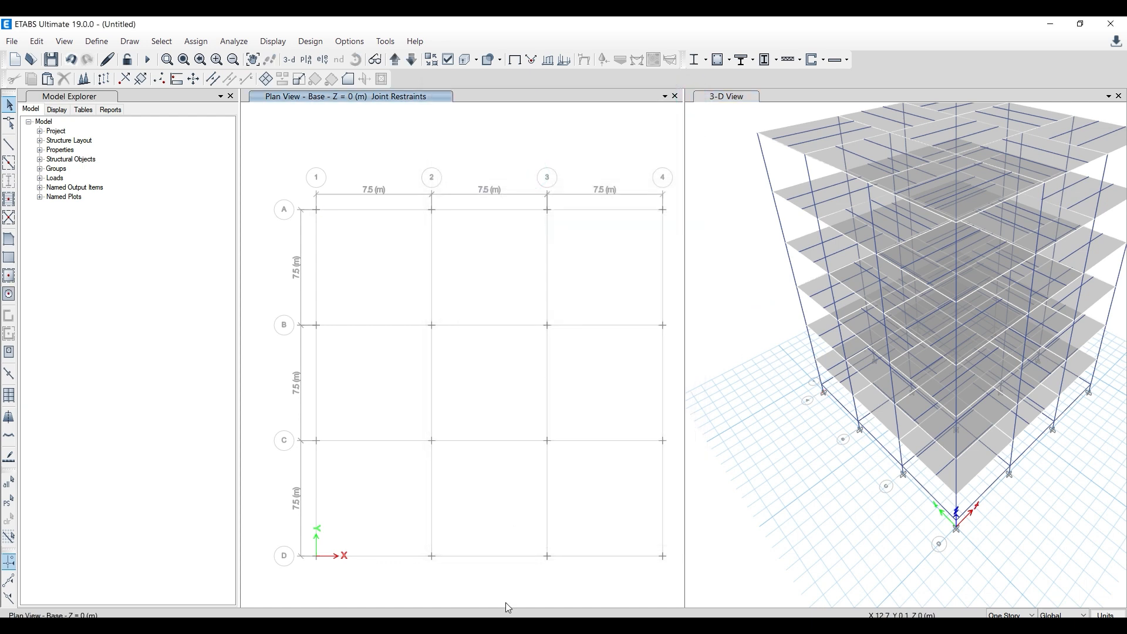
click(503, 622)
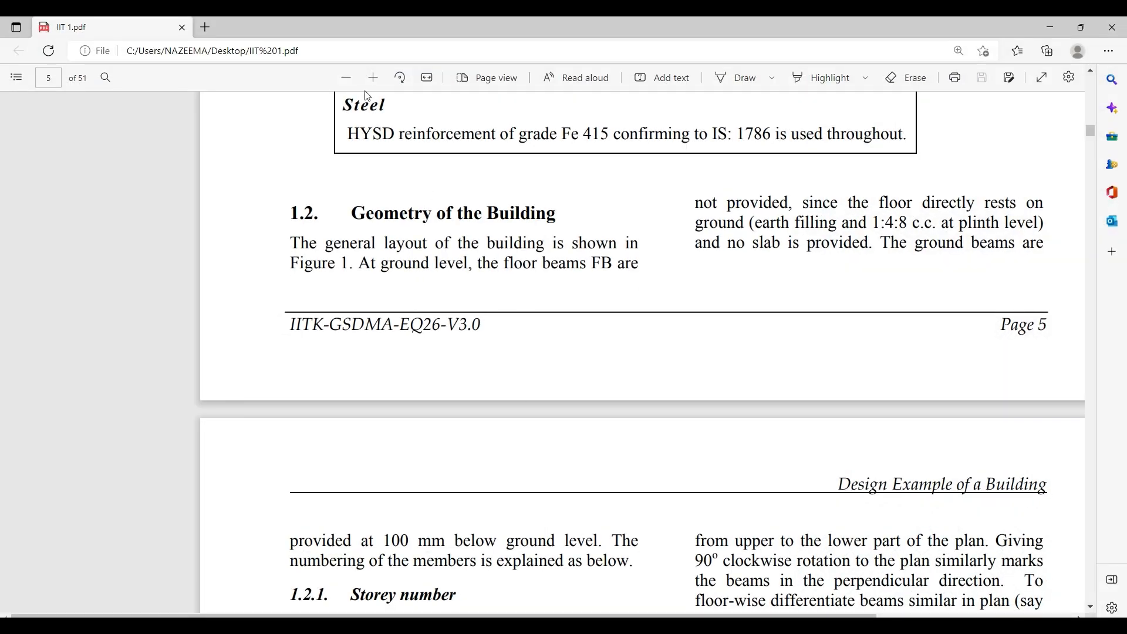
click(348, 76)
scroll(409, 437, up, 2)
scroll(405, 452, down, 20)
scroll(407, 456, down, 8)
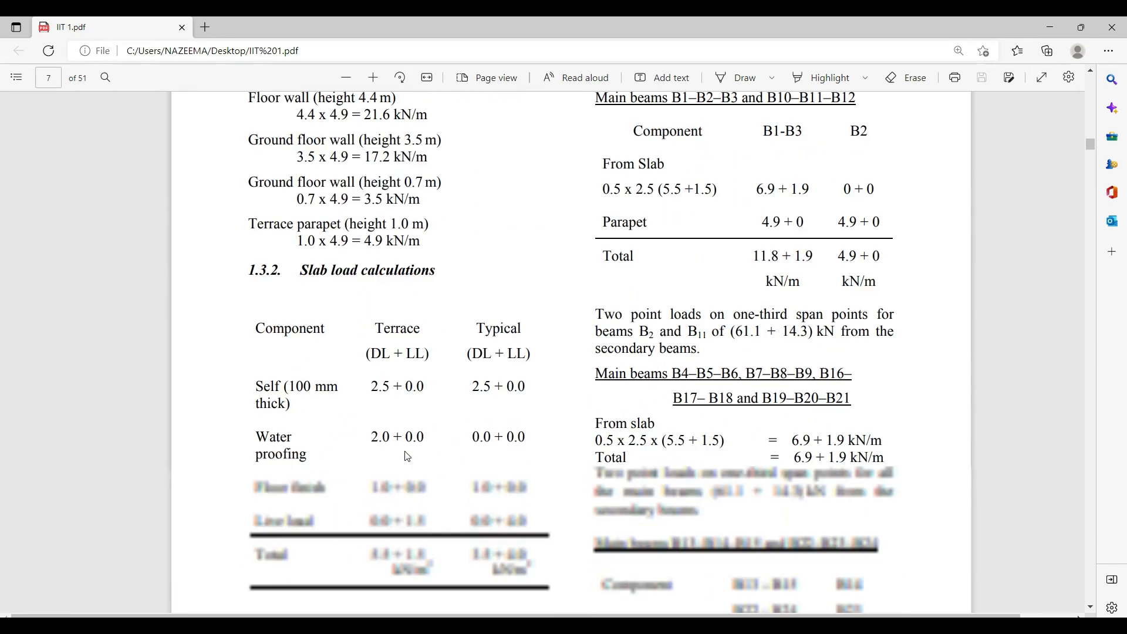
scroll(487, 306, down, 12)
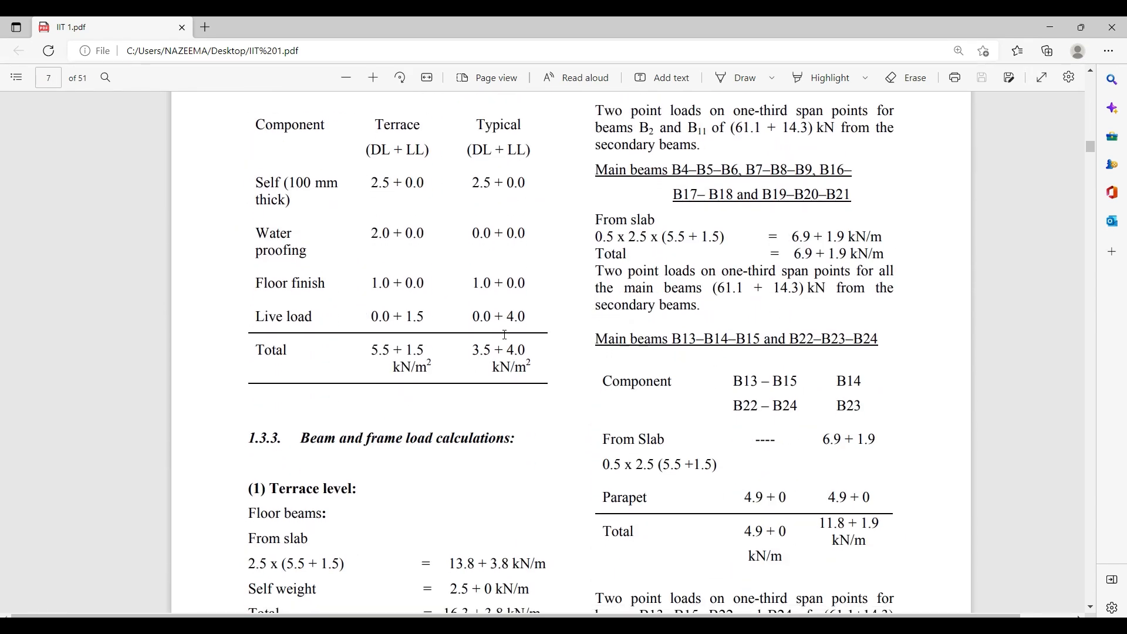
scroll(450, 364, down, 12)
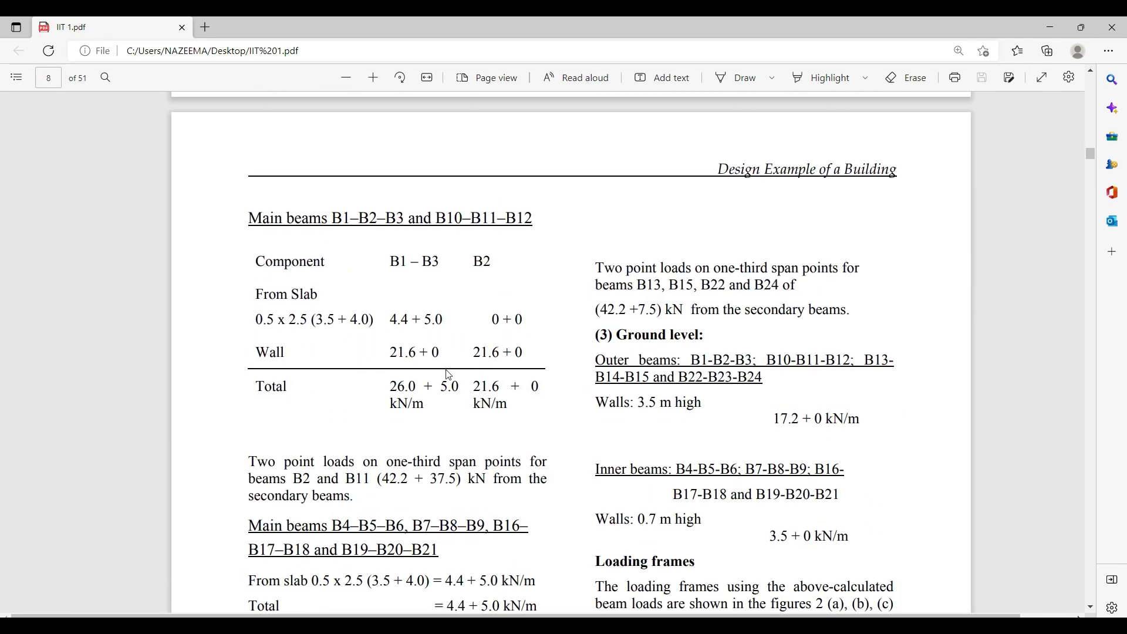
scroll(446, 375, up, 15)
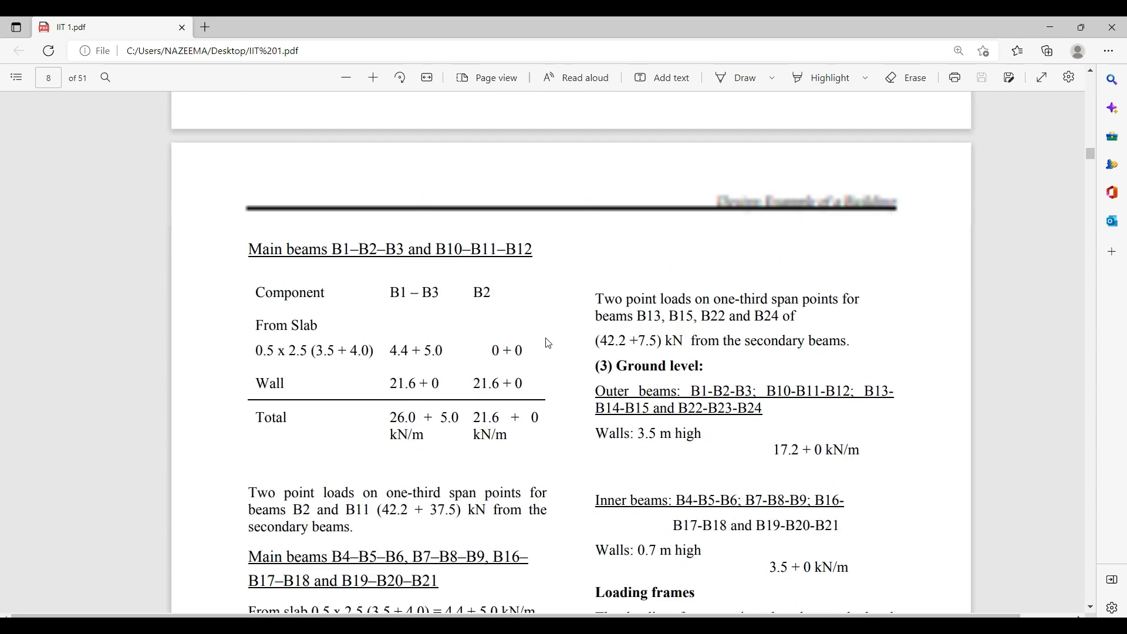
click(1040, 21)
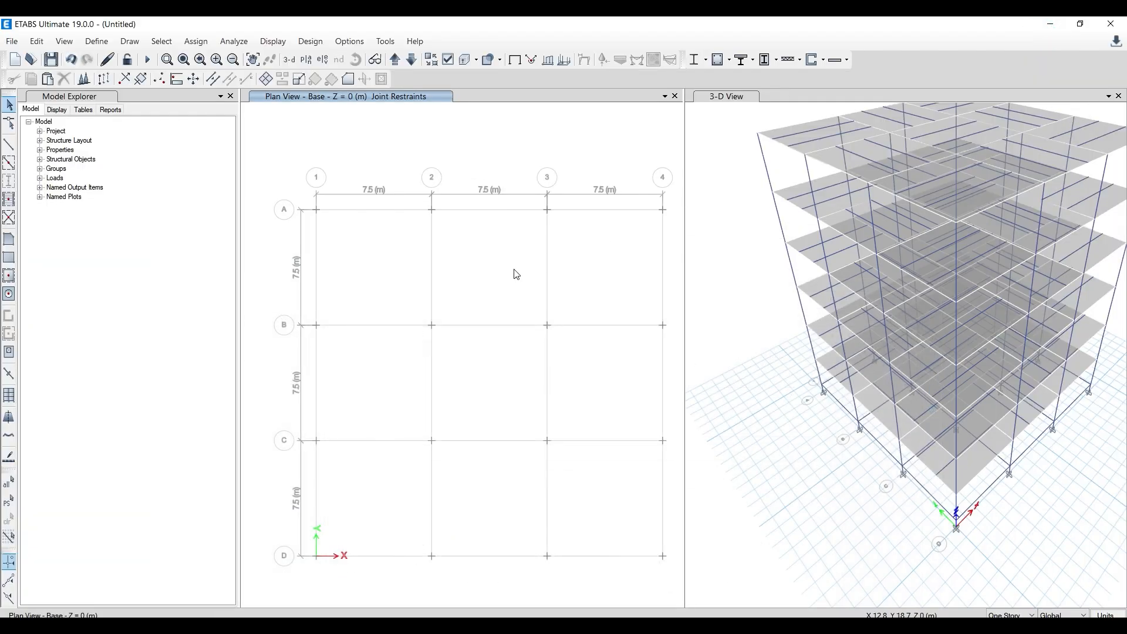
- Check the beam and column layout plan in Figure 1 of the PDF against the 3-D building model in ETABS
scroll(795, 237, down, 3)
scroll(795, 238, up, 5)
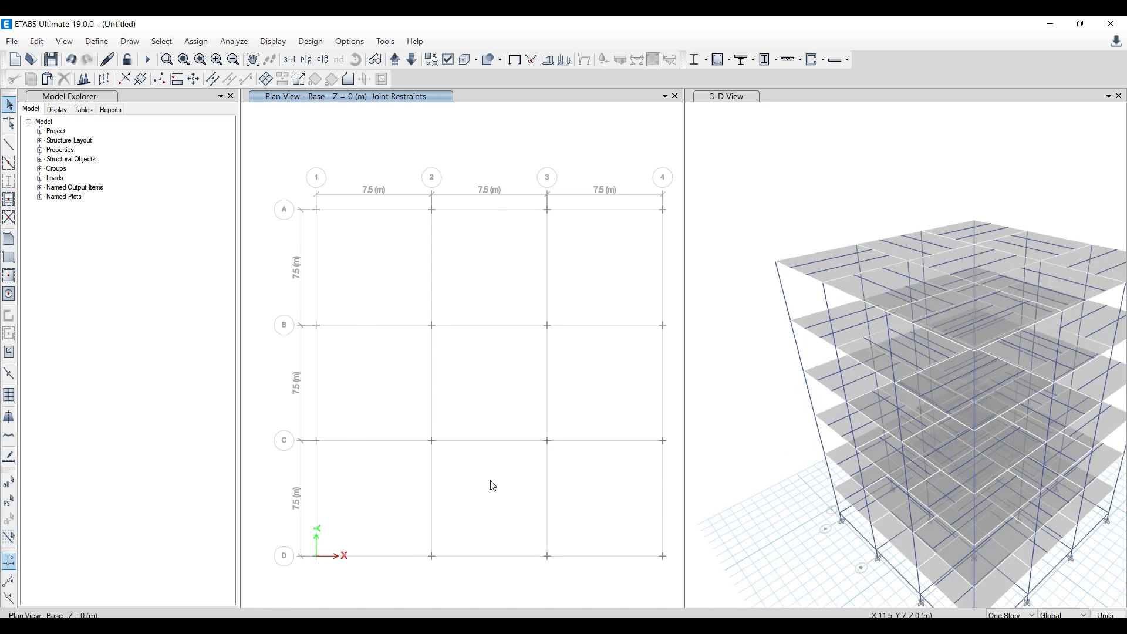
key(alt+Tab)
scroll(474, 388, up, 15)
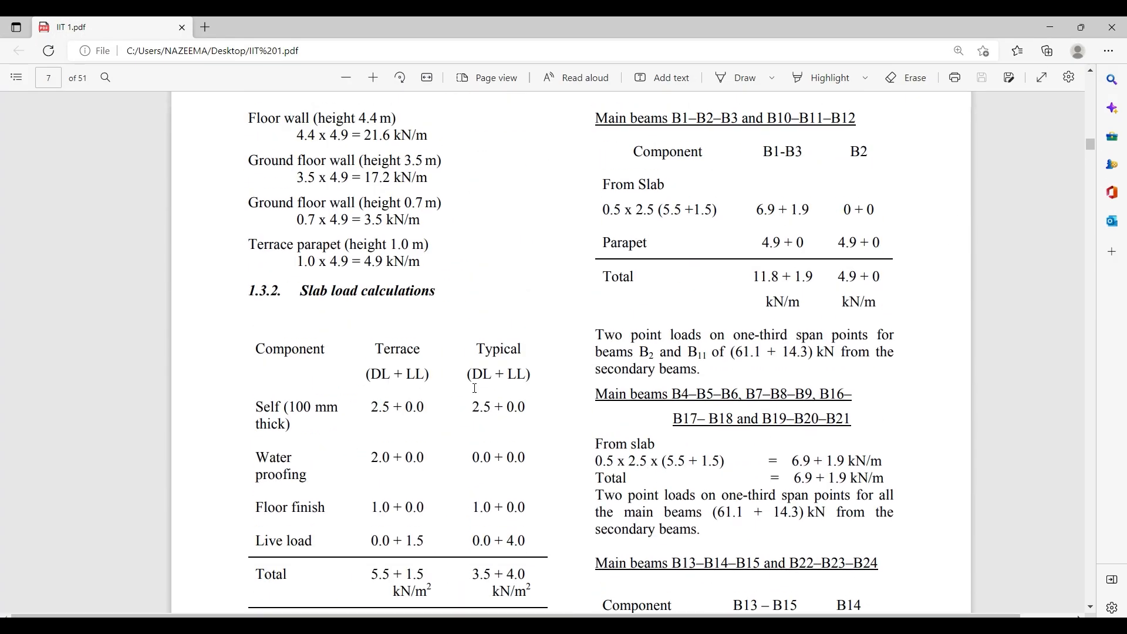
scroll(474, 389, up, 20)
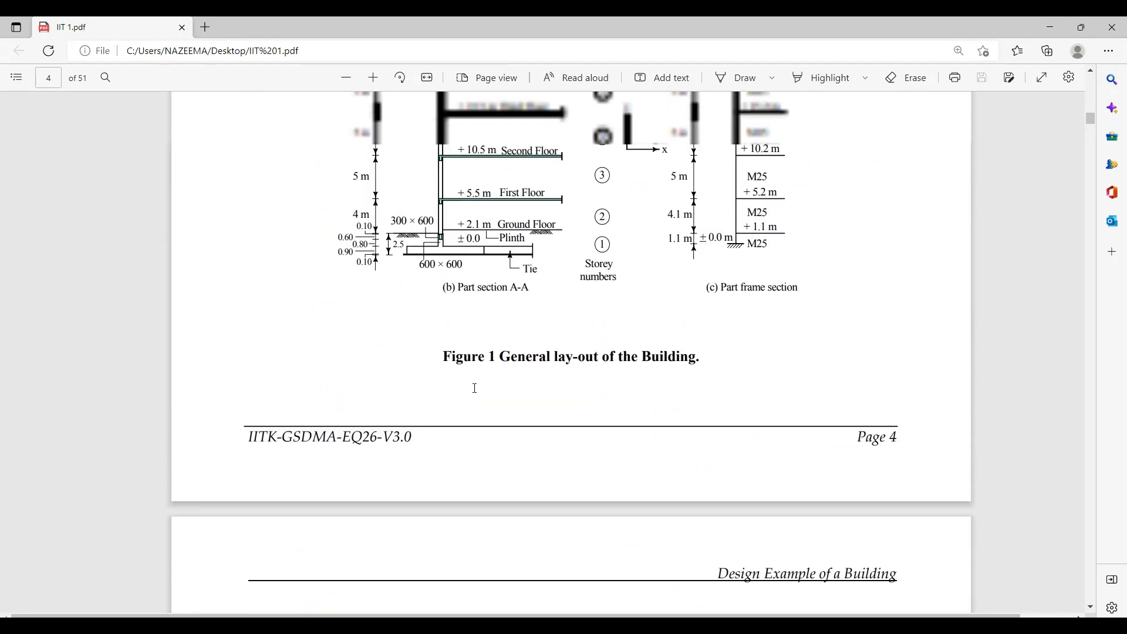
scroll(968, 94, down, 2)
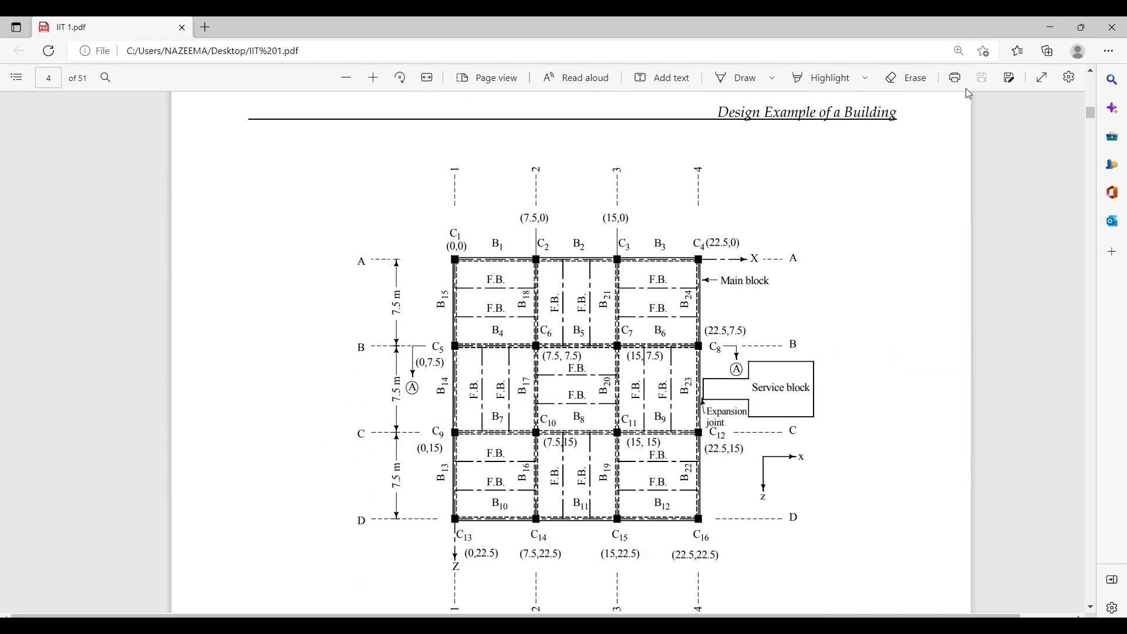
click(1050, 24)
scroll(695, 197, down, 5)
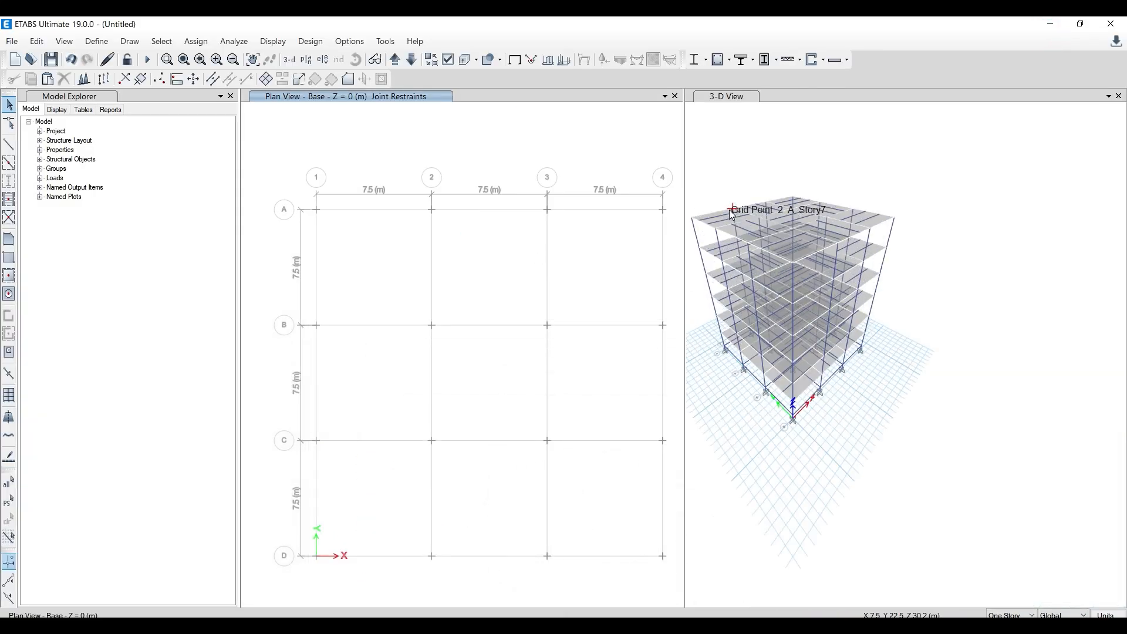
scroll(763, 207, up, 5)
middle_drag(727, 187, 796, 184)
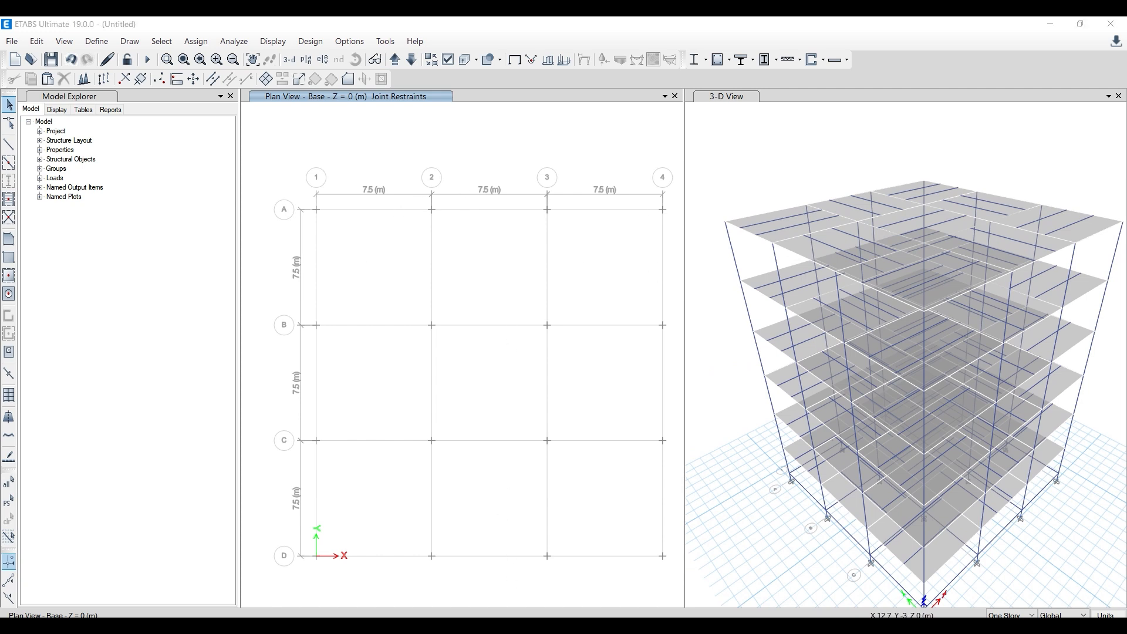
- Switch to the PDF and read the building data, the terrace and typical slab loads, and the beam and frame load calculations
key(alt+Tab)
scroll(457, 403, down, 10)
scroll(457, 403, down, 20)
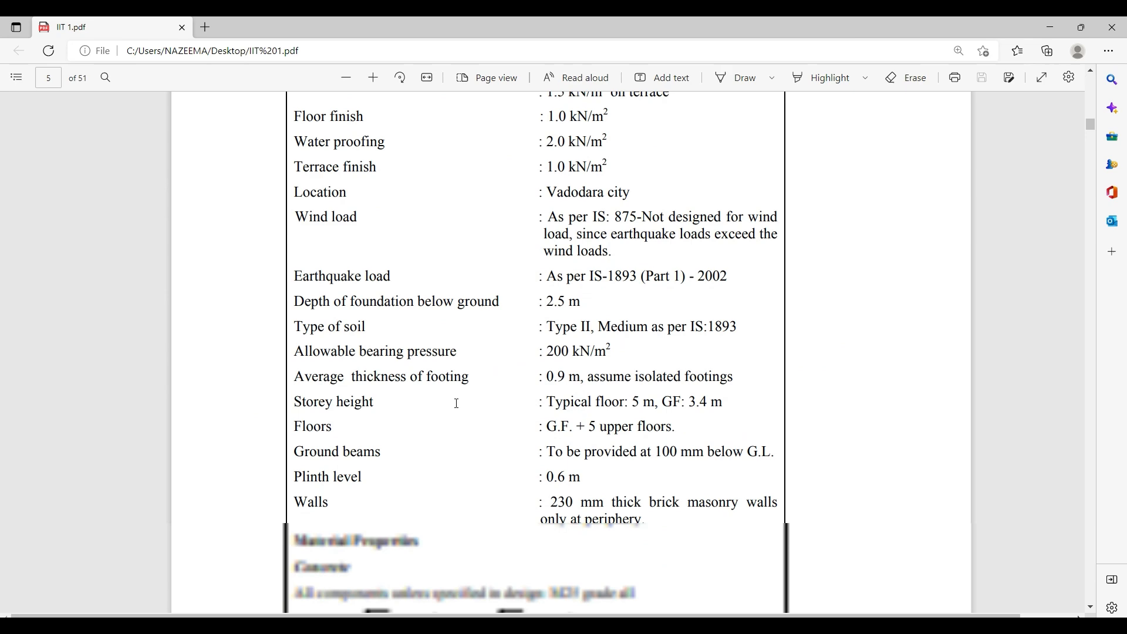
scroll(457, 403, down, 8)
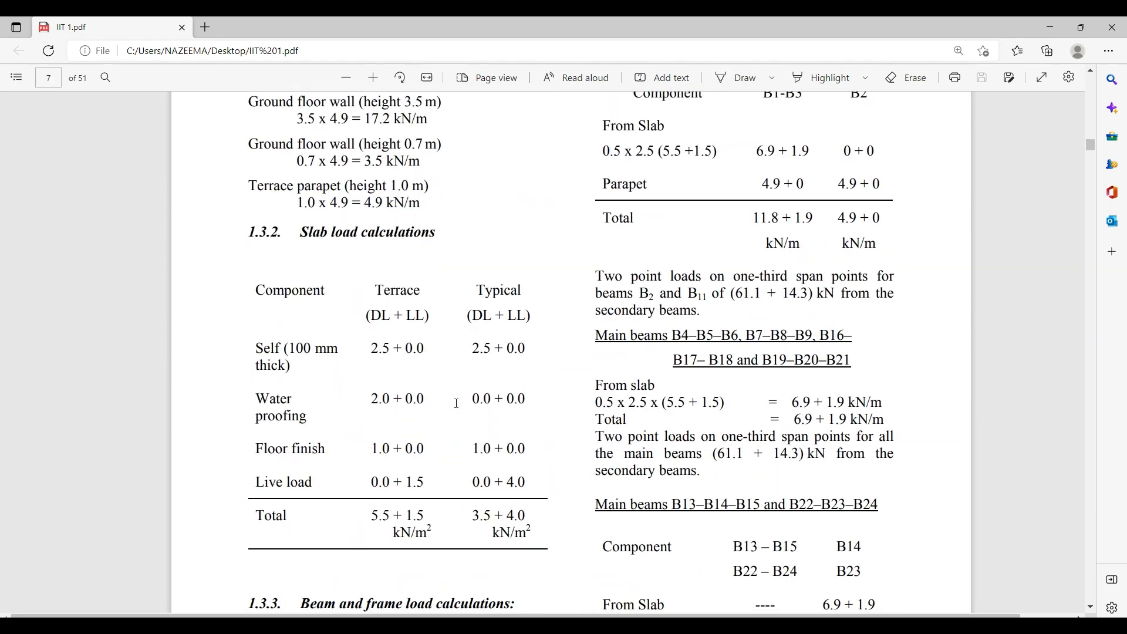
scroll(314, 173, up, 2)
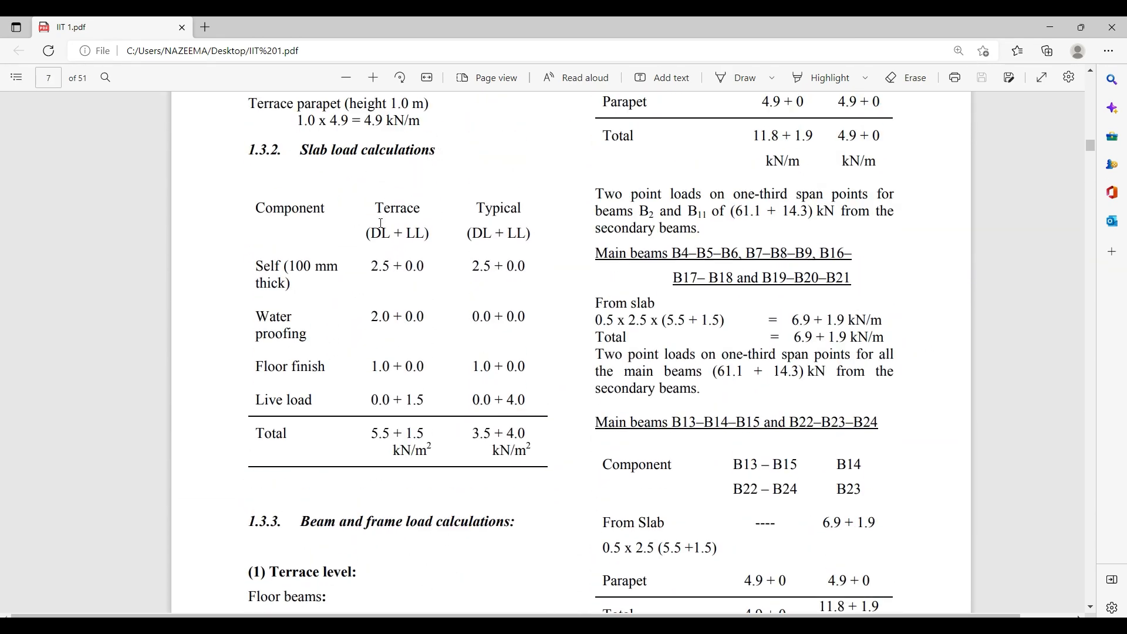
scroll(381, 223, down, 2)
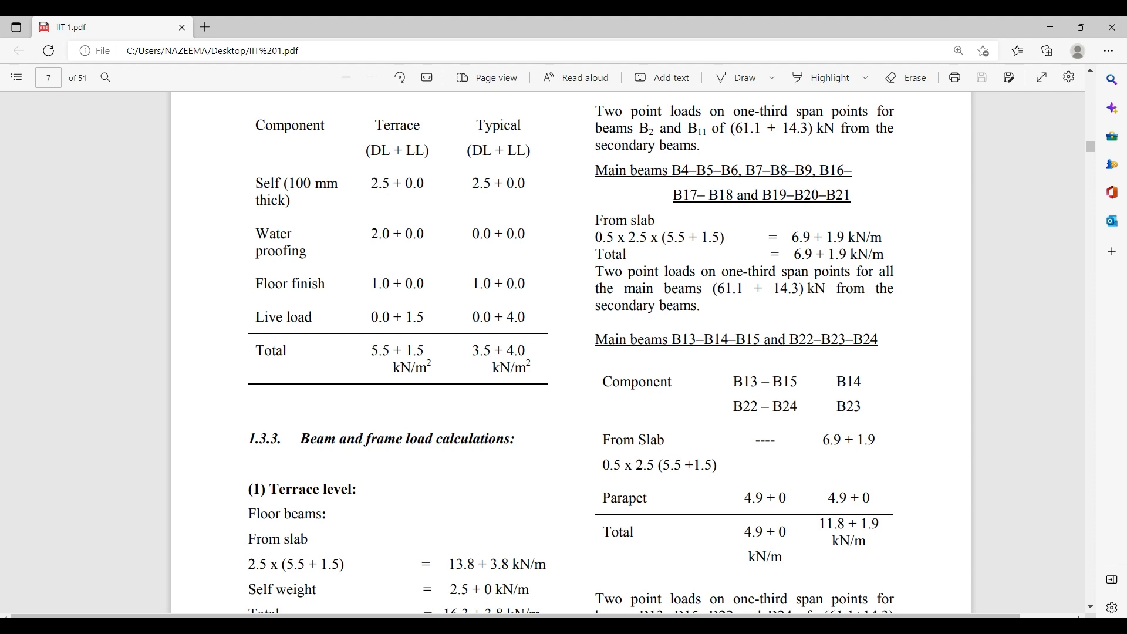
drag(257, 239, 308, 252)
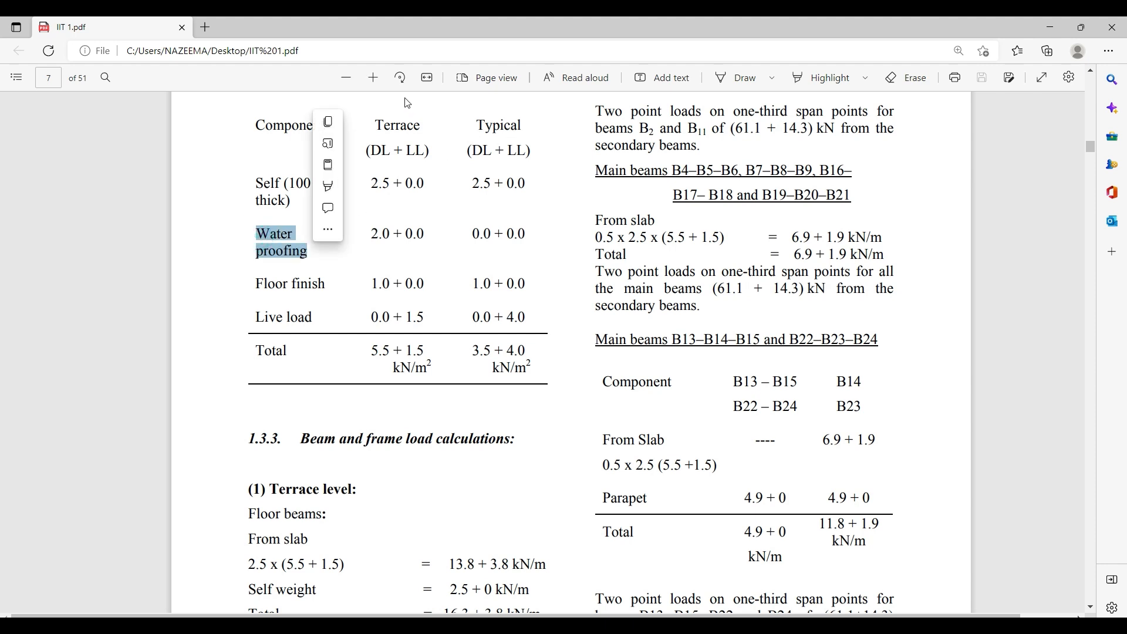
click(367, 256)
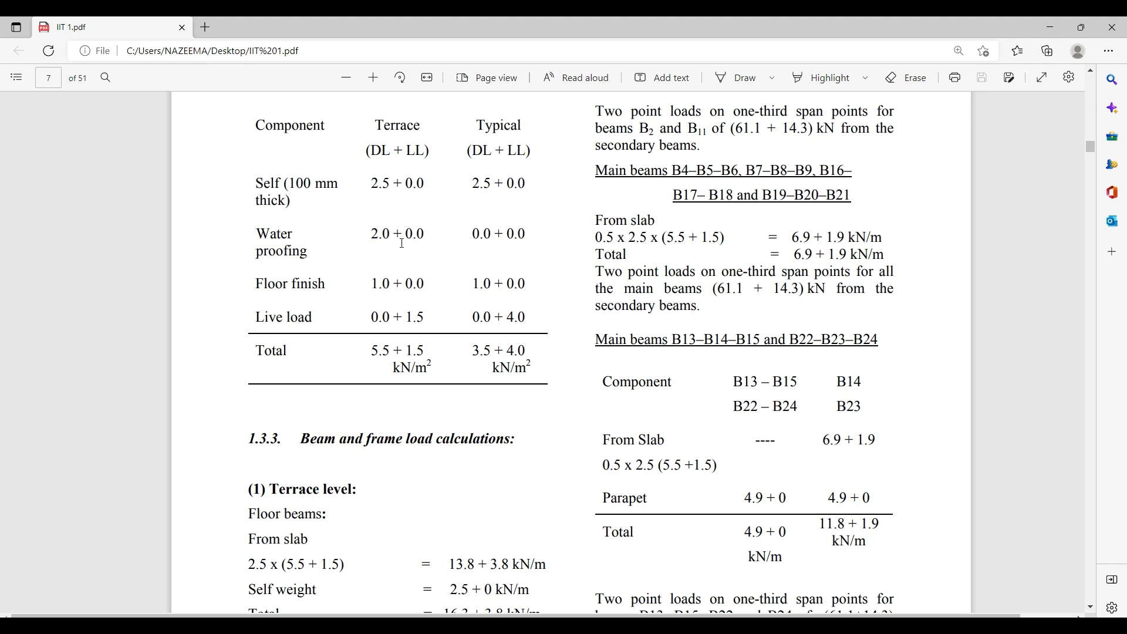
scroll(402, 243, down, 3)
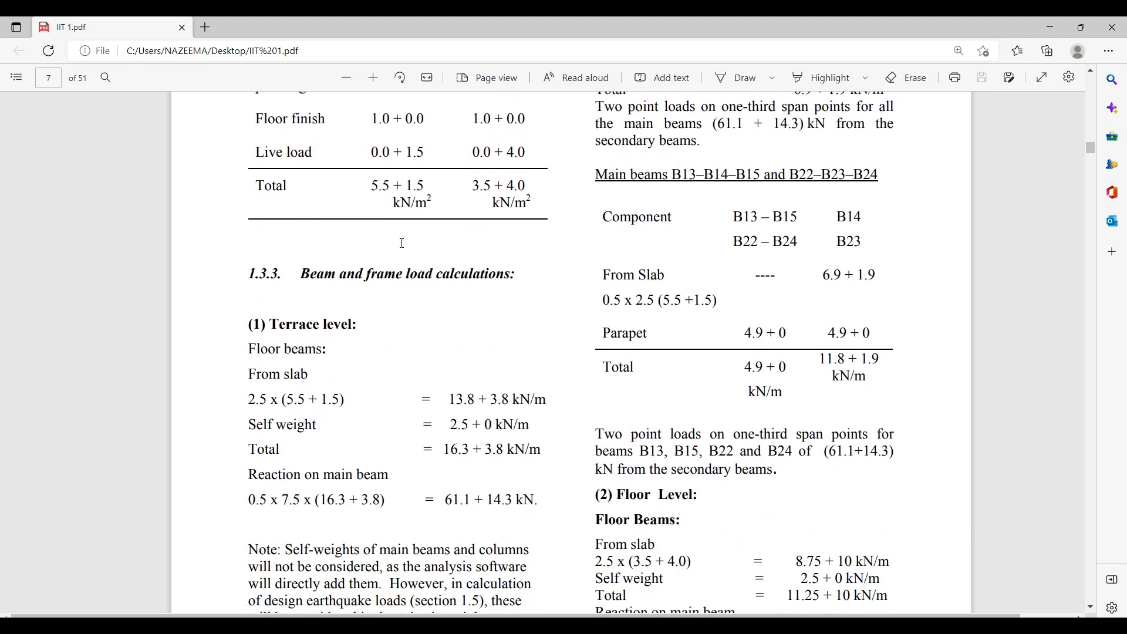
scroll(402, 243, down, 2)
scroll(400, 245, up, 1)
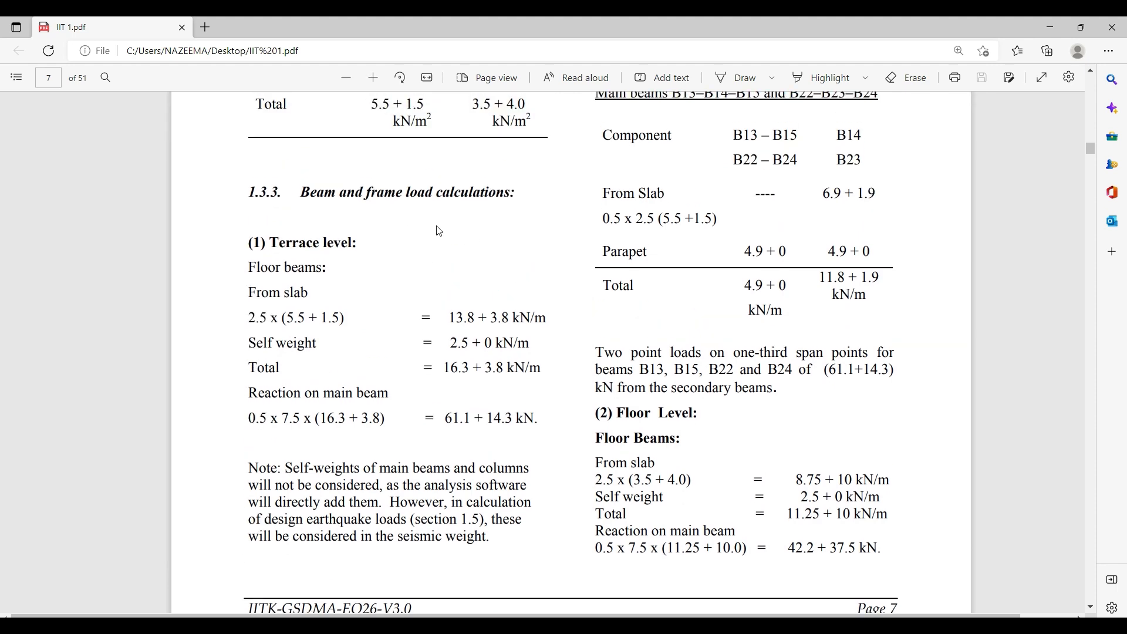
scroll(437, 277, down, 2)
scroll(437, 277, up, 1)
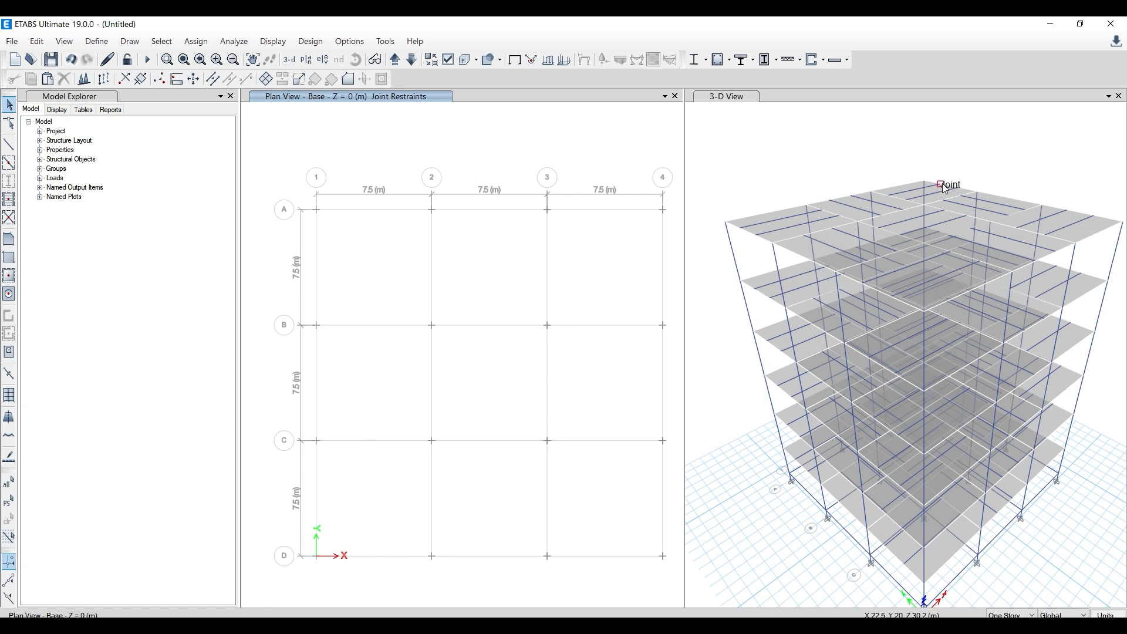
- Examine the main beam load tables and the gravity load diagrams of the frames on pages 8 to 12 of the PDF
click(1048, 23)
scroll(430, 362, down, 10)
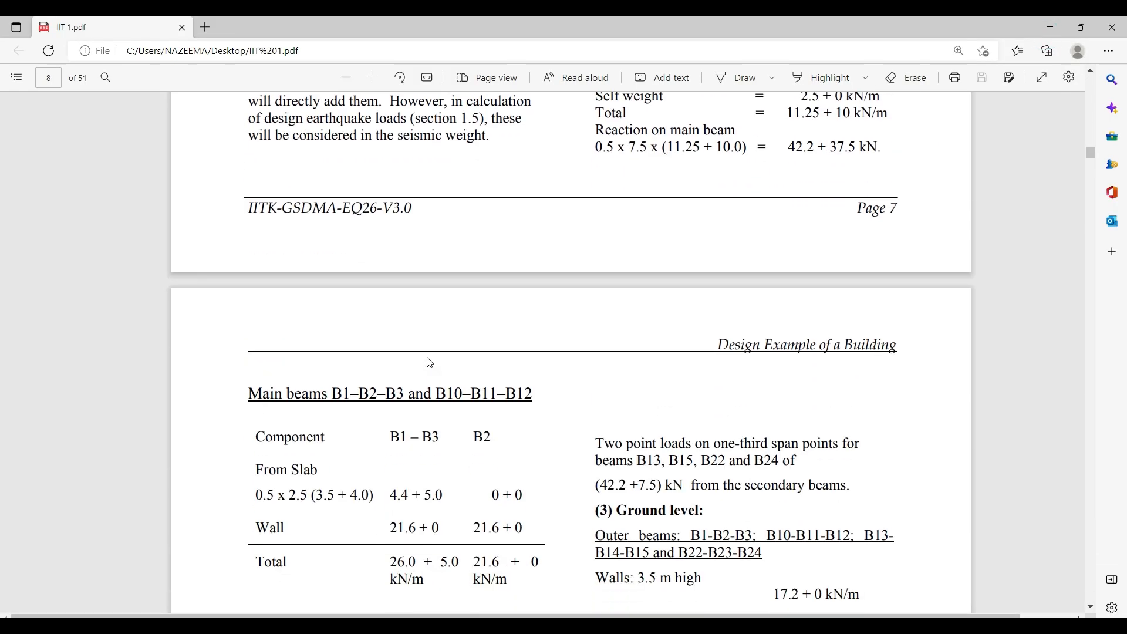
scroll(429, 363, down, 15)
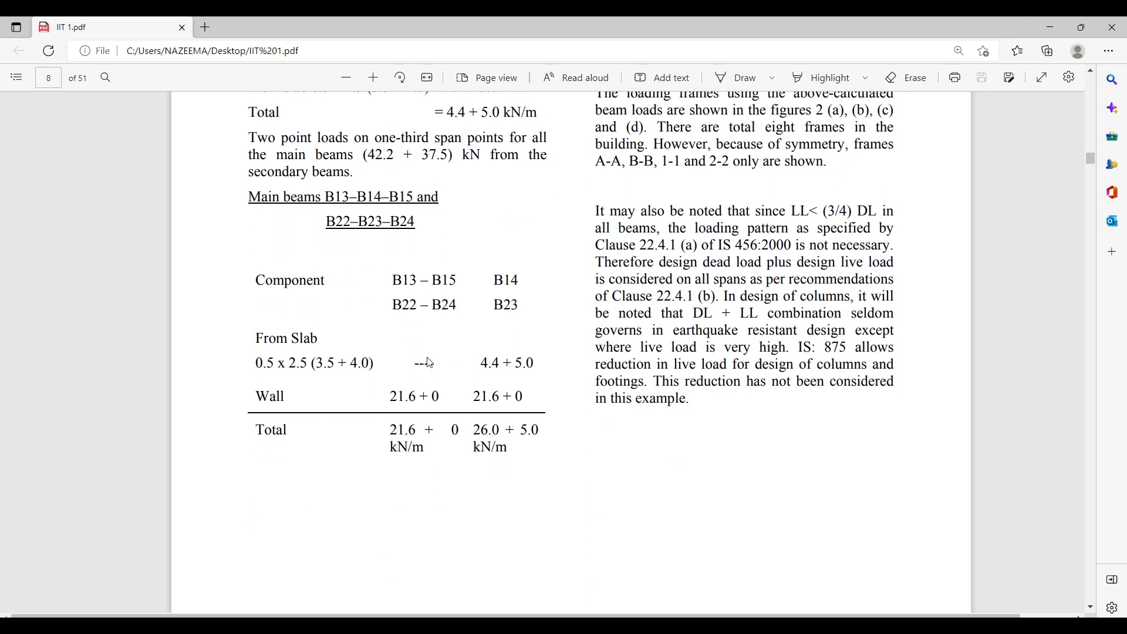
scroll(430, 362, down, 15)
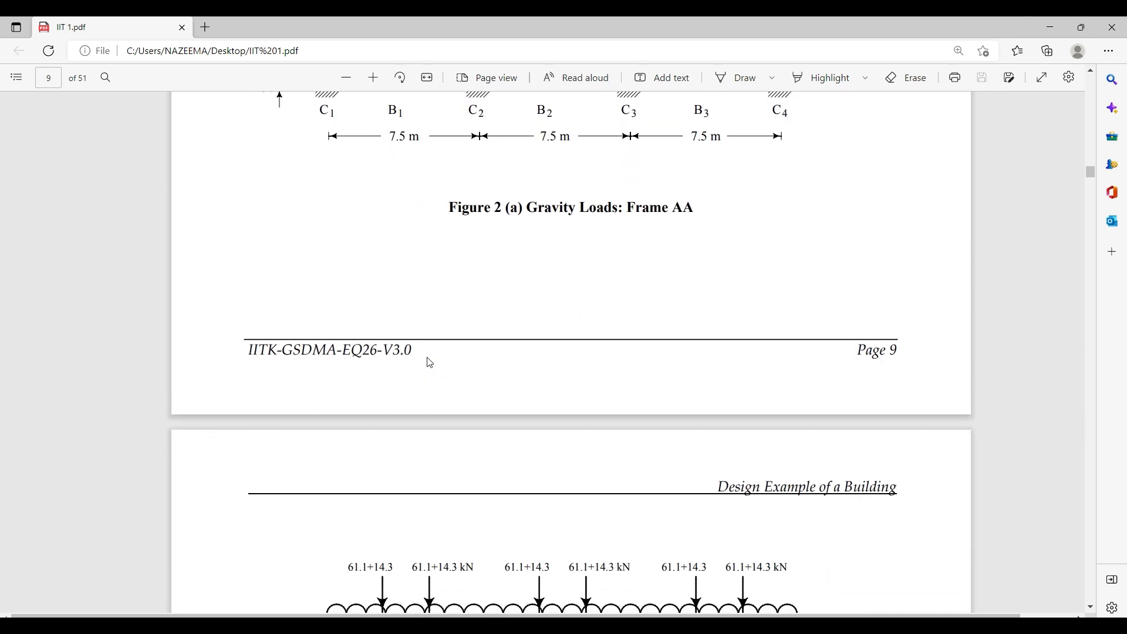
scroll(430, 362, down, 15)
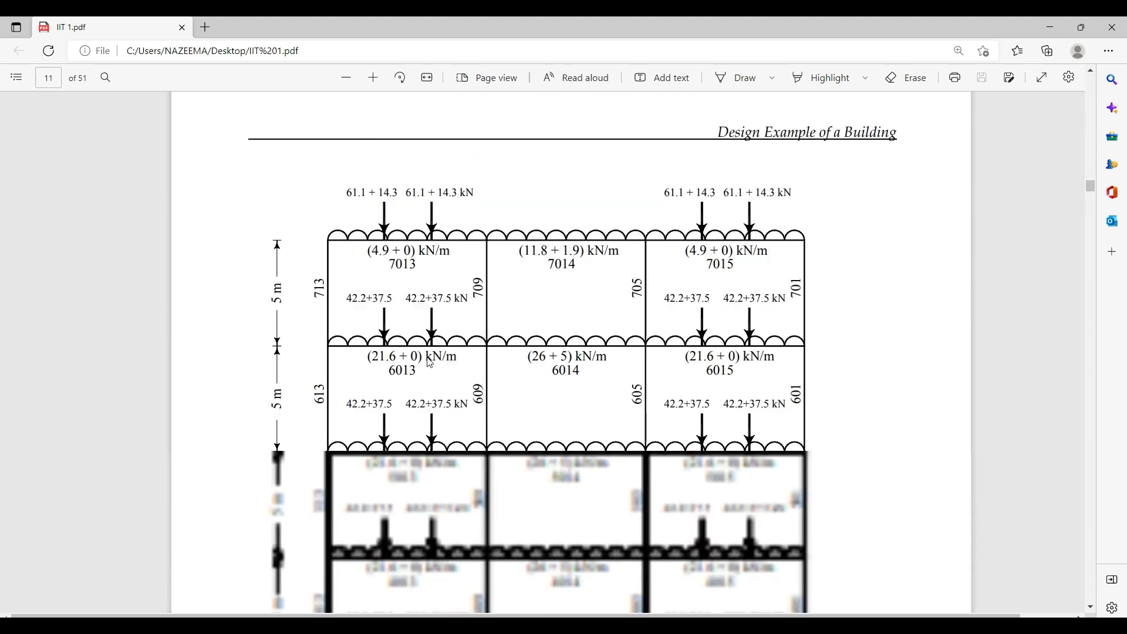
scroll(430, 362, down, 5)
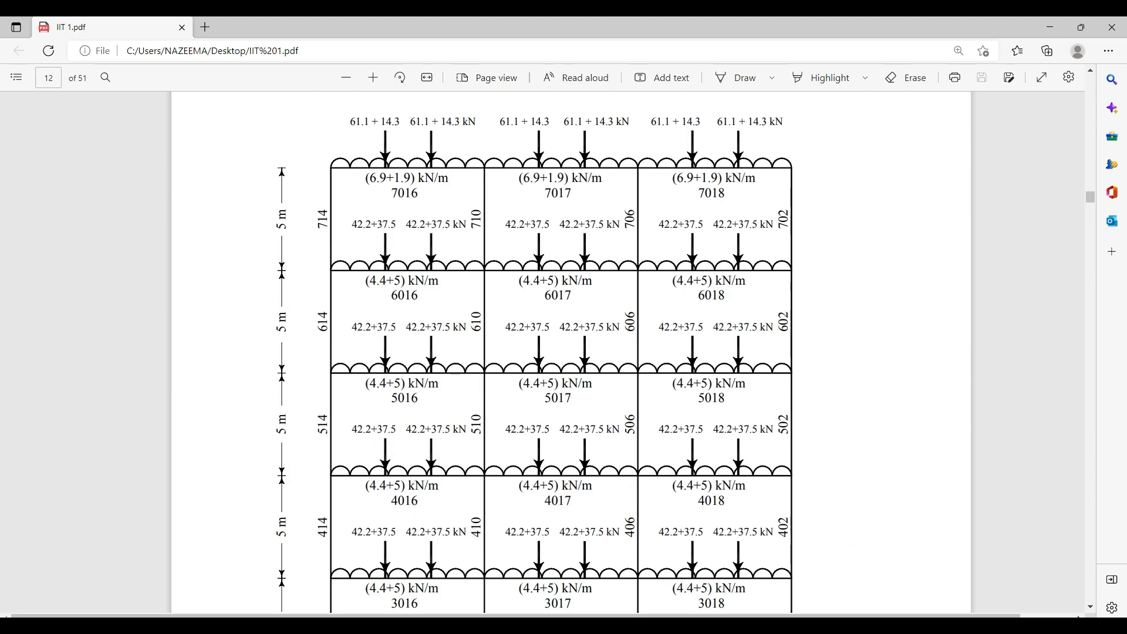
- Switch to Chrome, open the ETABS playlist on the PTS CAD EXPERT YouTube channel and look through its videos
click(501, 561)
click(15, 54)
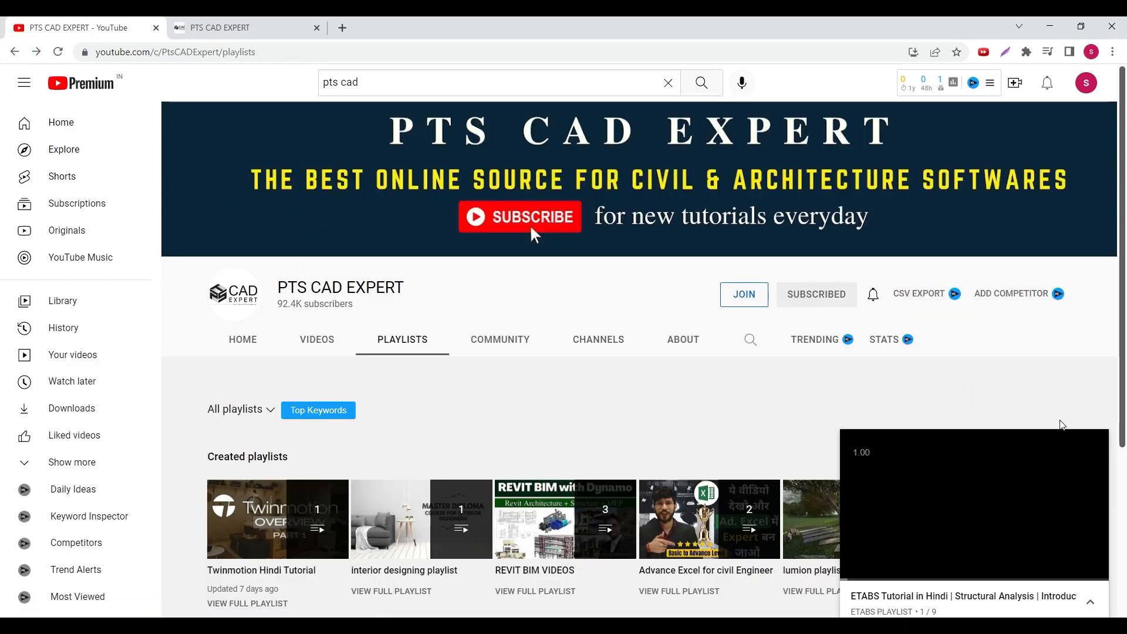
scroll(676, 317, down, 4)
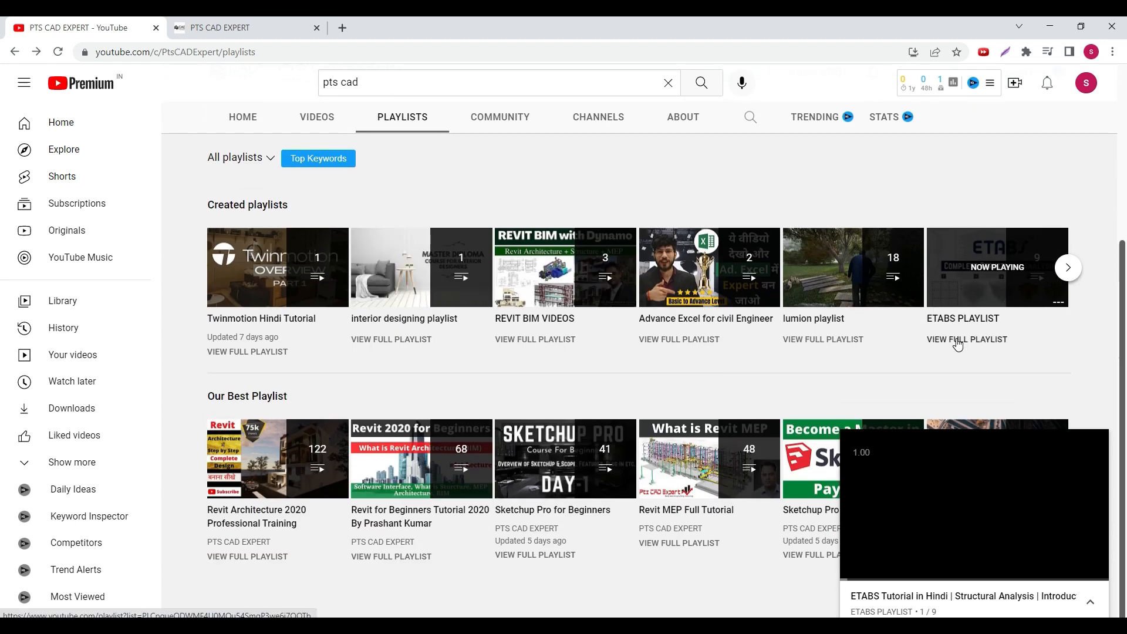
click(979, 289)
click(375, 302)
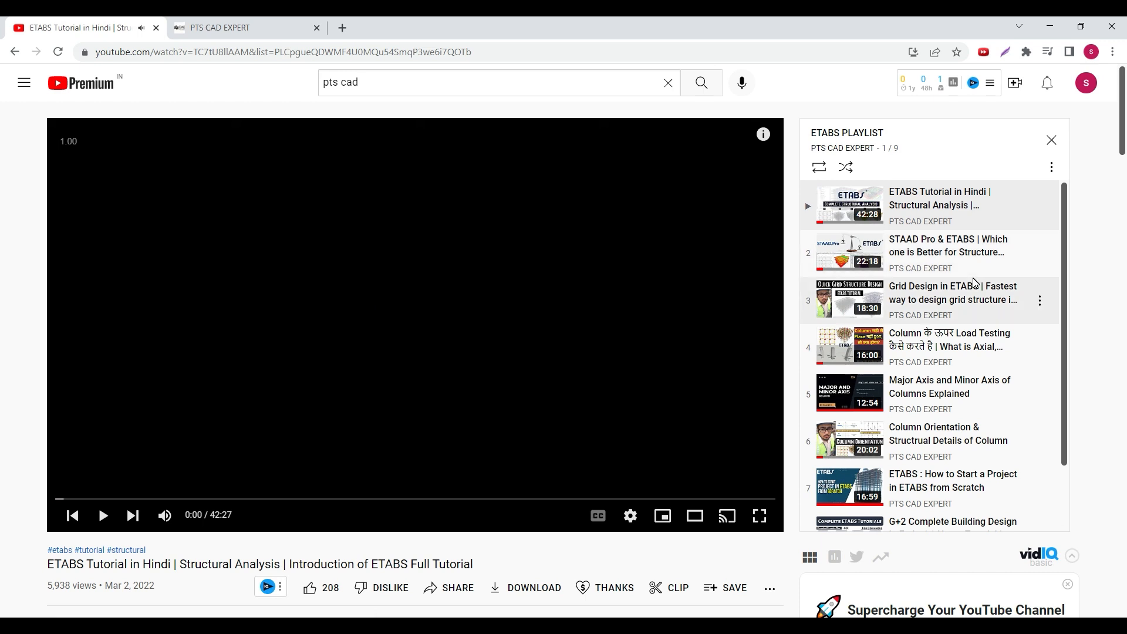
scroll(973, 277, down, 2)
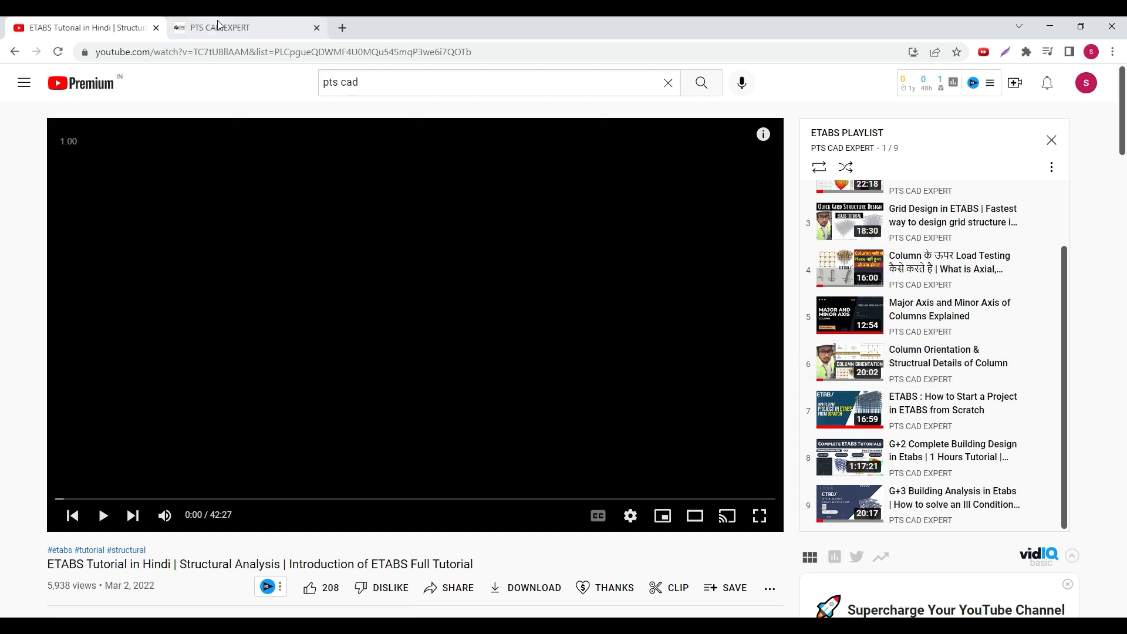
- Open the Advance Etabs + Safe + RCDC Diploma Course page in the PTS CAD EXPERT course store and review its overview and content
click(217, 30)
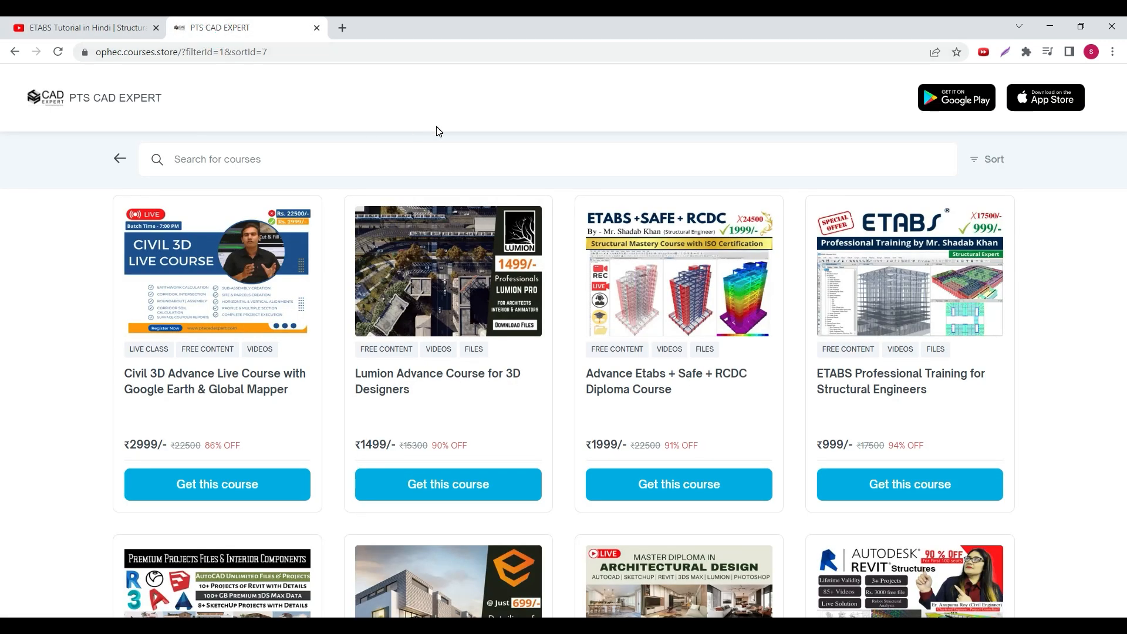
click(634, 399)
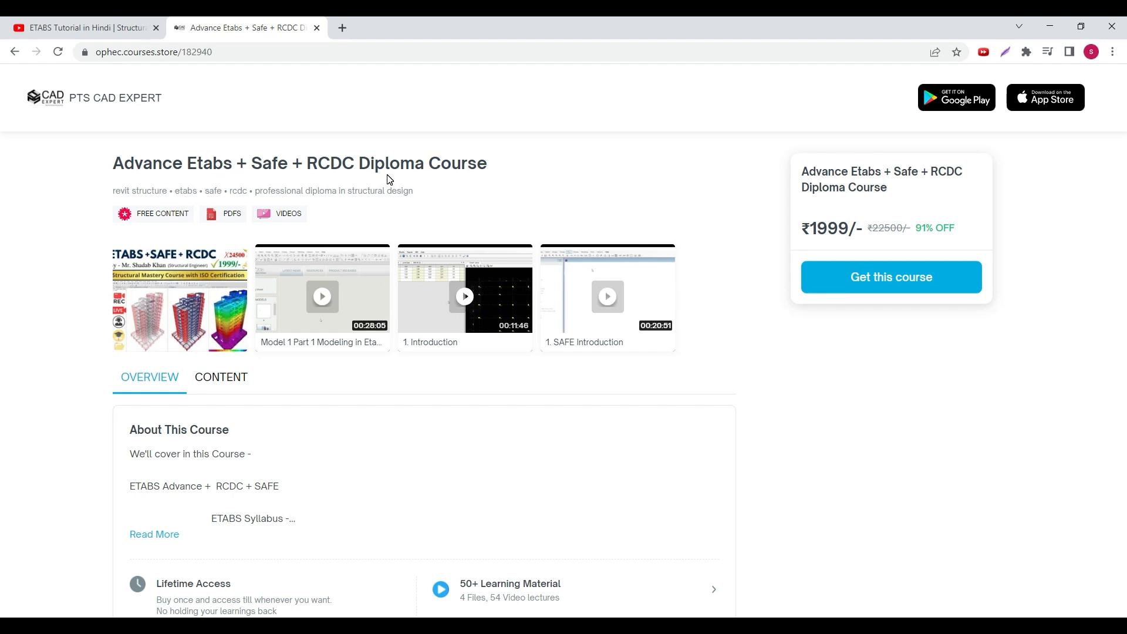
scroll(387, 179, down, 7)
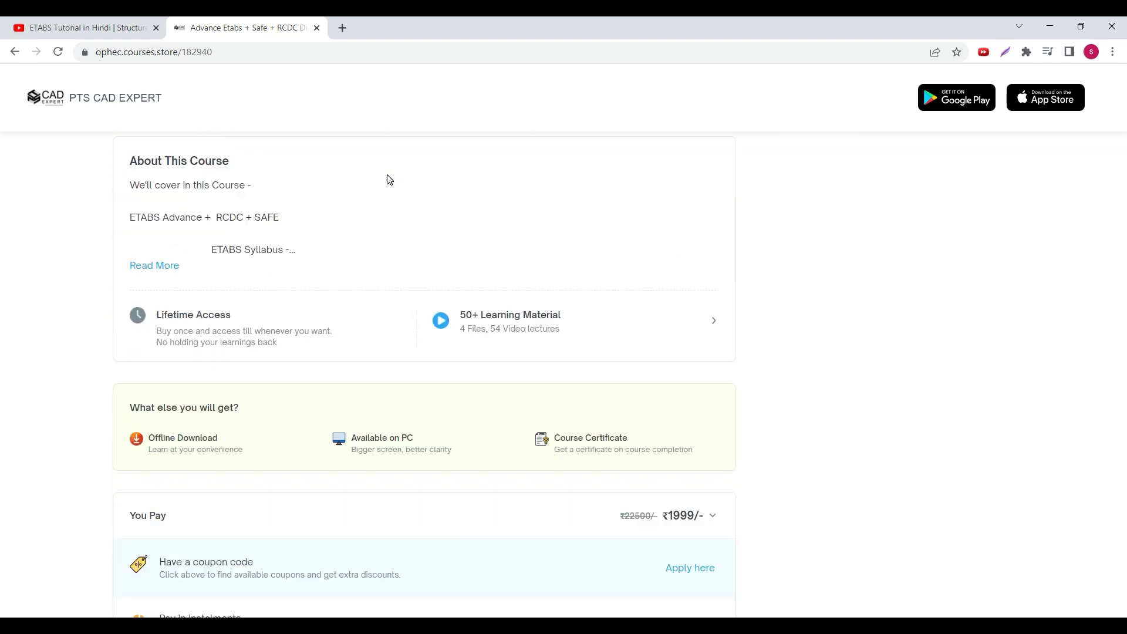
scroll(674, 390, up, 7)
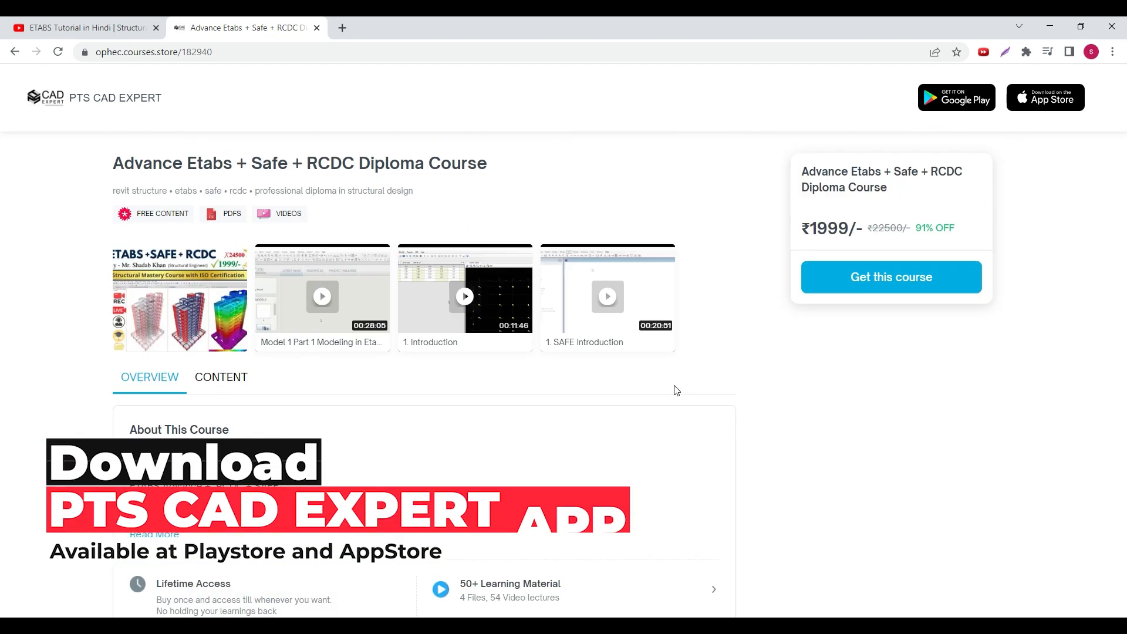
scroll(676, 390, down, 5)
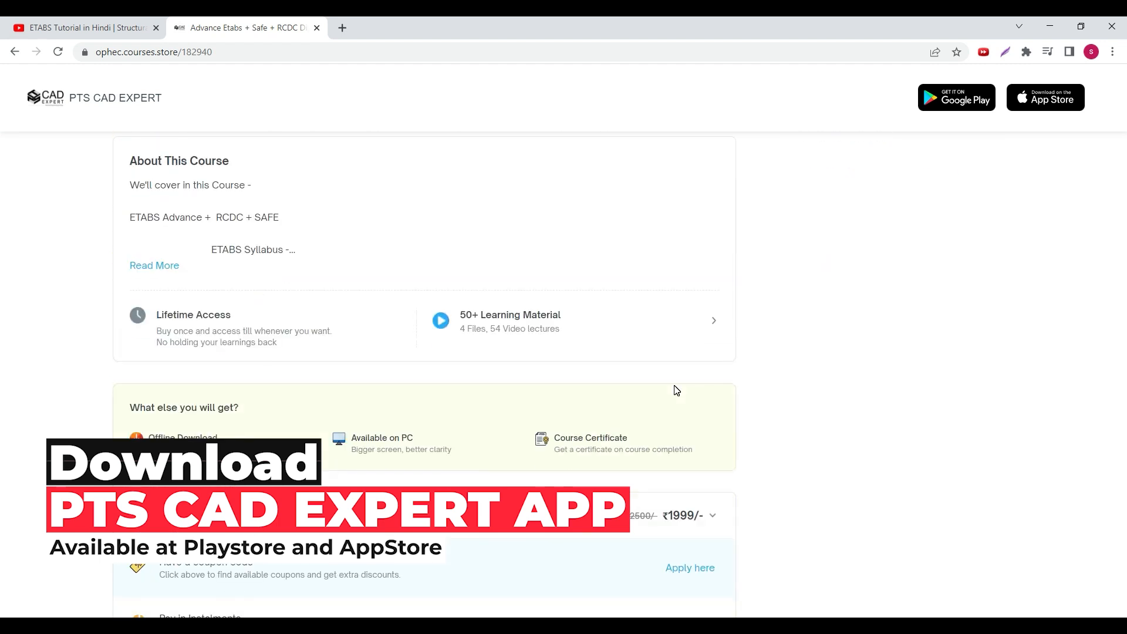
scroll(690, 512, down, 2)
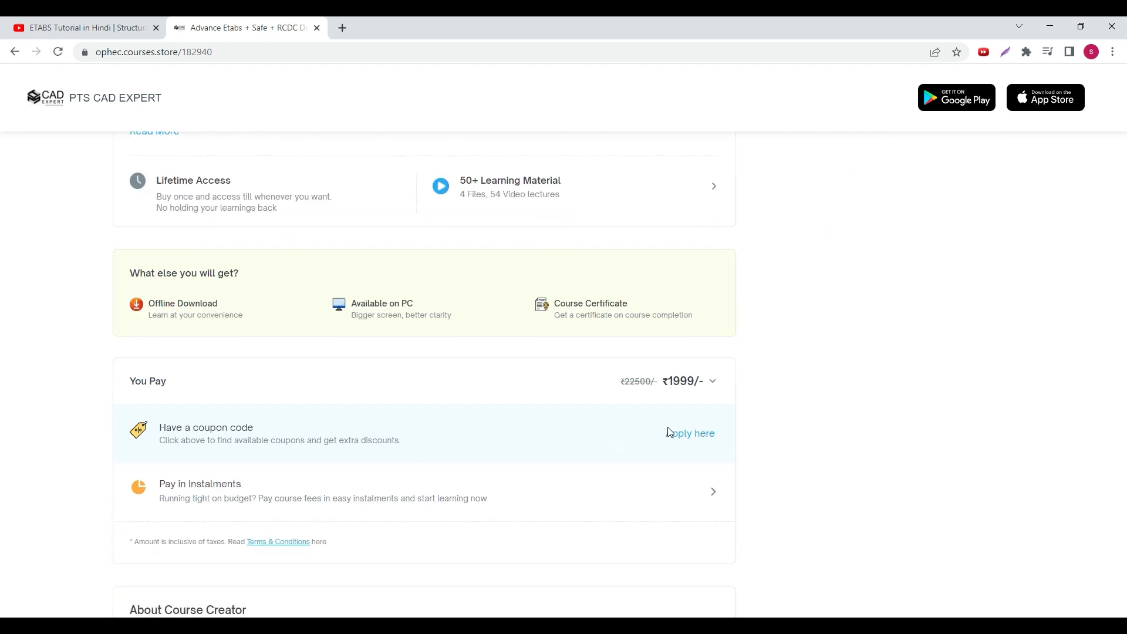
scroll(262, 334, up, 5)
click(227, 244)
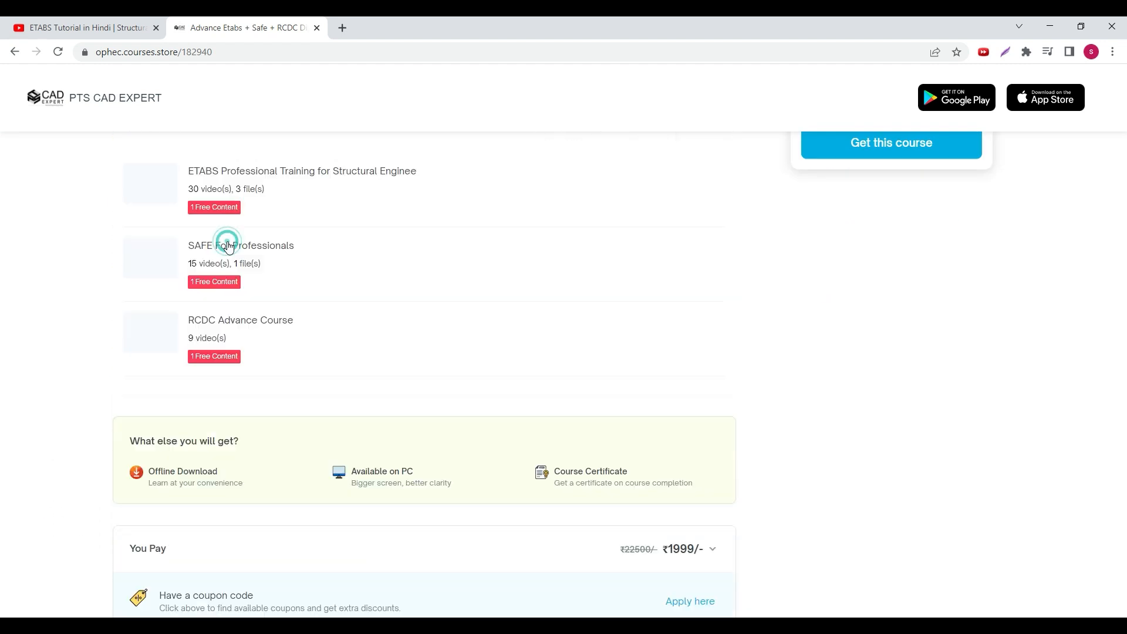
scroll(277, 346, up, 2)
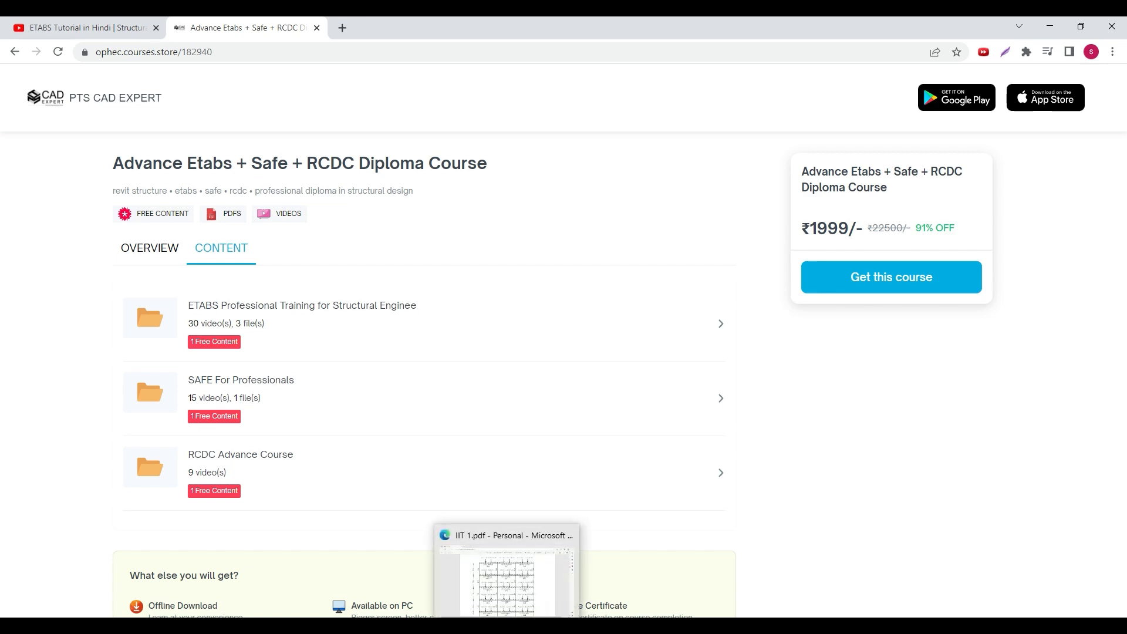
- Switch back to the design example PDF and examine the gravity load diagram of Frame 1-1 in Figure 2(c)
click(507, 626)
scroll(500, 365, down, 10)
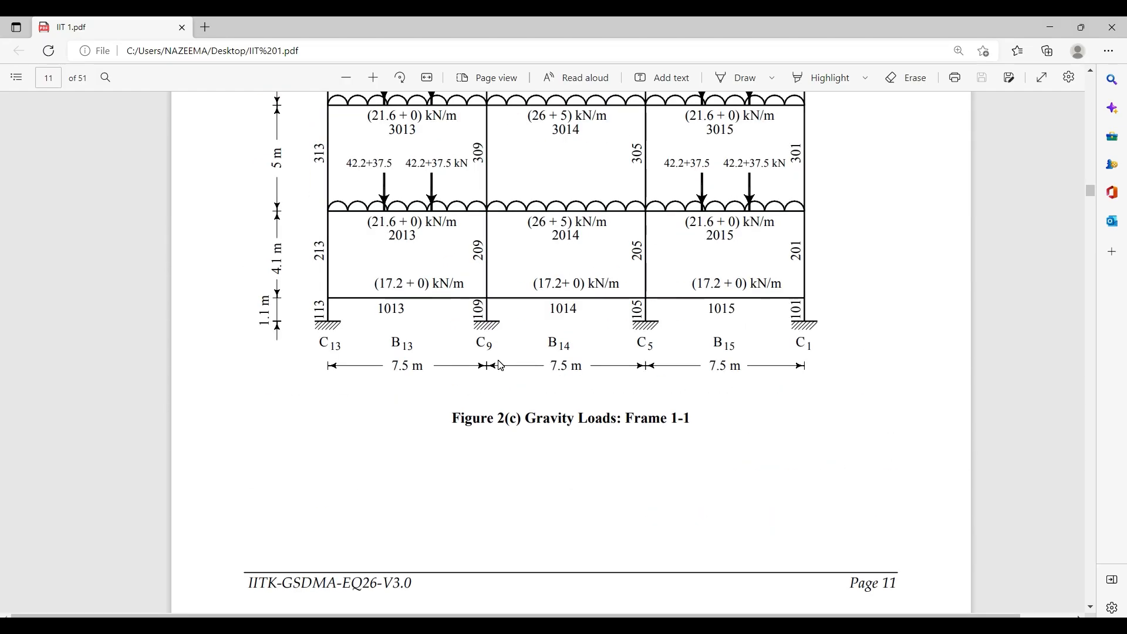